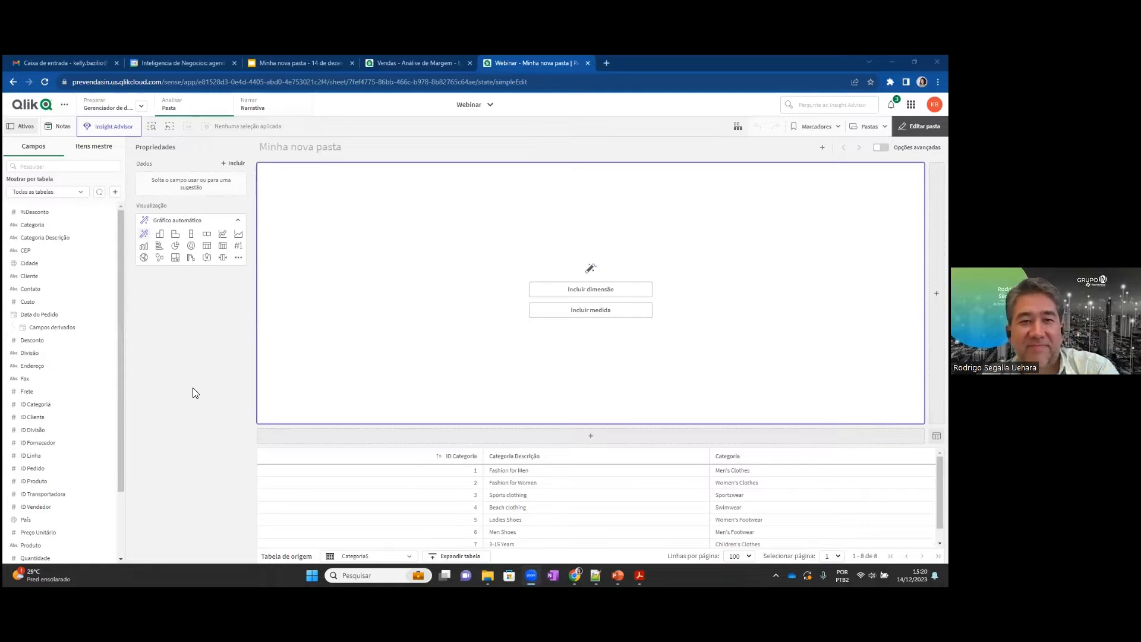
Generate automatic analyses for the Vendas field with Insight Advisor and look through the suggested charts.
left_click(115, 133)
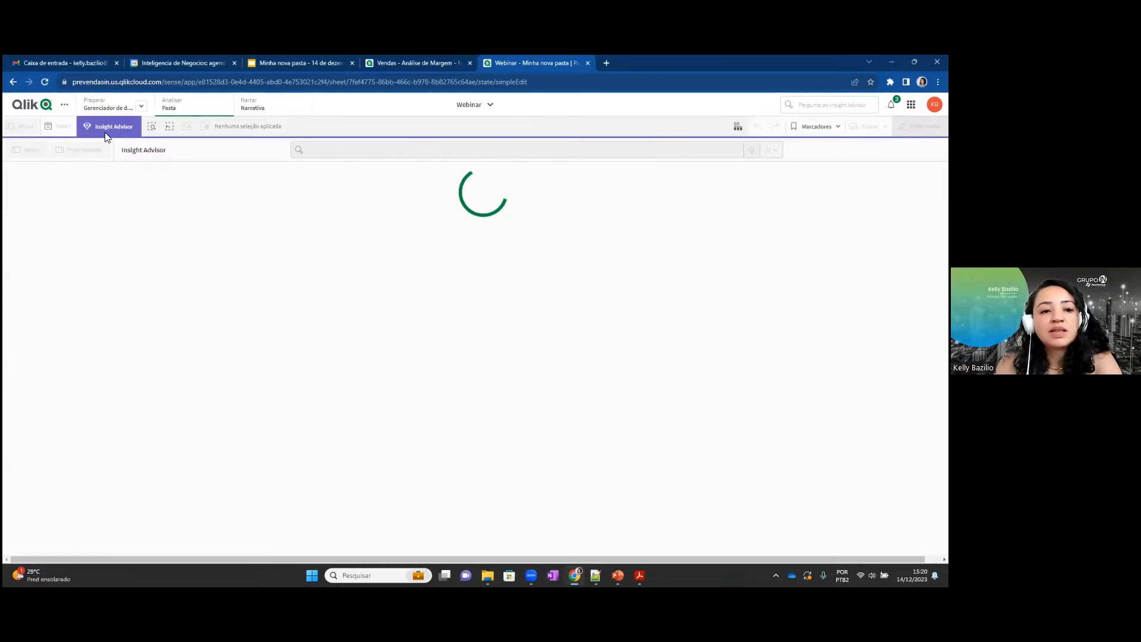
scroll(127, 291, "down", 1)
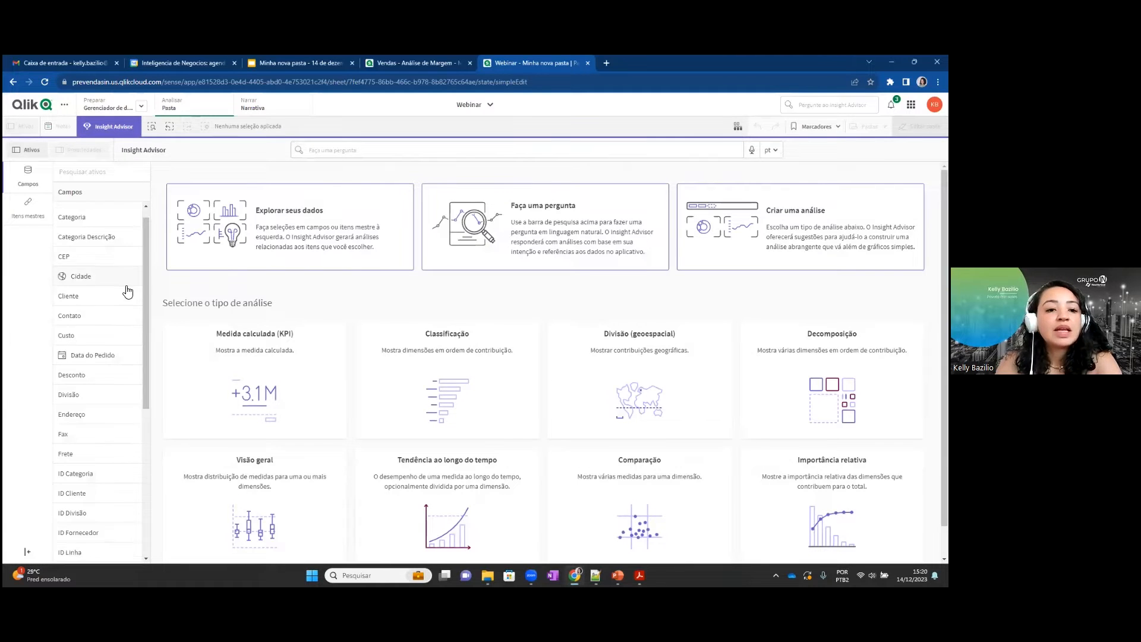
scroll(127, 291, "down", 5)
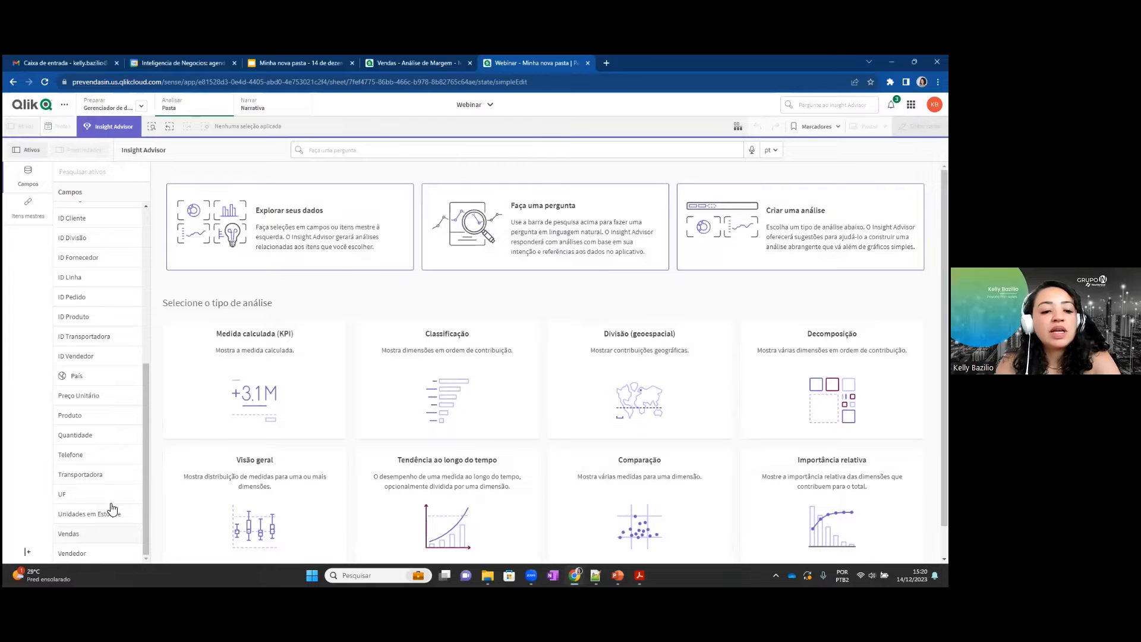
left_click(134, 533)
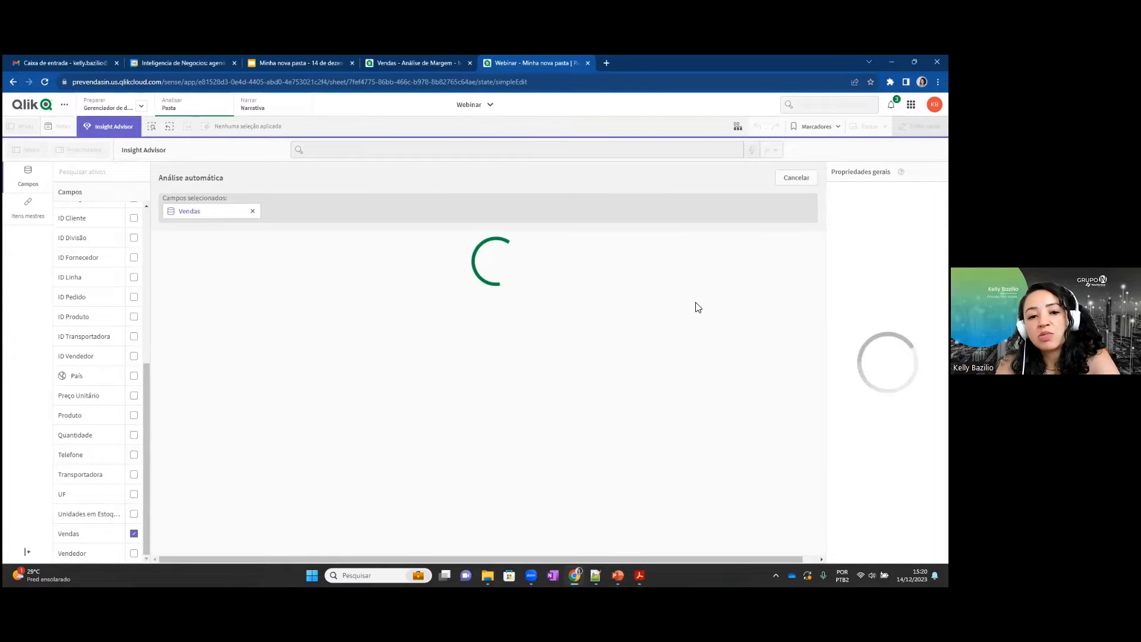
scroll(721, 331, "down", 2)
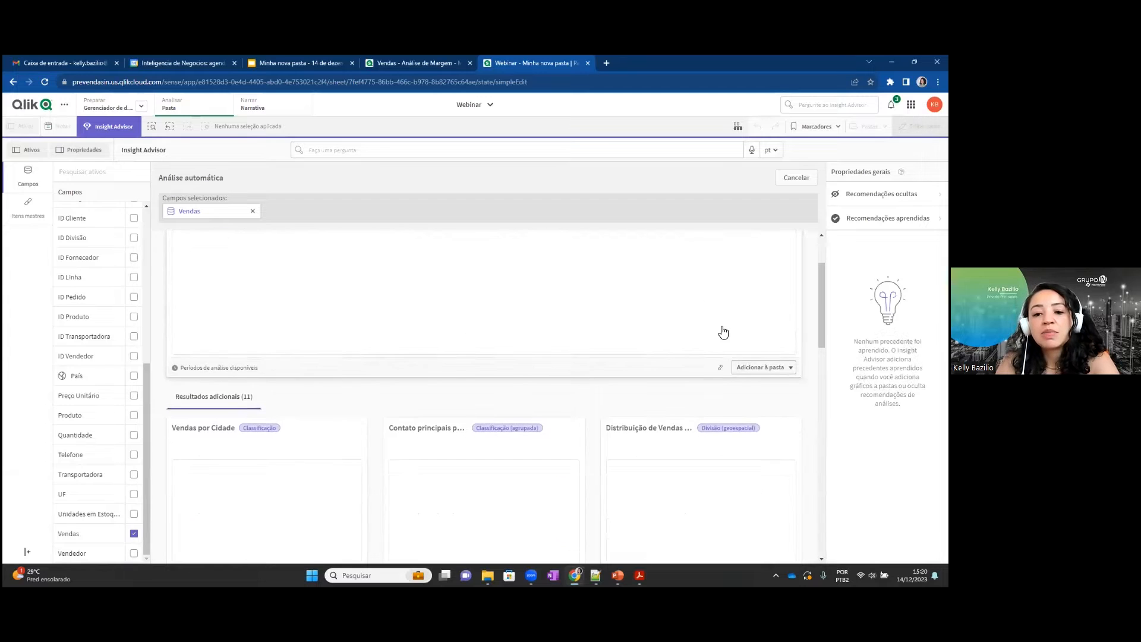
scroll(722, 332, "up", 2)
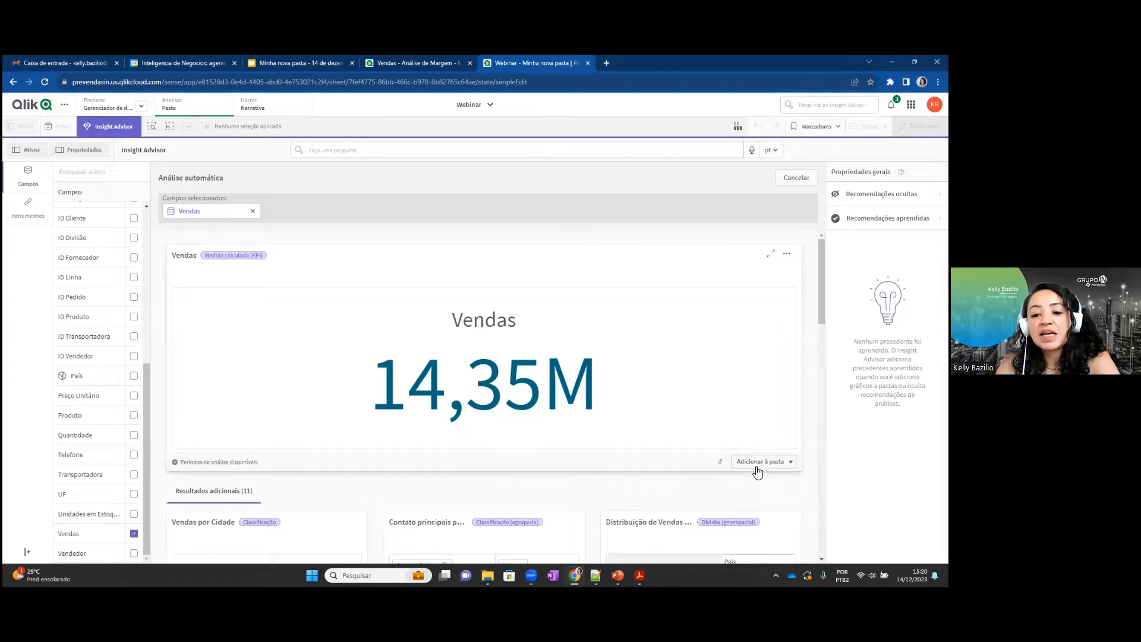
scroll(701, 410, "down", 7)
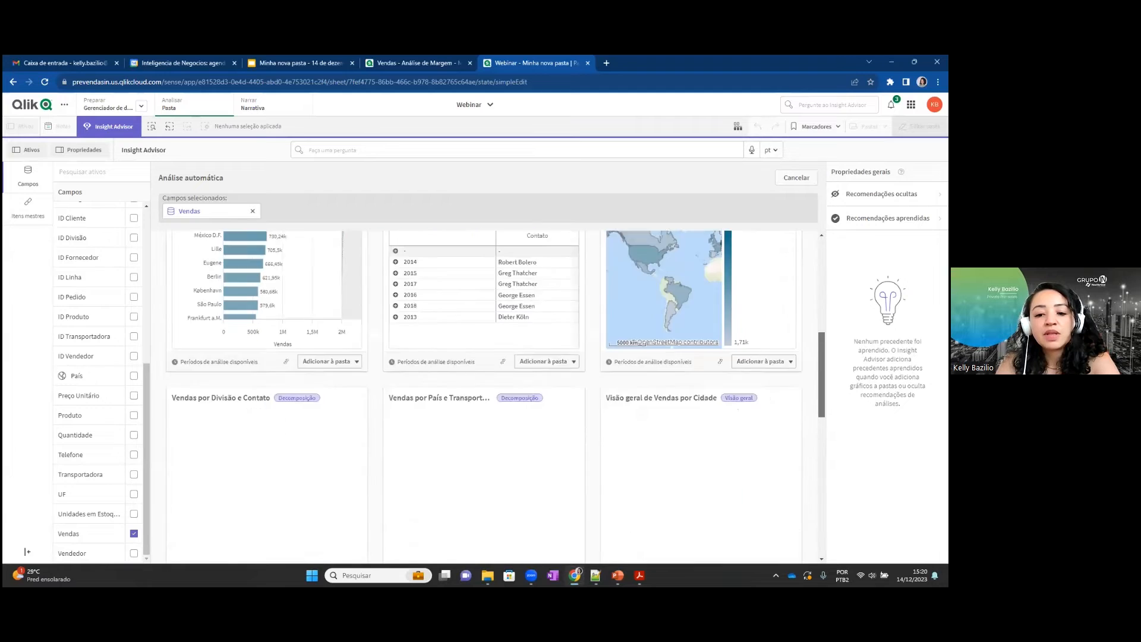
scroll(661, 255, "up", 7)
Ask Insight Advisor the previously used question "qual é o total de vendas por categoria?".
left_click(441, 151)
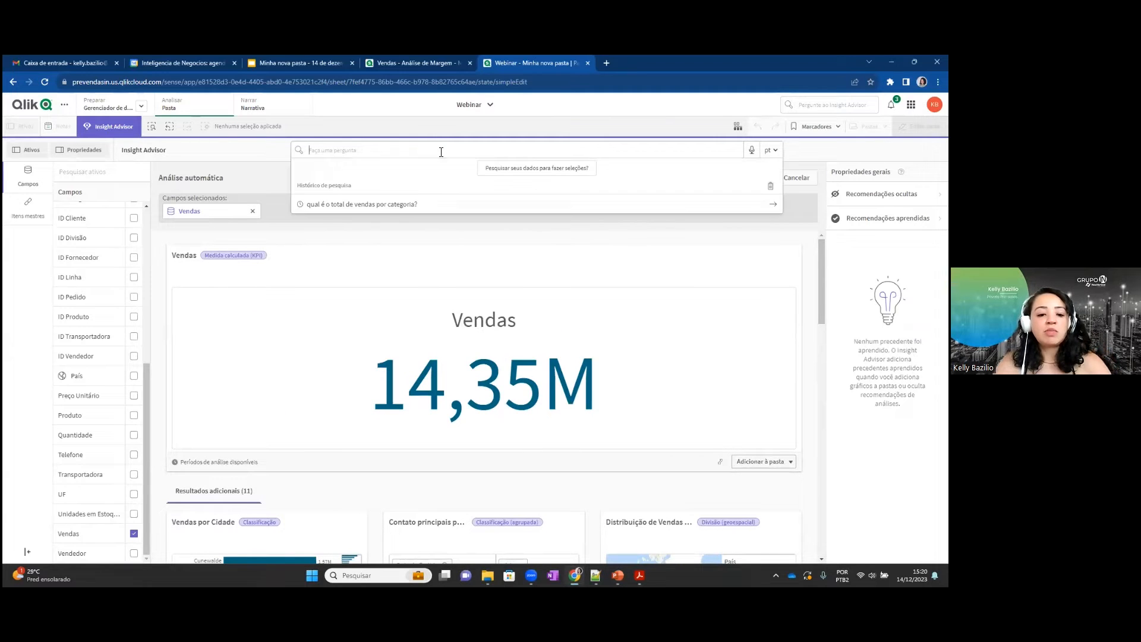
type("qual")
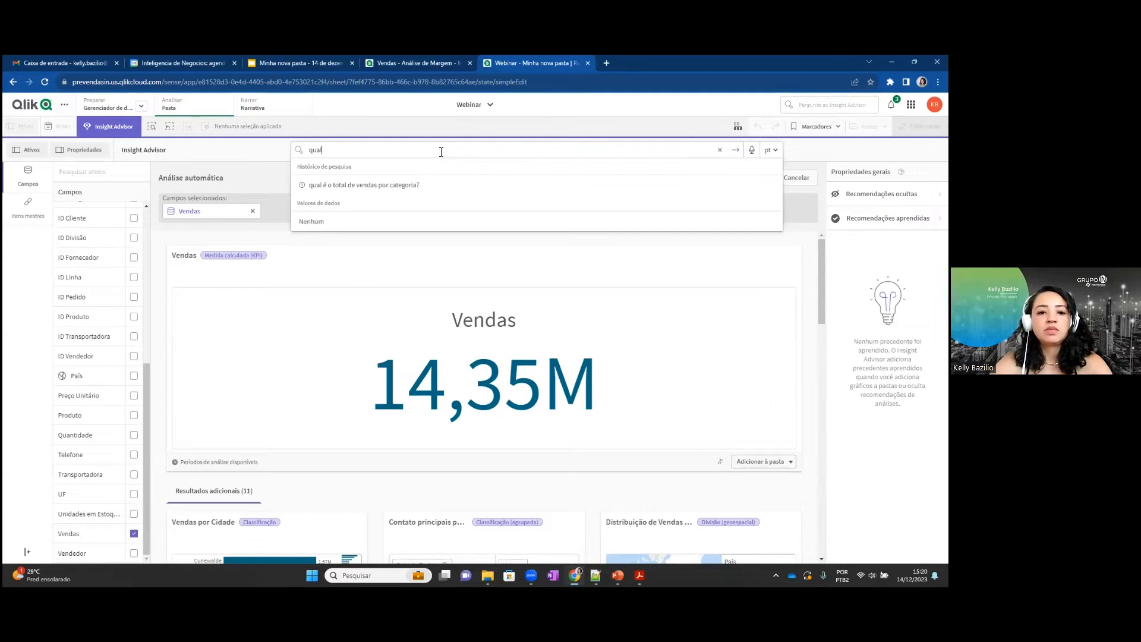
left_click(426, 184)
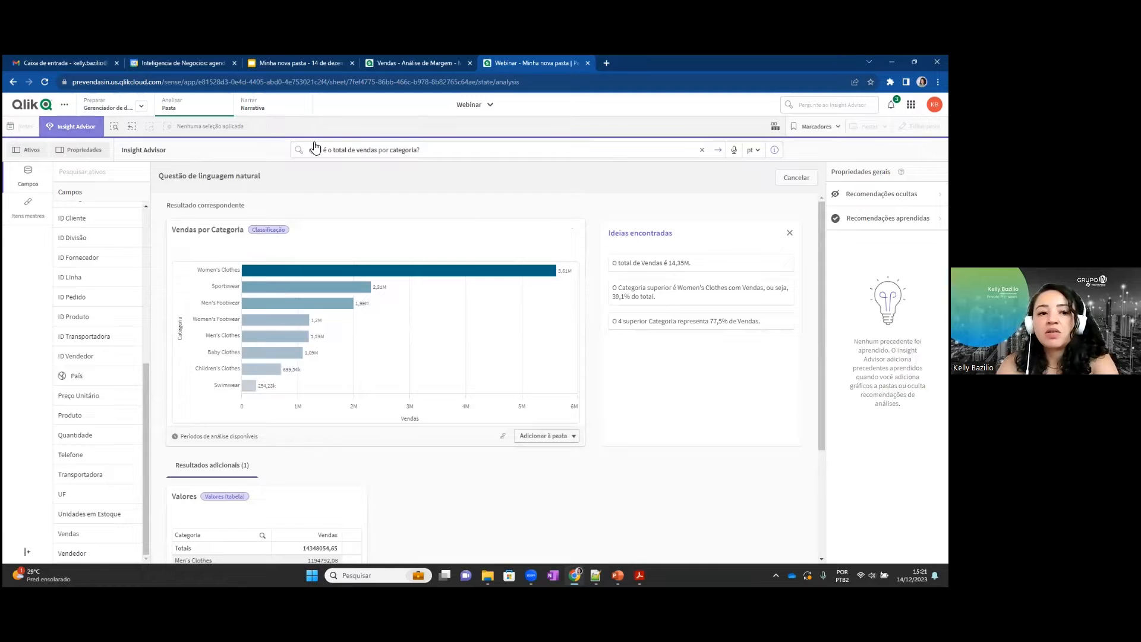
Return to editing the sheet and add the Vendas field to the empty visualization as a summed measure.
left_click(919, 127)
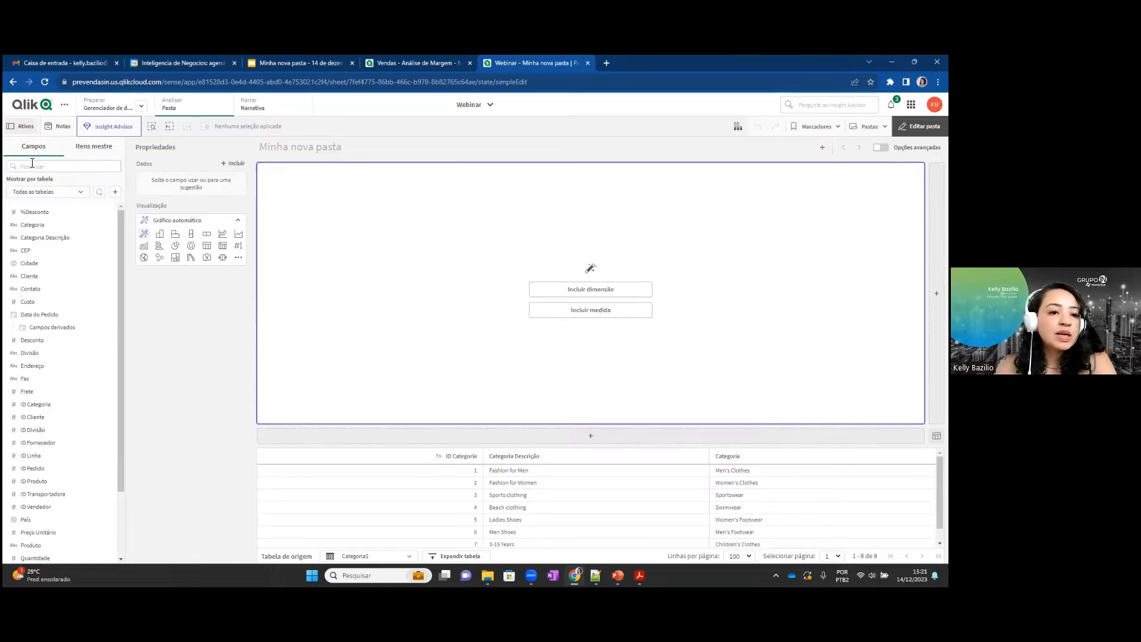
scroll(48, 463, "down", 3)
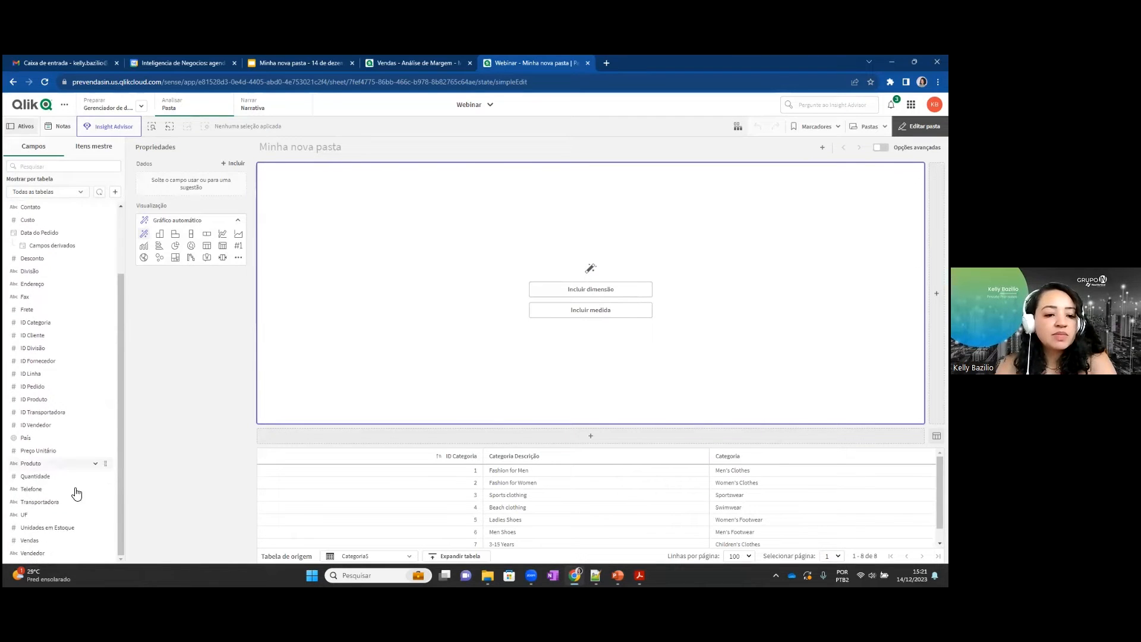
left_click_drag(24, 541, 526, 295)
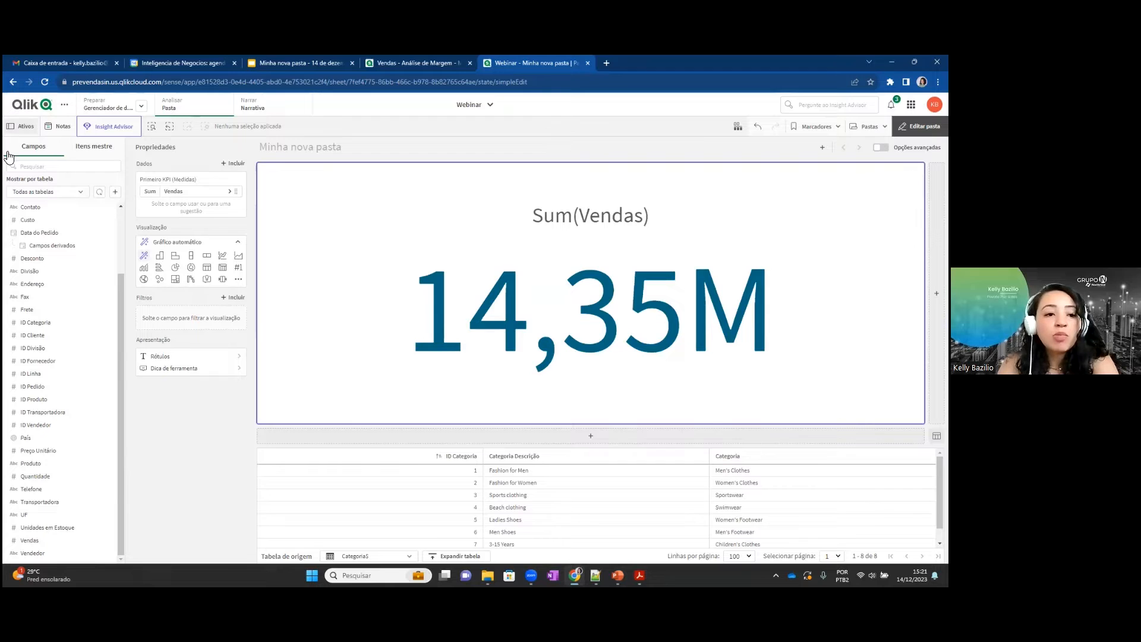
Show the master items and examine the creation forms for a new dimension and a new measure without creating either.
left_click(101, 152)
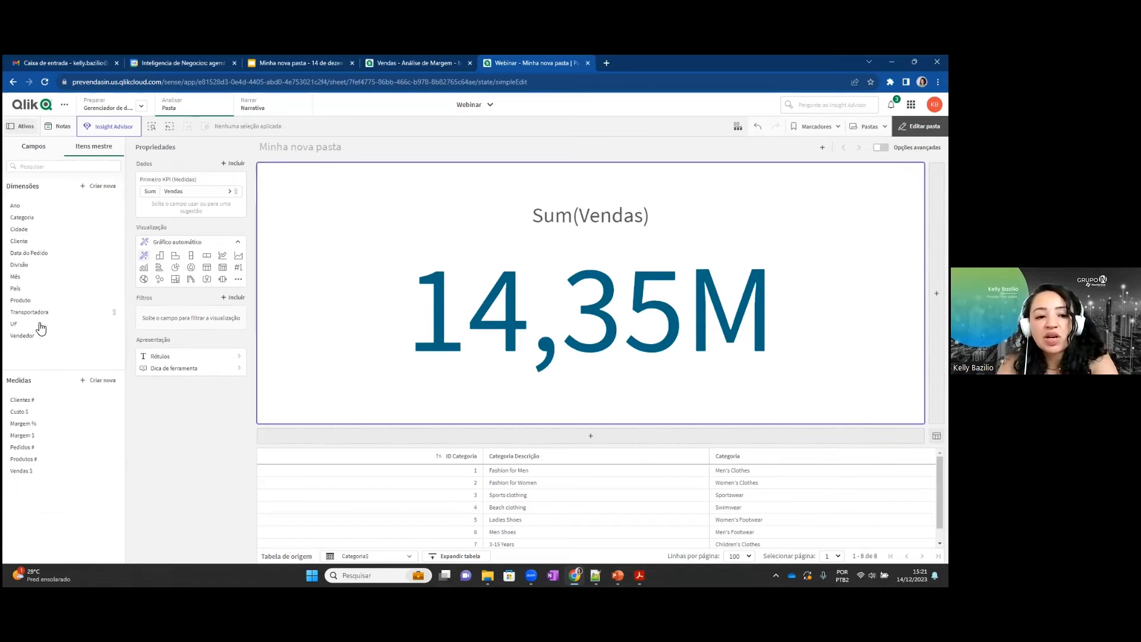
left_click(97, 187)
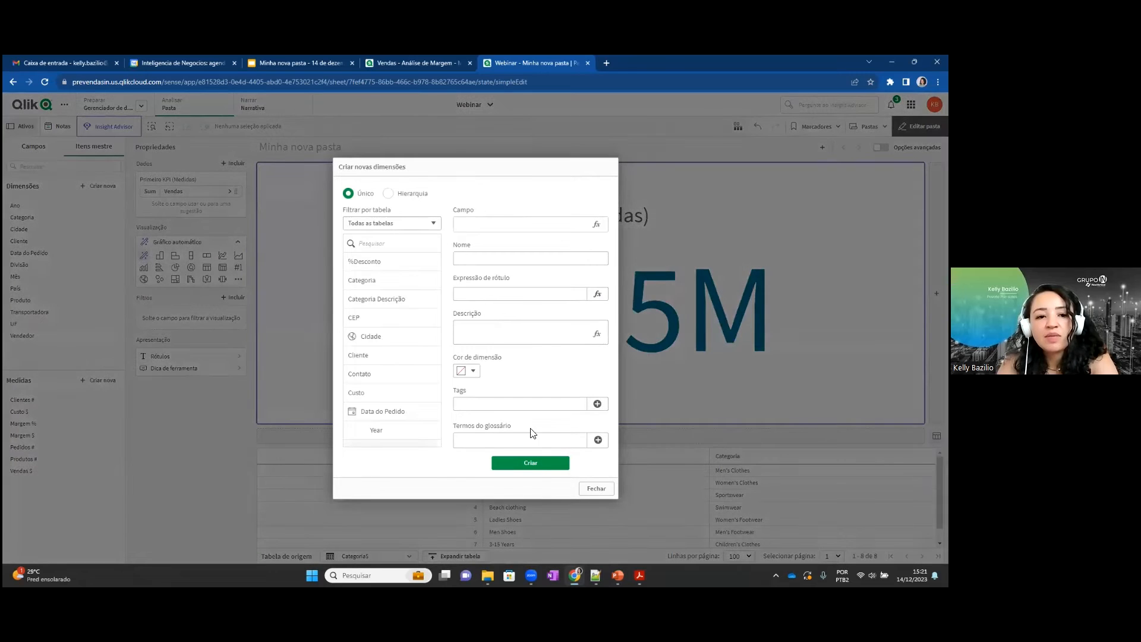
left_click(266, 390)
left_click(99, 381)
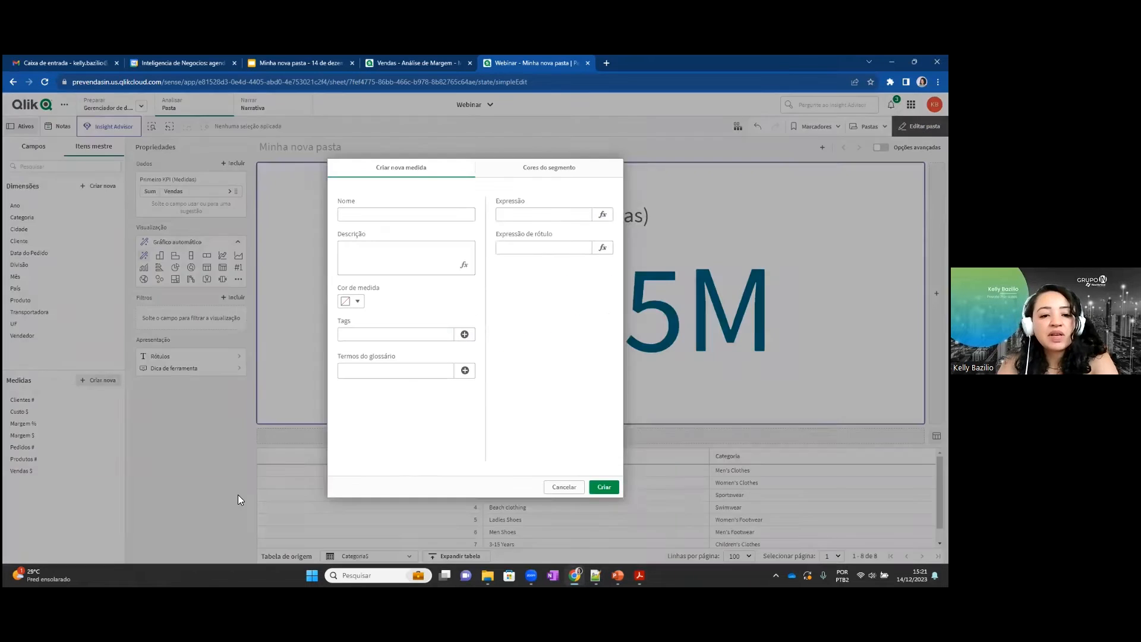
left_click(564, 487)
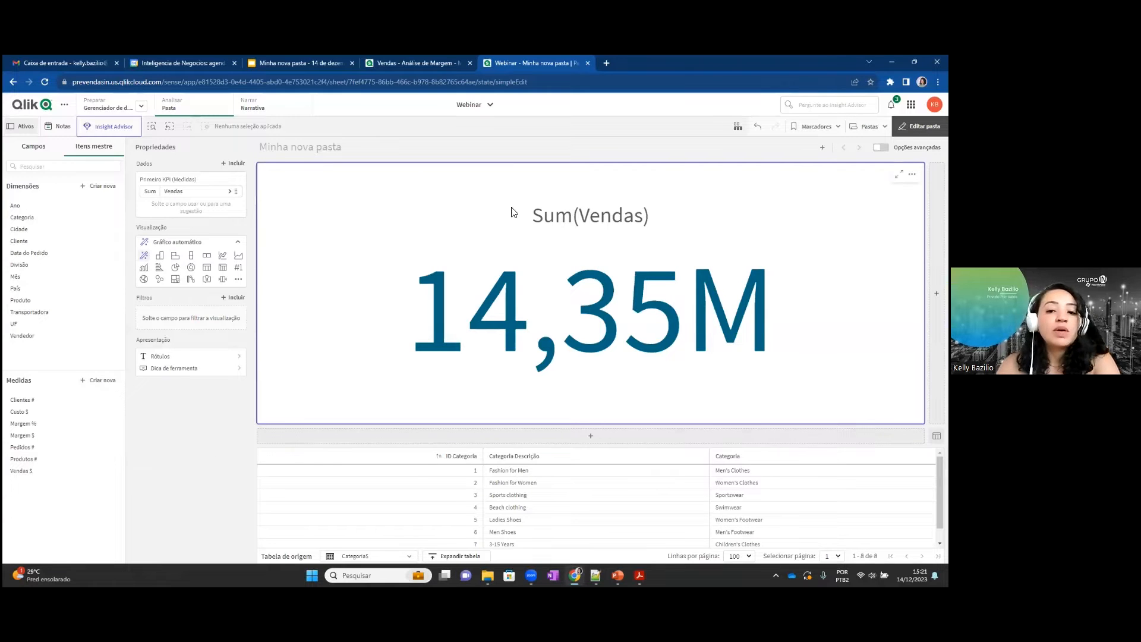
Add the Categoria master dimension to the Vendas visualization and make it a horizontal stacked bar chart.
left_click_drag(21, 218, 514, 302)
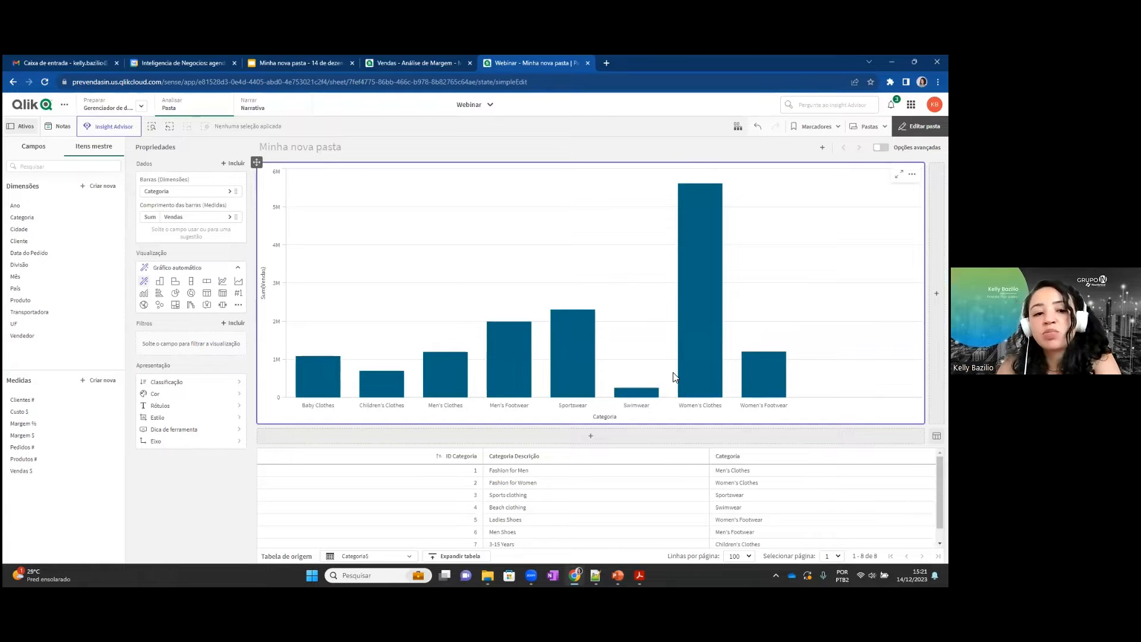
left_click(189, 284)
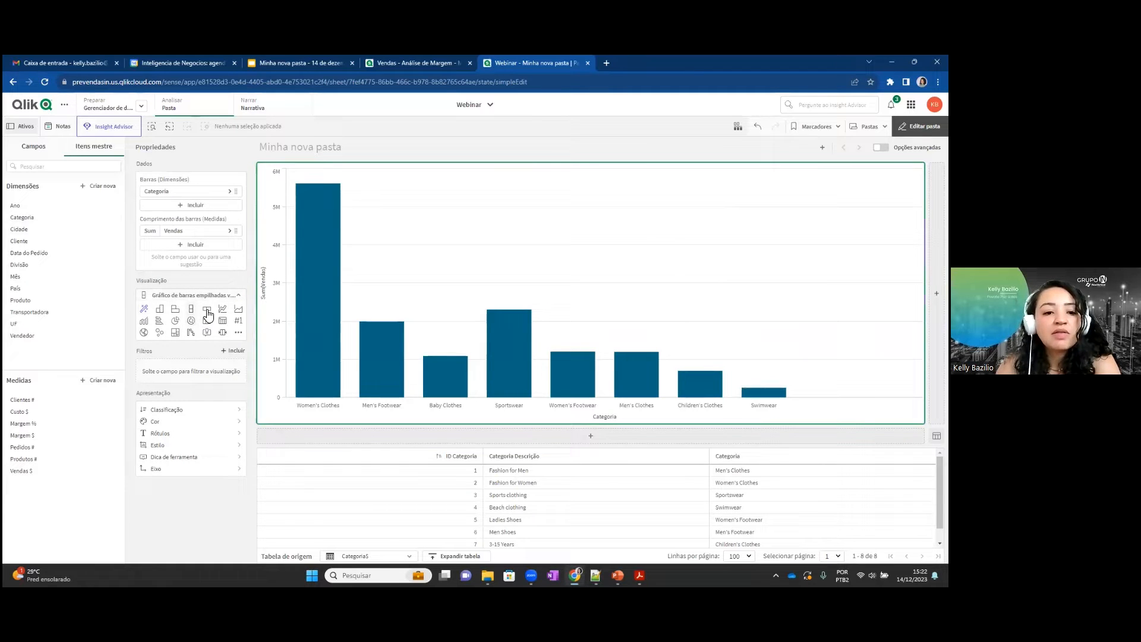
left_click(206, 309)
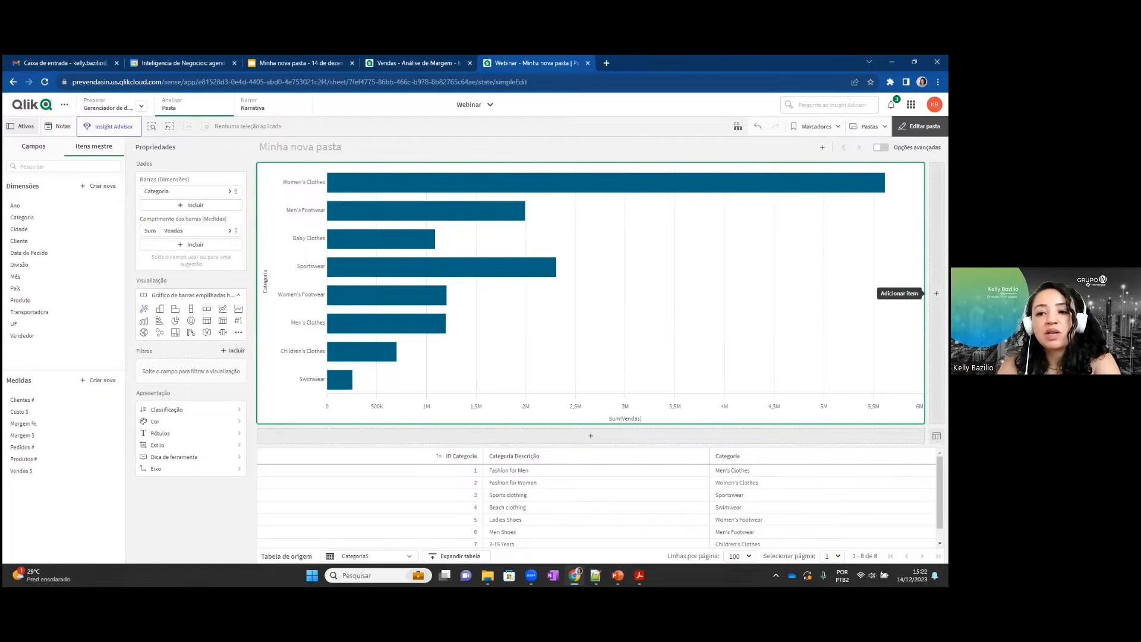
Add a second visualization beside the bar chart and give it the master measures Clientes # and Pedidos #.
left_click_drag(924, 293, 591, 293)
left_click(662, 272)
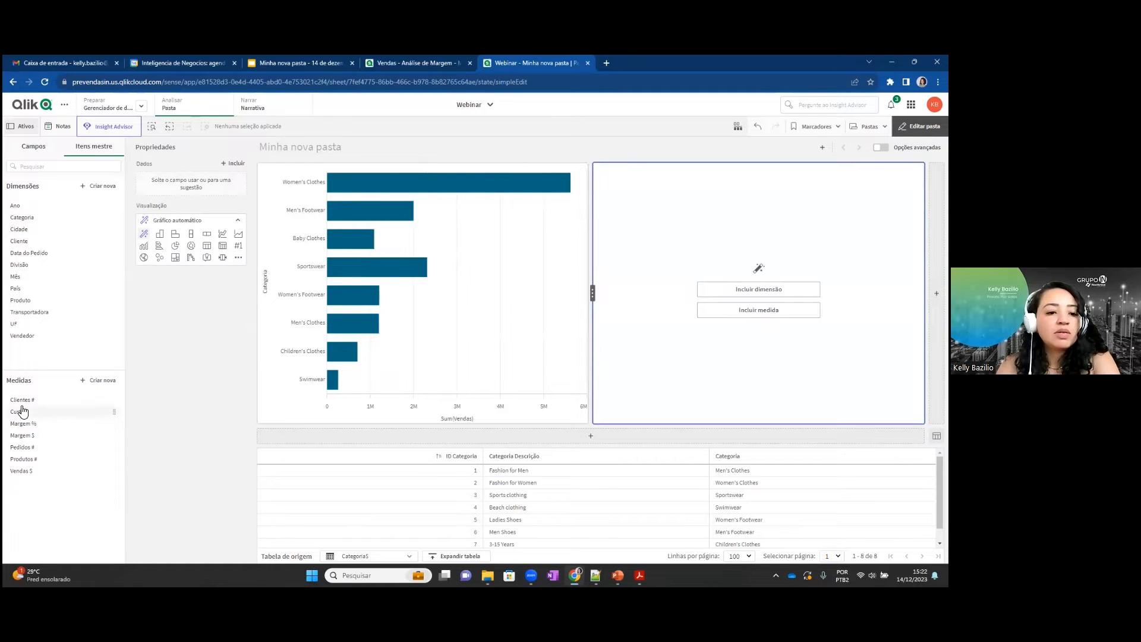
left_click_drag(27, 399, 721, 242)
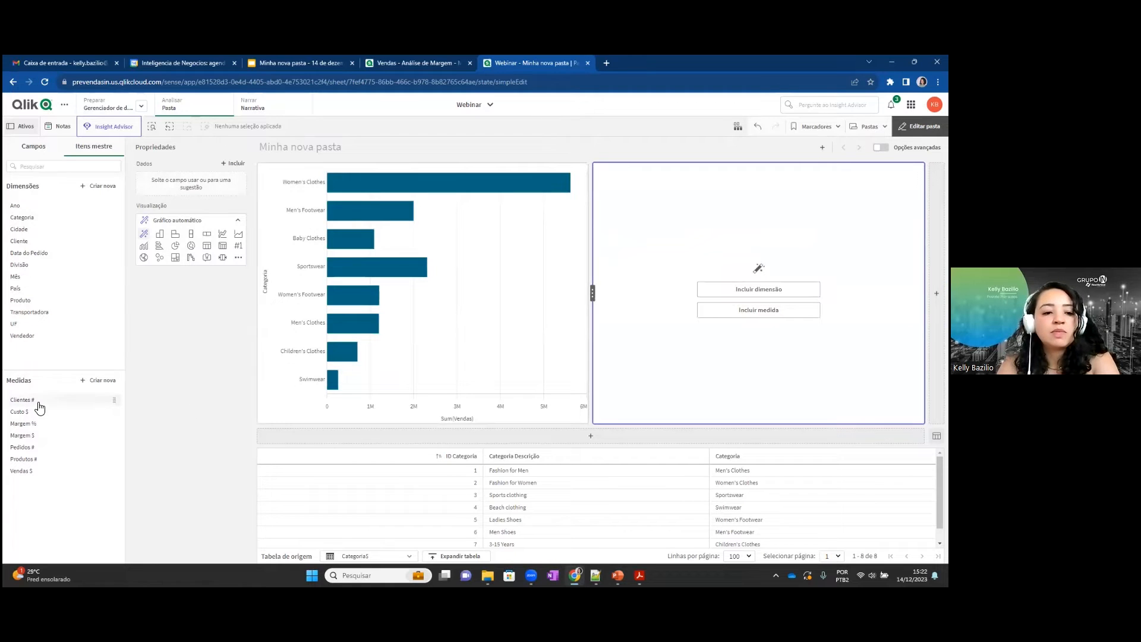
left_click_drag(36, 402, 759, 300)
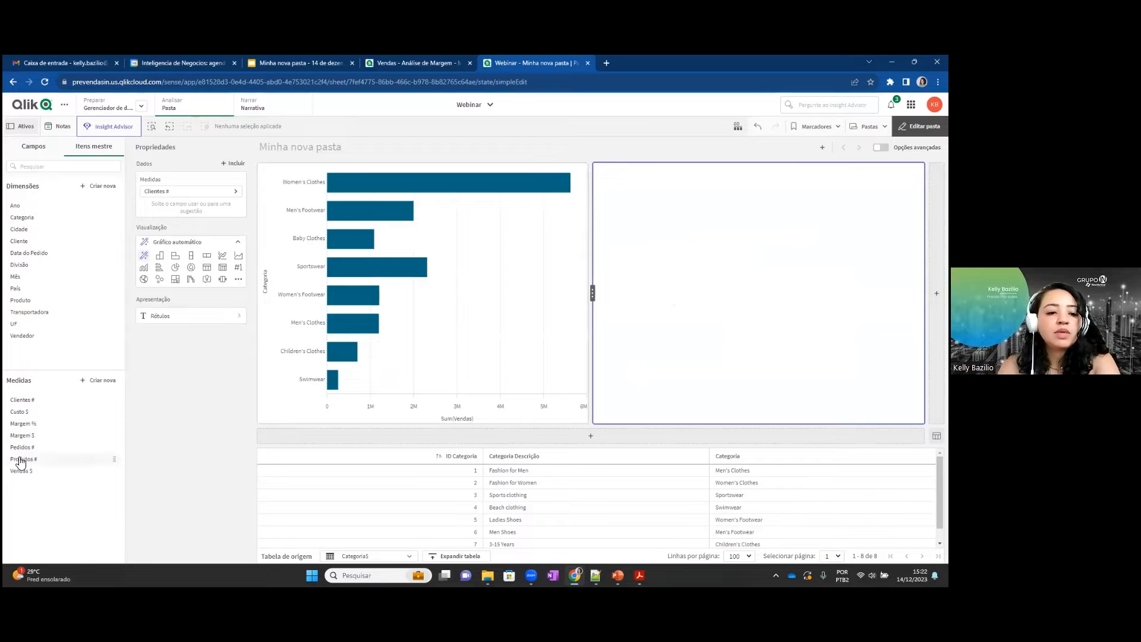
left_click_drag(19, 451, 736, 296)
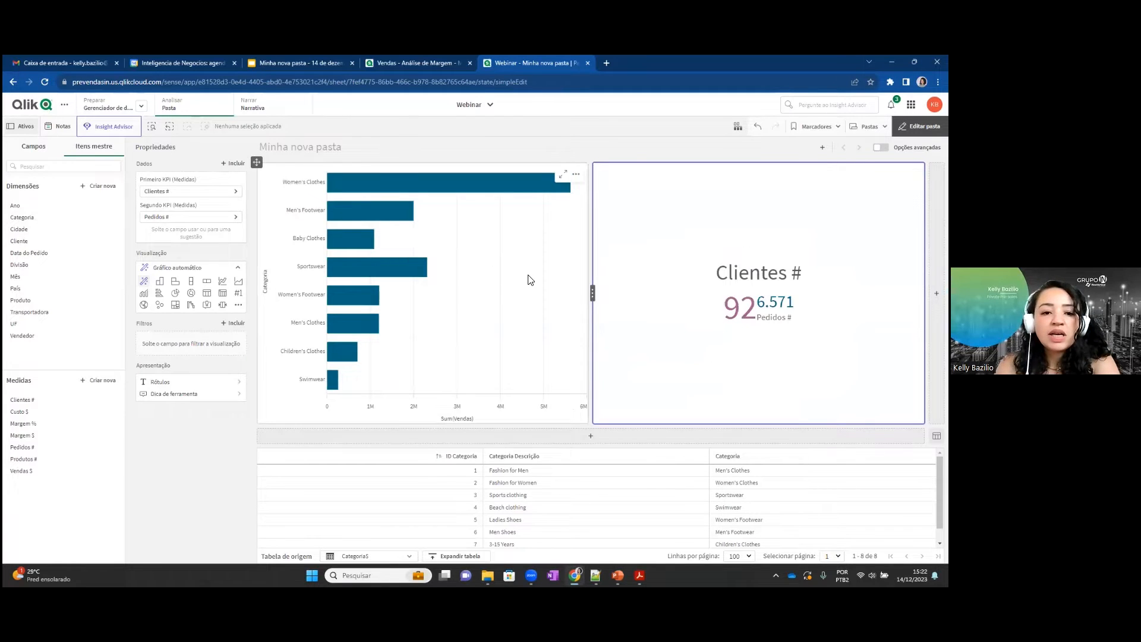
Inspect the bar chart's dimension and measure, and try it as a donut chart before restoring the horizontal stacked bars.
left_click(391, 268)
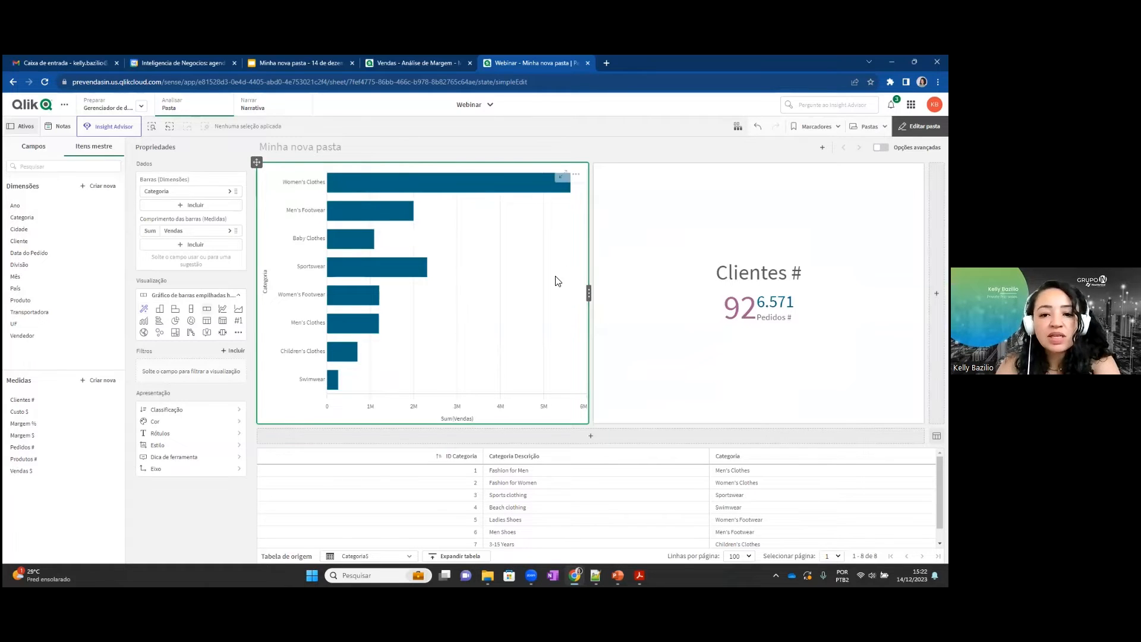
left_click(178, 193)
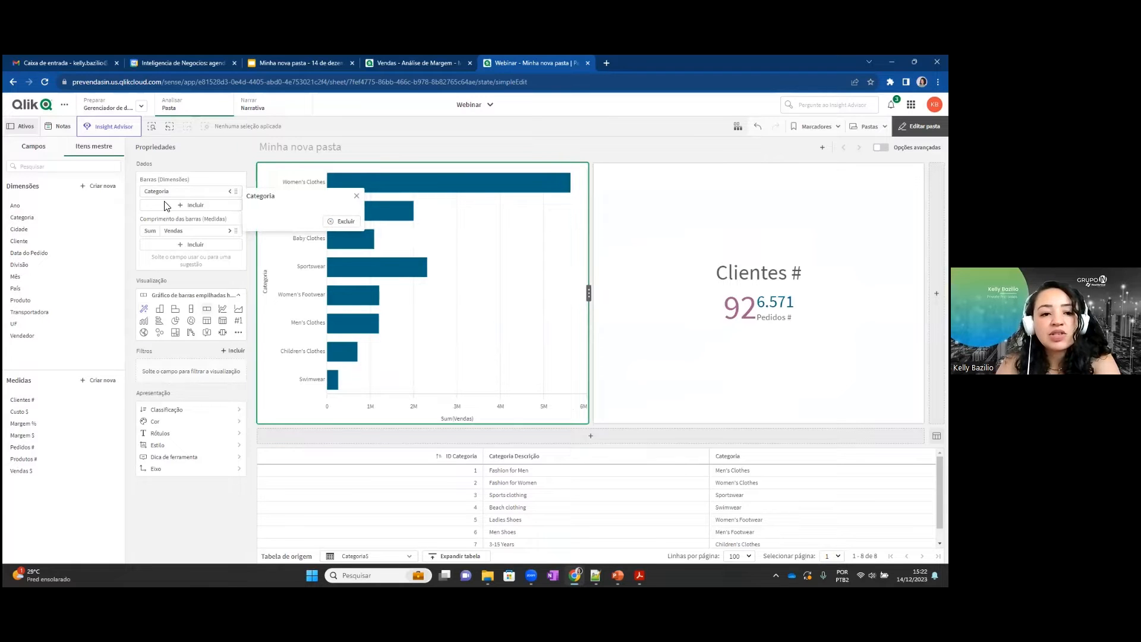
left_click(173, 232)
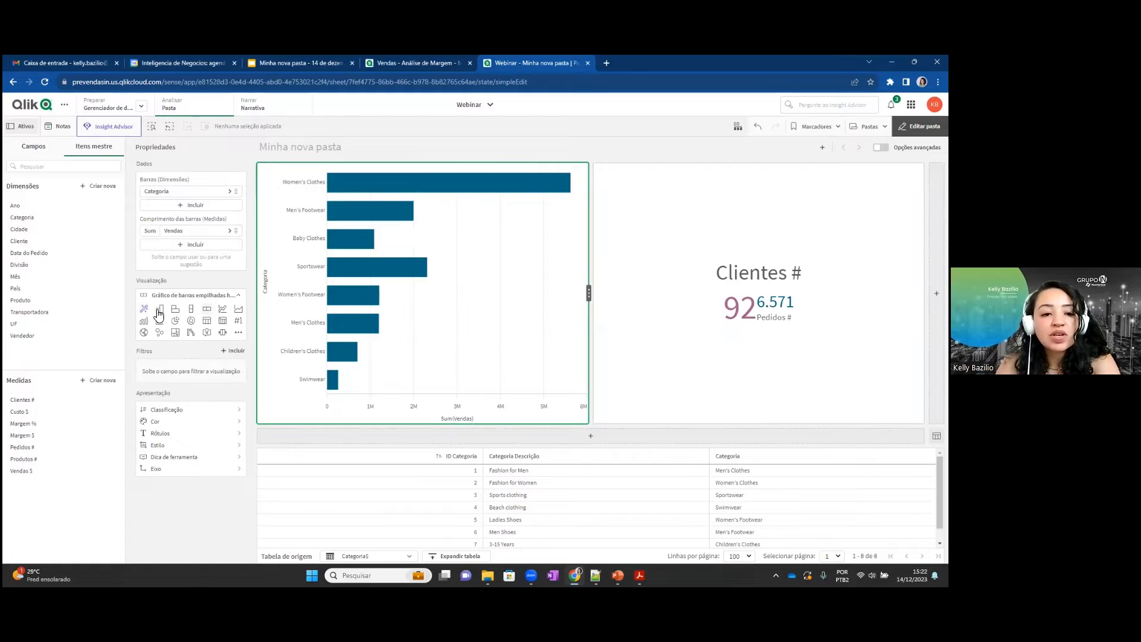
left_click(191, 320)
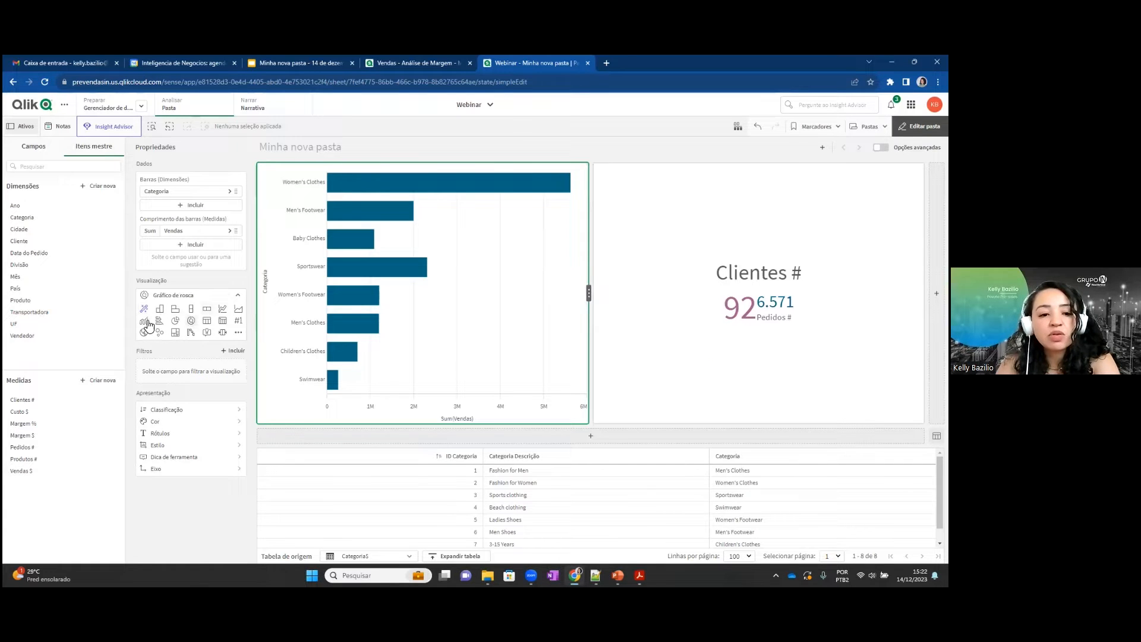
left_click(208, 308)
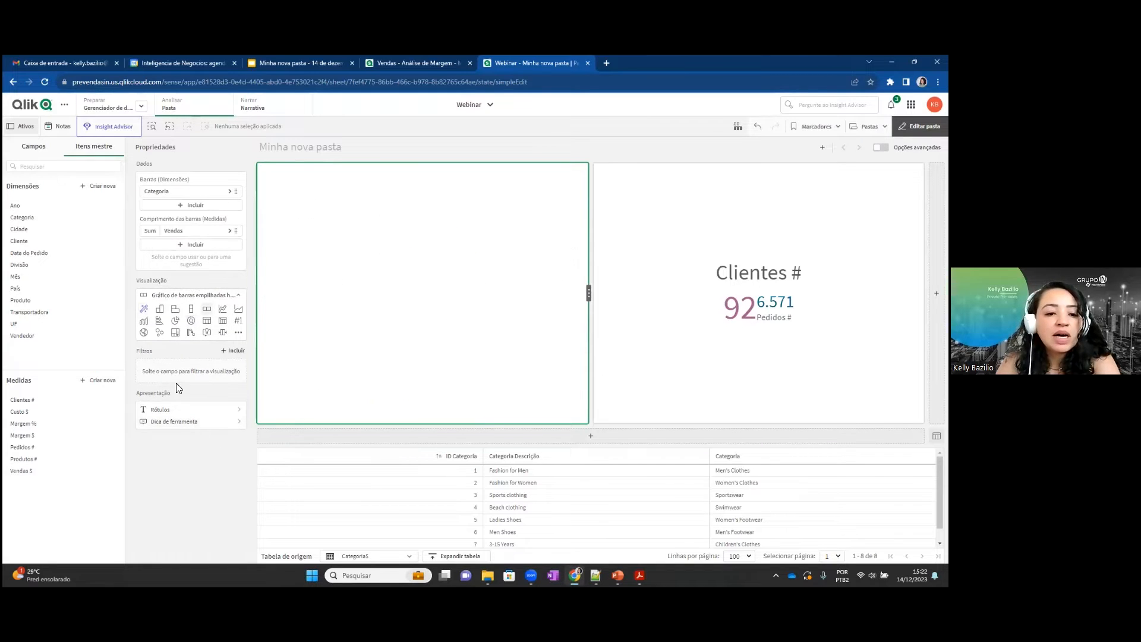
Give the bar chart the title "Vendas por CAtegoria" and color the title dark blue.
left_click(168, 410)
left_click(290, 439)
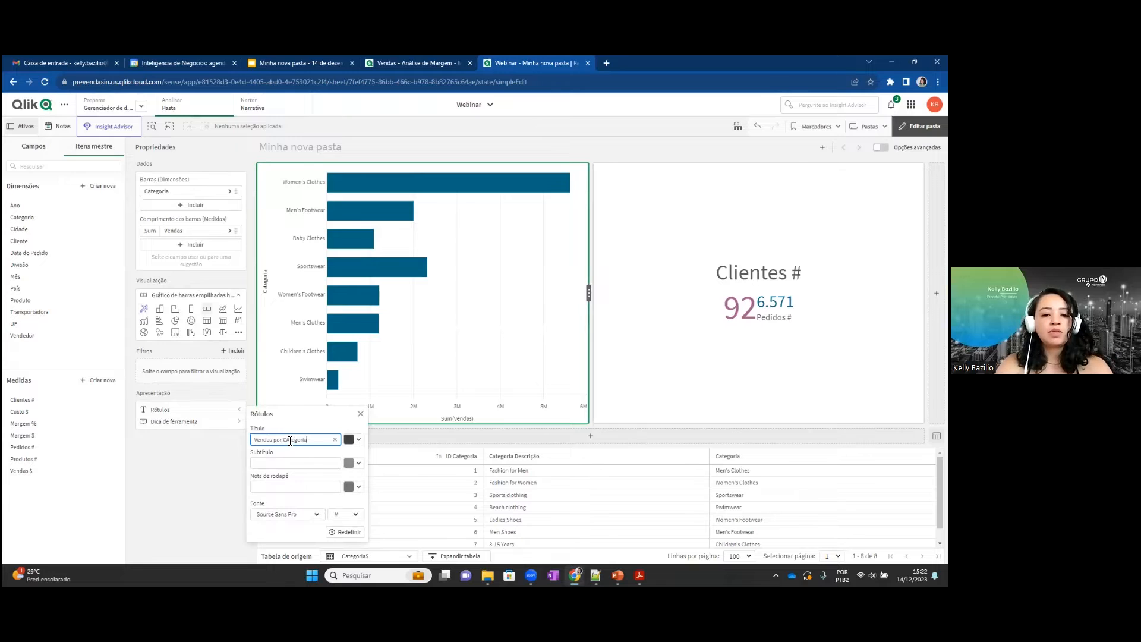
type("Vendas por CAtegoria")
left_click(358, 439)
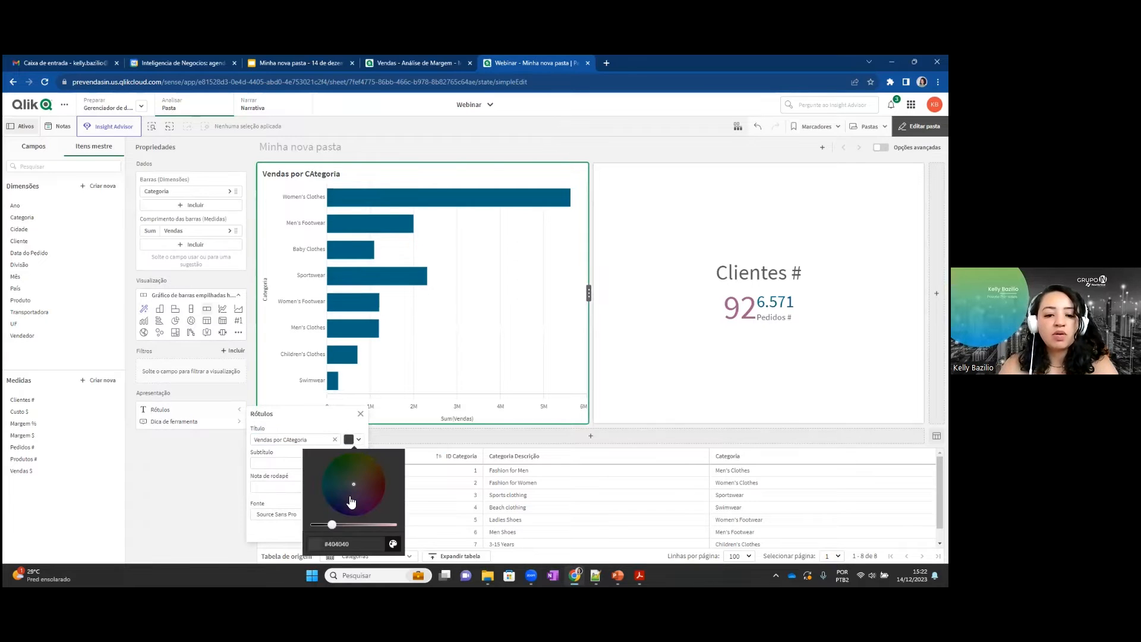
left_click(393, 544)
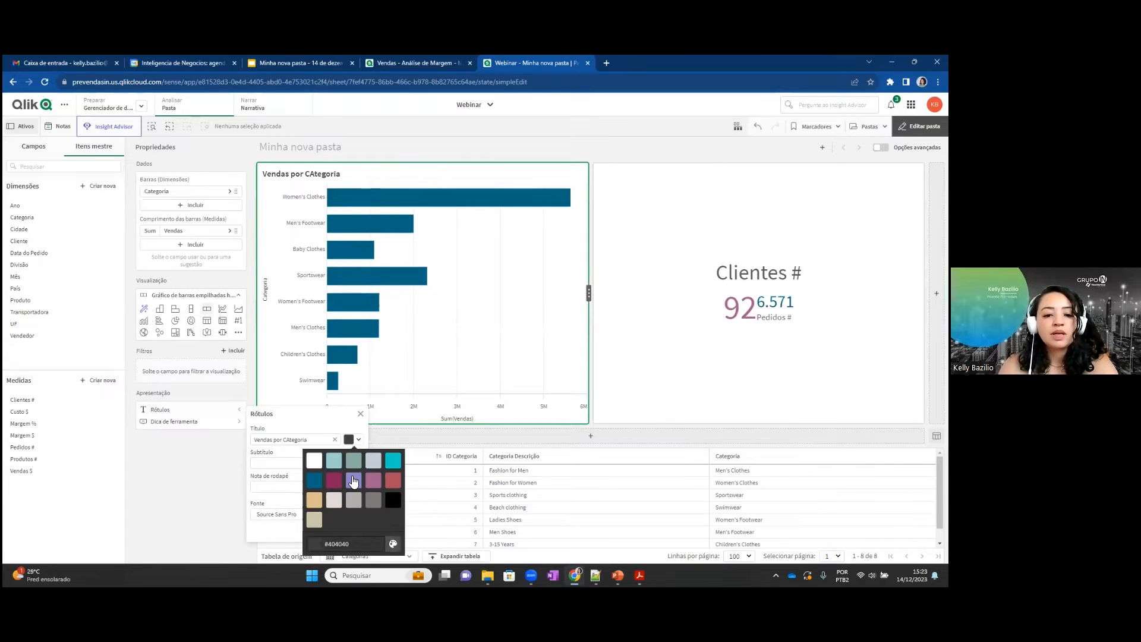
left_click(153, 511)
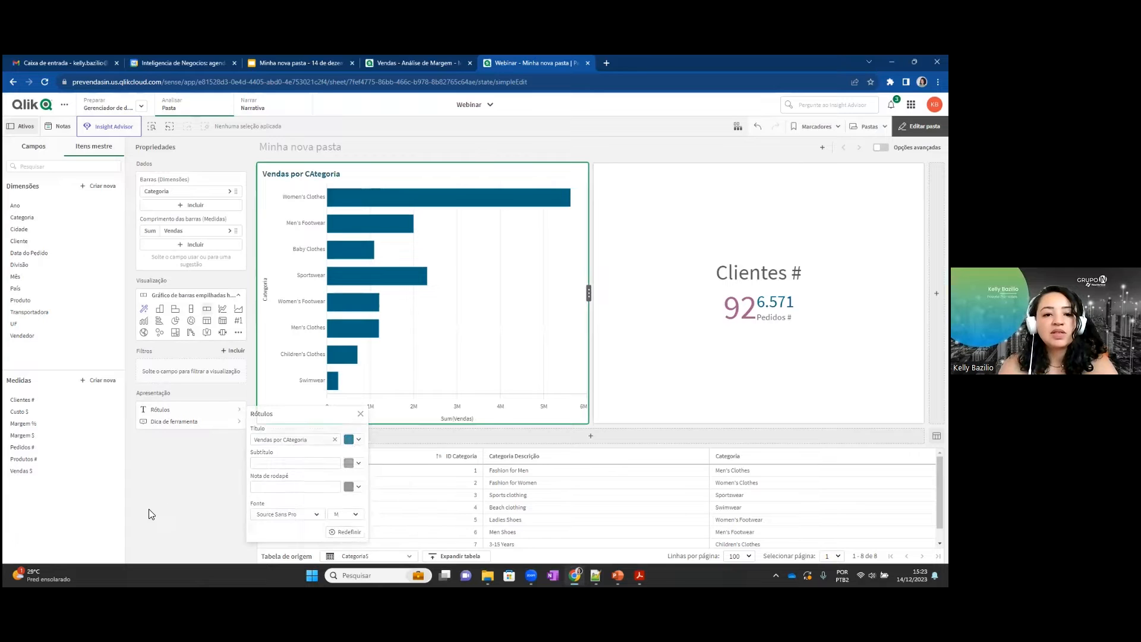
left_click(151, 513)
Correct the bar chart's title to "Vendas por Categoria" and recheck its label settings.
left_click(214, 409)
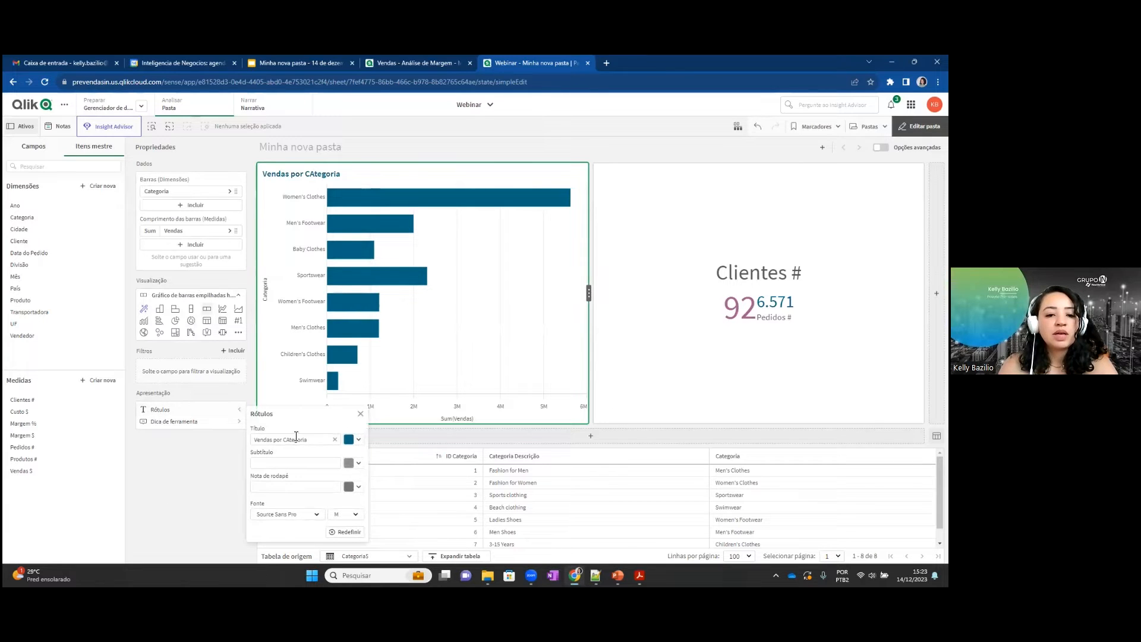
left_click(291, 439)
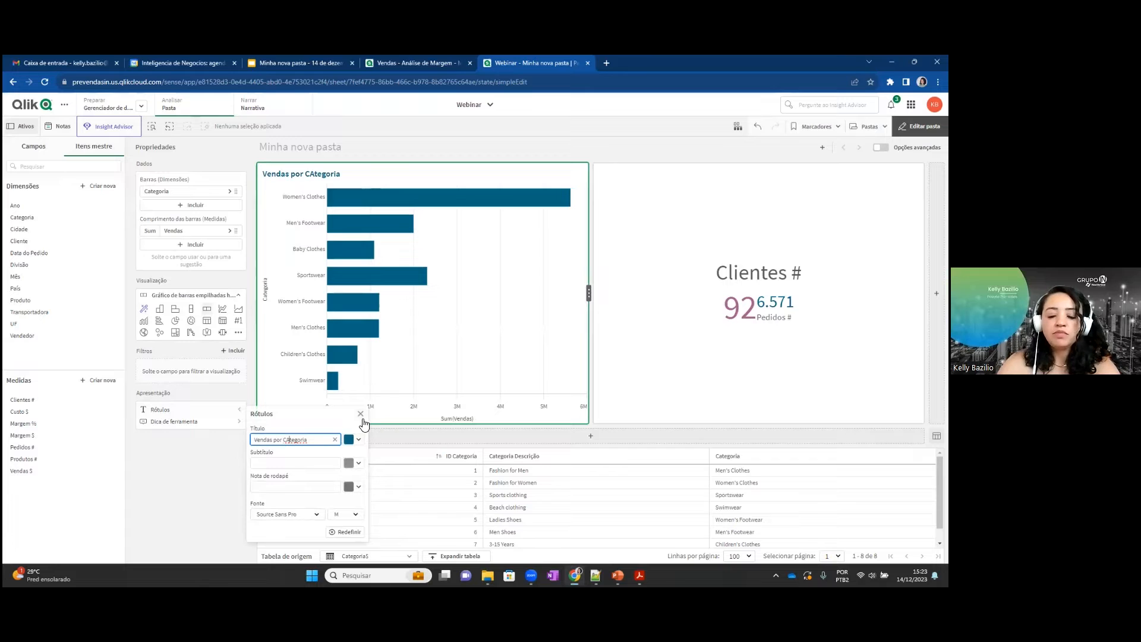
key("BackSpace")
type("a")
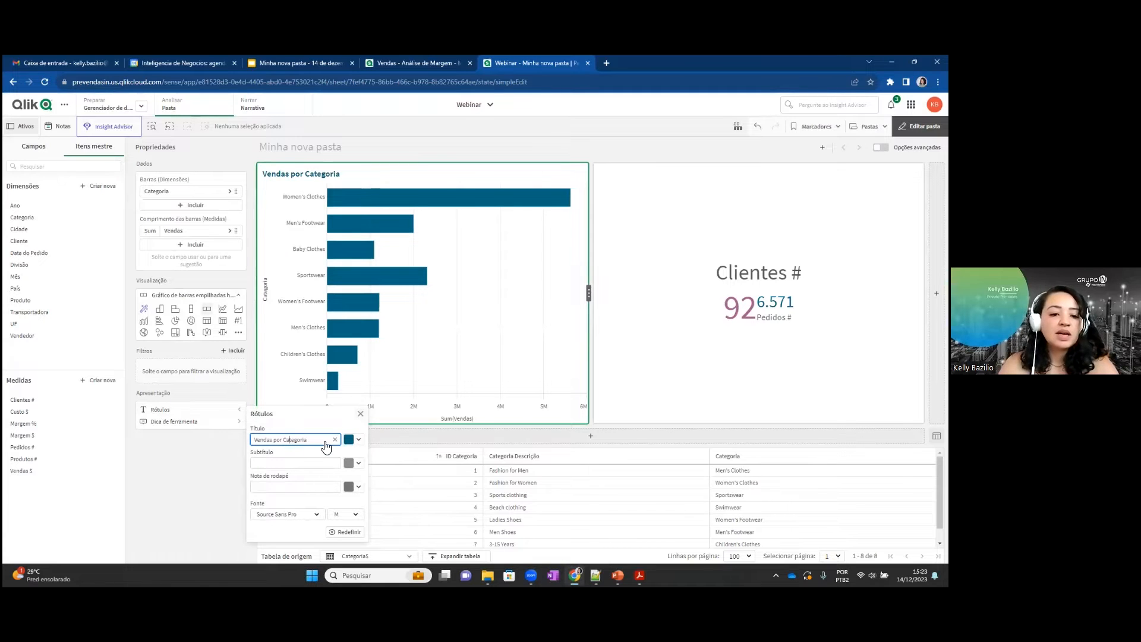
left_click(198, 474)
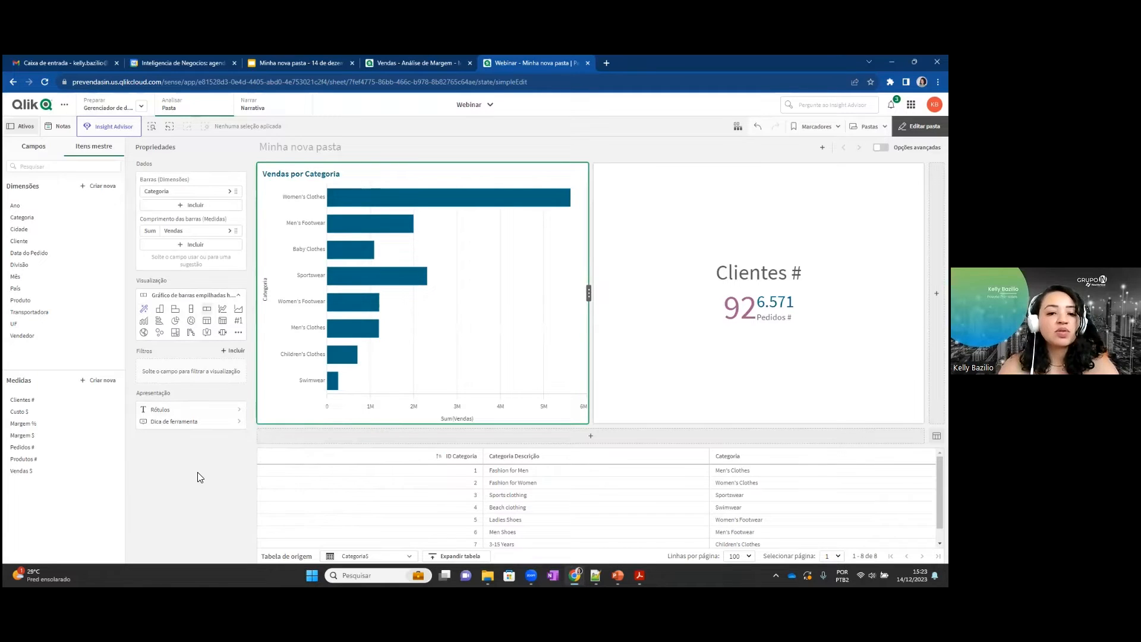
left_click(220, 409)
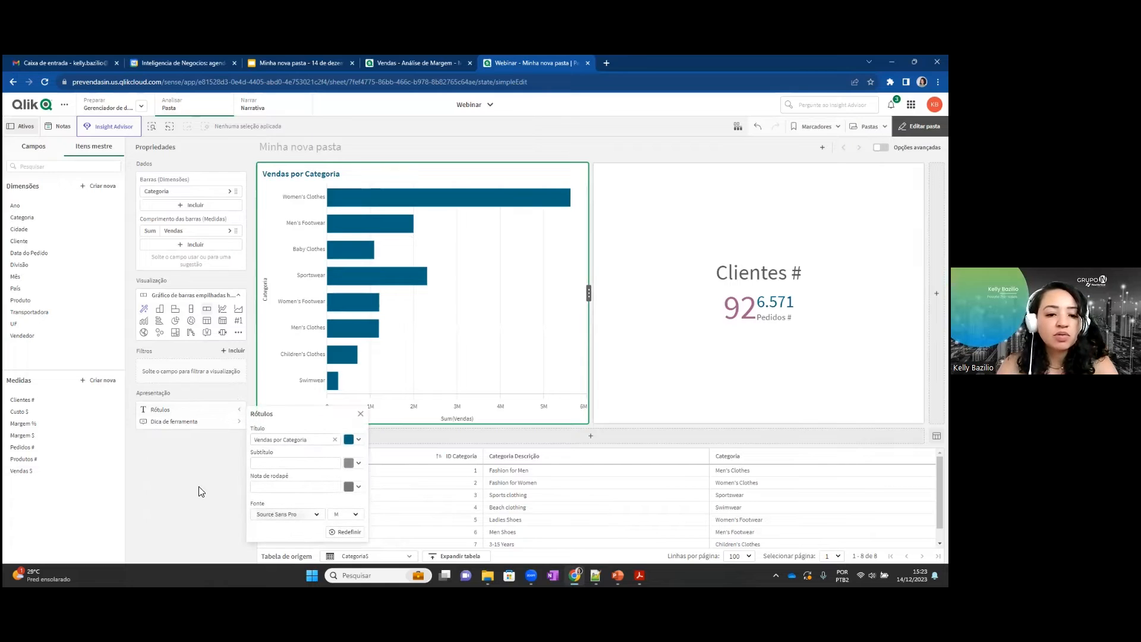
left_click(184, 478)
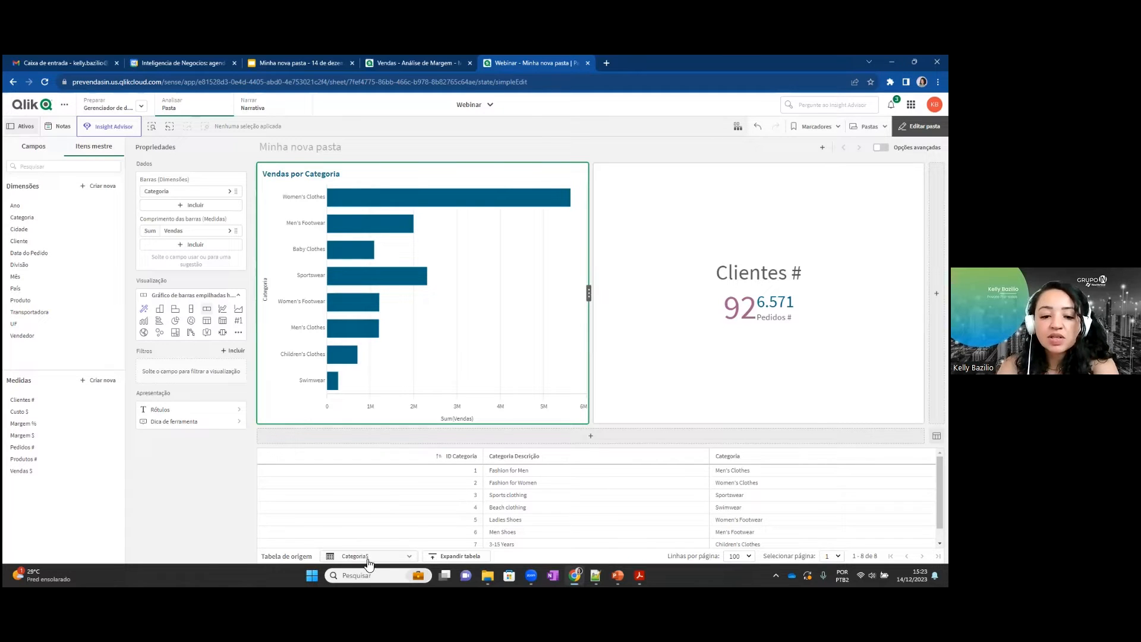
Switch the source table preview from the category table to the Clientes table and add an empty visualization below the existing charts.
scroll(614, 481, "down", 1)
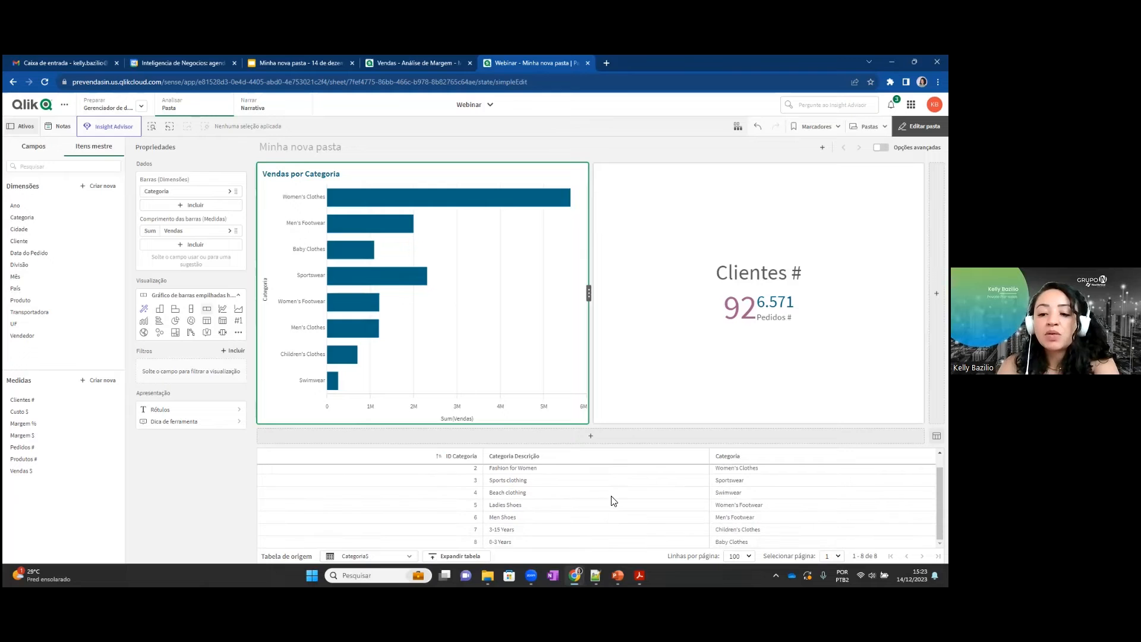
scroll(614, 500, "up", 1)
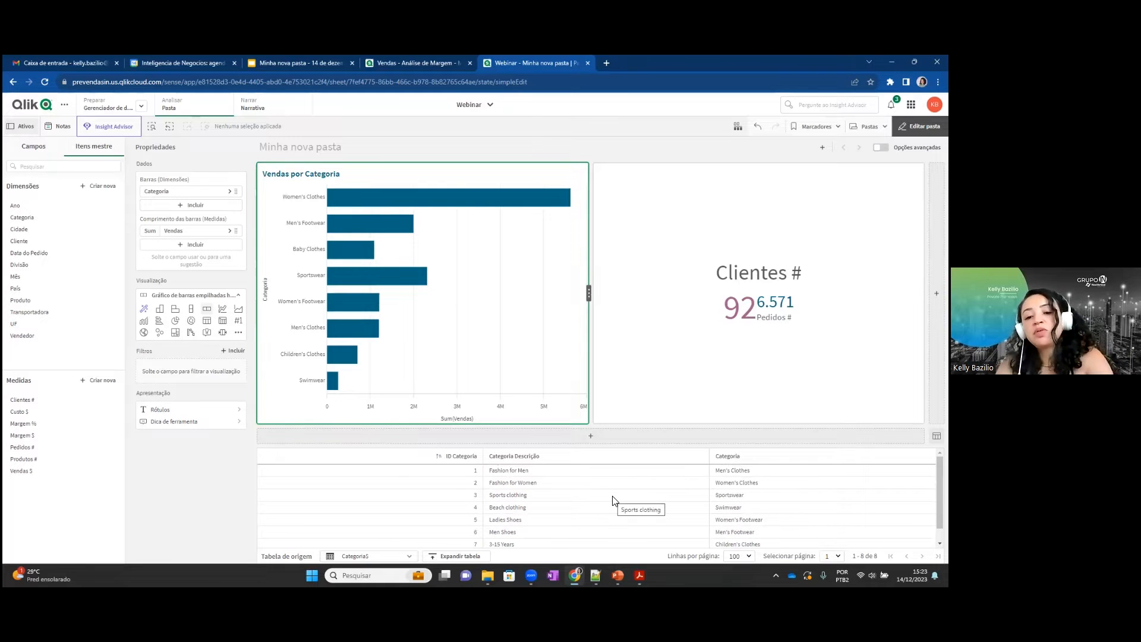
left_click(371, 557)
left_click(353, 478)
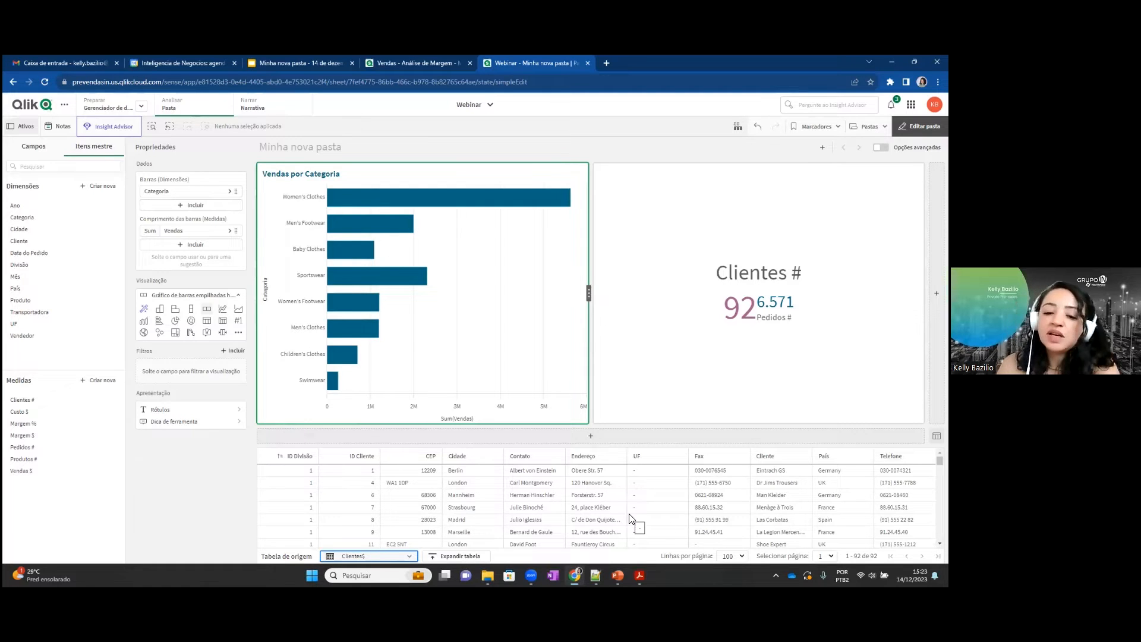
left_click(631, 437)
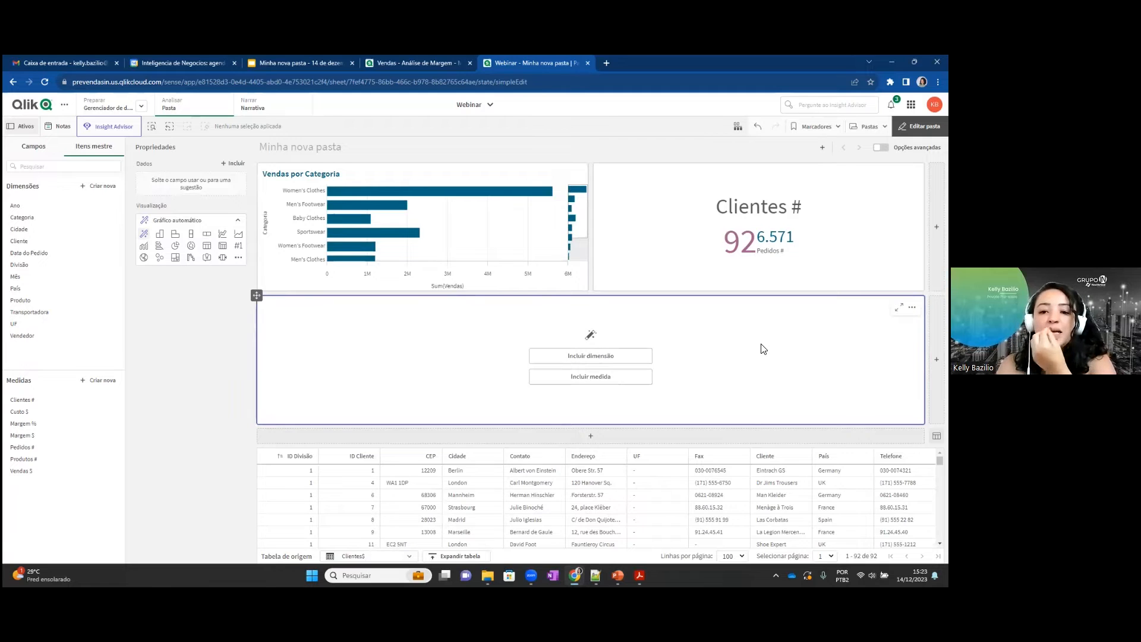
Switch to the PowerPoint slideshow, advance to slide 13 on the Localização button's app navigation, and return to the Qlik sheet.
mouse_move(639, 575)
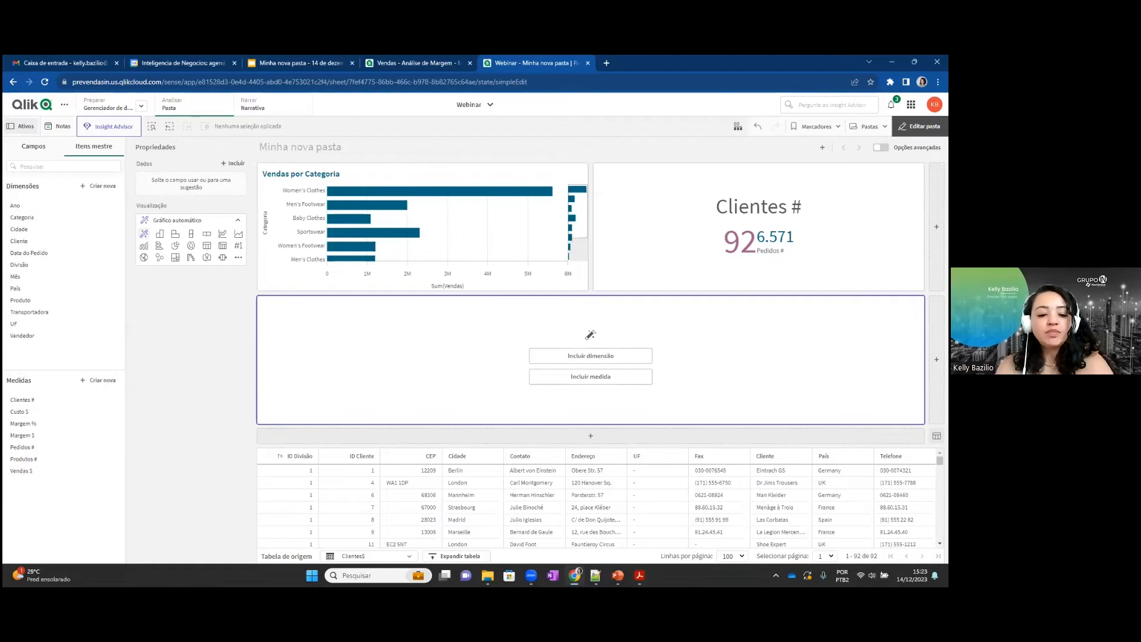
key("alt+Tab")
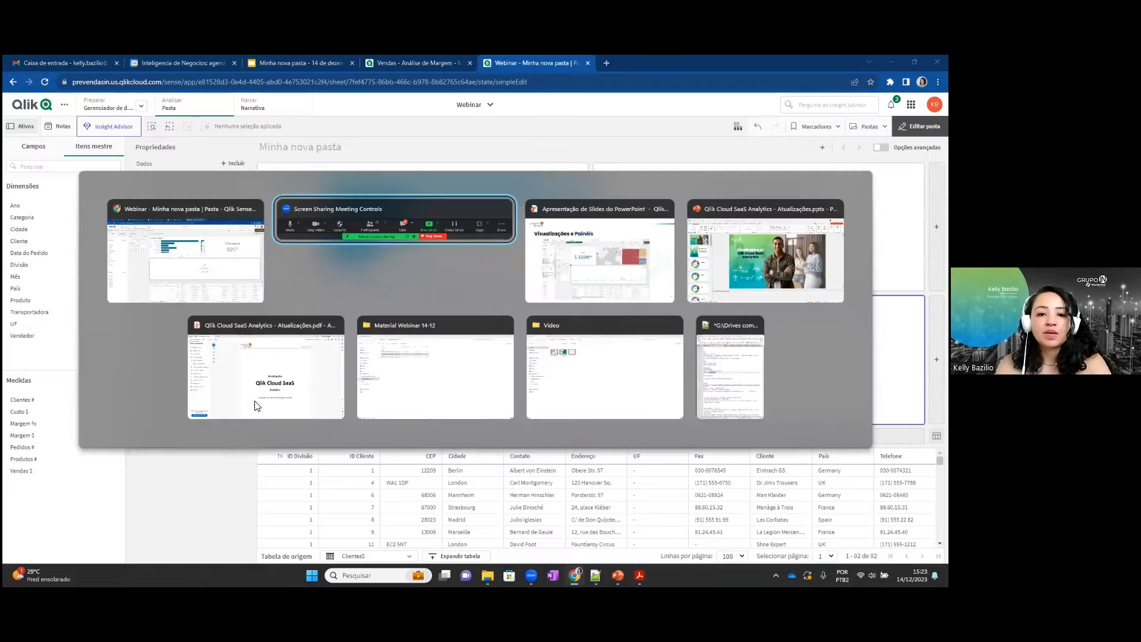
key("alt+Tab")
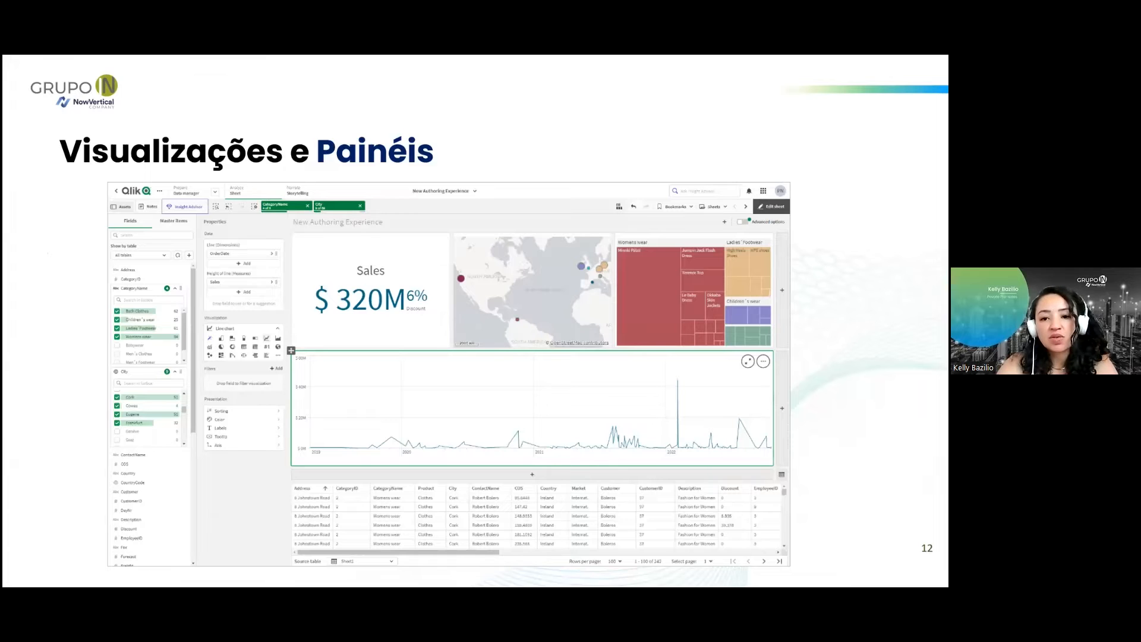
key("Right")
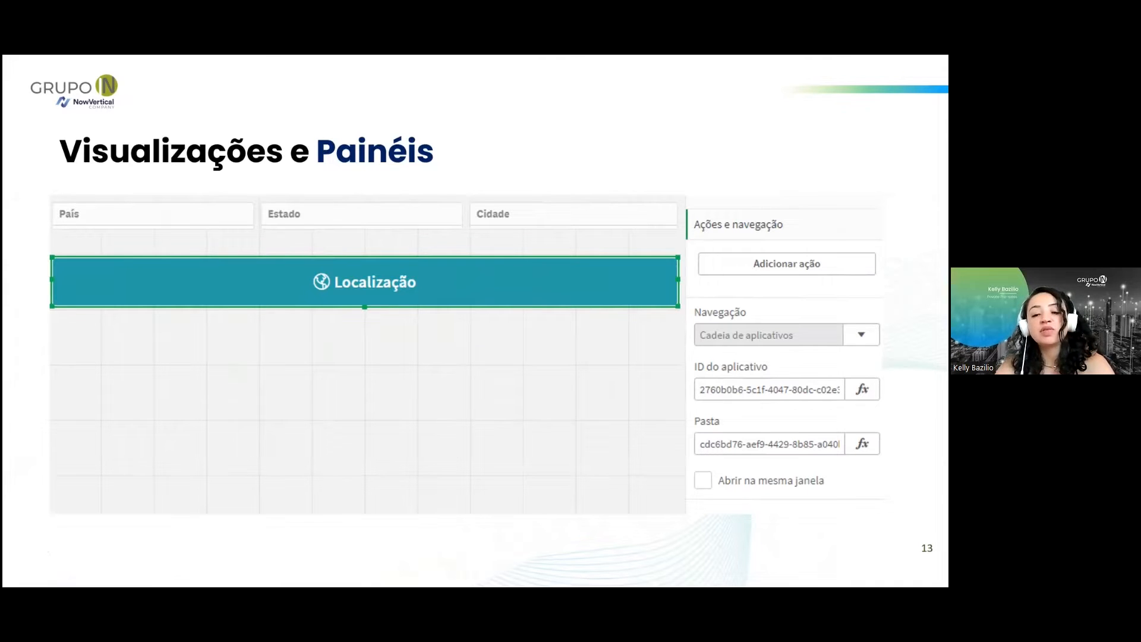
key("alt+Tab")
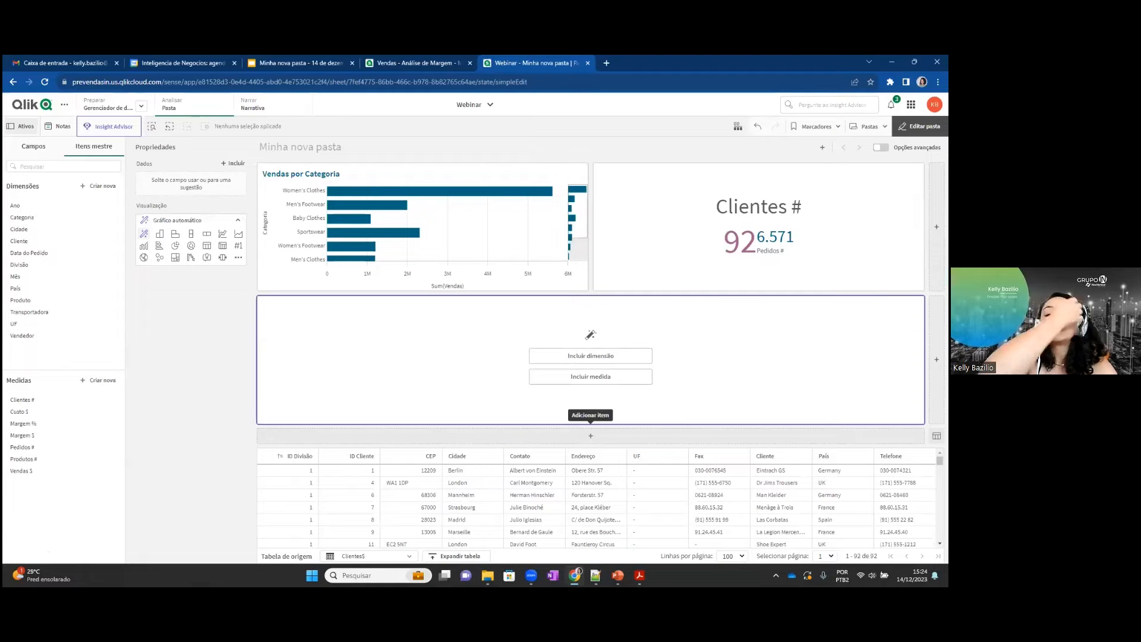
key("alt+Tab")
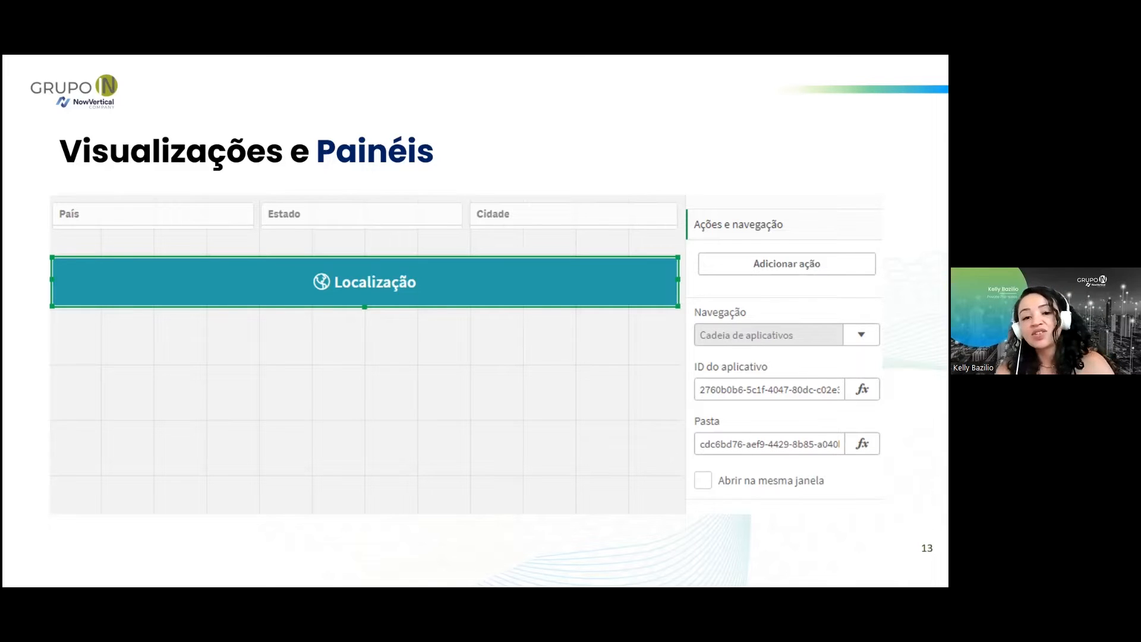
key("alt+Tab")
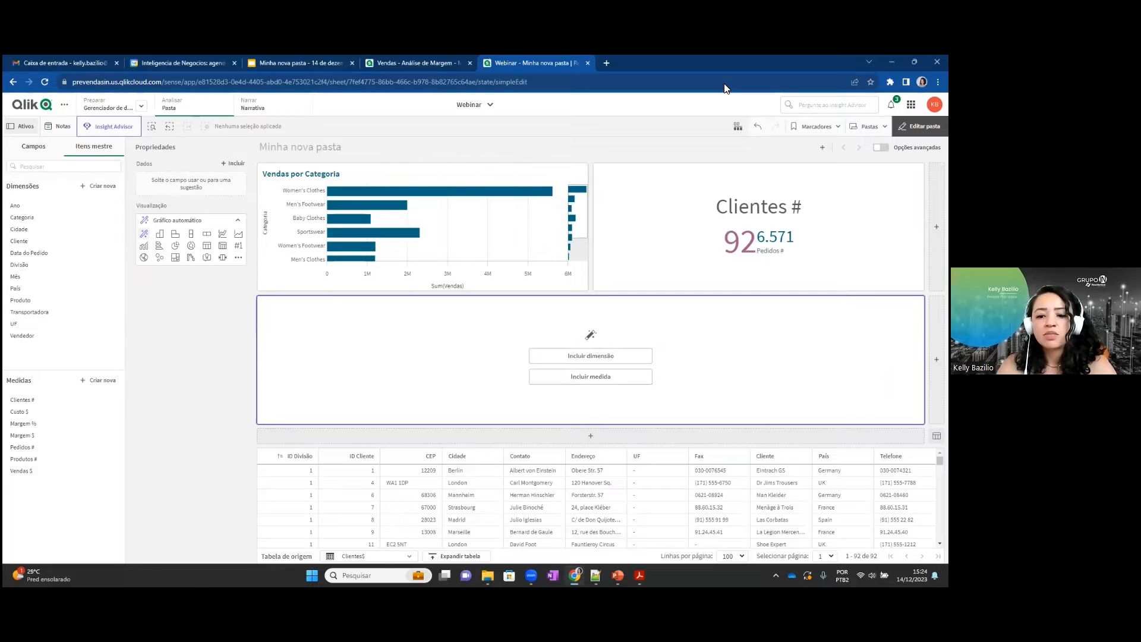
Edit the sheet in the Vendas - Análise de Margem app and show the Localização button's actions and navigation settings.
left_click(398, 59)
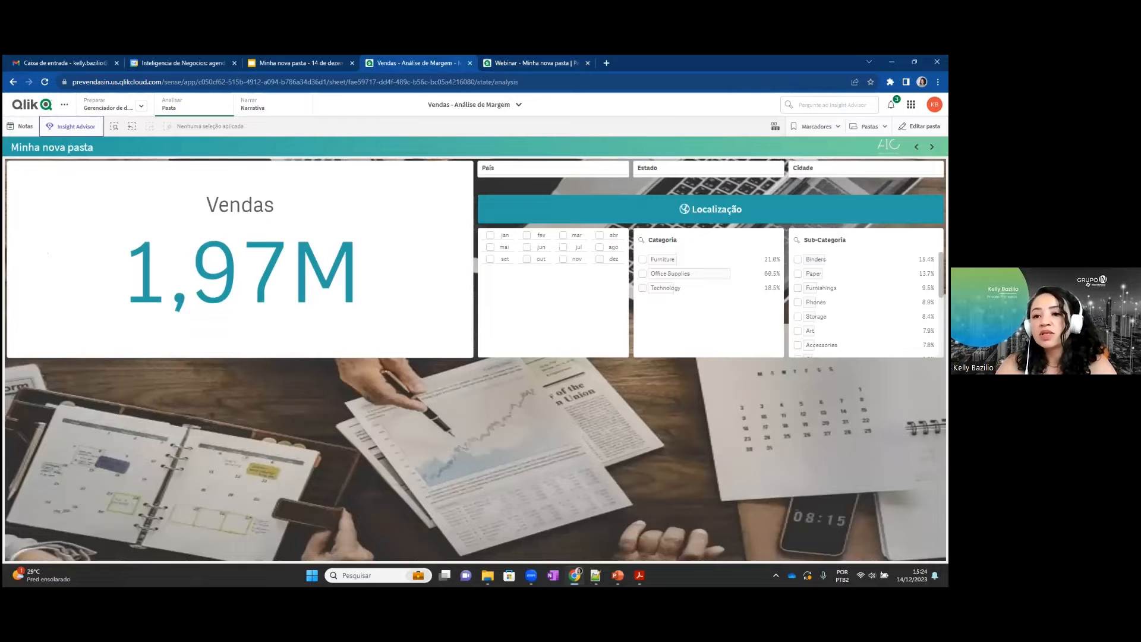
left_click(919, 126)
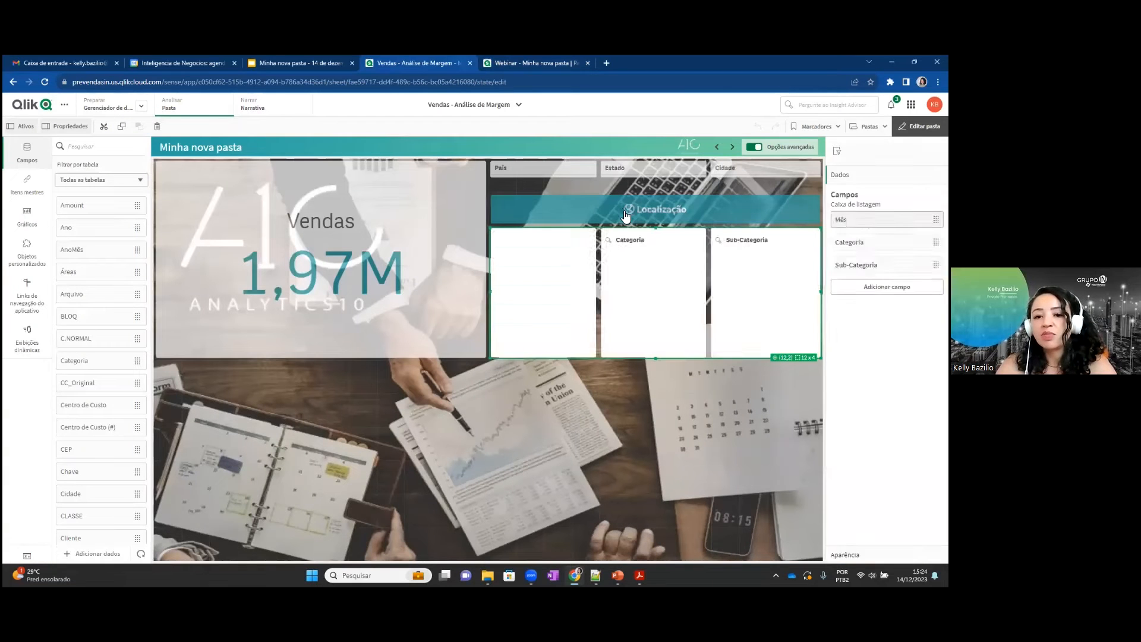
left_click(585, 216)
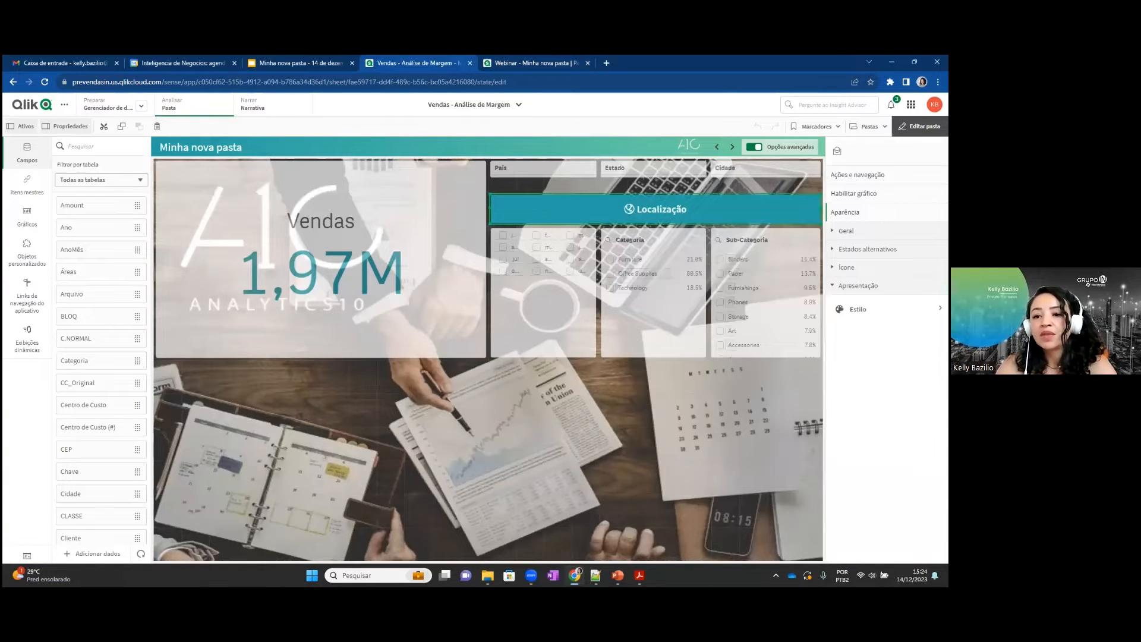
left_click(858, 174)
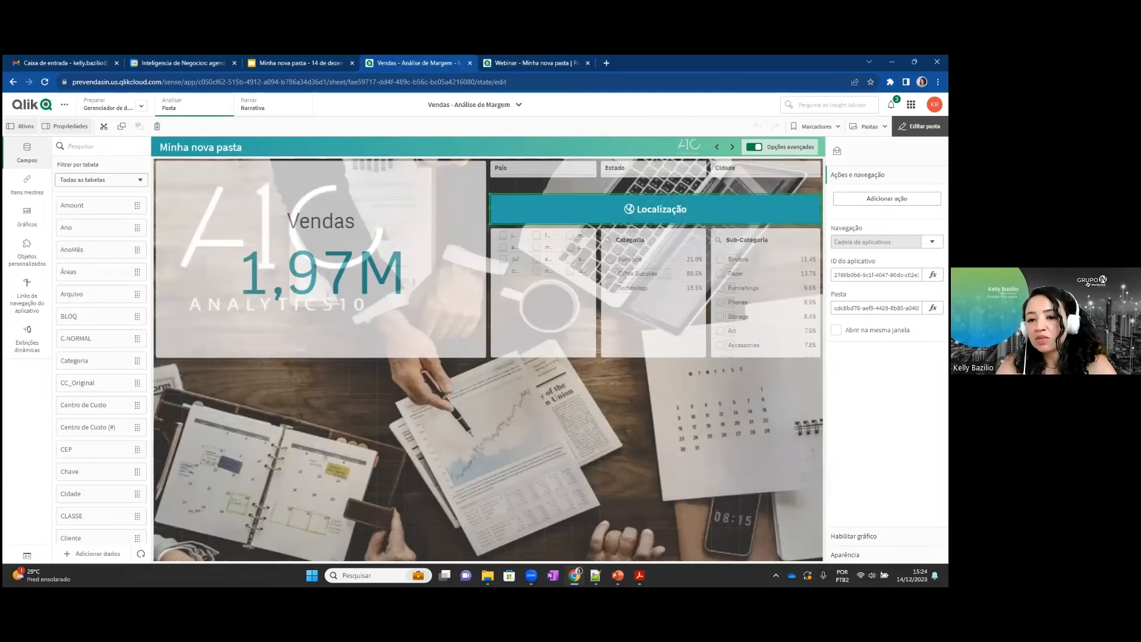
left_click(886, 199)
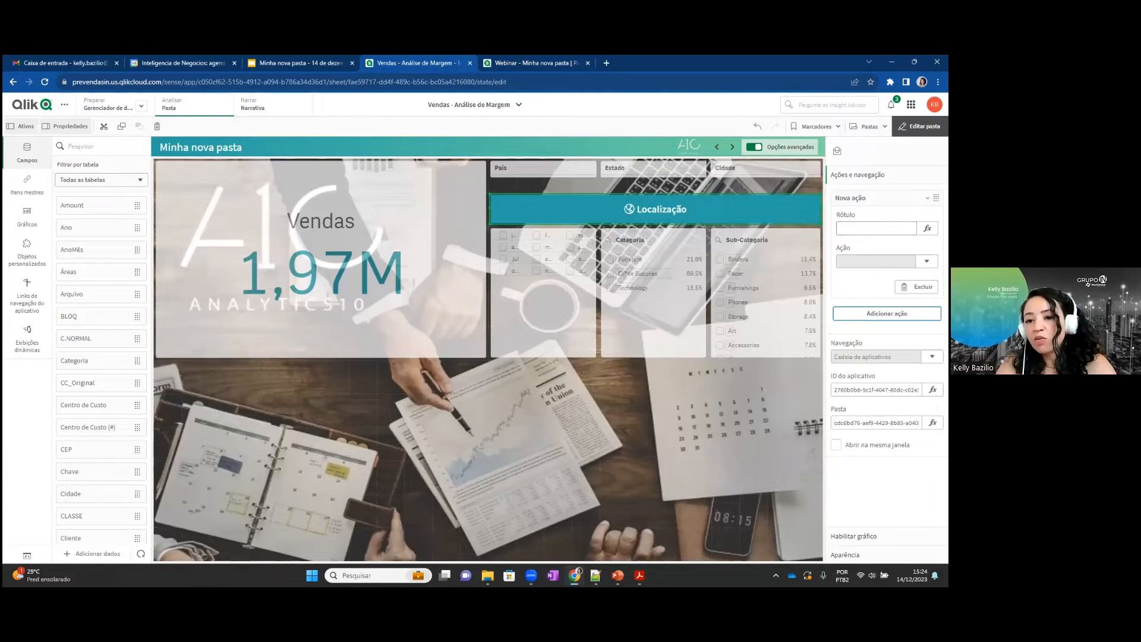
left_click(926, 261)
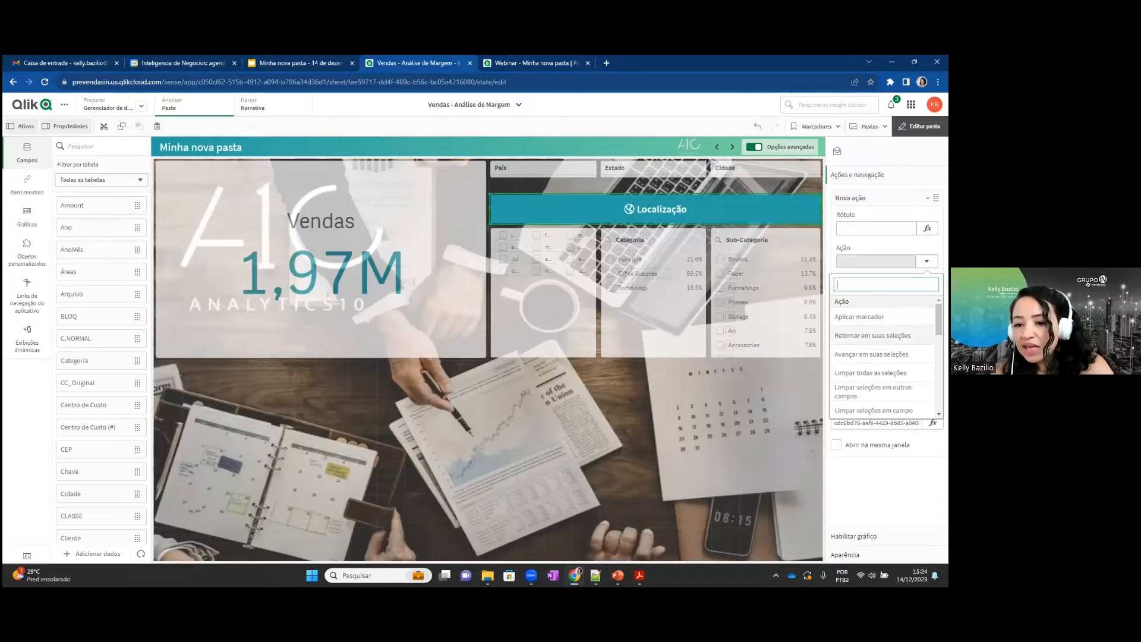
scroll(884, 336, "down", 2)
type("ca")
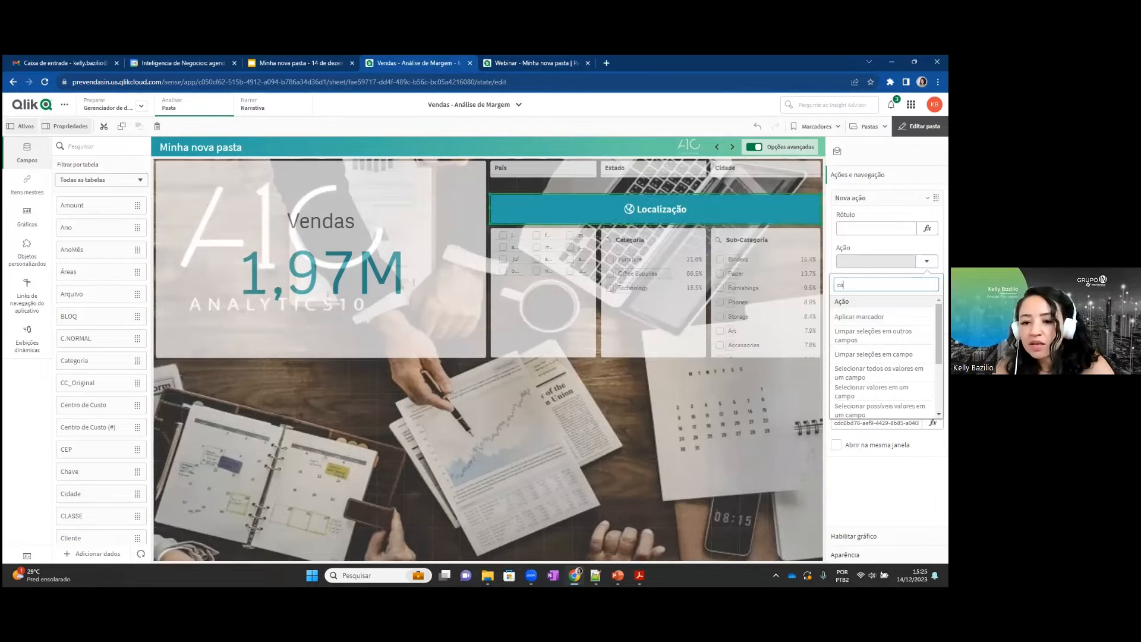
type("de")
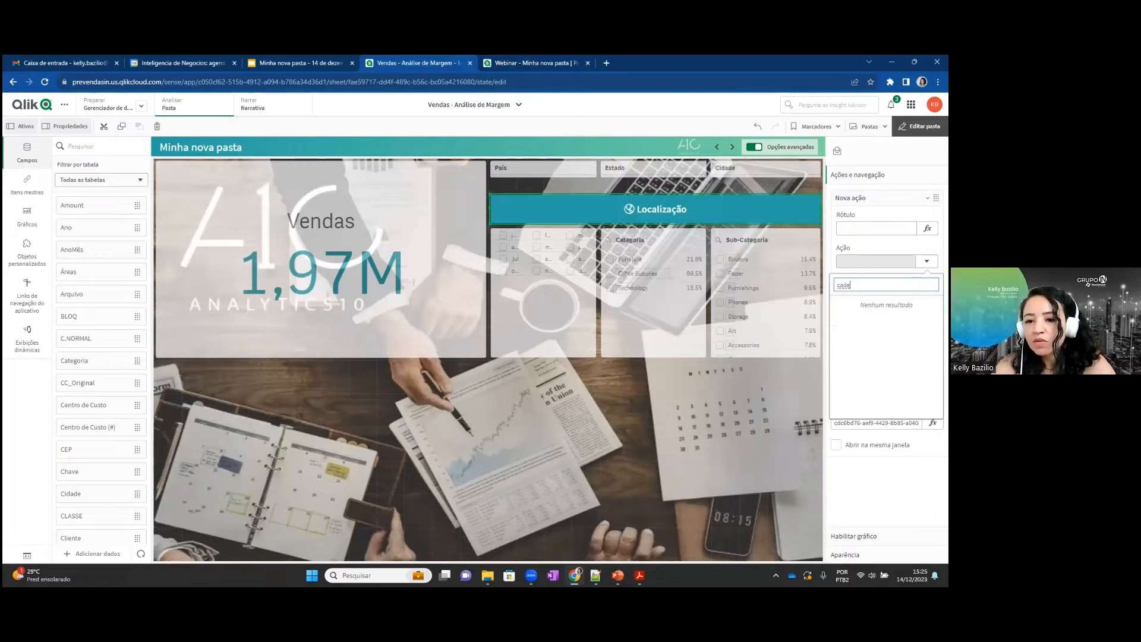
key("BackSpace")
key("BackSpace")
key("BackSpace")
key("BackSpace")
key("Escape")
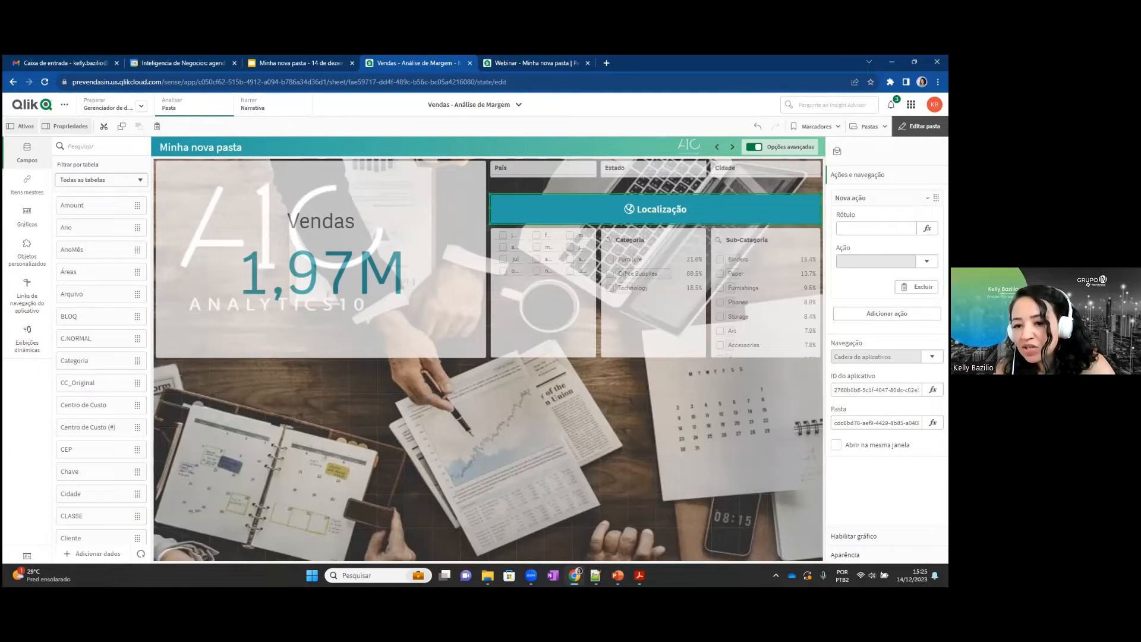
left_click(916, 286)
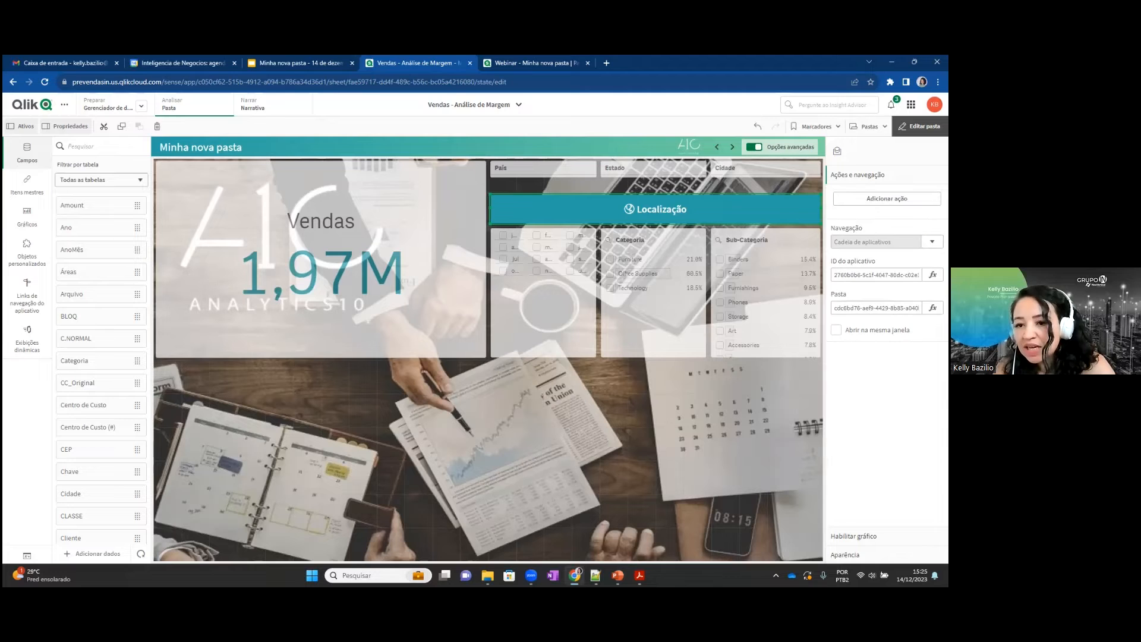
Examine the target app ID and sheet ID configured for the Localização button's app-chaining navigation.
left_click(877, 274)
key("ctrl+a")
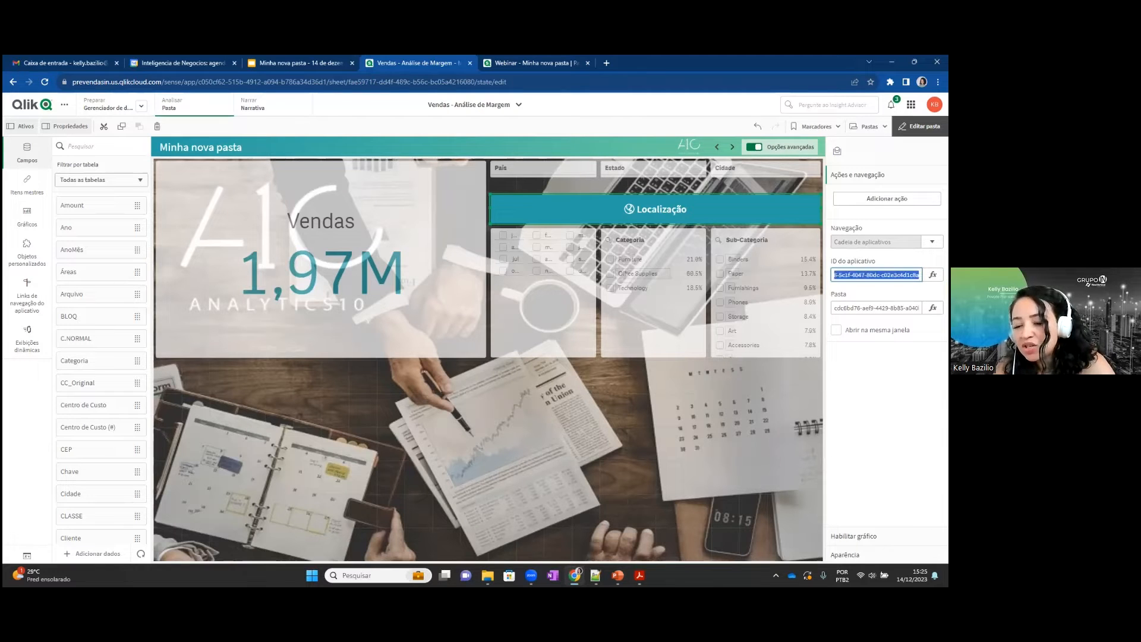
left_click(881, 275)
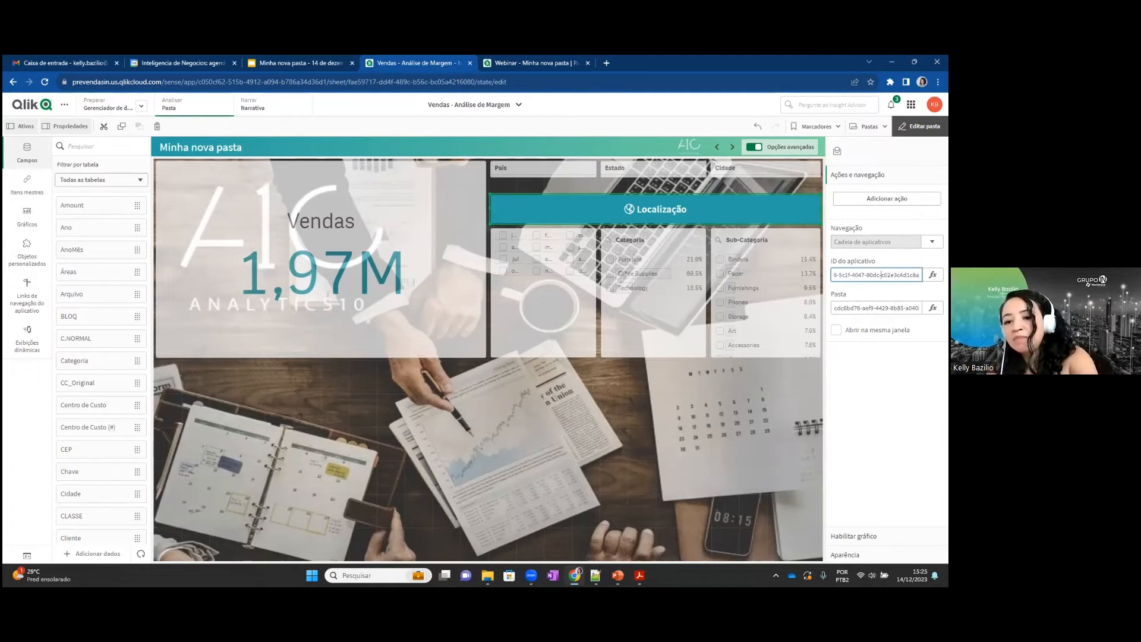
left_click(874, 308)
key("ctrl+a")
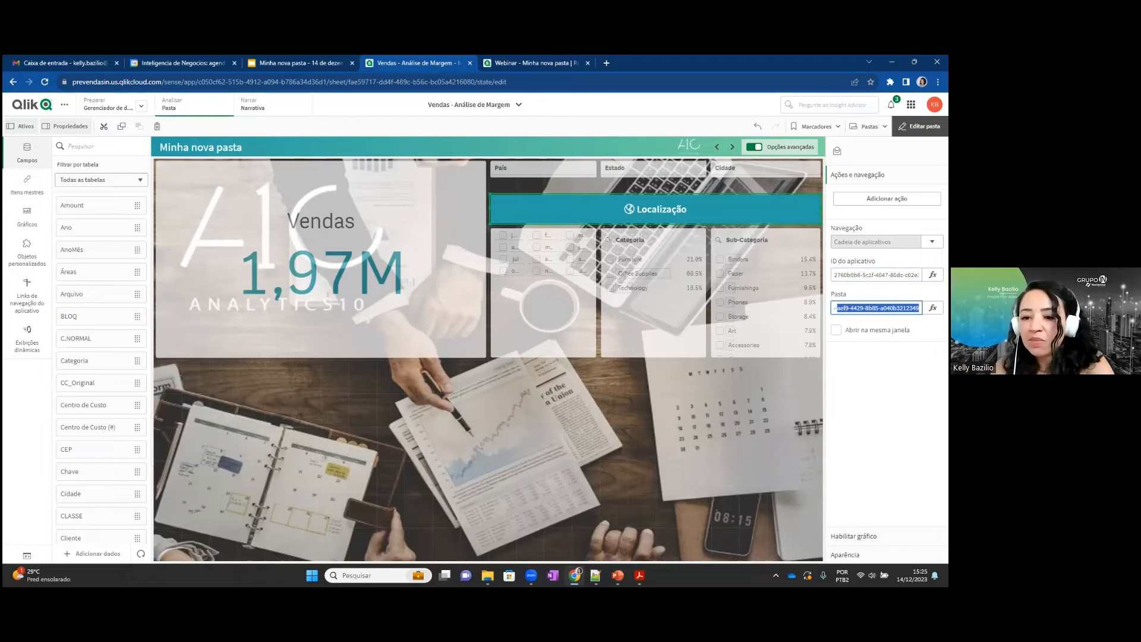
left_click(879, 308)
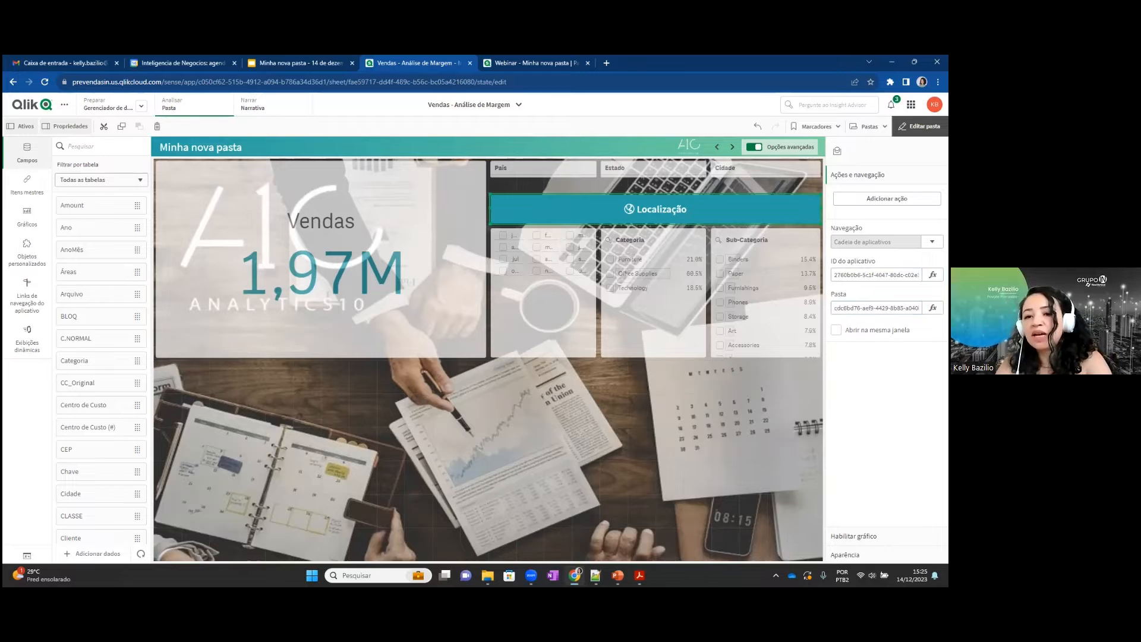
Leave sheet editing and filter the sheet to País United States and Estado California.
left_click(919, 126)
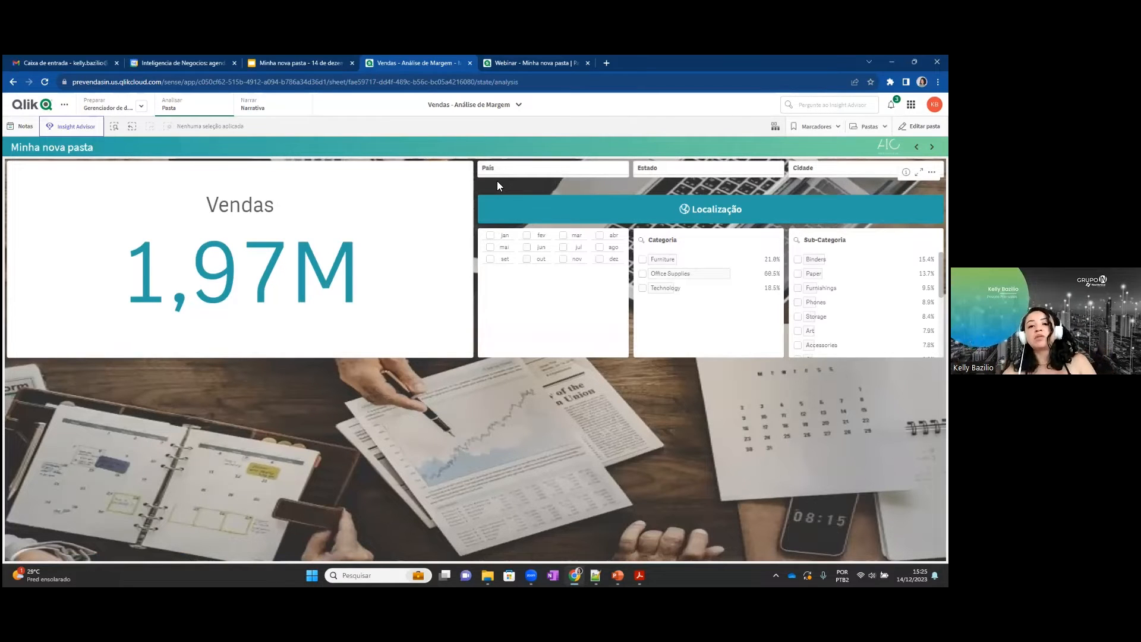
left_click(523, 168)
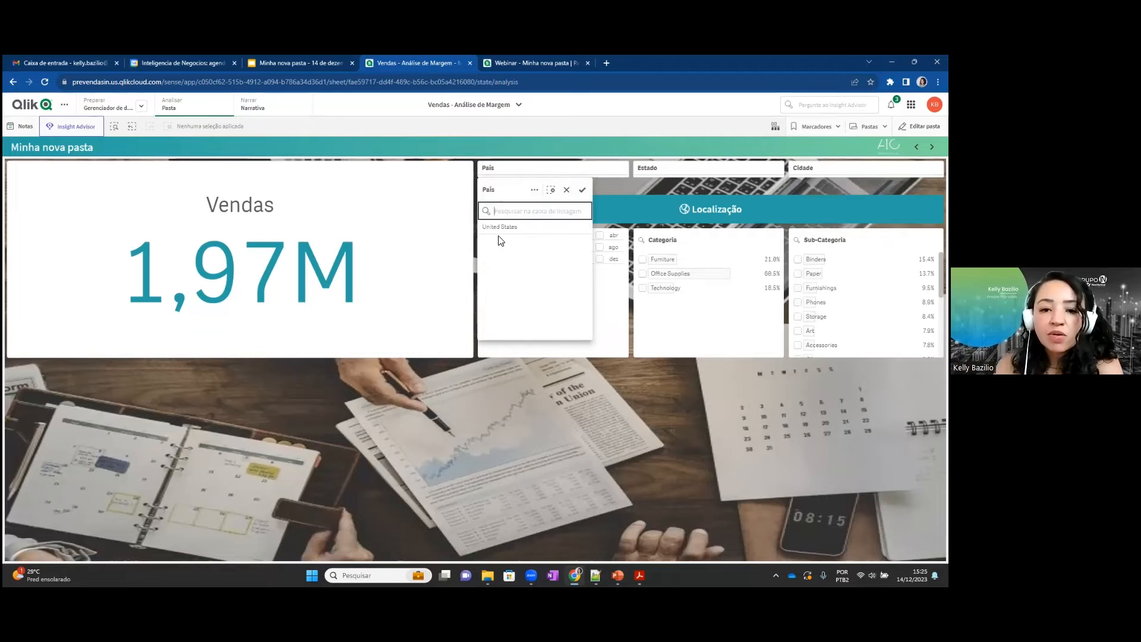
left_click(505, 230)
left_click(676, 173)
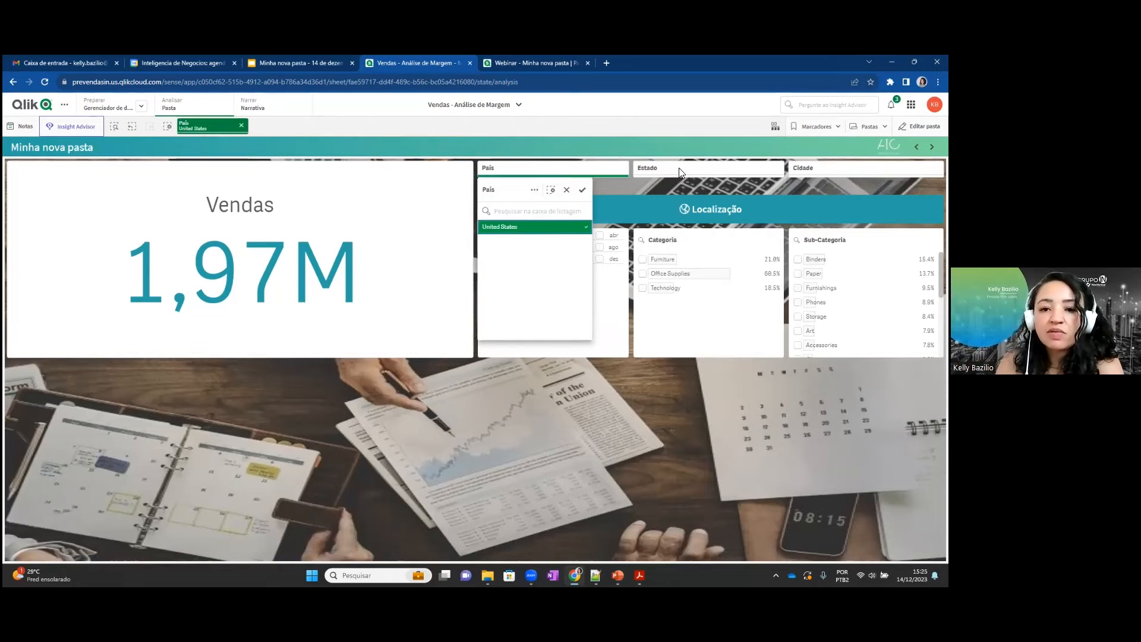
left_click(679, 169)
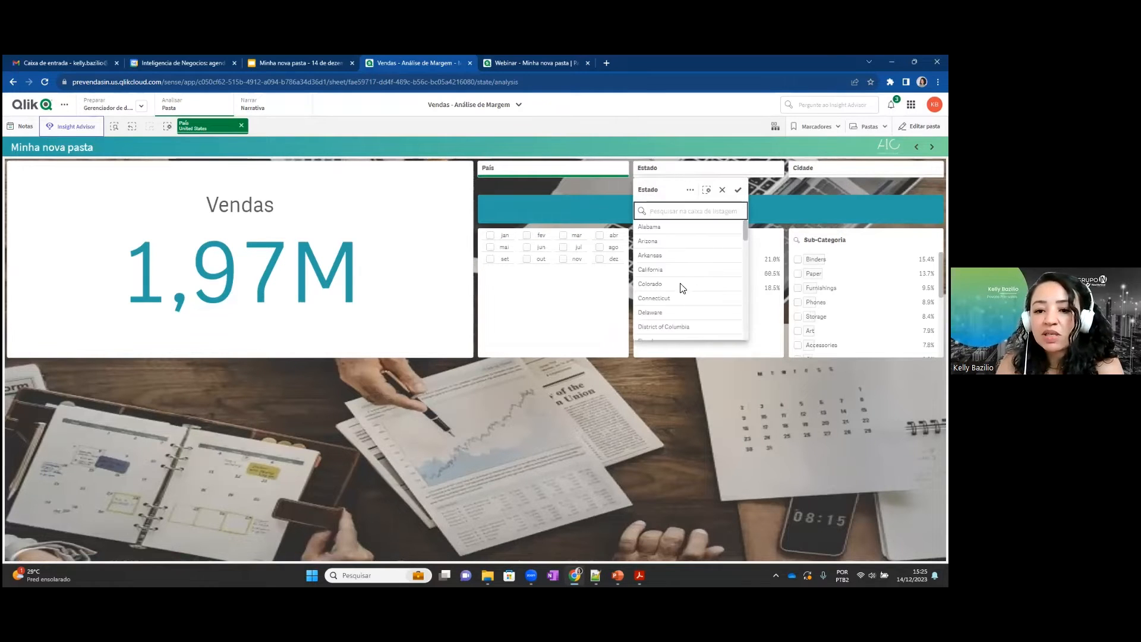
left_click(678, 271)
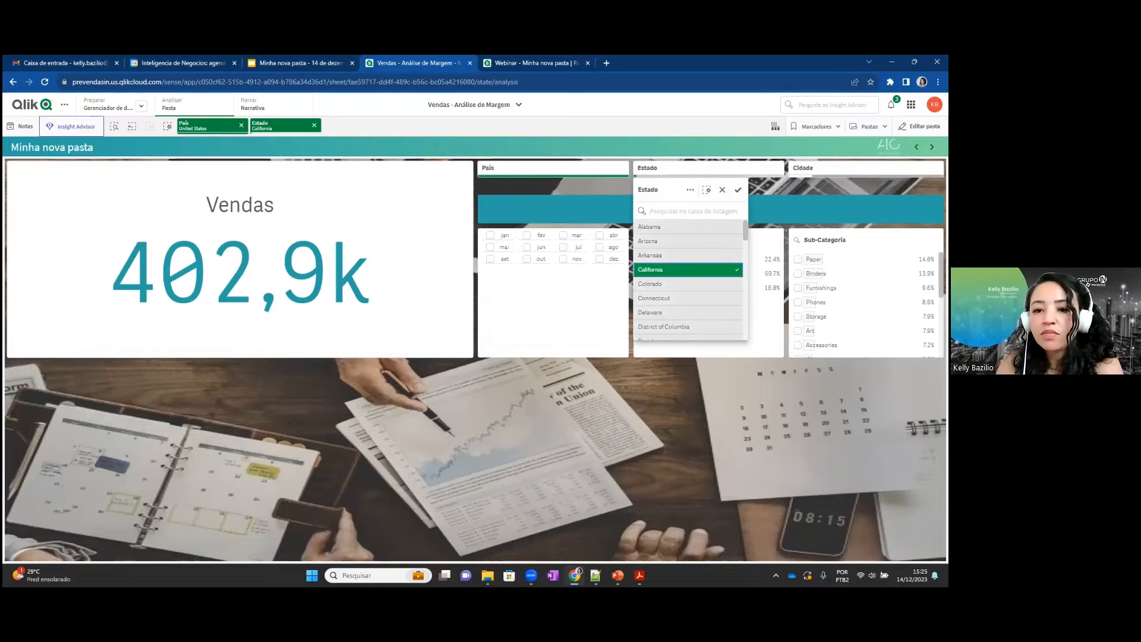
Dismiss the Cidade filter without a selection and follow the Localização button to the Detalhes sheet in the linked app.
left_click(909, 171)
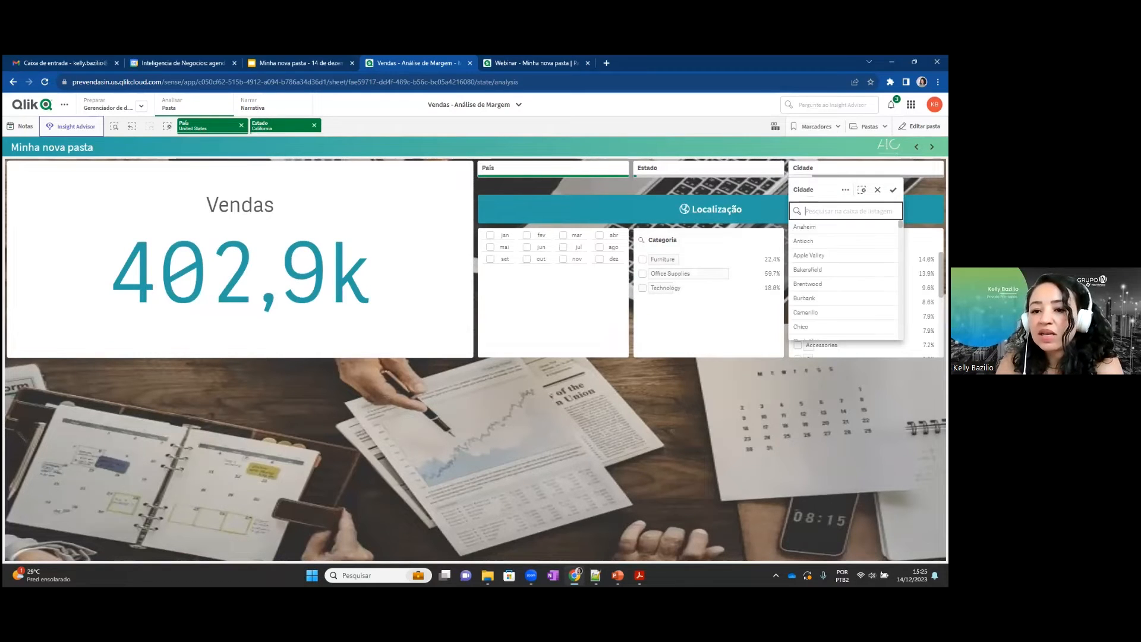
left_click(754, 184)
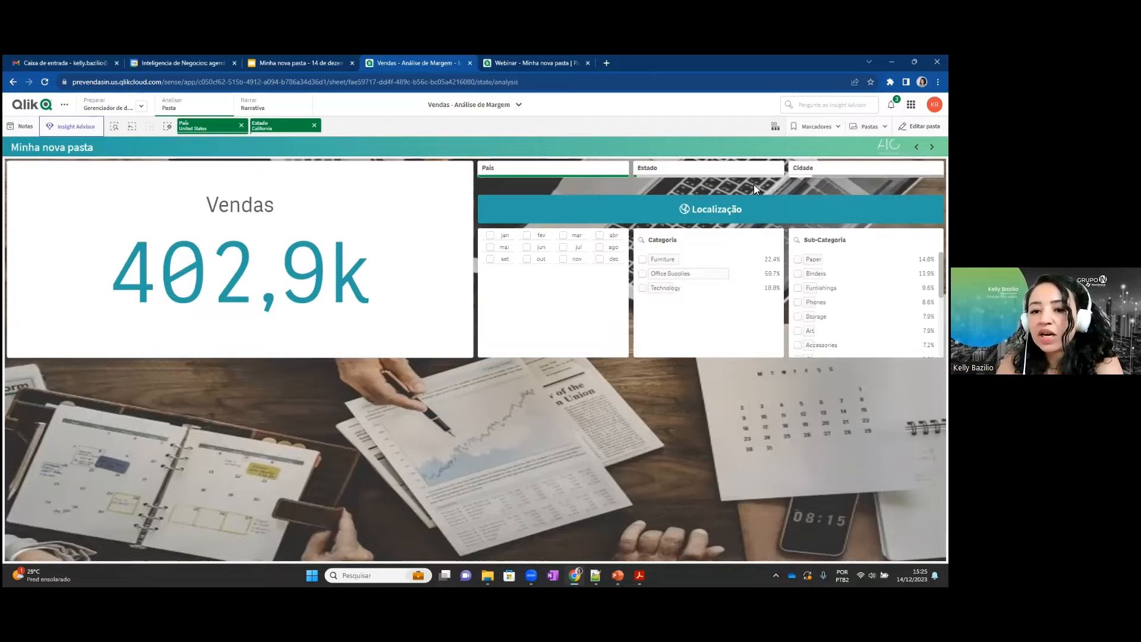
left_click(680, 211)
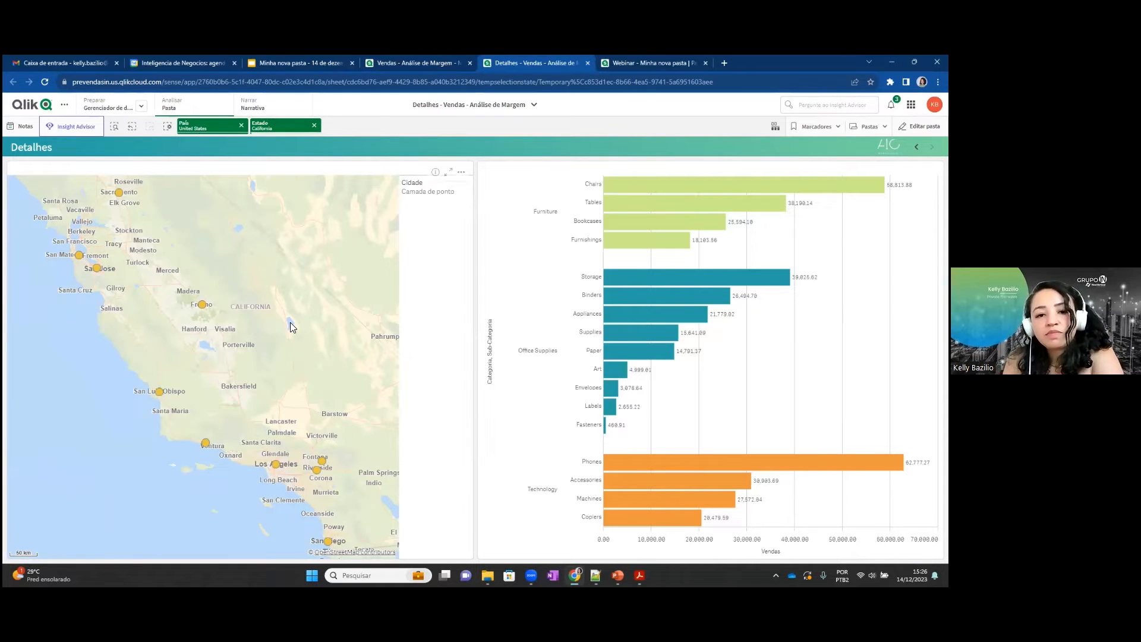
mouse_move(509, 295)
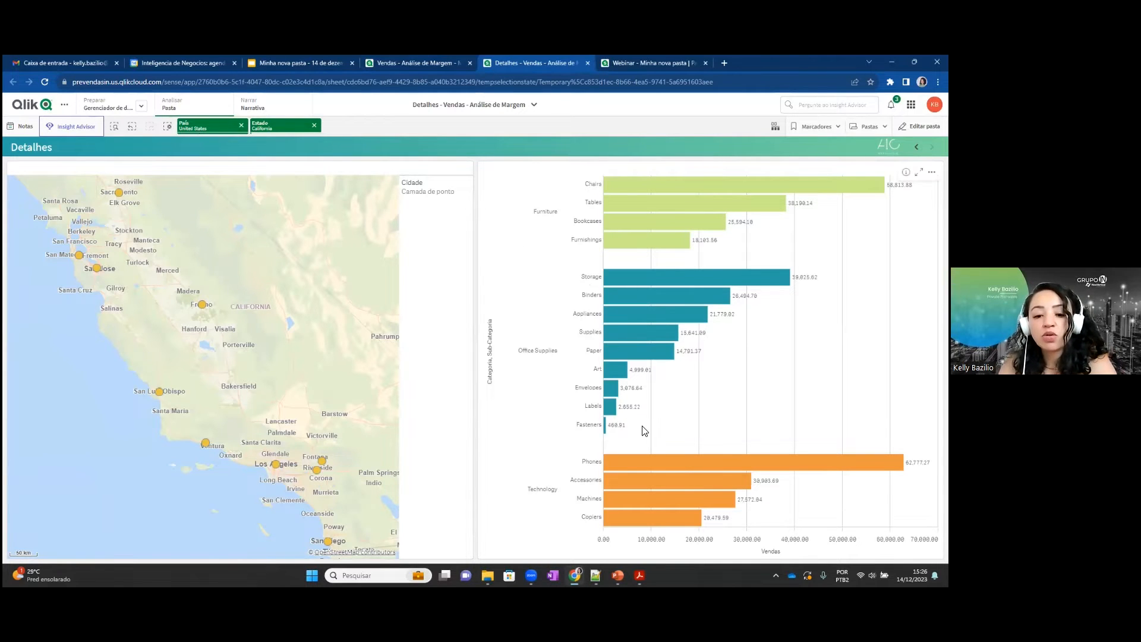
Switch to the PowerPoint slideshow and advance to slide 14 on the custom KPI tooltip.
key("alt+Tab")
key("alt+Tab")
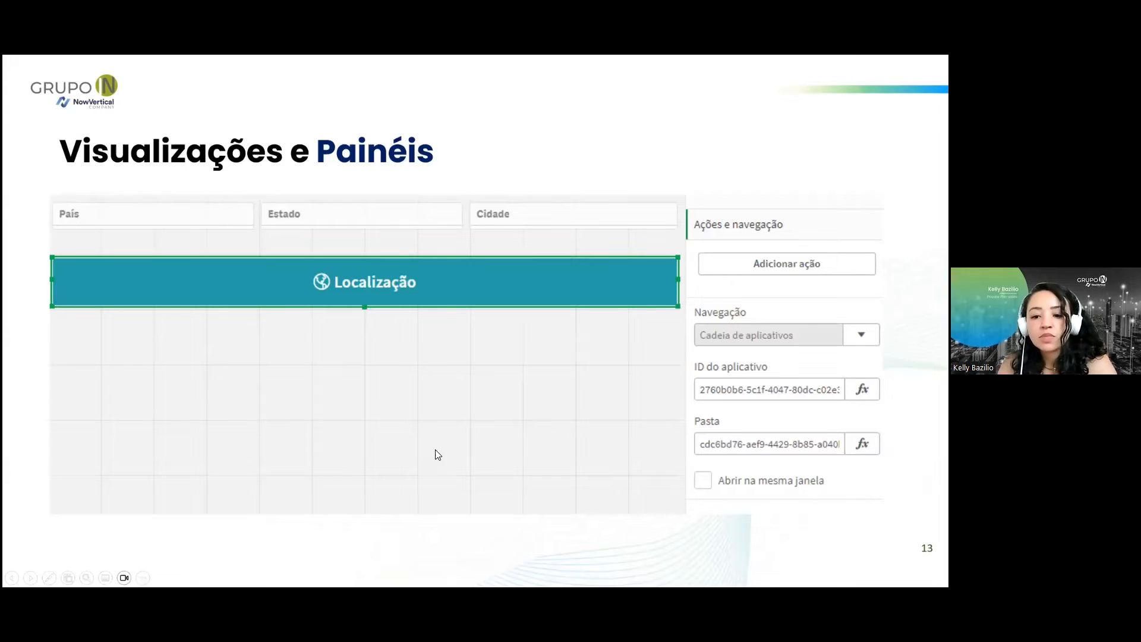
left_click(422, 533)
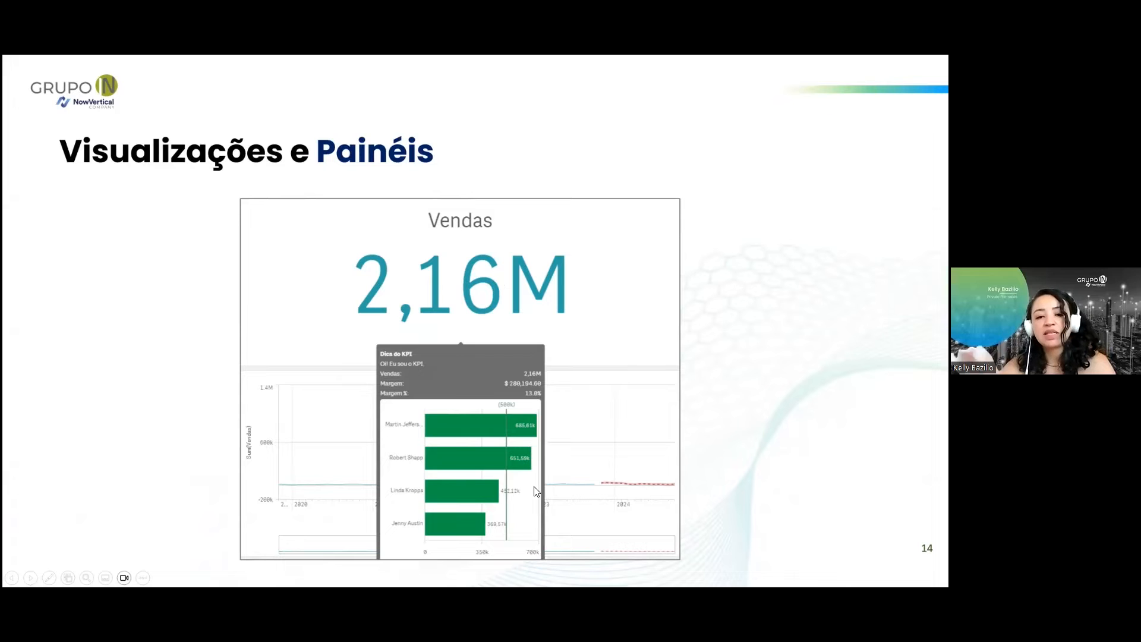
Switch back to the Vendas - Análise de Margem app in Qlik and display the Vendas KPI's tooltip.
key("alt+Tab")
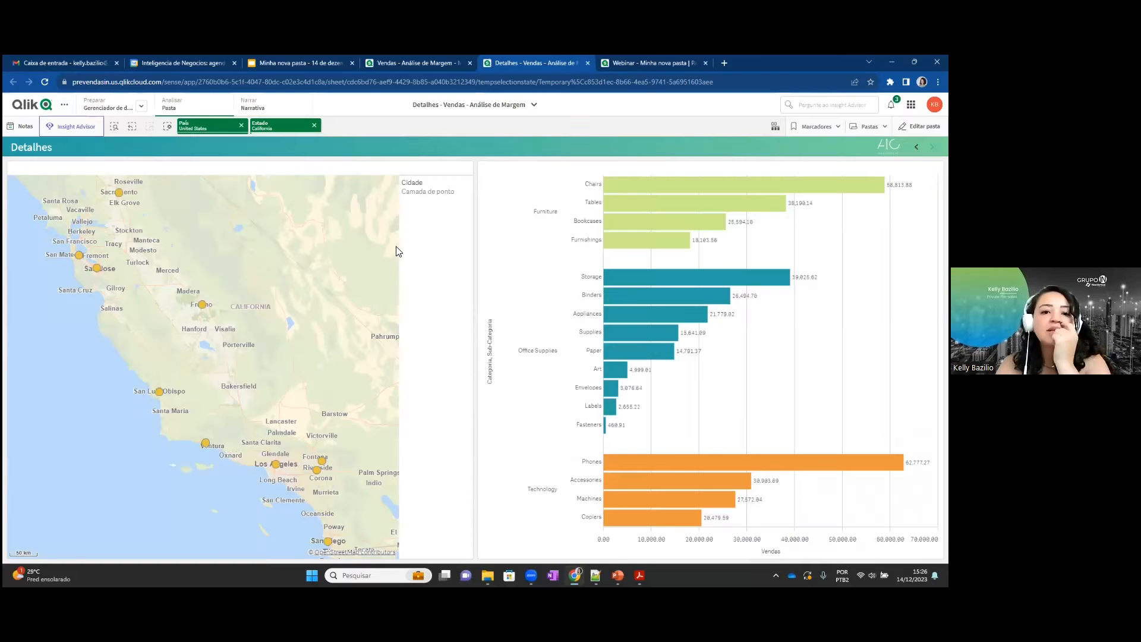
left_click(436, 60)
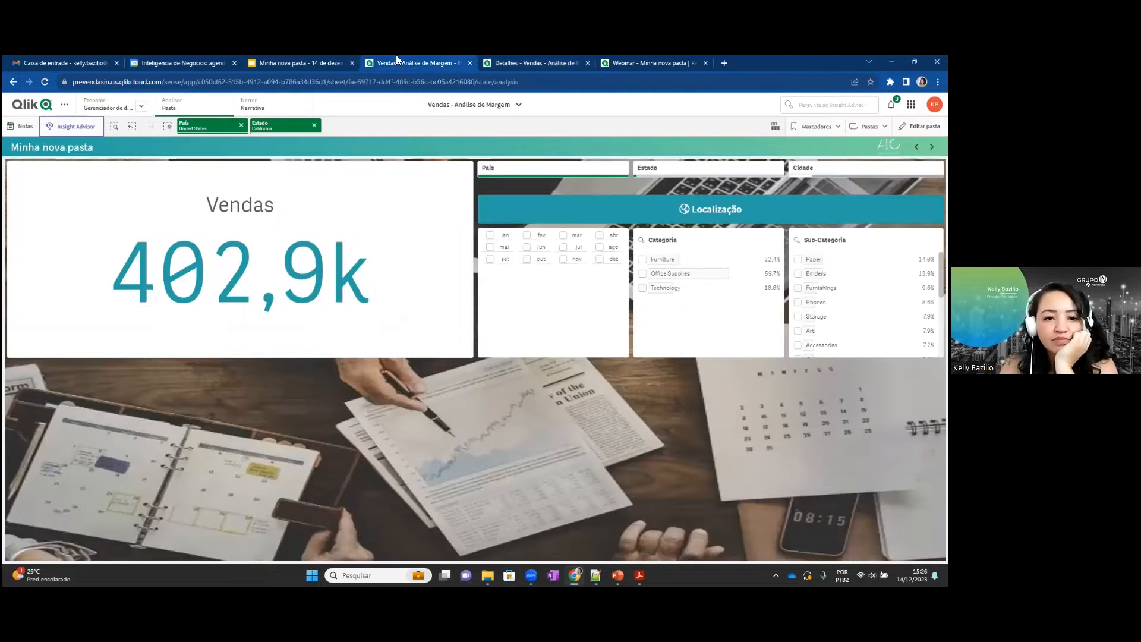
mouse_move(284, 232)
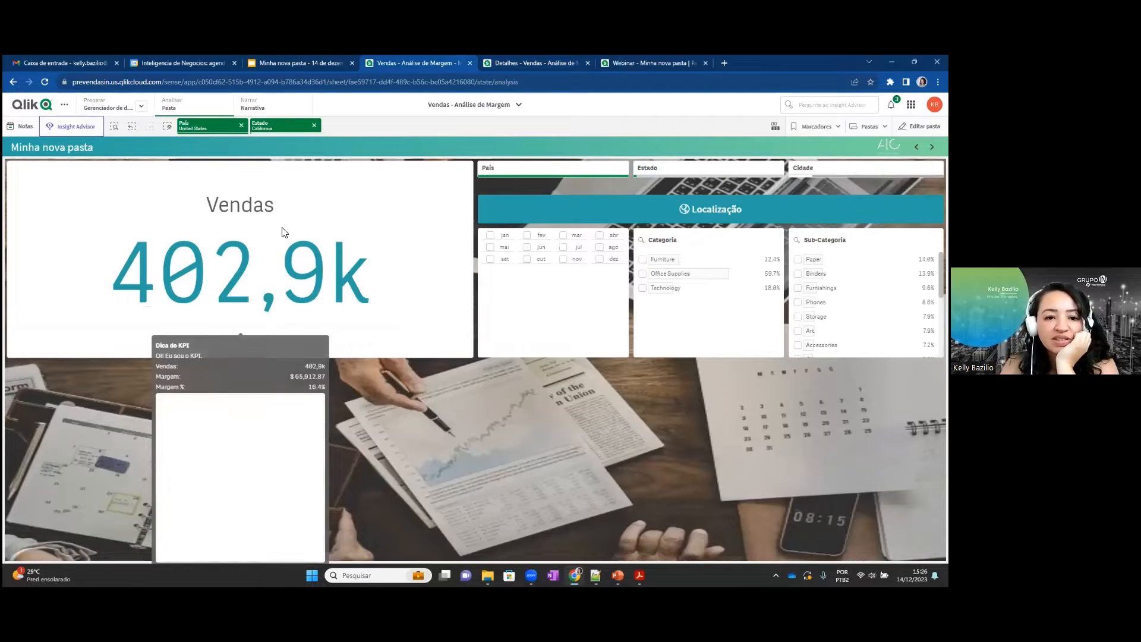
mouse_move(249, 234)
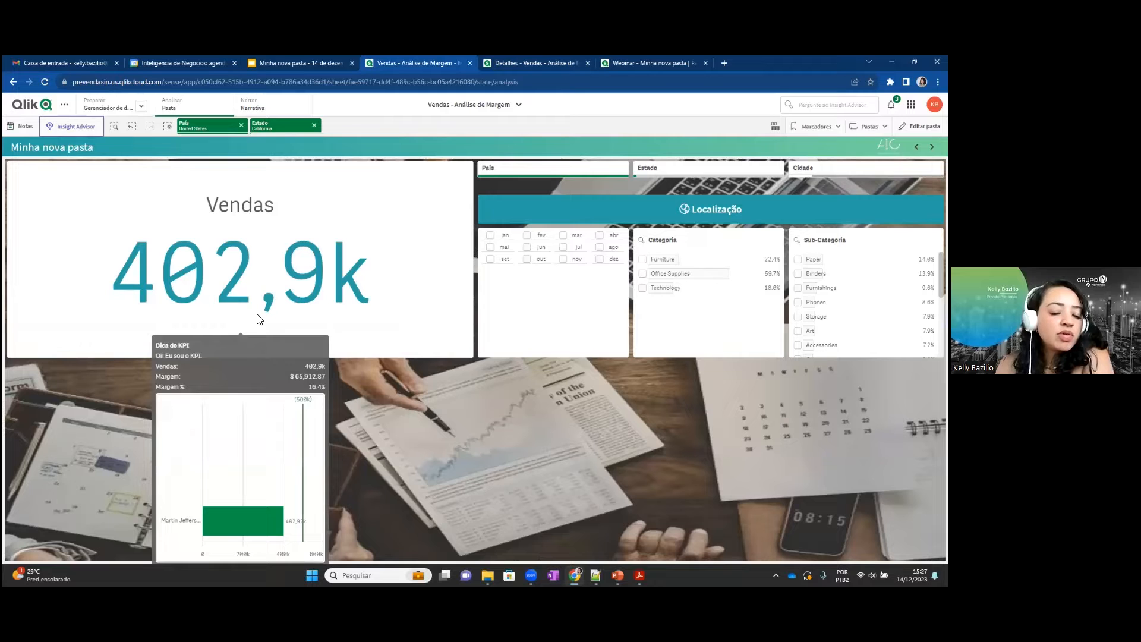
Clear all filter selections on the Minha nova pasta sheet.
left_click(167, 126)
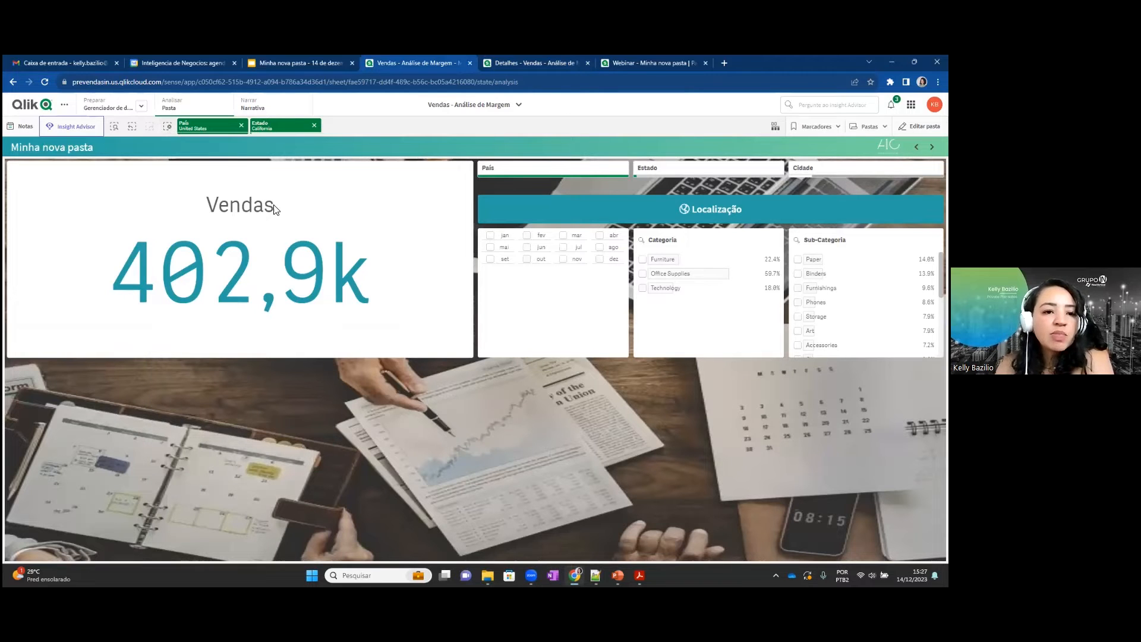
mouse_move(275, 208)
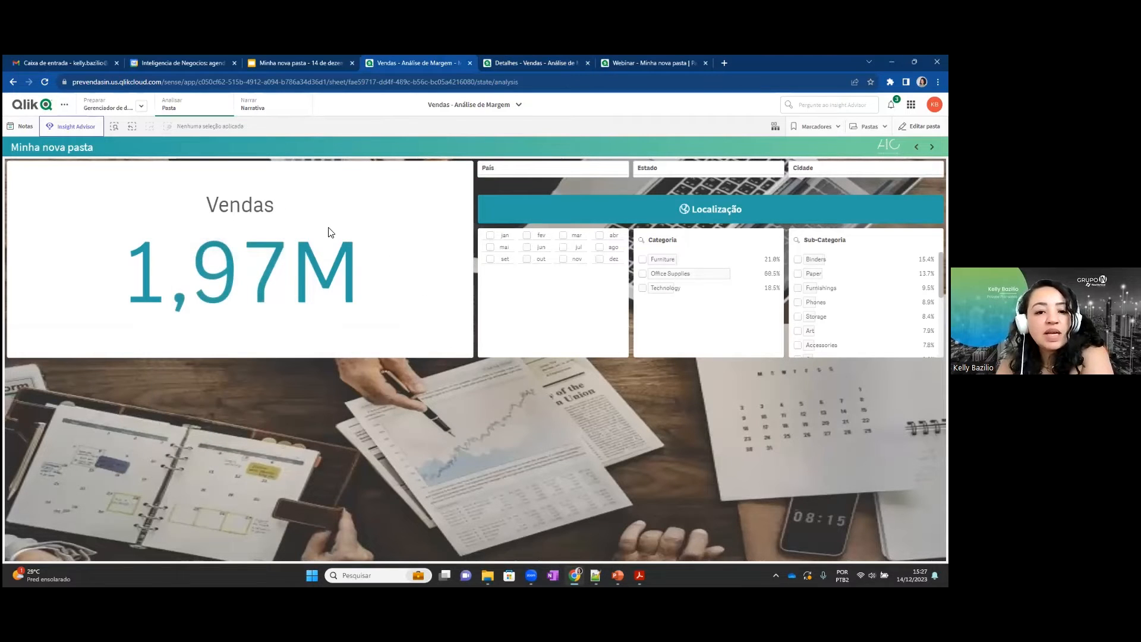
mouse_move(358, 248)
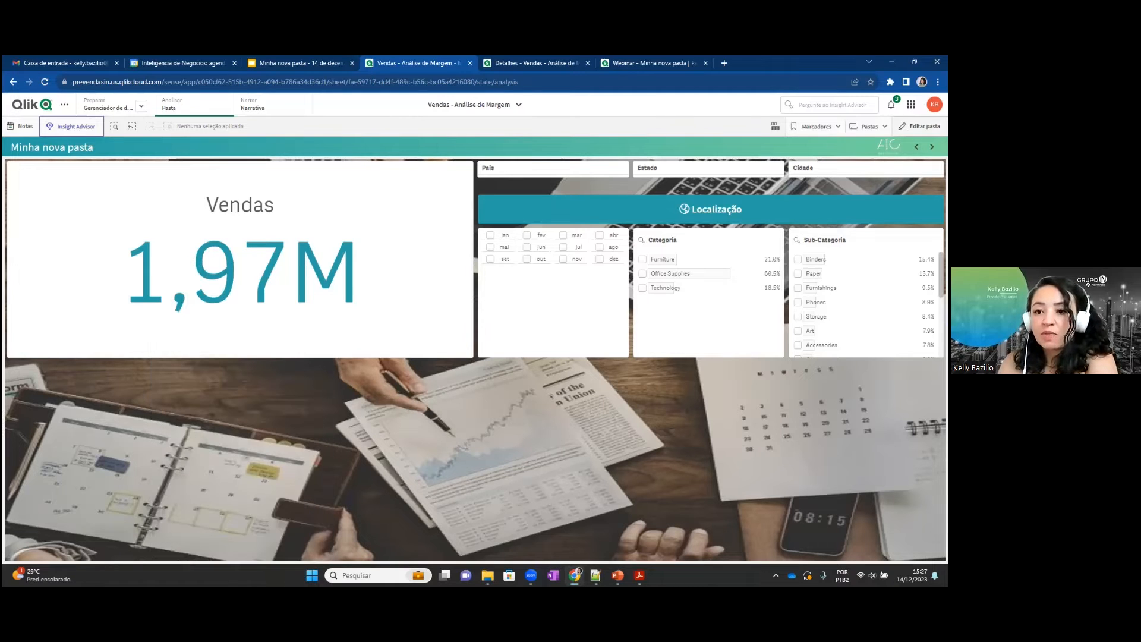
Edit the sheet and open the Vendas KPI's linked master visualization for editing, accepting changes to all its instances.
left_click(919, 126)
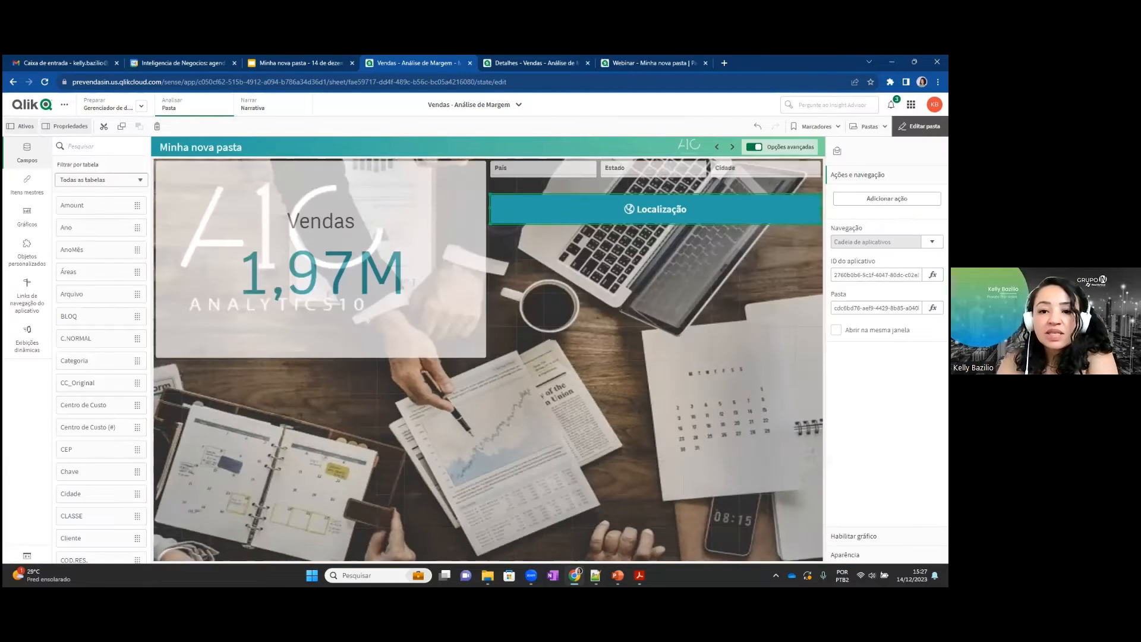
left_click(348, 224)
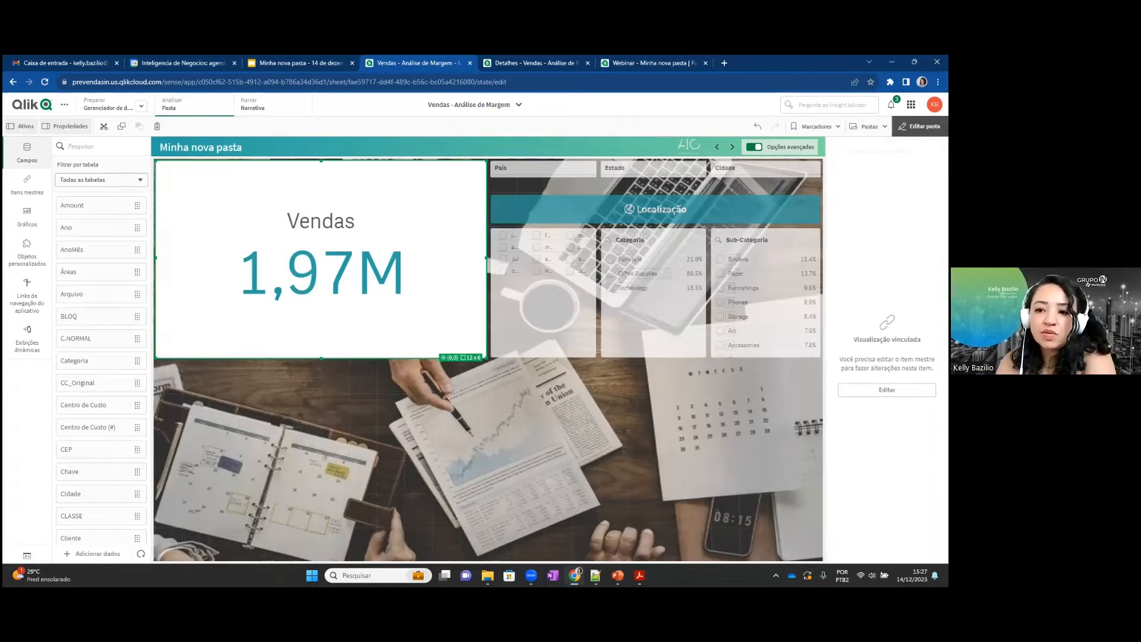
left_click(886, 389)
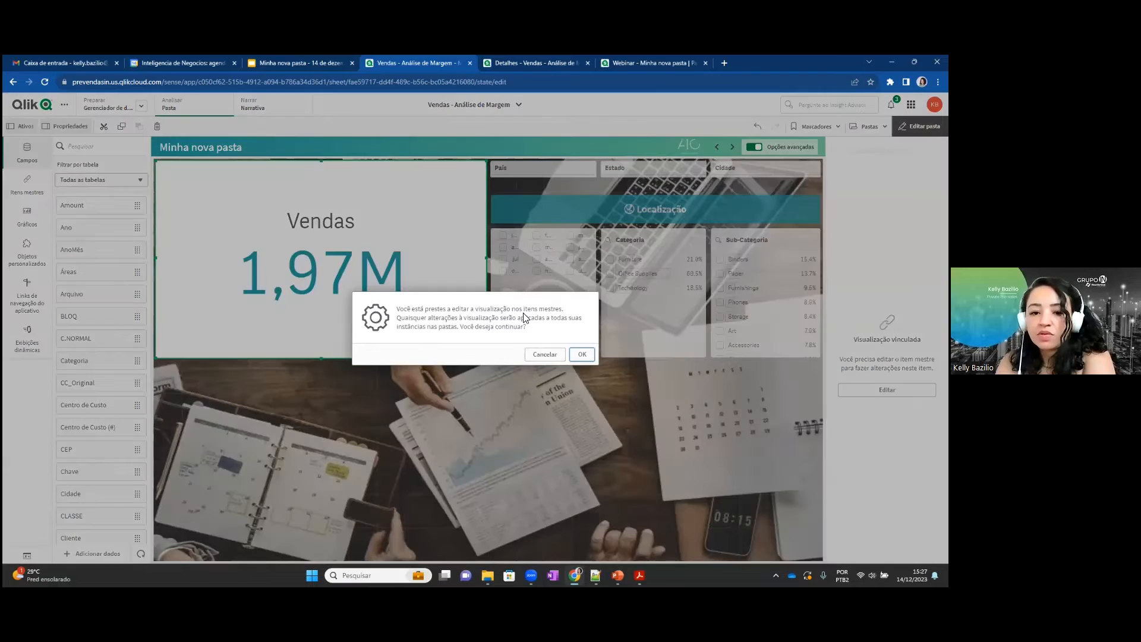
left_click(581, 355)
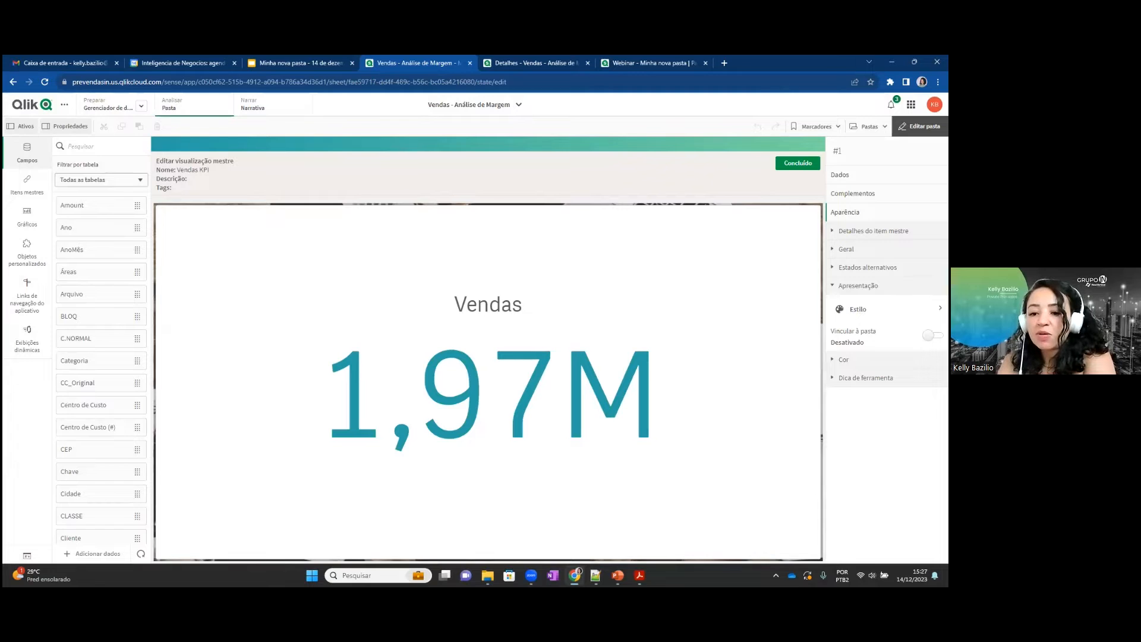
Review the Vendas KPI's tooltip settings and its available modes, keeping the tooltip on Personalizado.
left_click(865, 377)
scroll(883, 392, "down", 5)
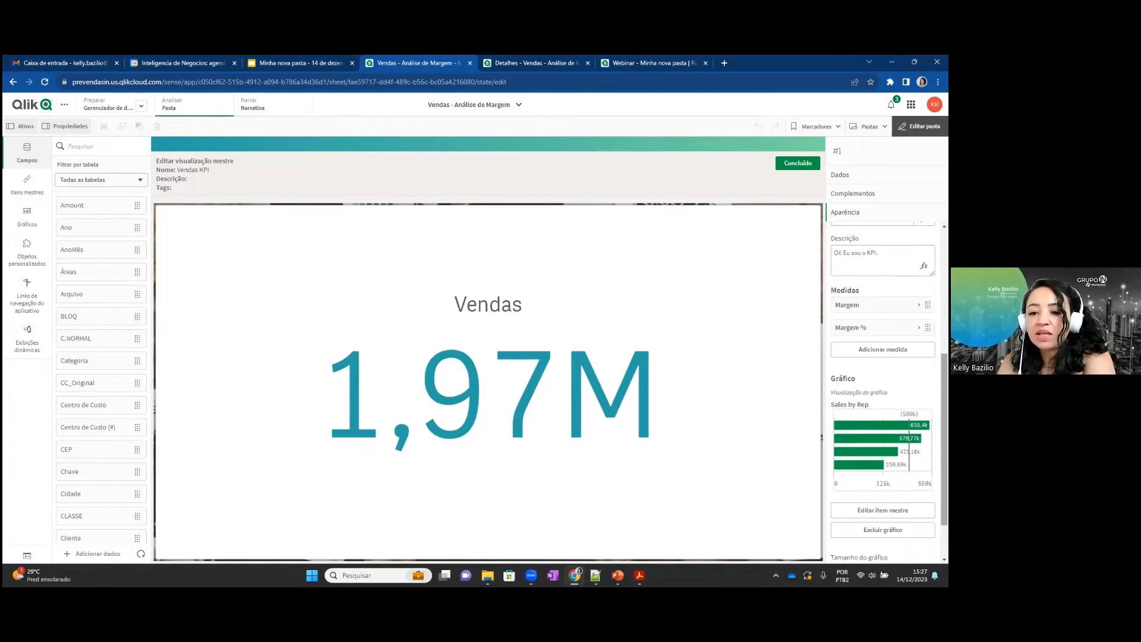
scroll(882, 392, "up", 2)
scroll(882, 357, "up", 2)
left_click(882, 360)
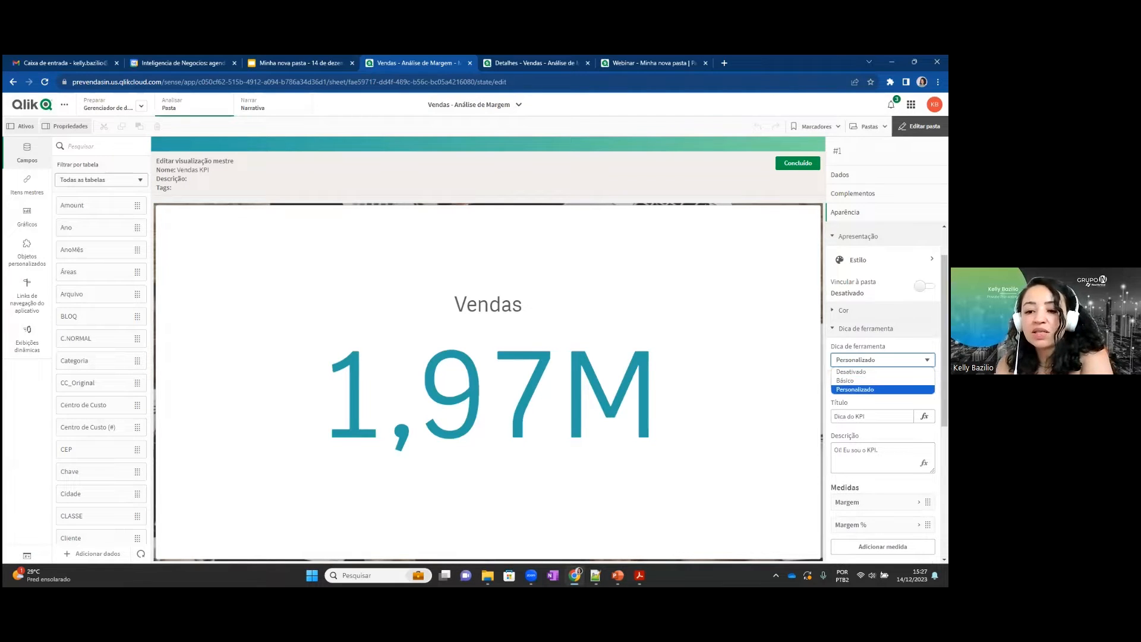
left_click(882, 389)
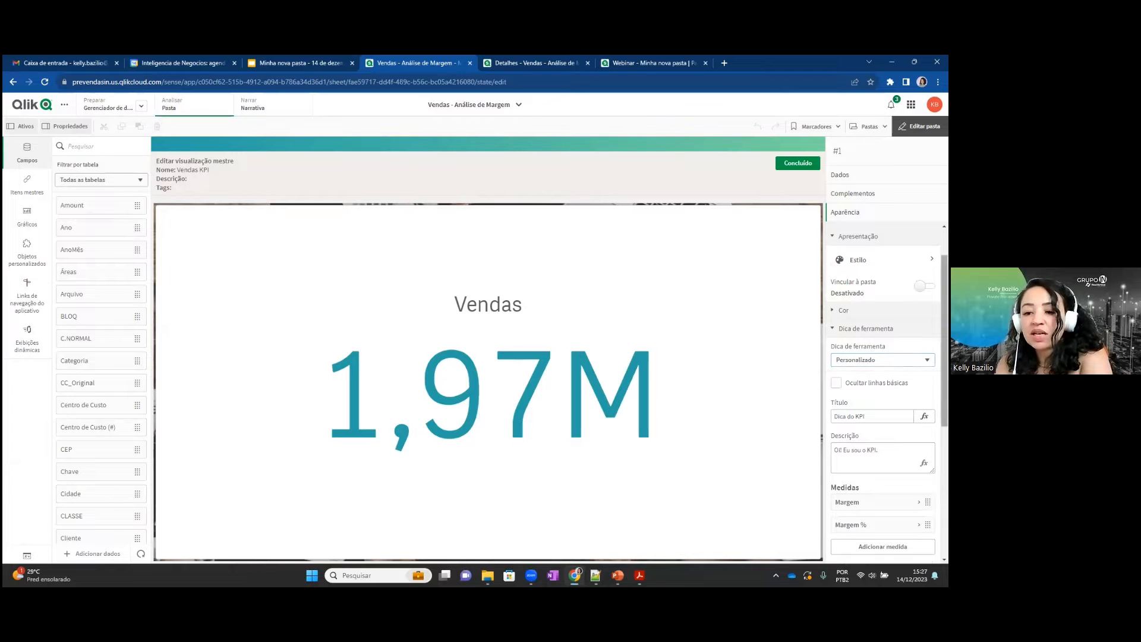
Add the Custo measure to the Vendas KPI's custom tooltip.
scroll(882, 392, "down", 2)
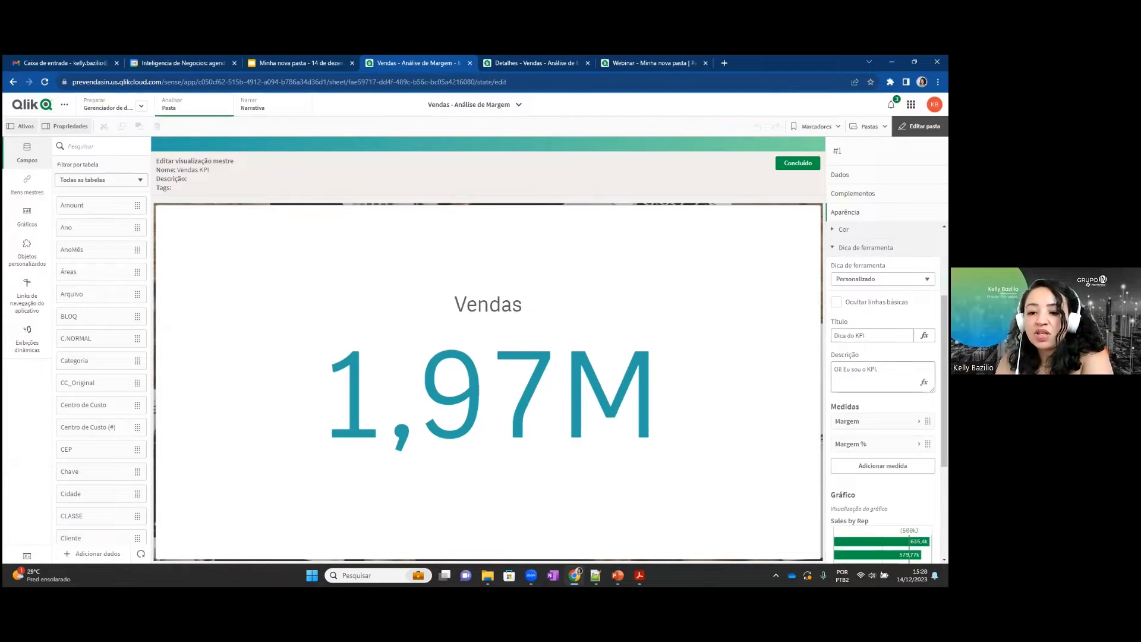
scroll(882, 392, "down", 2)
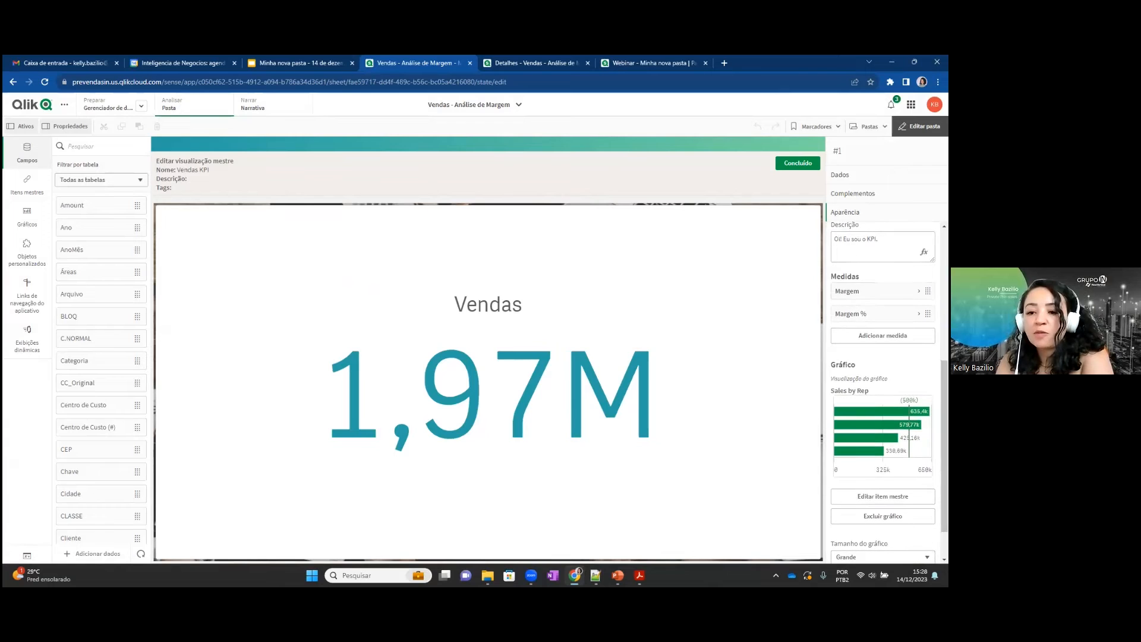
left_click(882, 335)
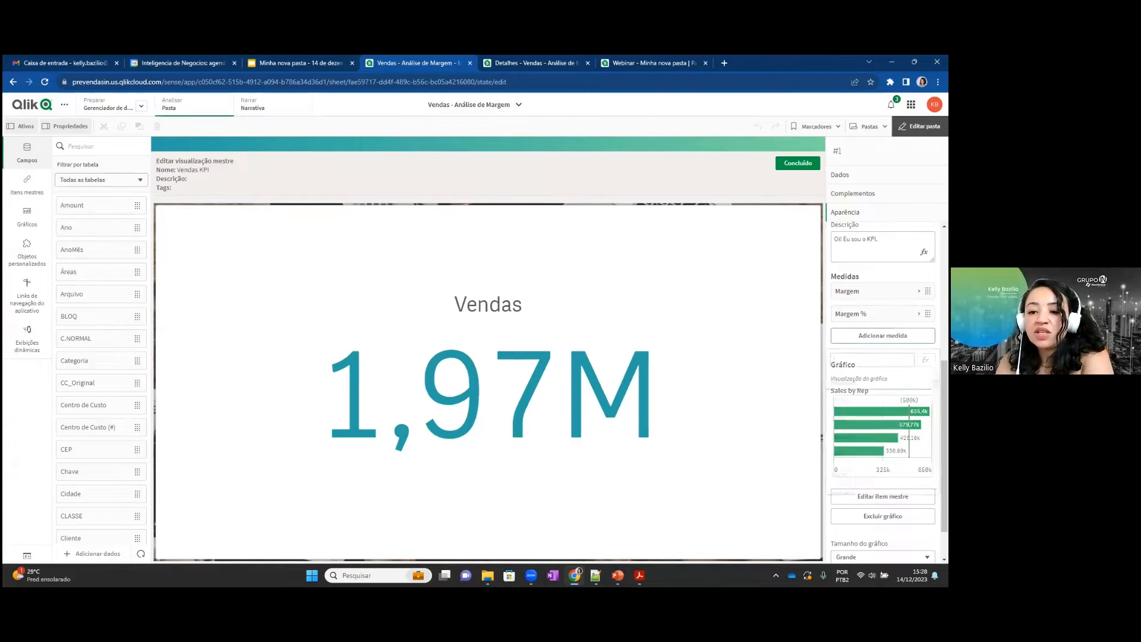
left_click(879, 418)
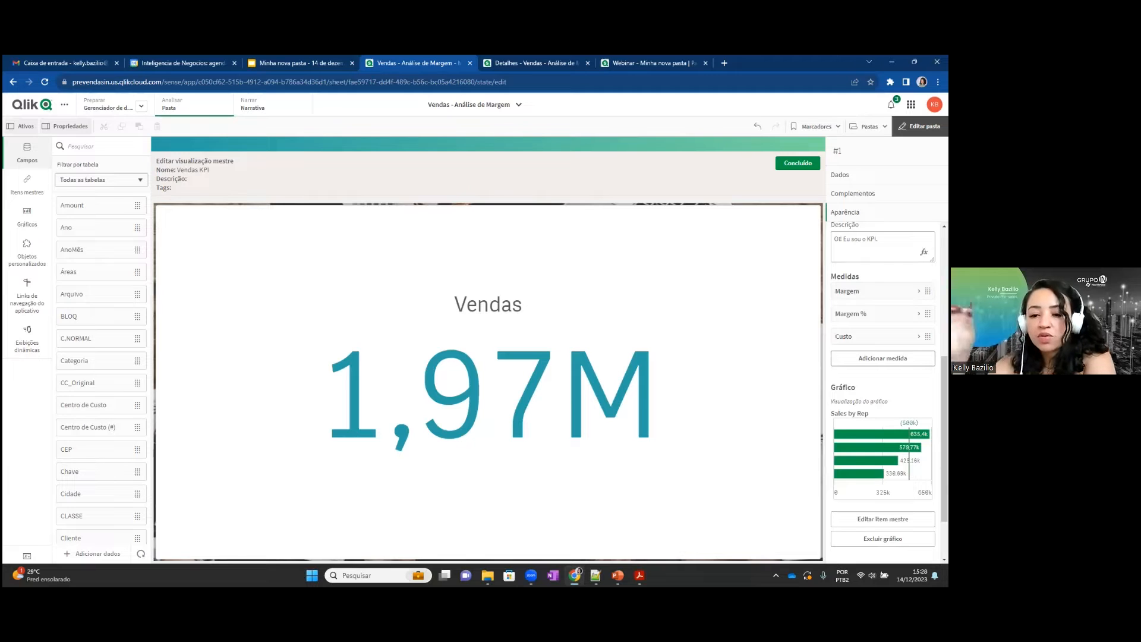
Set the size of the Sales by Rep chart in the KPI tooltip to Pequeno and leave sheet editing.
scroll(882, 386, "down", 2)
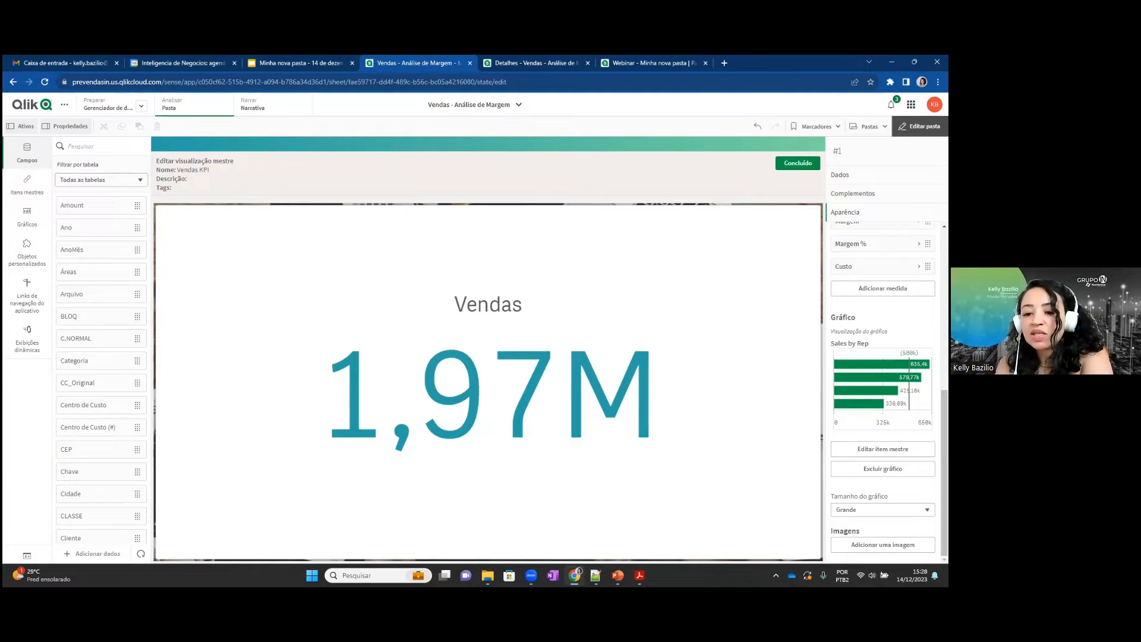
left_click(882, 509)
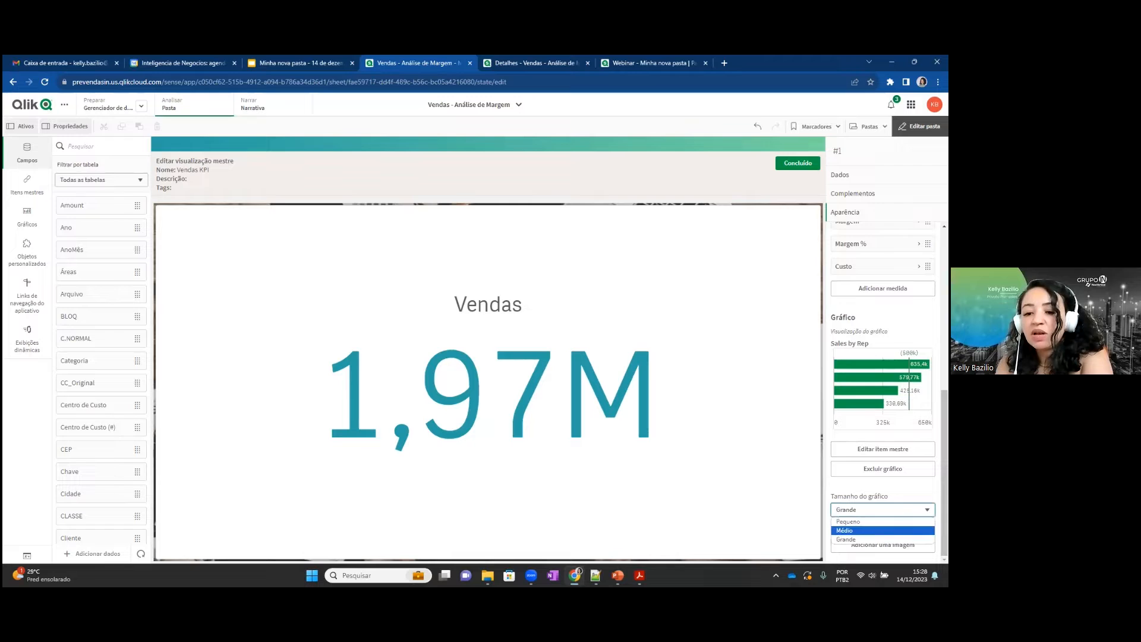
left_click(845, 530)
left_click(882, 509)
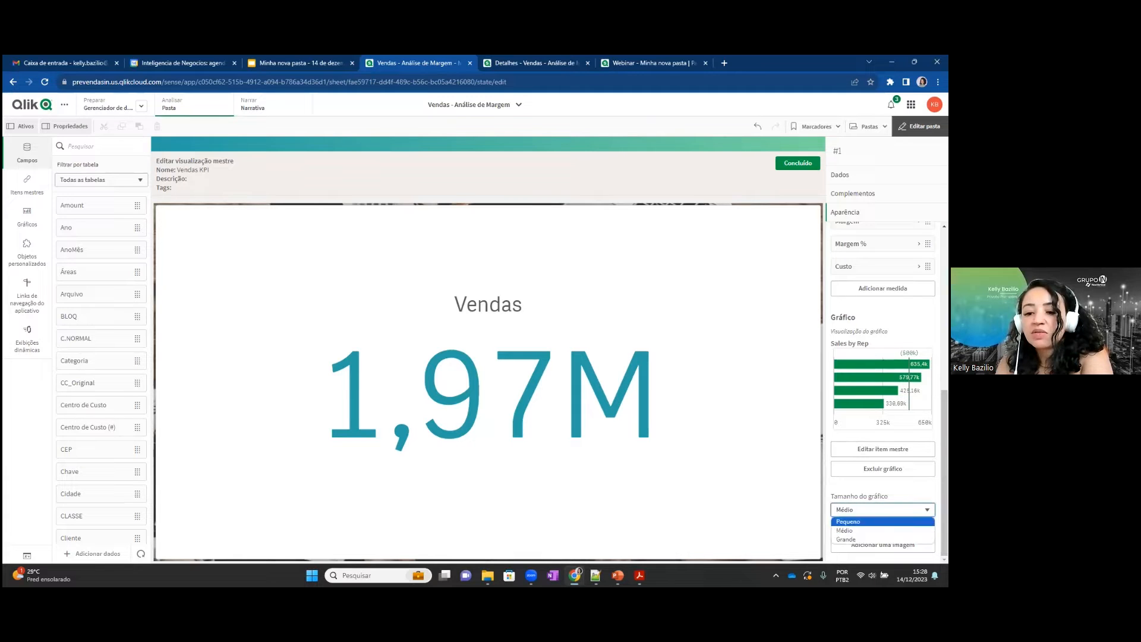
left_click(848, 520)
left_click(882, 509)
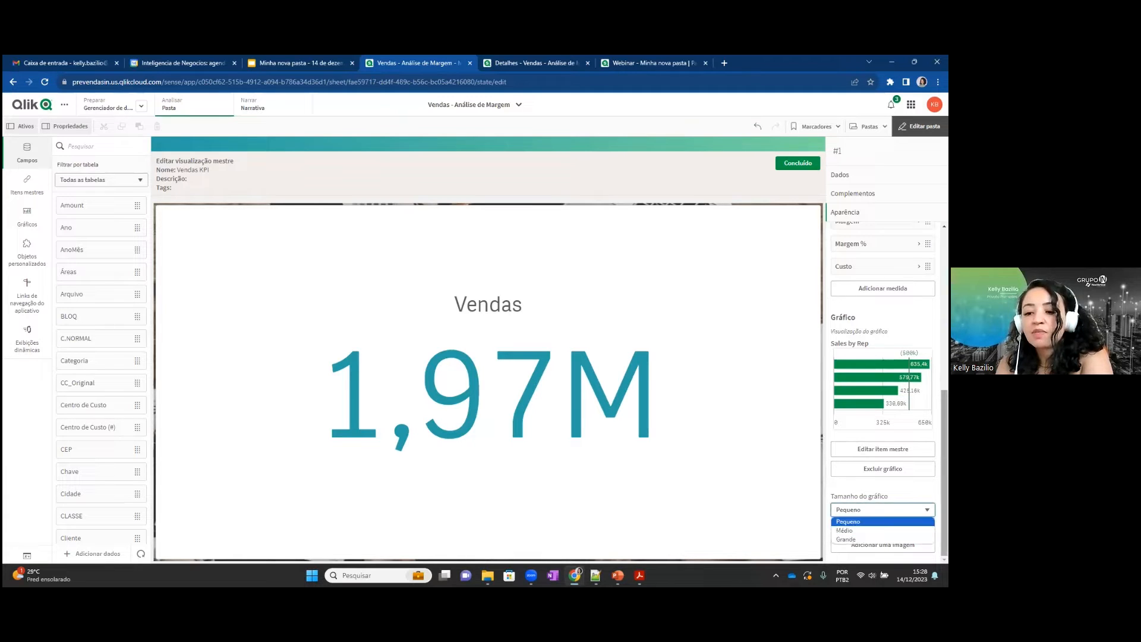
left_click(944, 518)
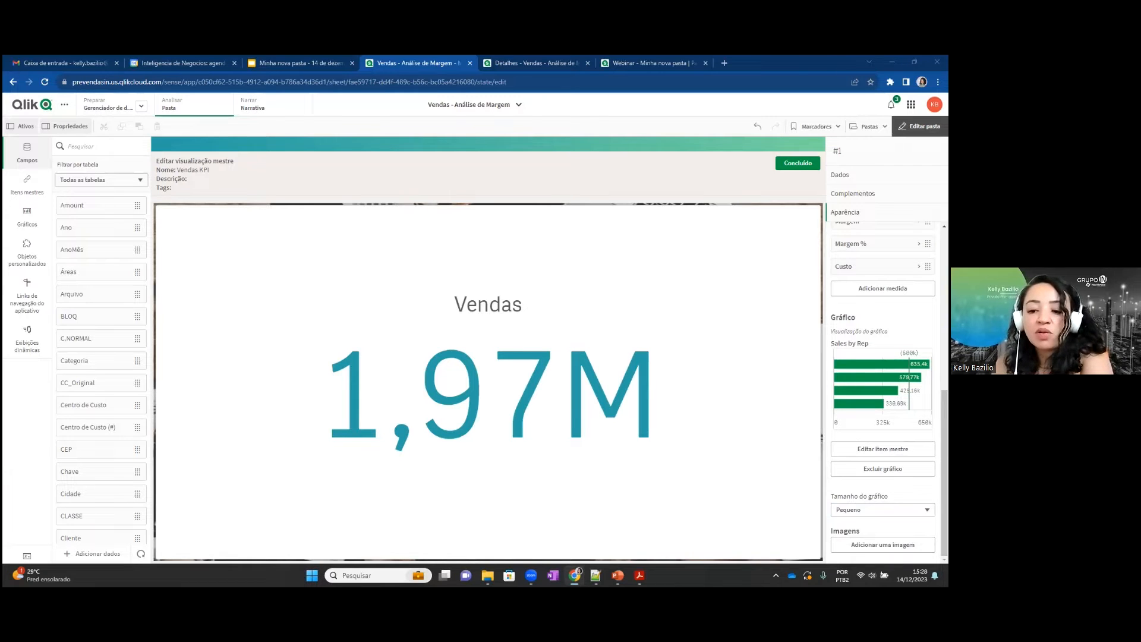
left_click(919, 126)
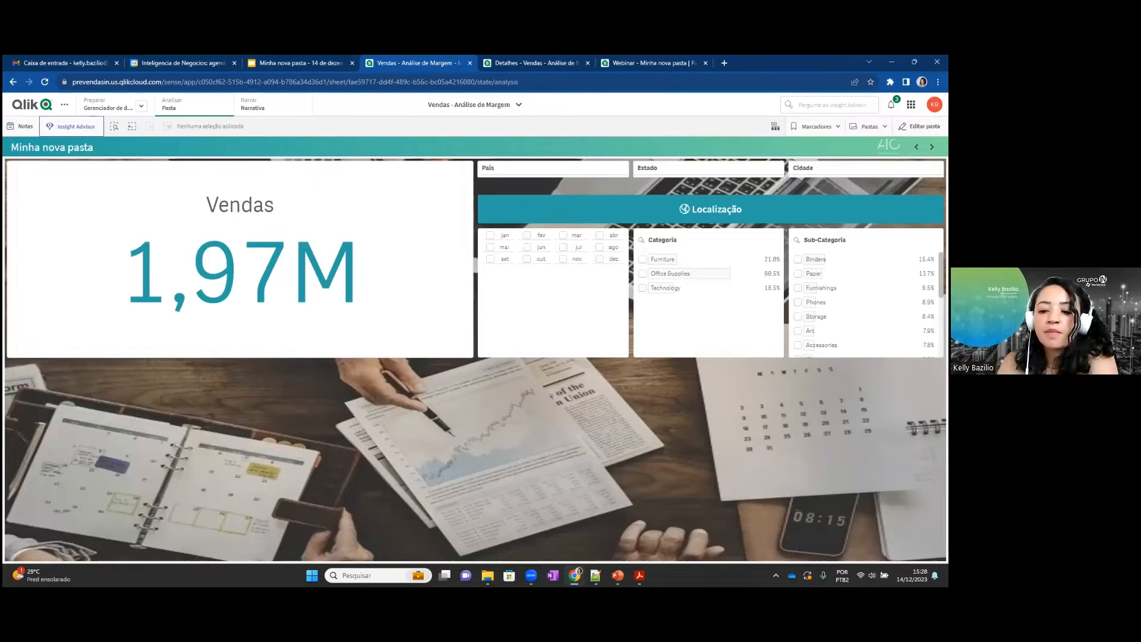
Display the Vendas KPI's custom tooltip on the sheet.
mouse_move(311, 238)
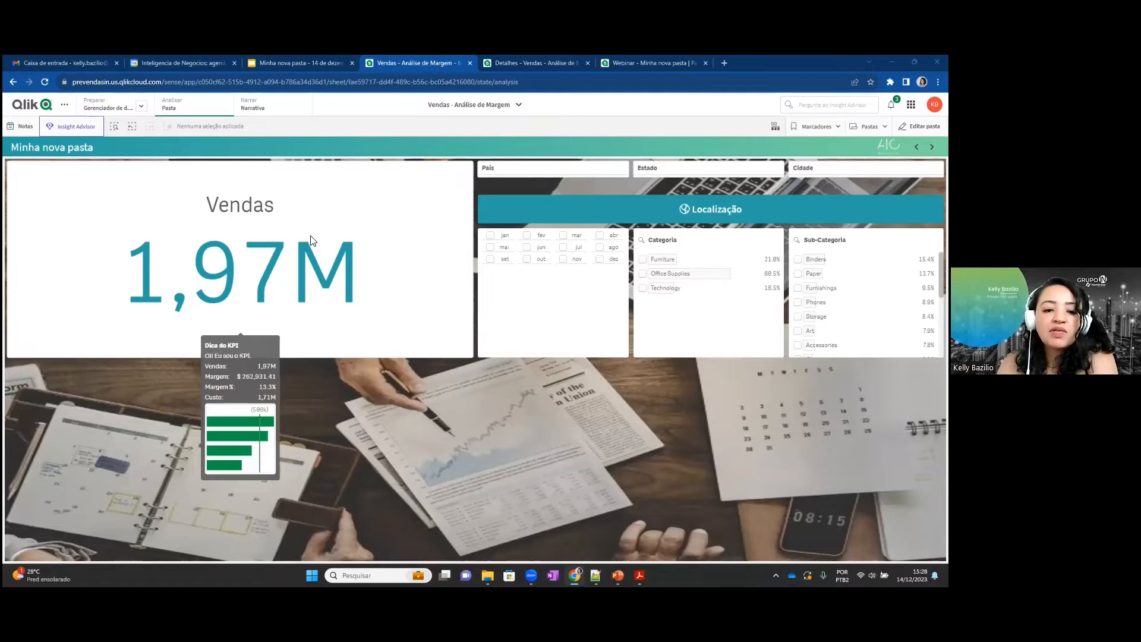
mouse_move(281, 300)
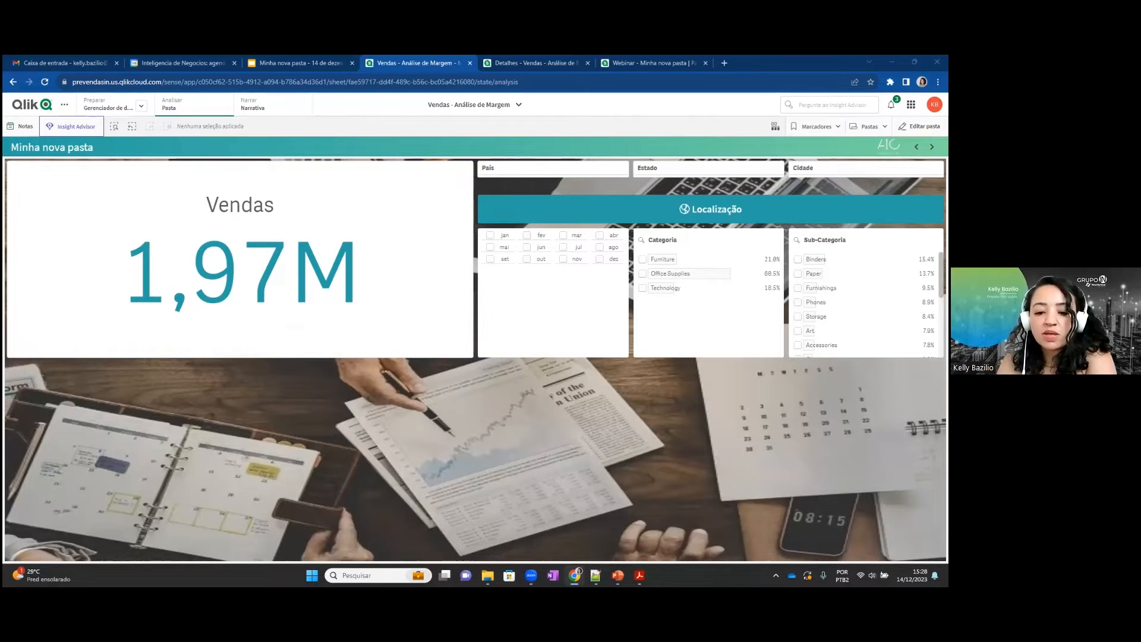
Switch to the PowerPoint slide show, advance to the NL insights slide, and return to the Qlik sheet in Chrome.
mouse_move(574, 575)
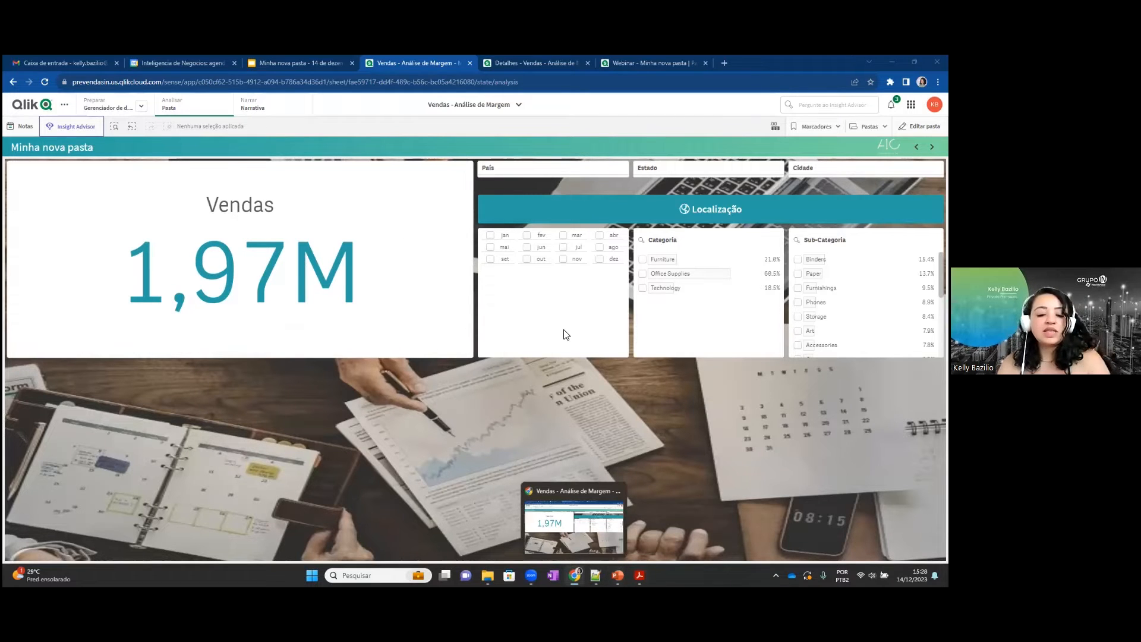
key("alt+Tab")
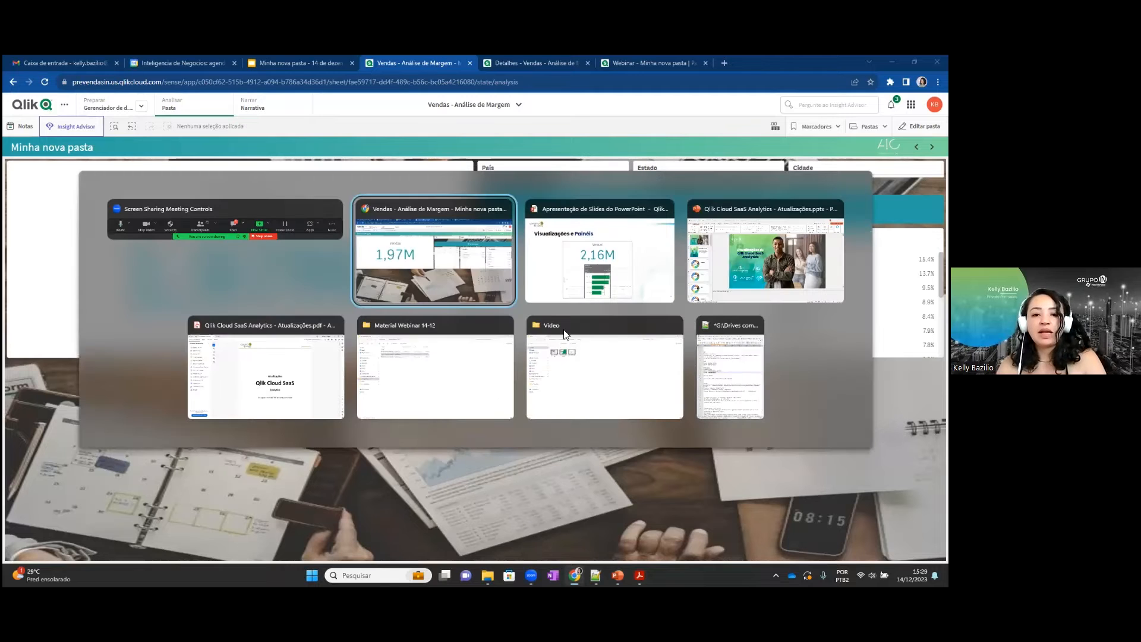
key("alt+Tab")
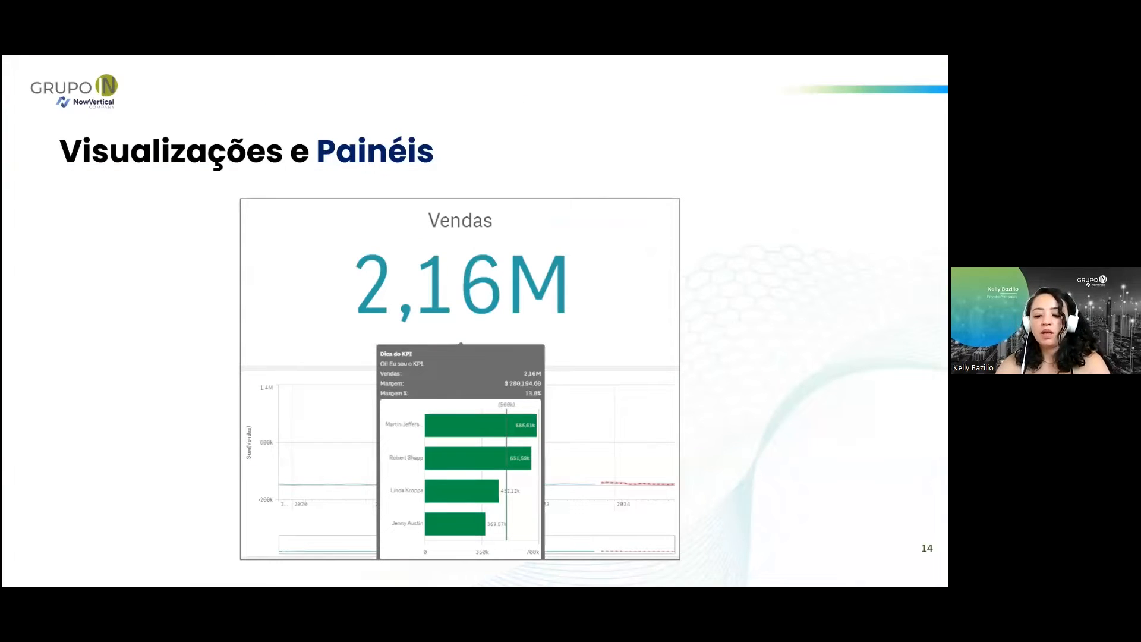
key("Right")
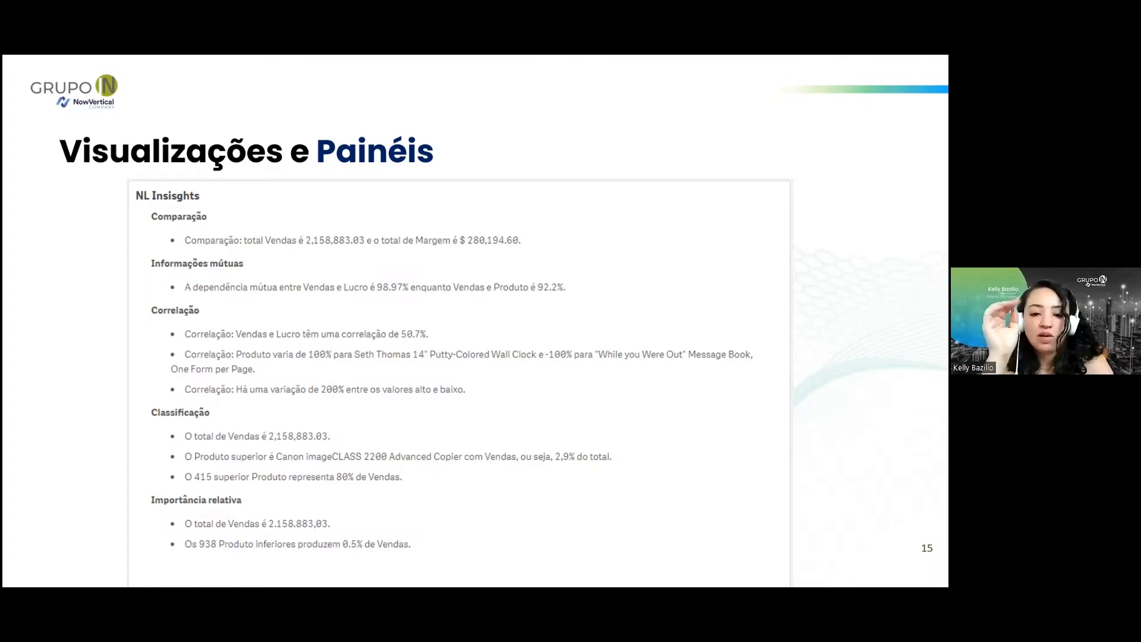
key("alt+Tab")
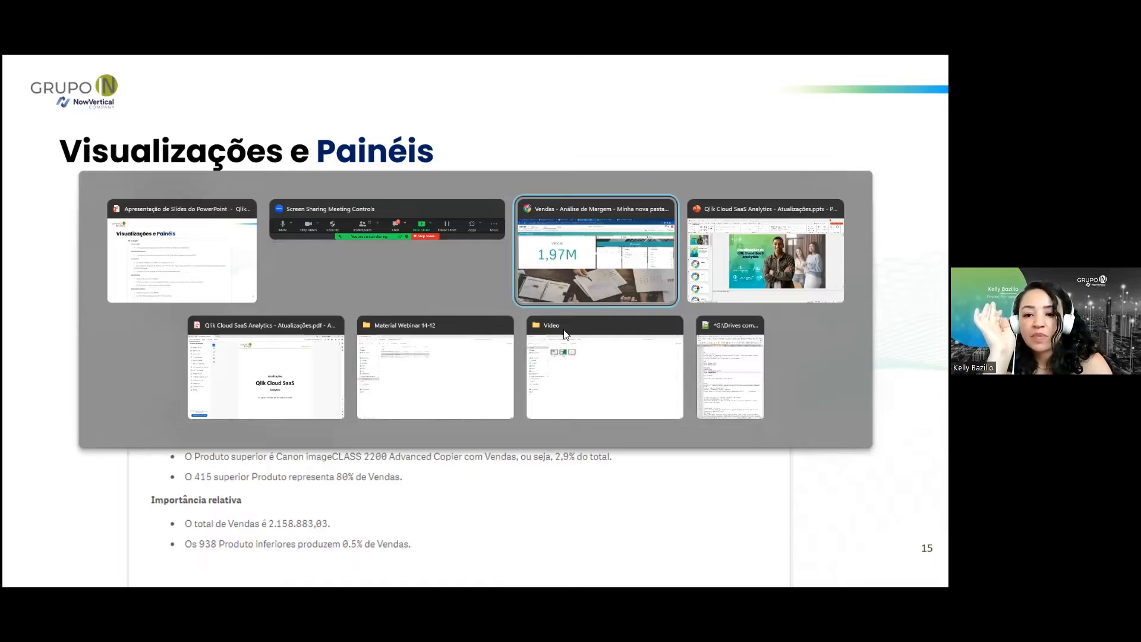
key("alt+Tab")
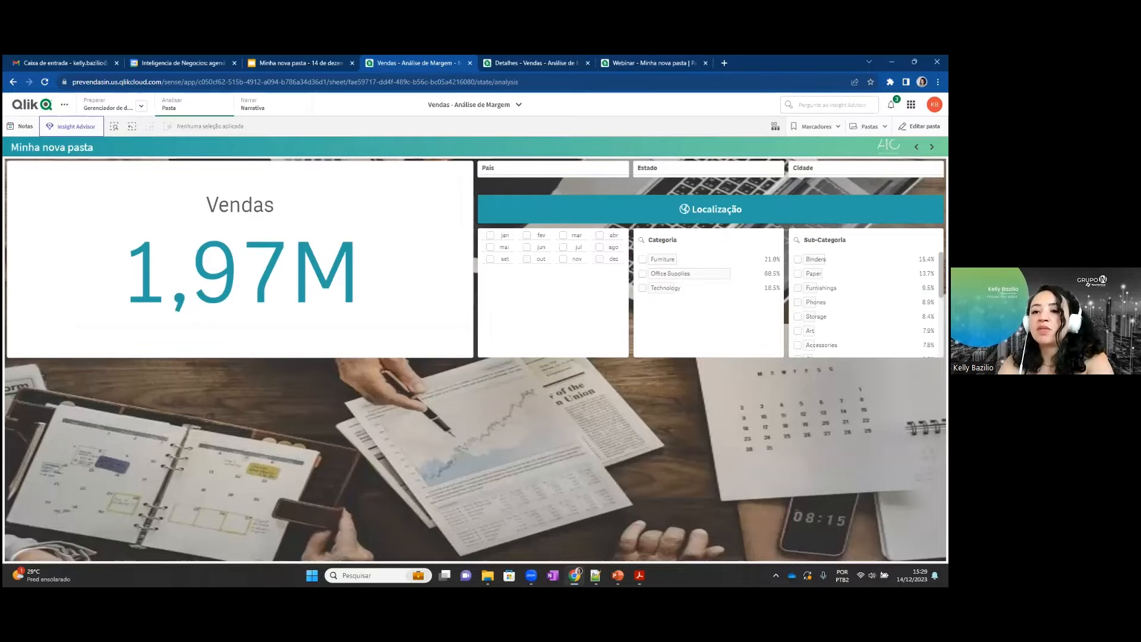
Edit the sheet and add an Ideias de NL chart spanning the full width below the Vendas KPI and filters.
left_click(919, 126)
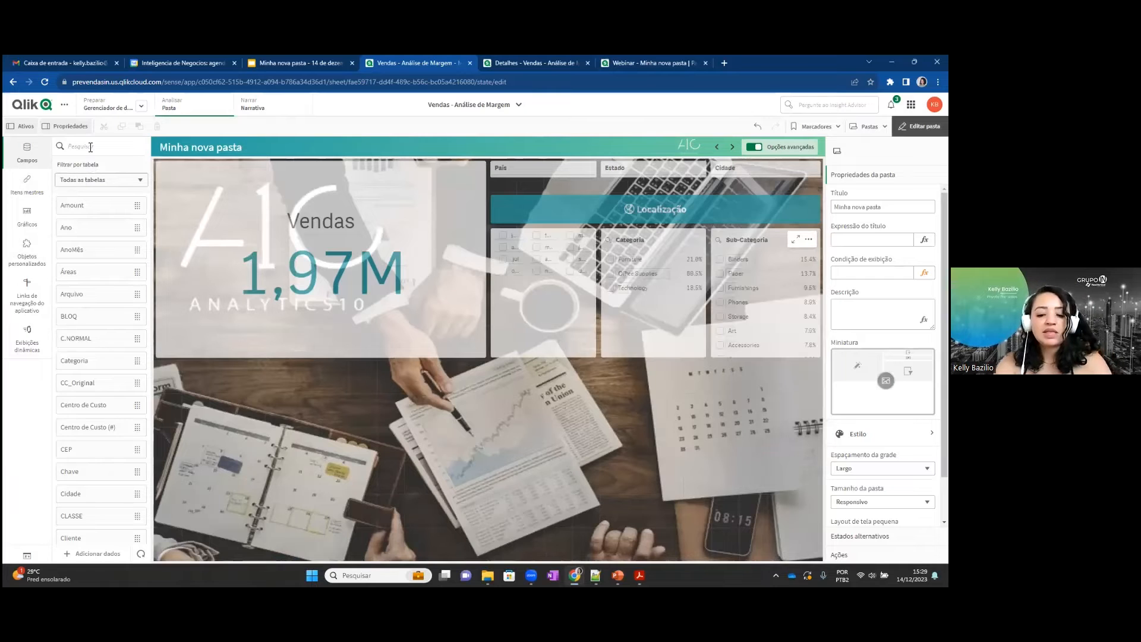
type("nl")
left_click(28, 218)
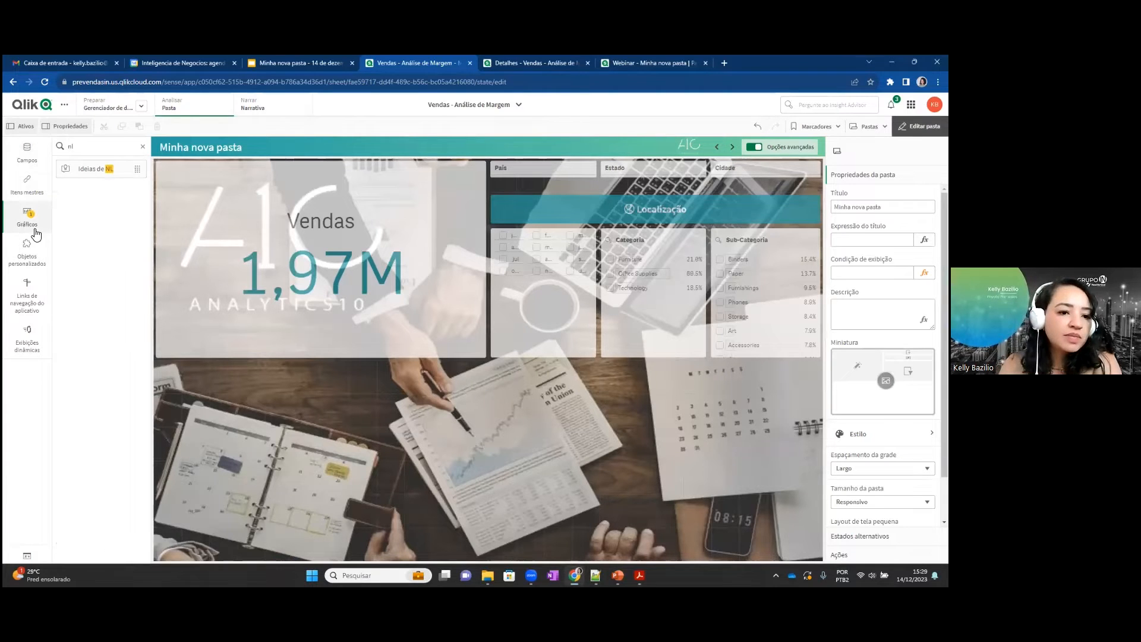
left_click_drag(102, 176, 315, 437)
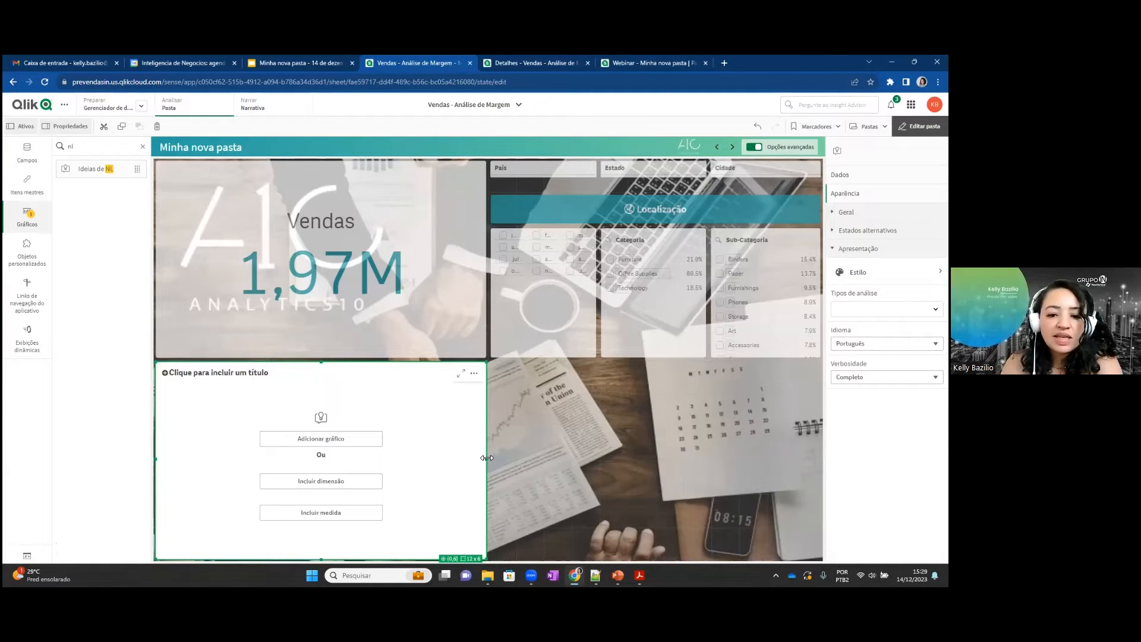
left_click_drag(486, 457, 821, 458)
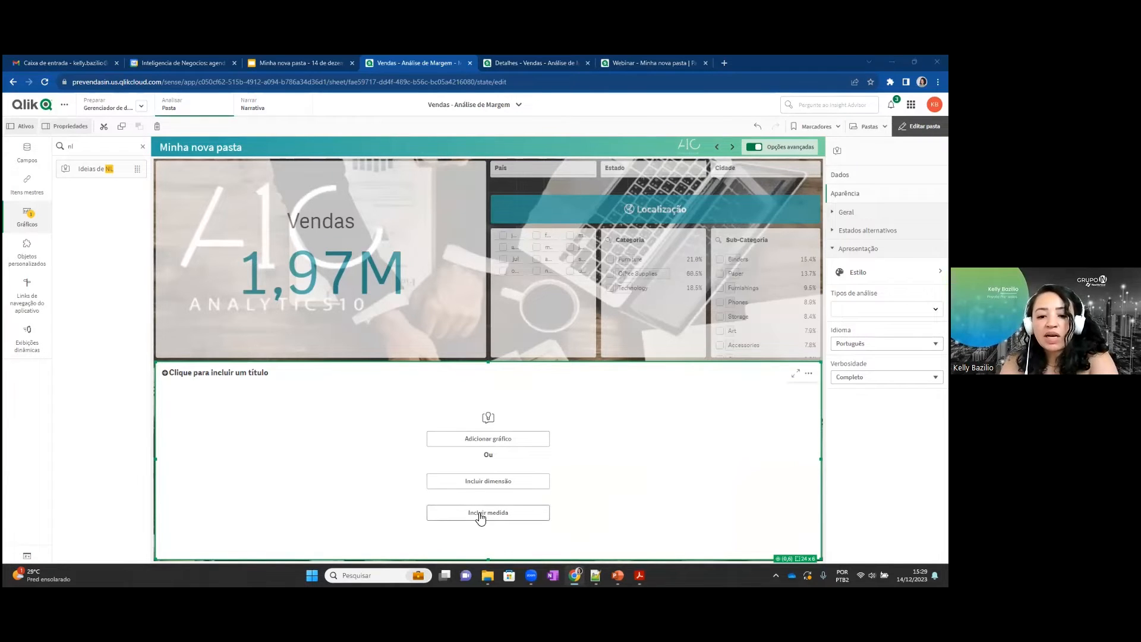
Check which charts the Ideias de NL object can use, and add the Sub-Categoria dimension to it instead.
left_click(473, 439)
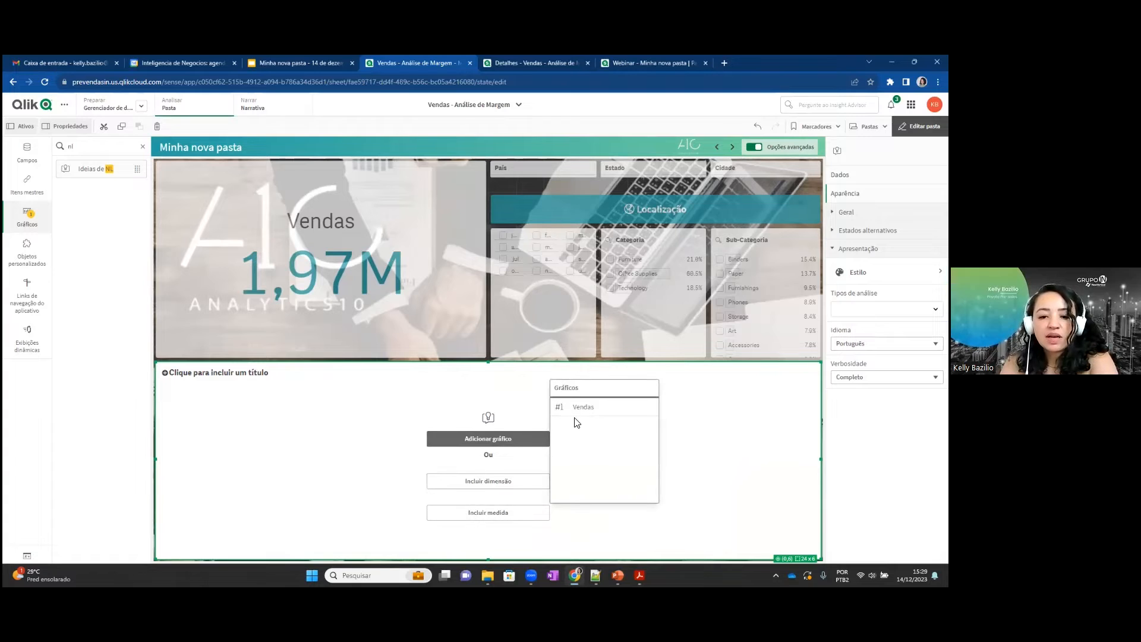
left_click(444, 466)
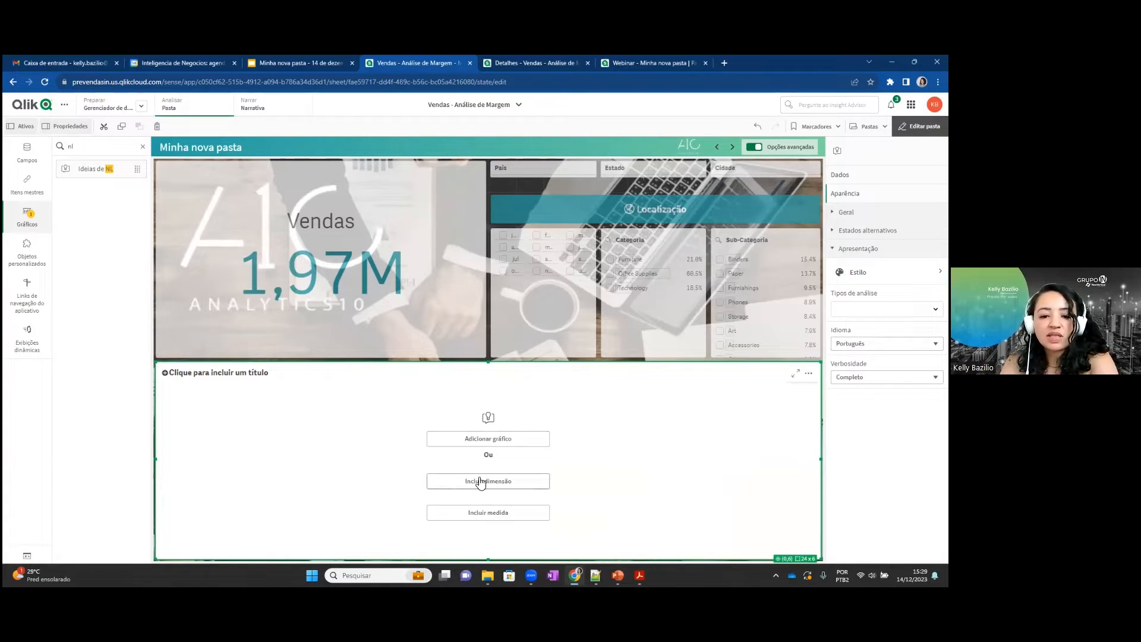
left_click(478, 476)
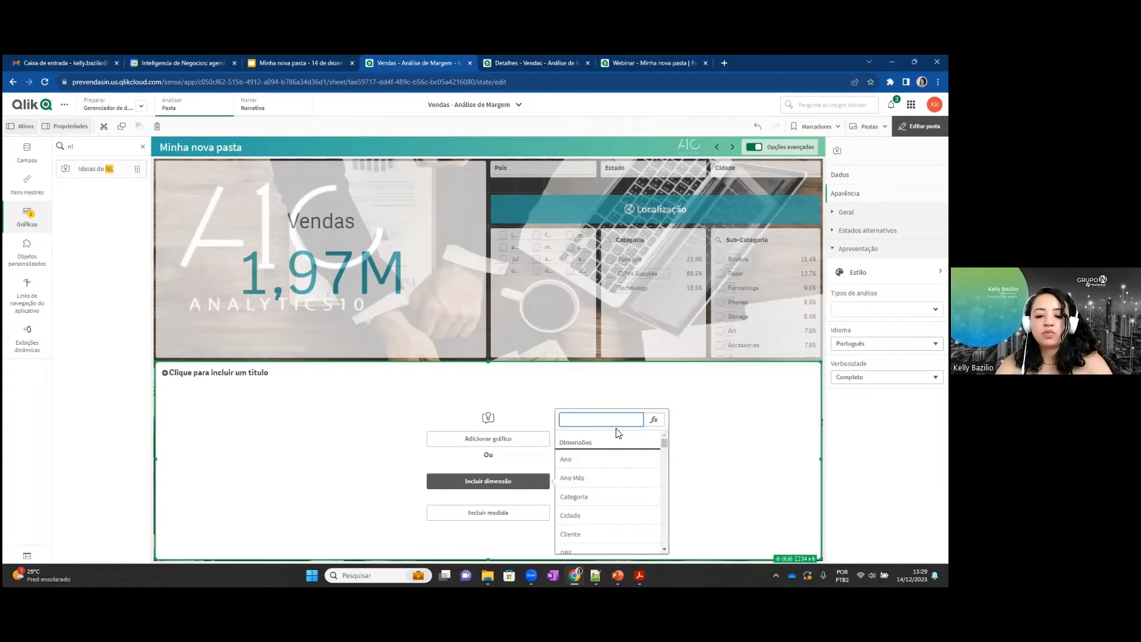
type("sub")
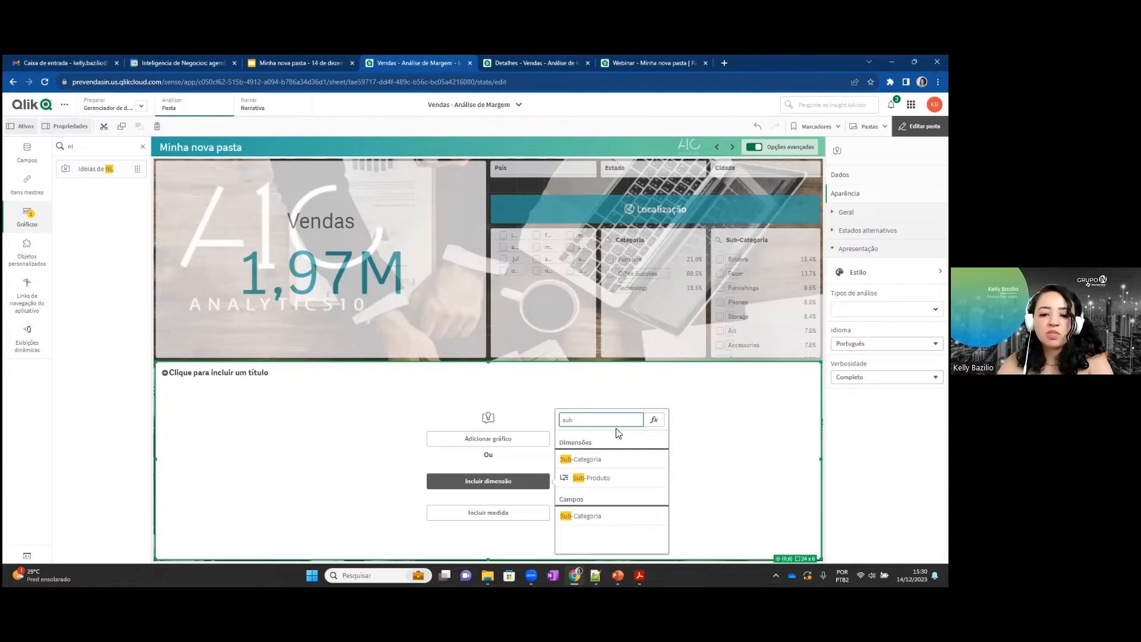
left_click(597, 460)
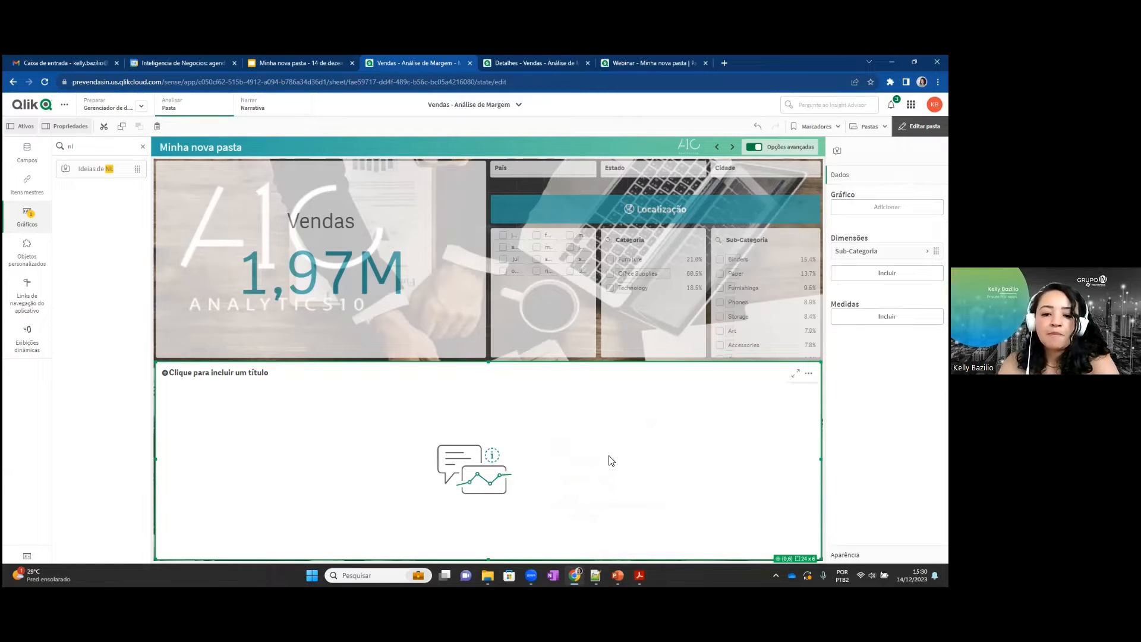
Add the Vendas and Custo measures to the Ideias de NL chart and leave sheet editing.
left_click(886, 316)
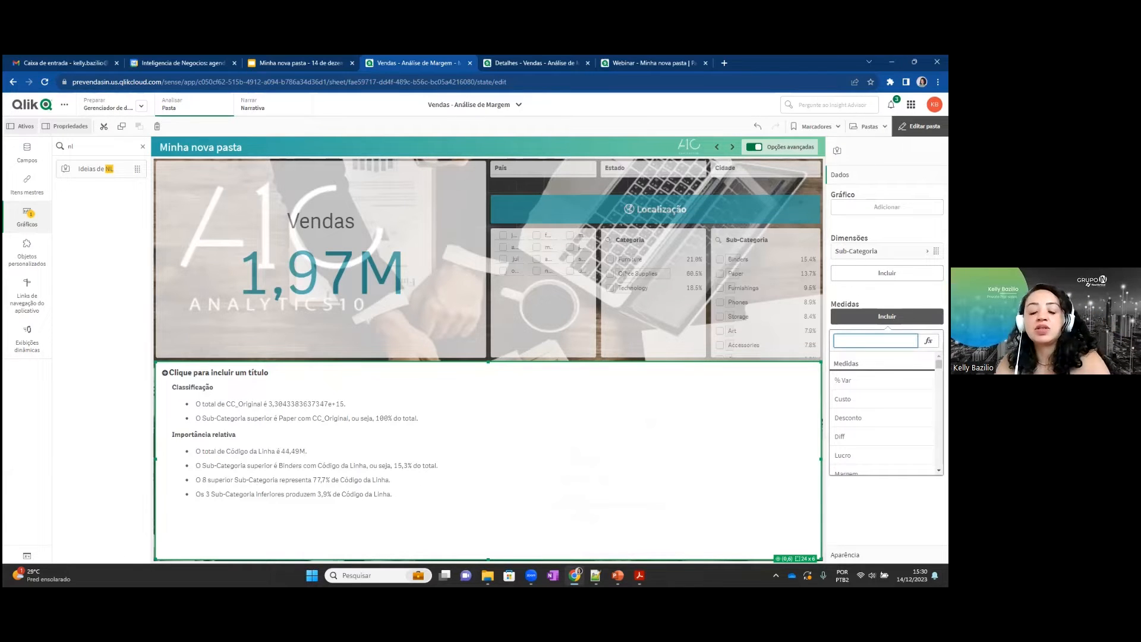
type("ven")
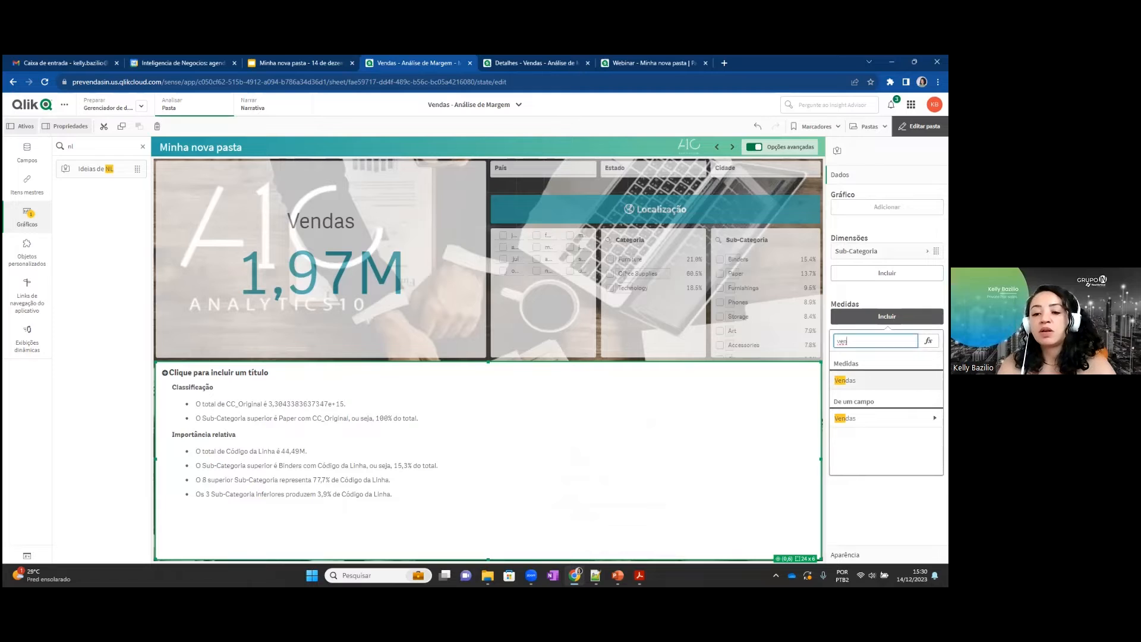
left_click(862, 380)
left_click(886, 339)
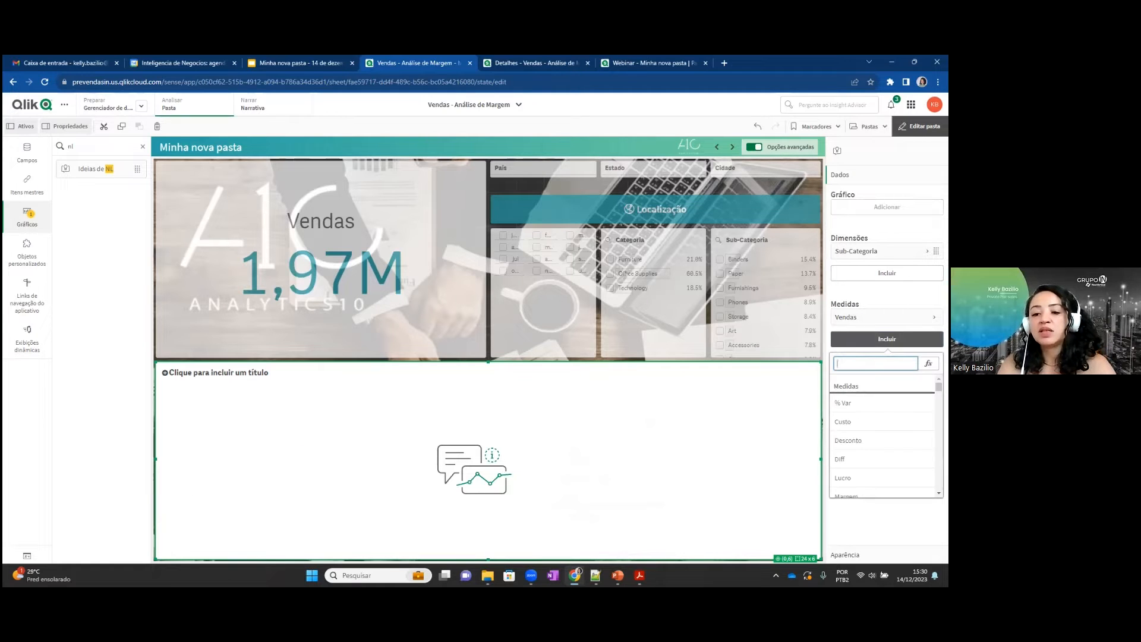
type("luc")
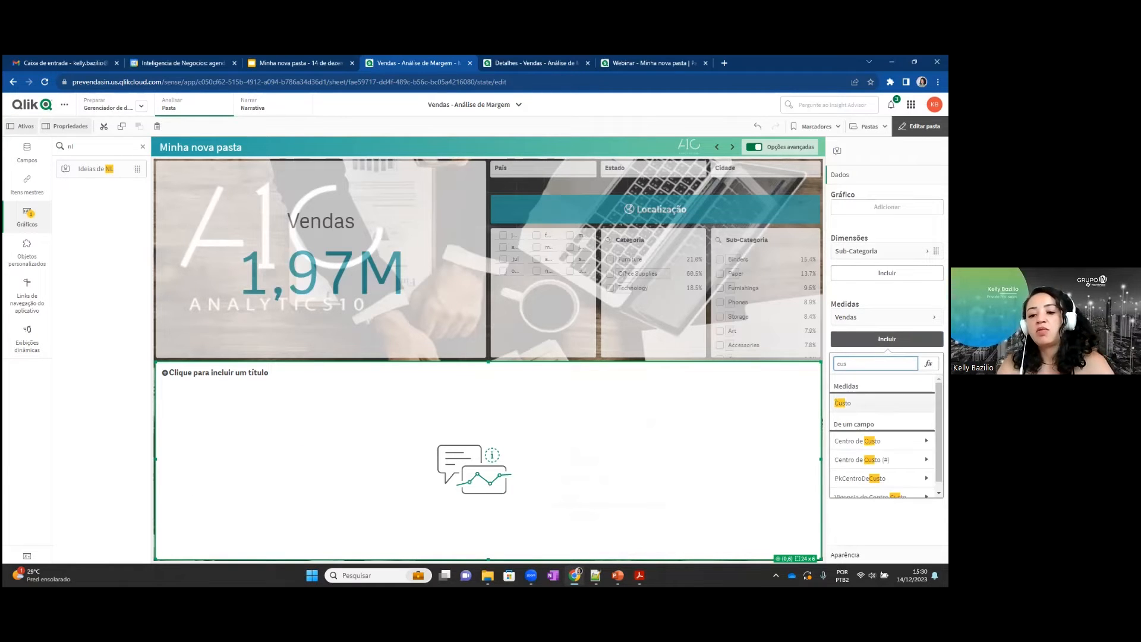
left_click(862, 404)
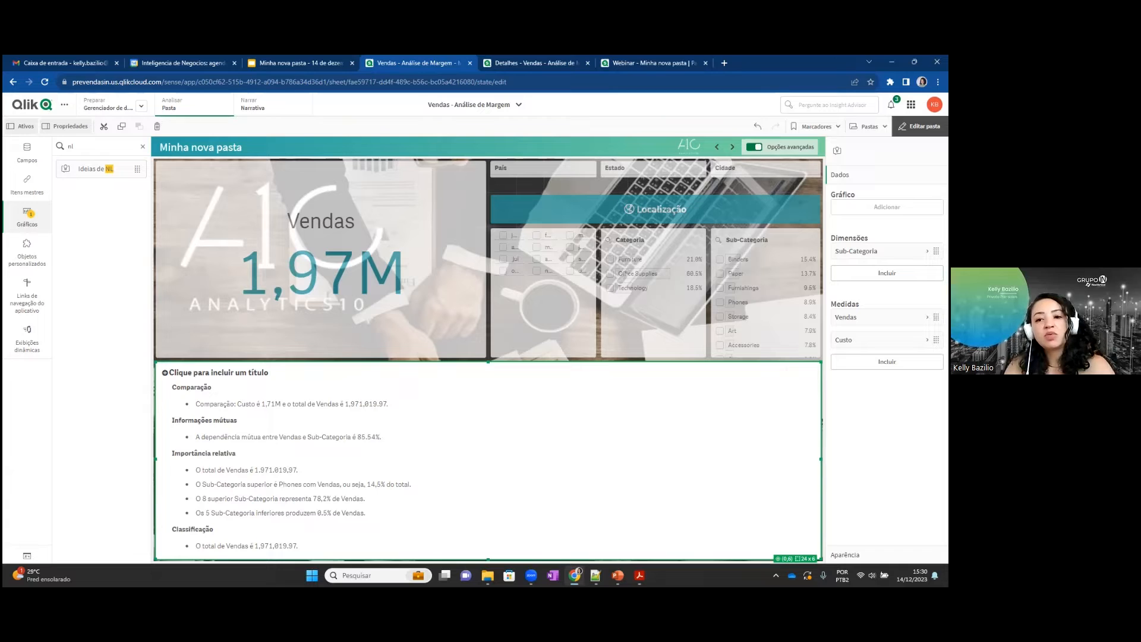
left_click(919, 126)
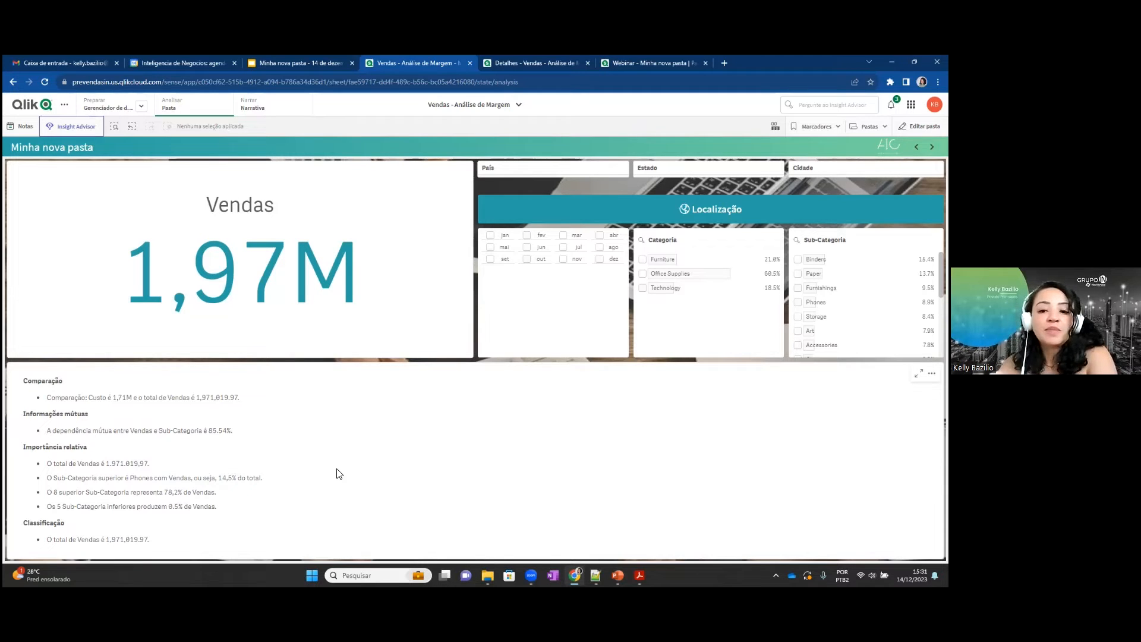
Filter the sheet to the months jan, mai and set, and apply the selection.
left_click(502, 243)
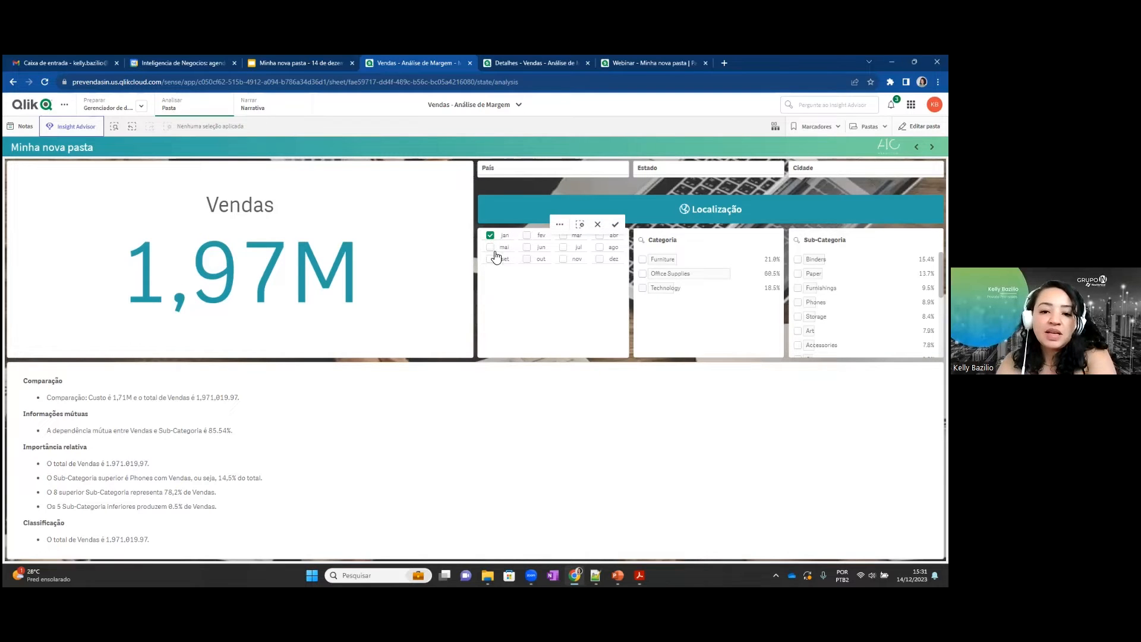
left_click(490, 251)
left_click(491, 260)
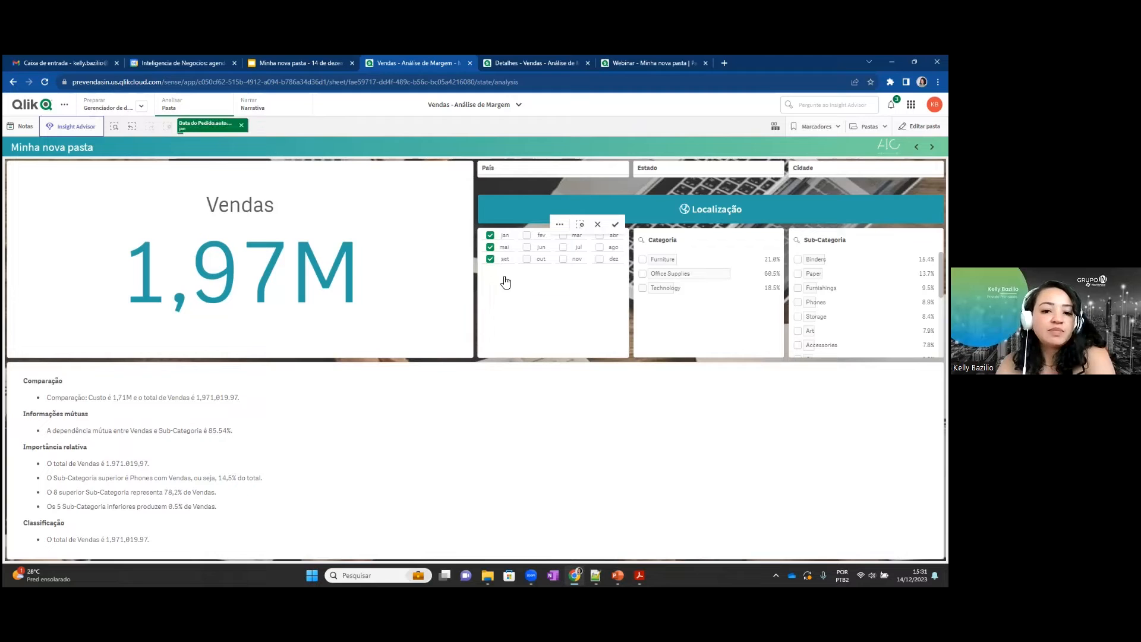
left_click(614, 226)
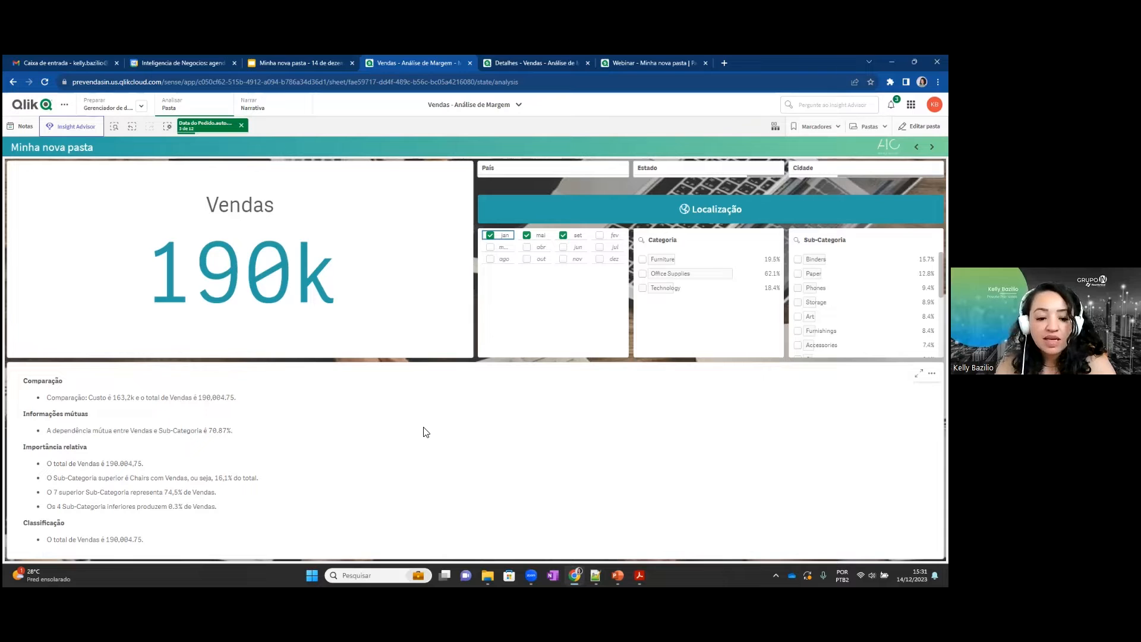
Switch to the PowerPoint slide show.
key("alt+Tab")
key("alt+Tab")
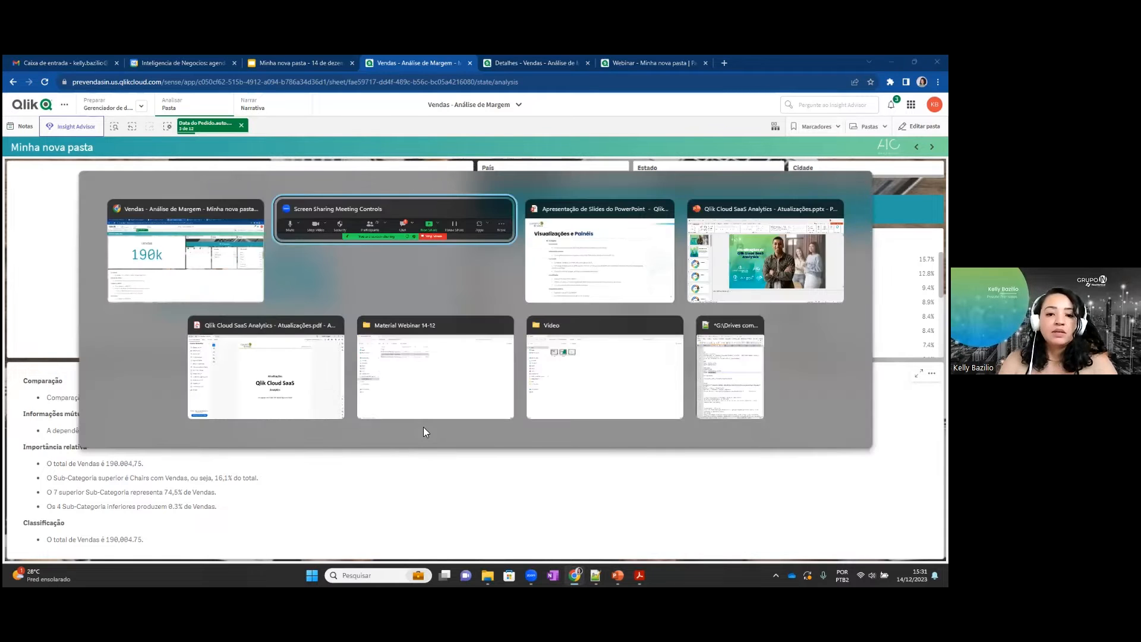
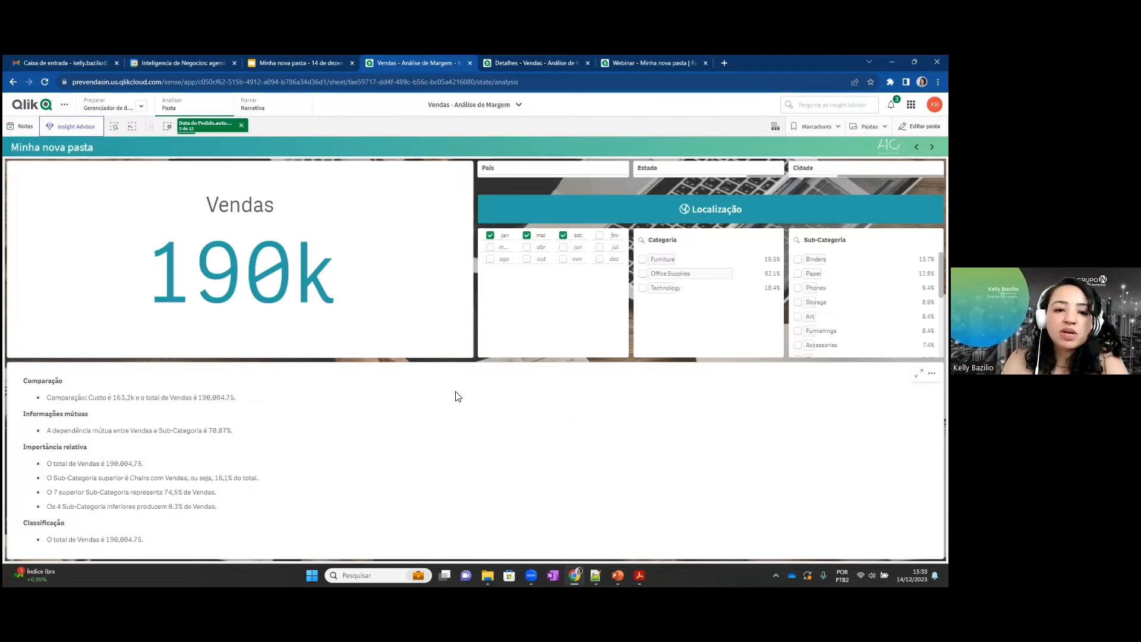
Examine the sheet's subscription options, including the PDF and Microsoft PowerPoint formats and the scheduling settings, and discard the subscription.
left_click(65, 104)
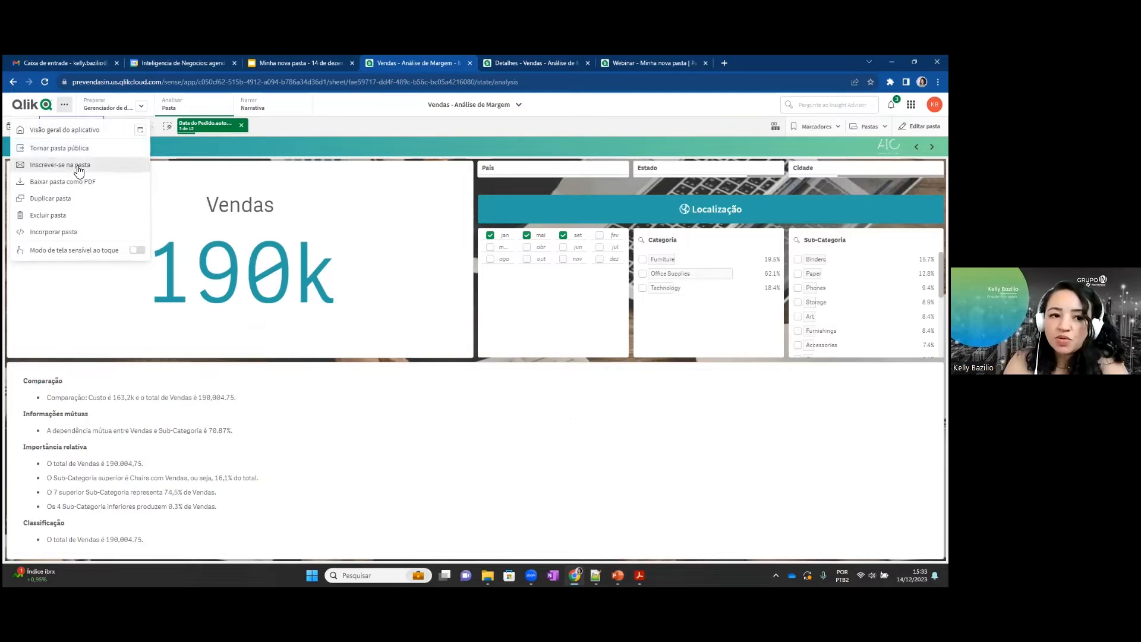
left_click(80, 171)
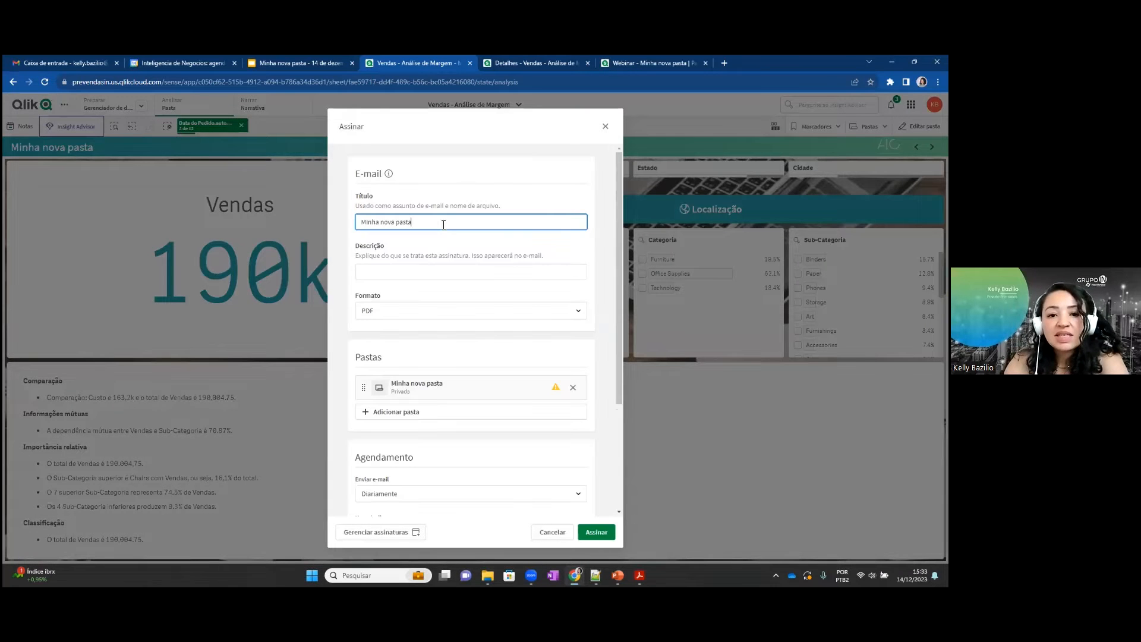
left_click(408, 310)
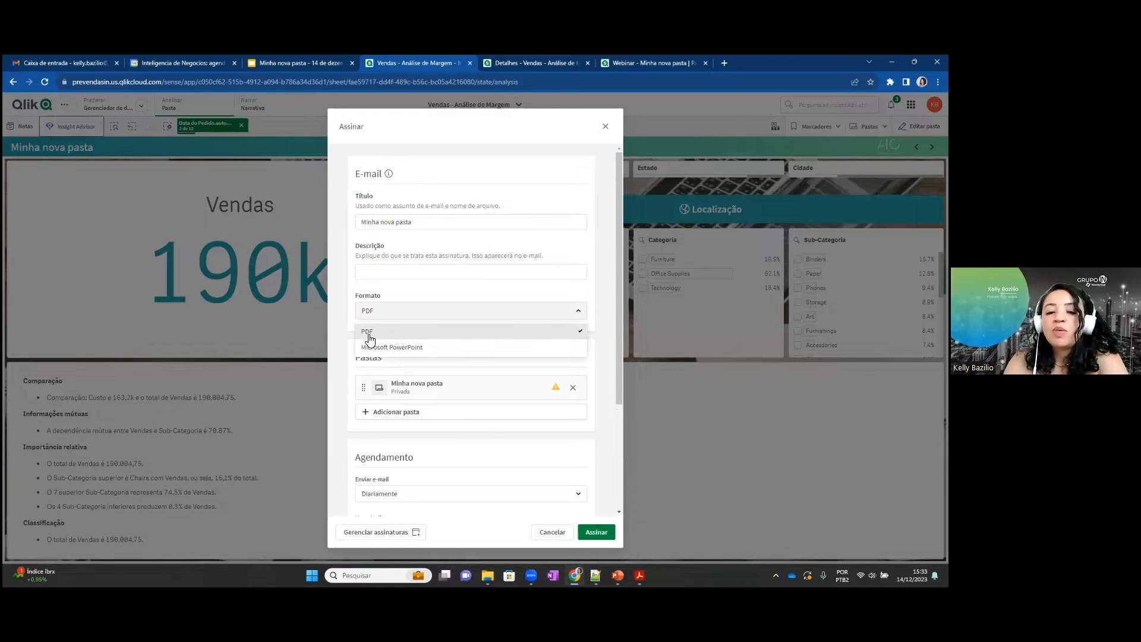
left_click(342, 343)
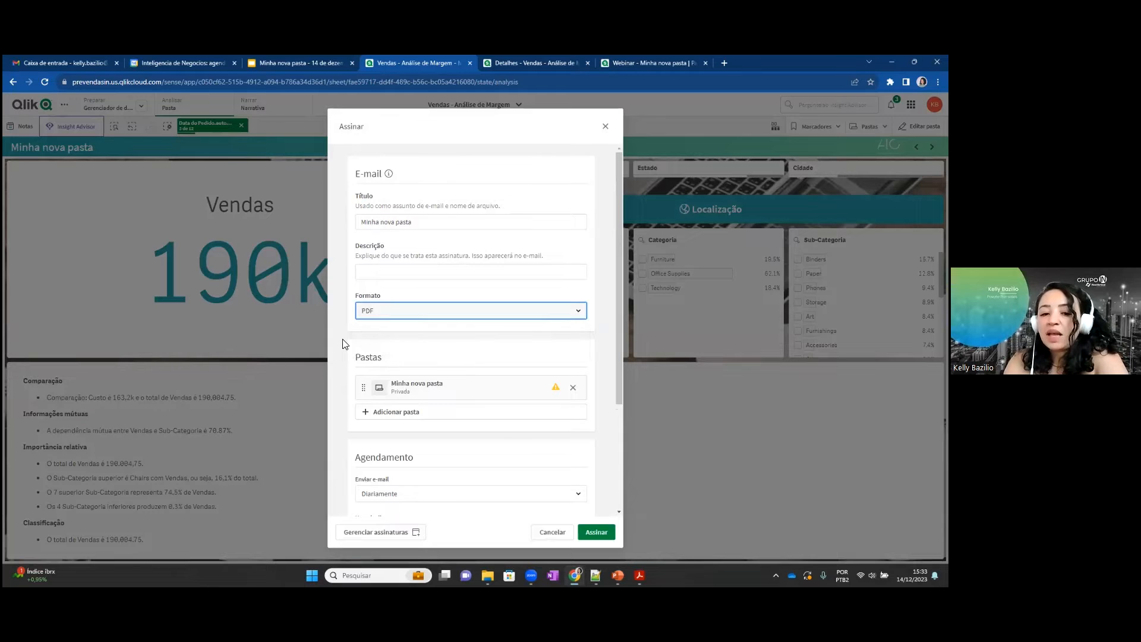
left_click(372, 316)
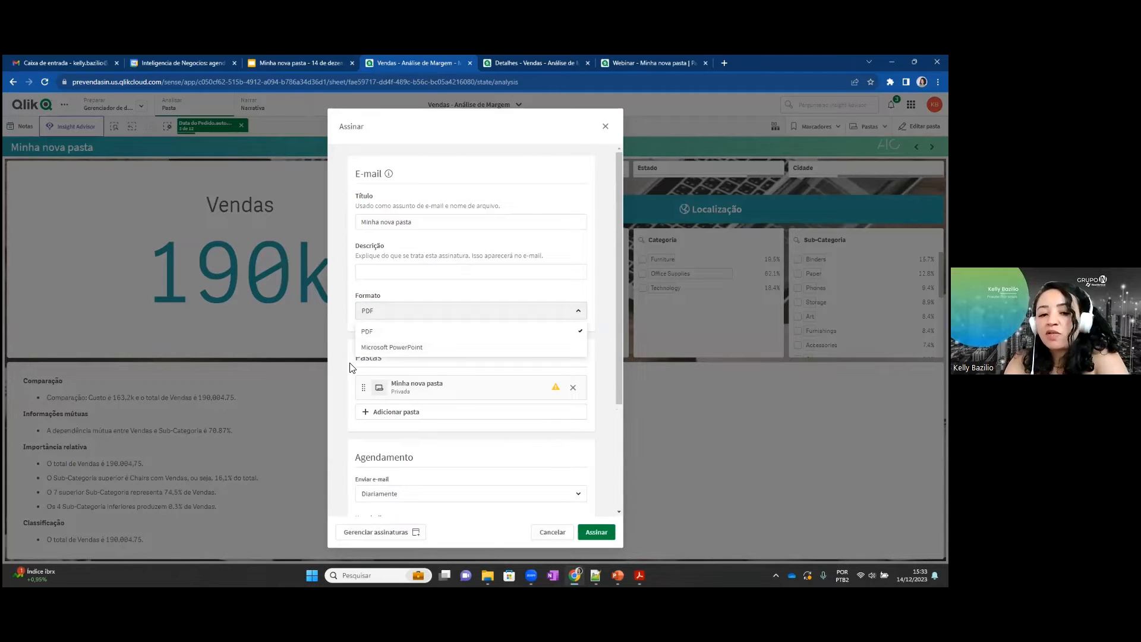
left_click(349, 364)
scroll(554, 343, "down", 3)
scroll(555, 342, "down", 2)
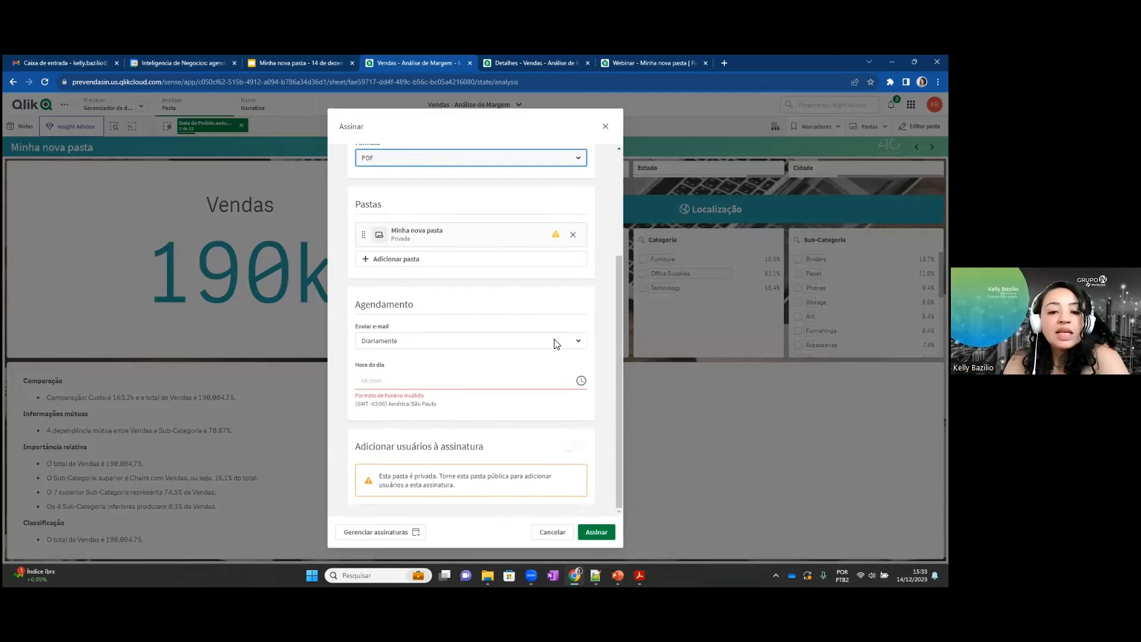
scroll(555, 342, "up", 4)
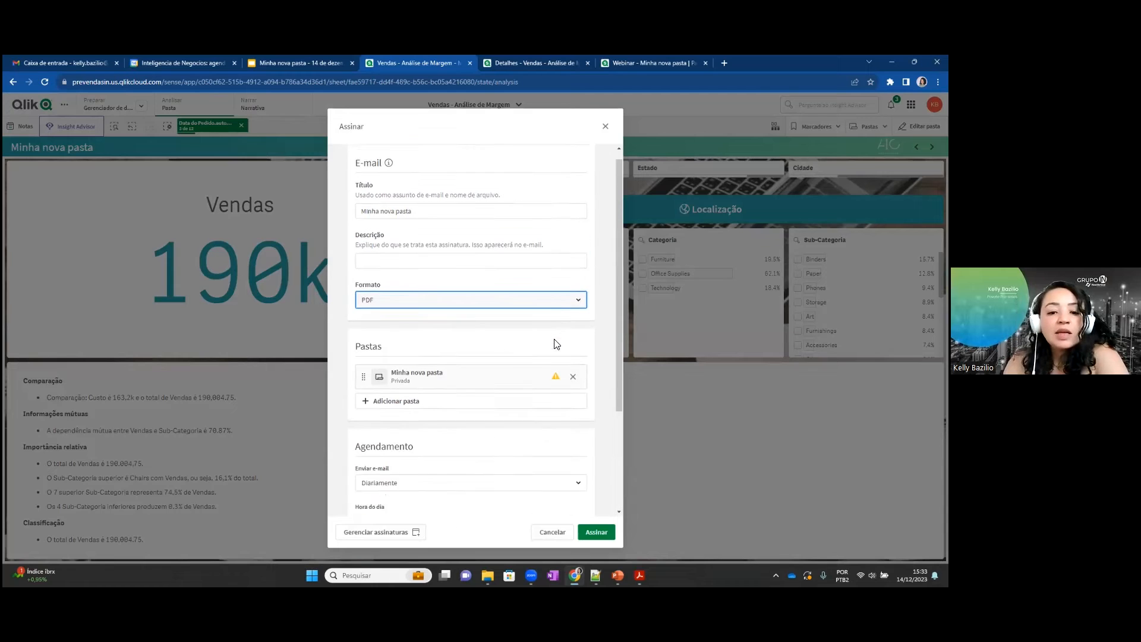
left_click(603, 134)
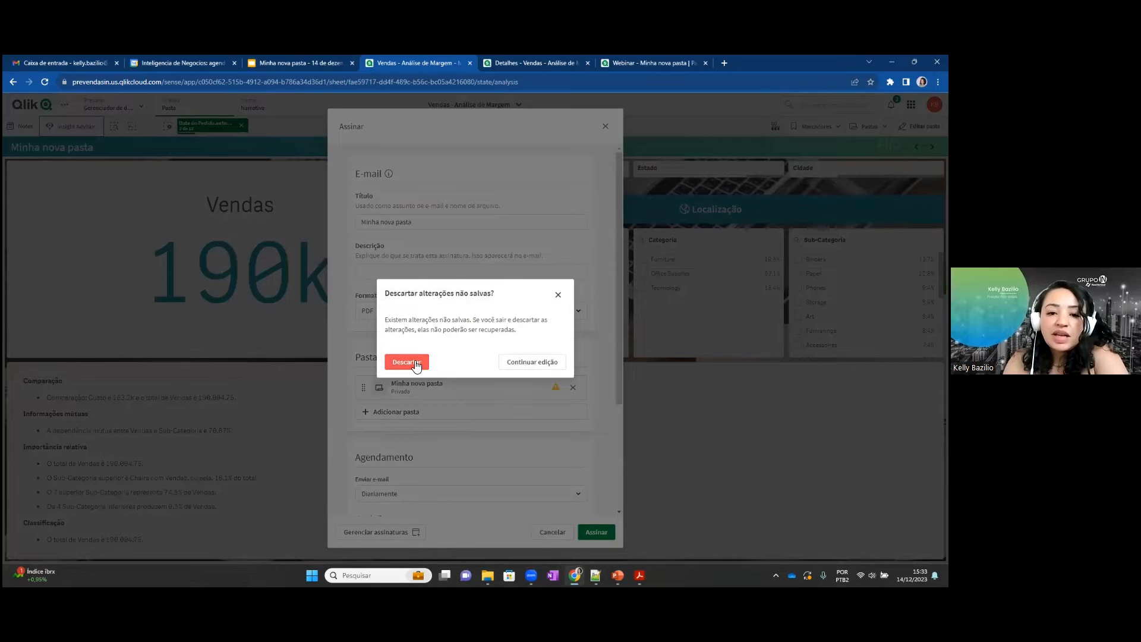
left_click(415, 364)
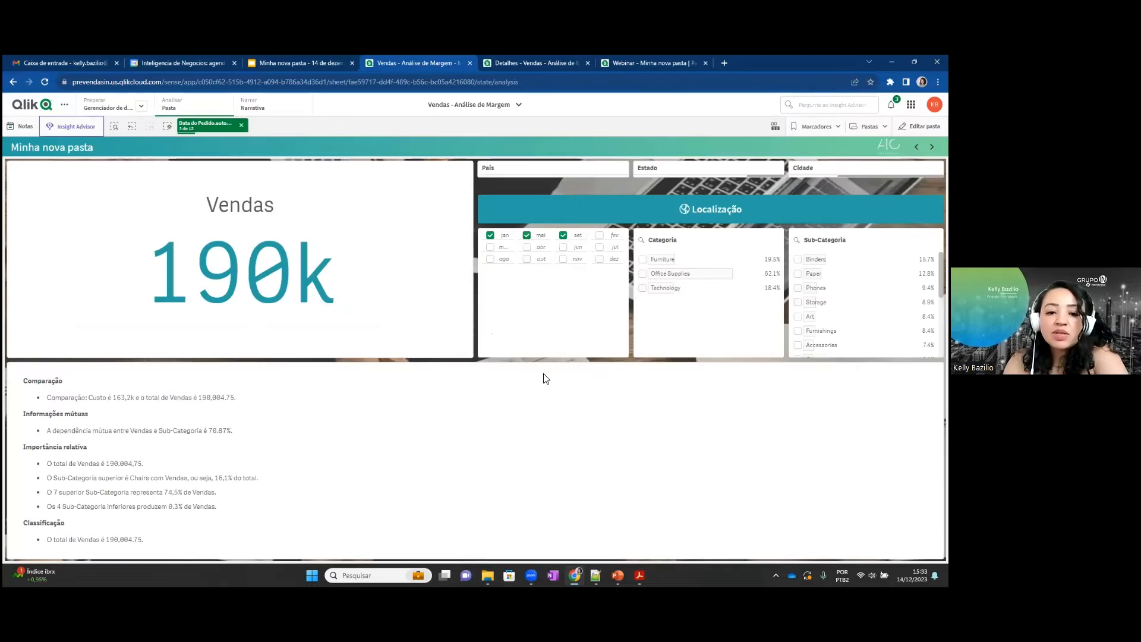
Check the Gmail inbox for the Qlik Sense subscription message and return to the Minha nova pasta presentation in Google Slides.
left_click(282, 63)
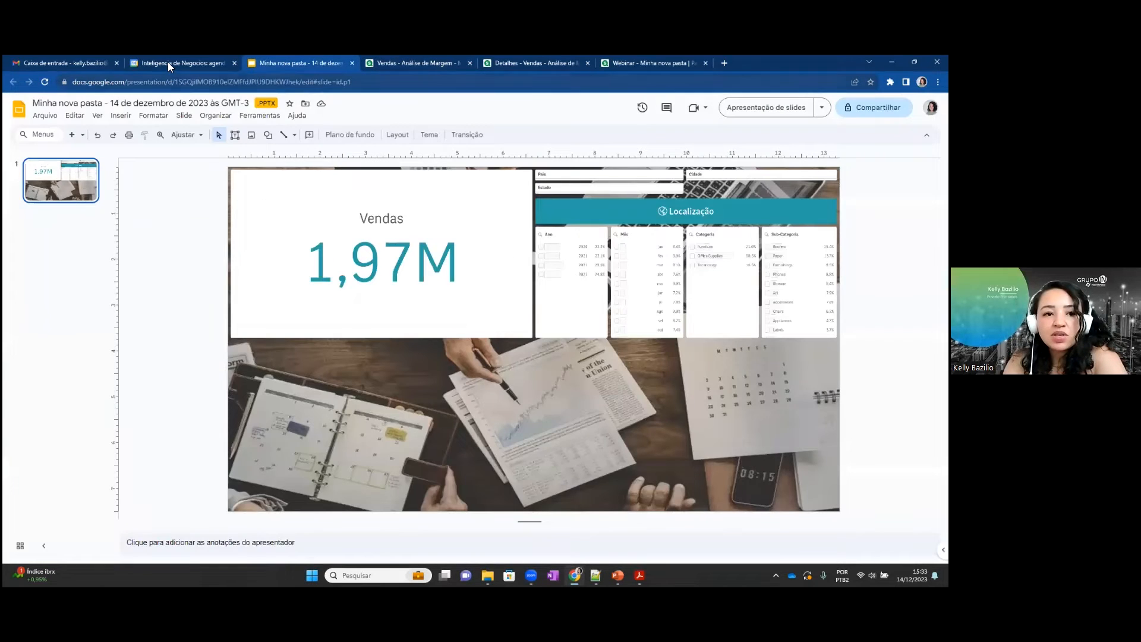
left_click(168, 62)
left_click(65, 61)
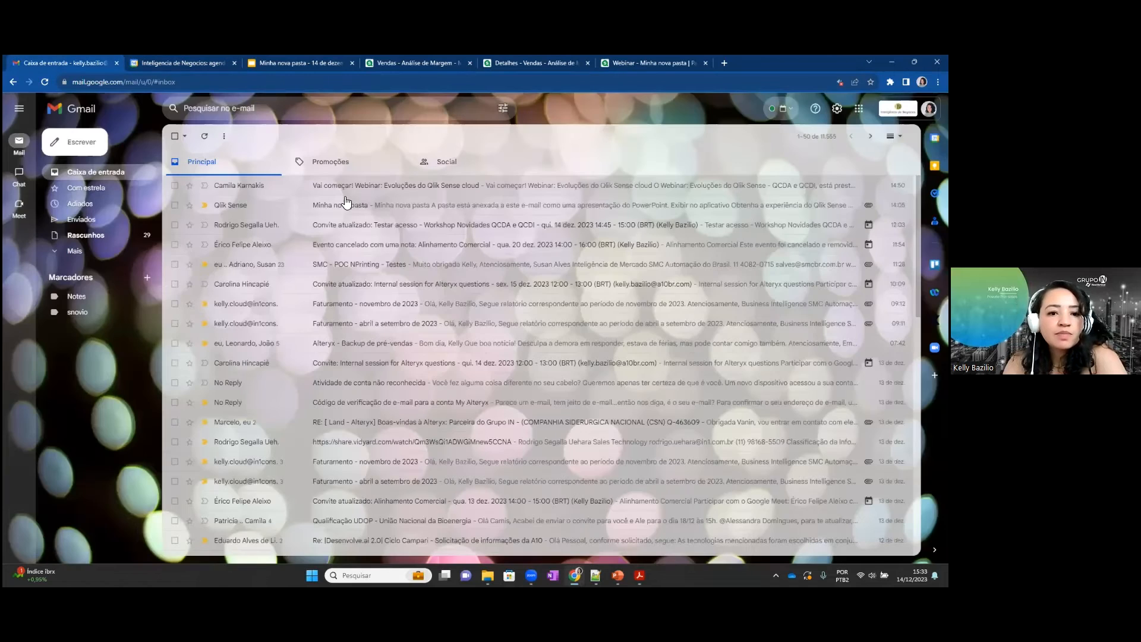
left_click(304, 62)
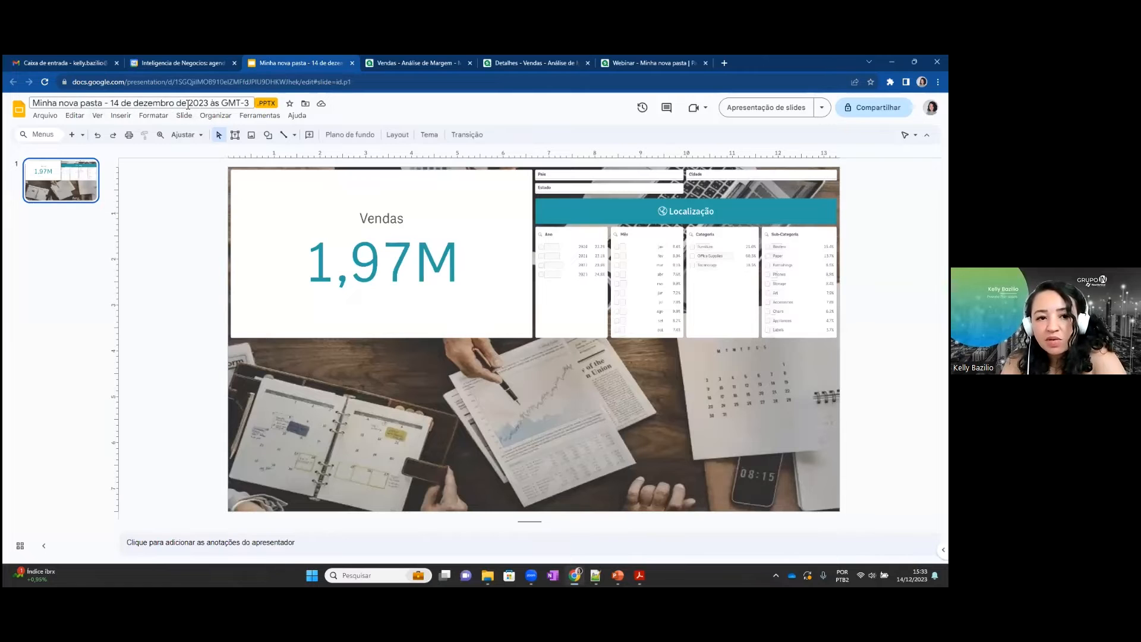
Reposition the Vendas KPI, the filter images, the location fields, the Localização banner and the background image separately on the slide.
left_click_drag(389, 279, 371, 340)
left_click_drag(596, 297, 610, 336)
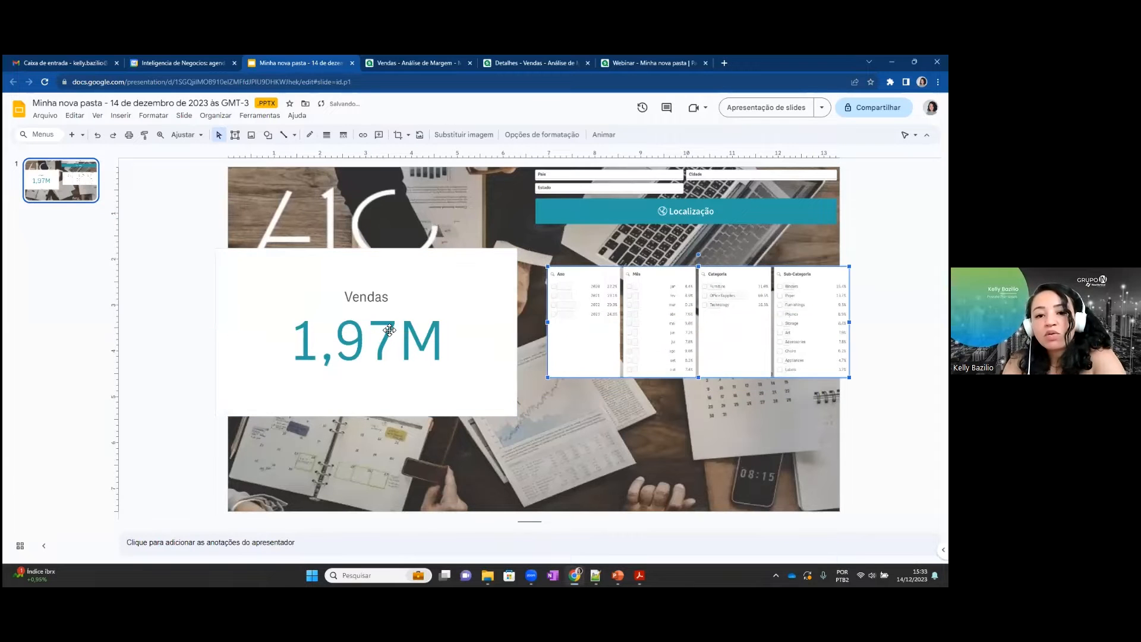
left_click_drag(389, 333, 393, 306)
left_click_drag(616, 446, 528, 429)
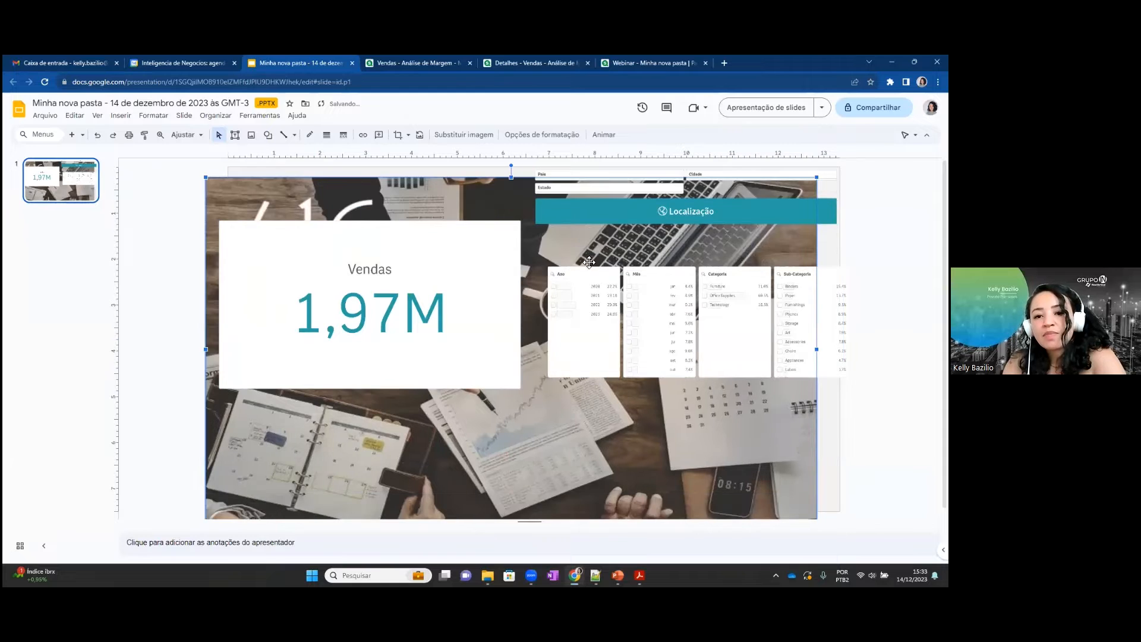
left_click(630, 174)
left_click_drag(631, 175, 652, 185)
left_click_drag(543, 217, 559, 239)
left_click_drag(448, 311, 440, 280)
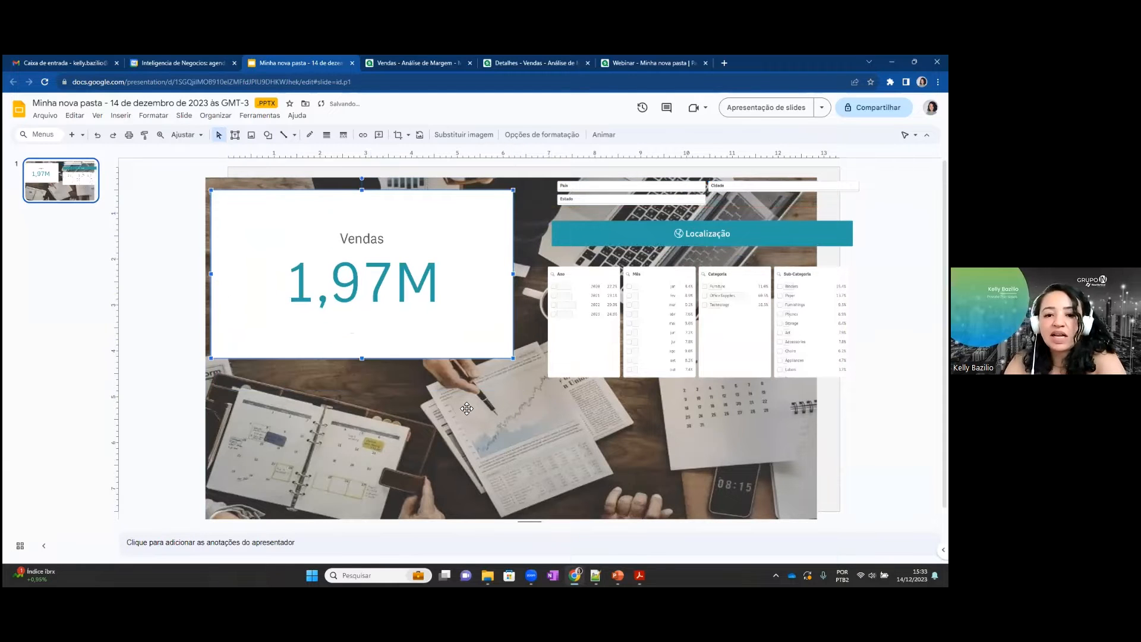
left_click(471, 408)
left_click_drag(647, 349, 629, 354)
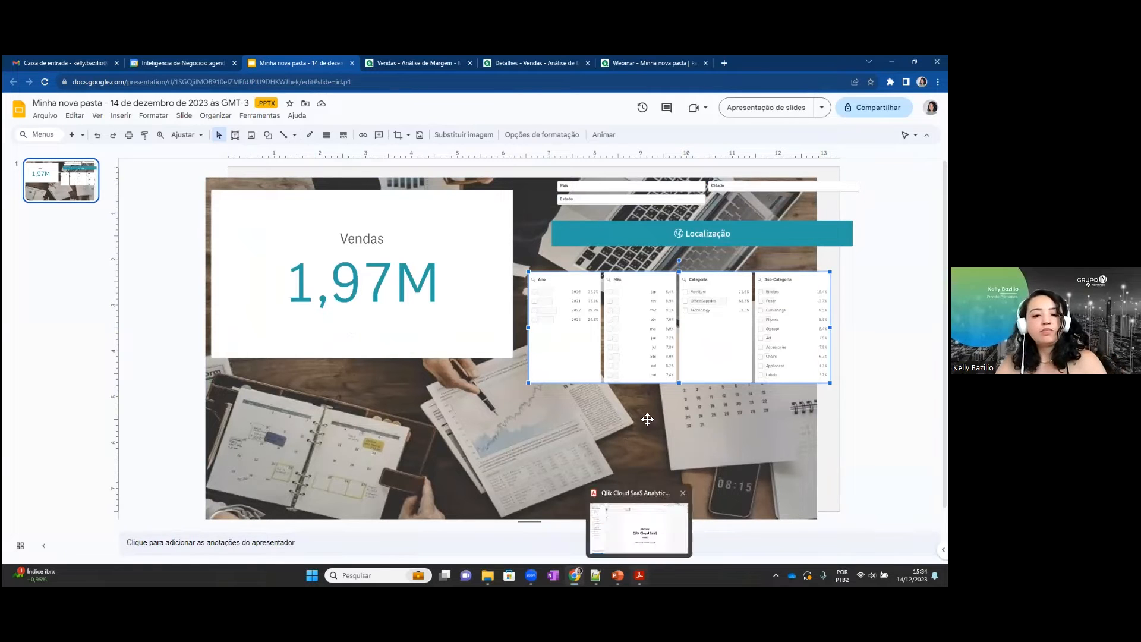
Switch to the PowerPoint slide show and advance to the slide showing the Ano, Mês, Categoria and Sub-Categoria filters.
key("alt+Tab")
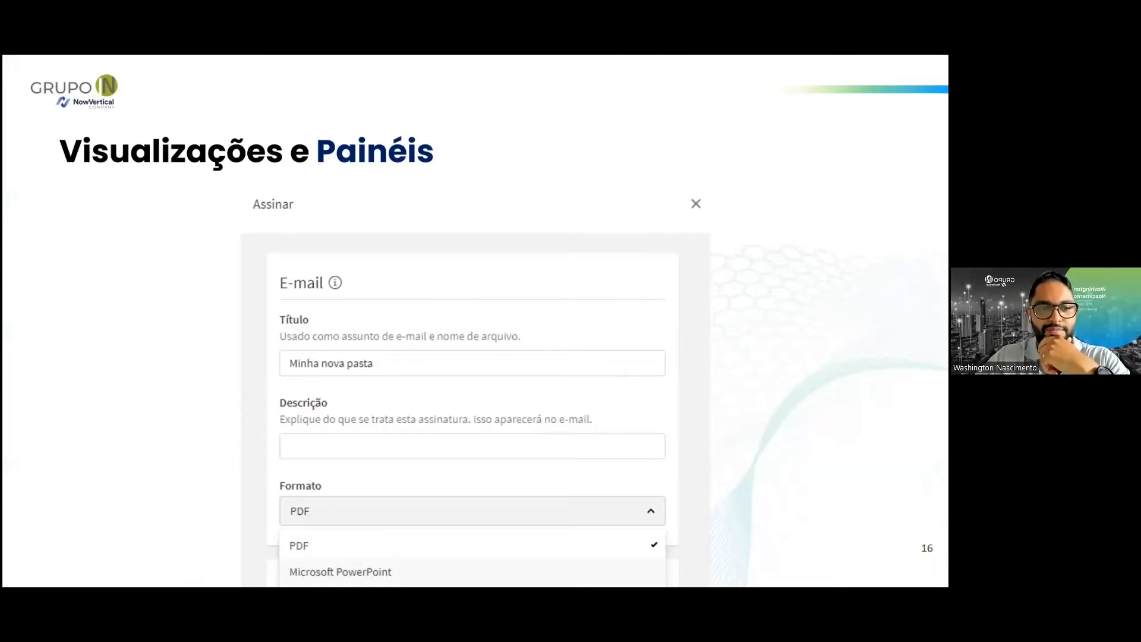
key("Right")
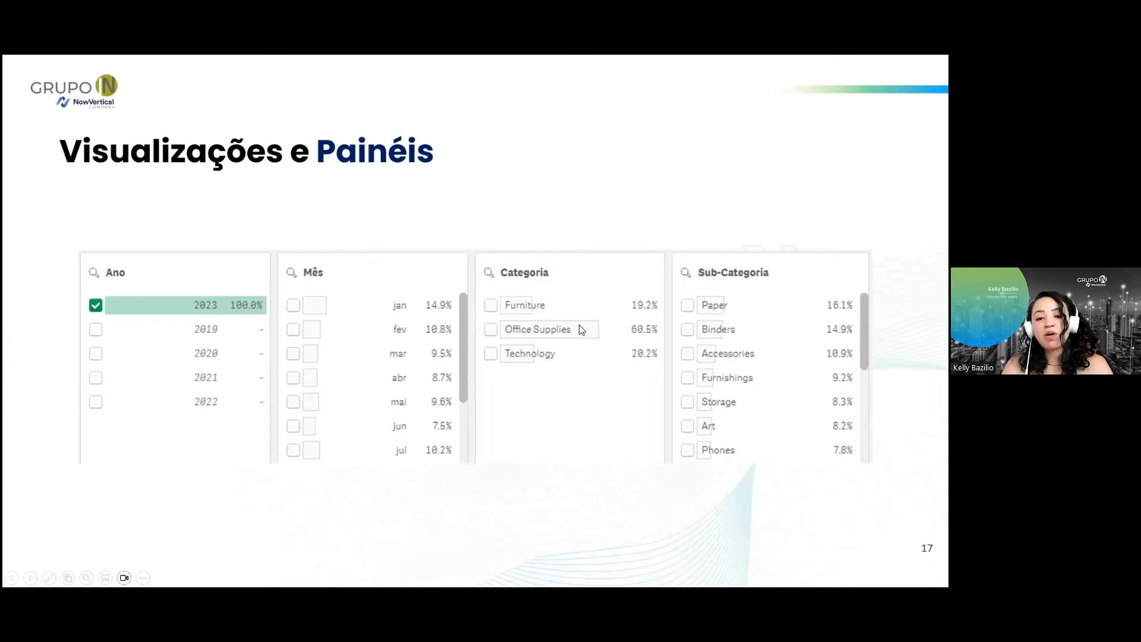
Switch back to the Qlik sheet, edit the filter pane and turn off Exibição compacta and Modo caixa de seleção for Mês.
key("alt+Tab")
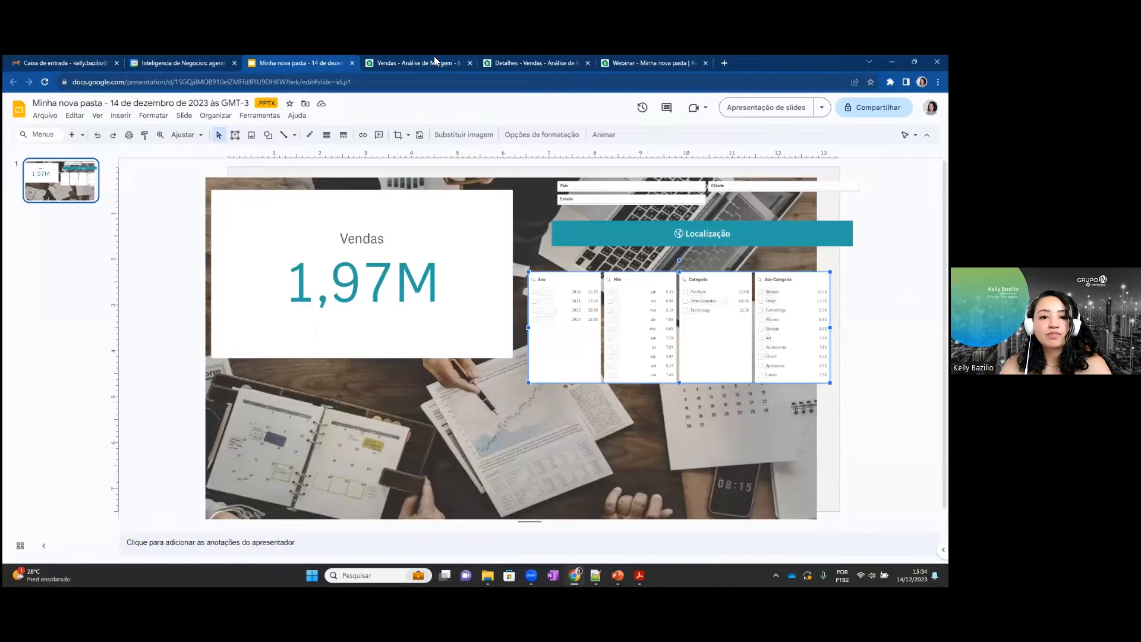
left_click(434, 58)
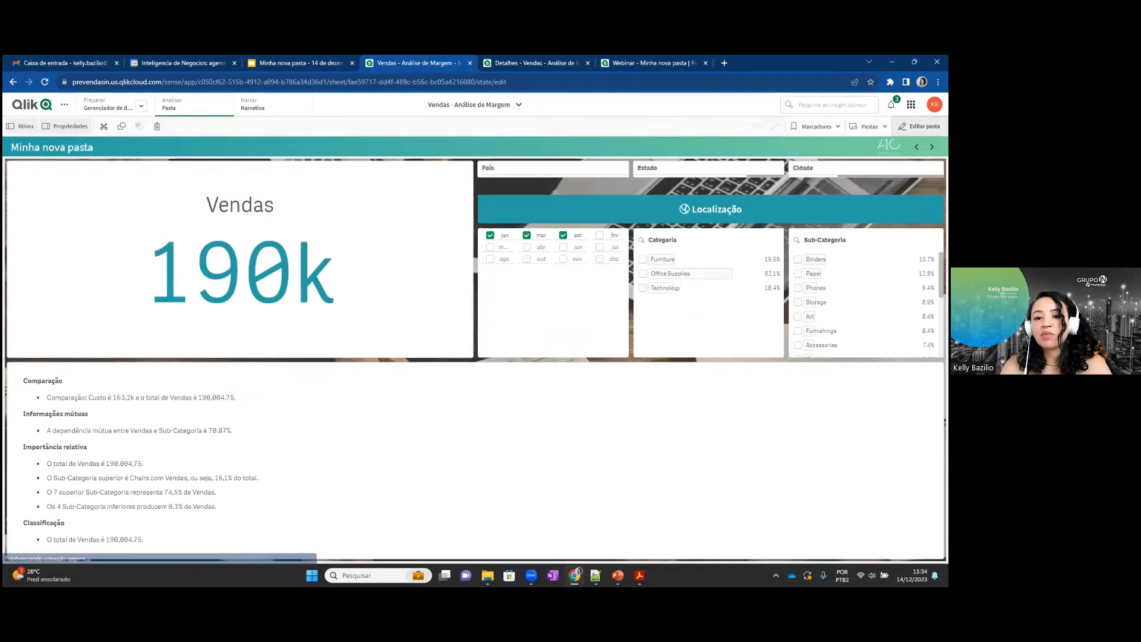
double_click(542, 296)
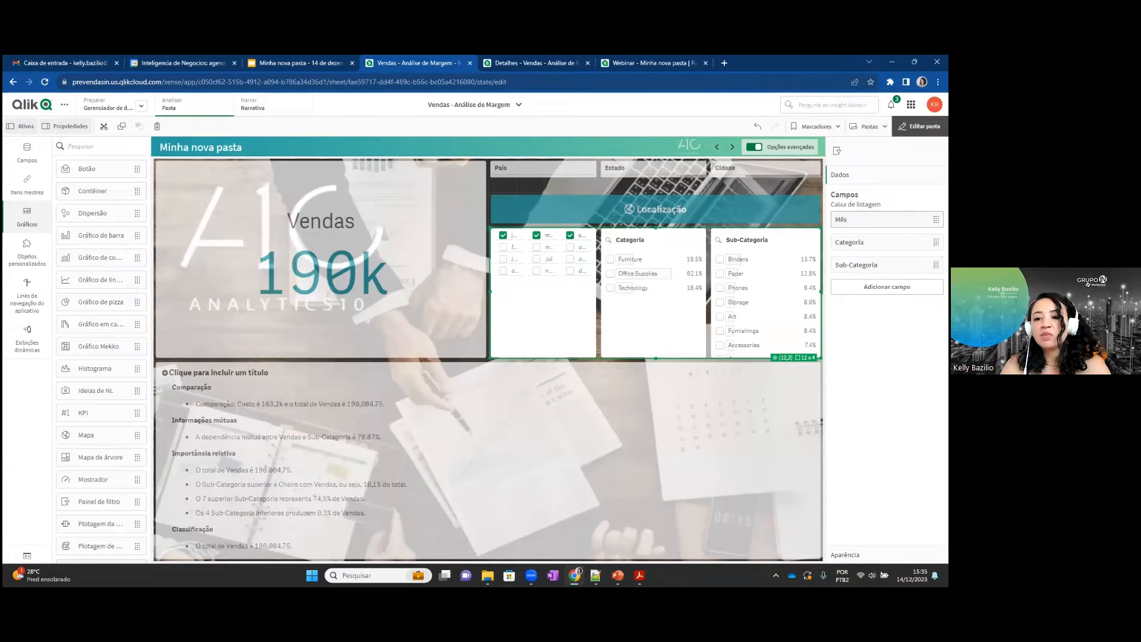
left_click(879, 220)
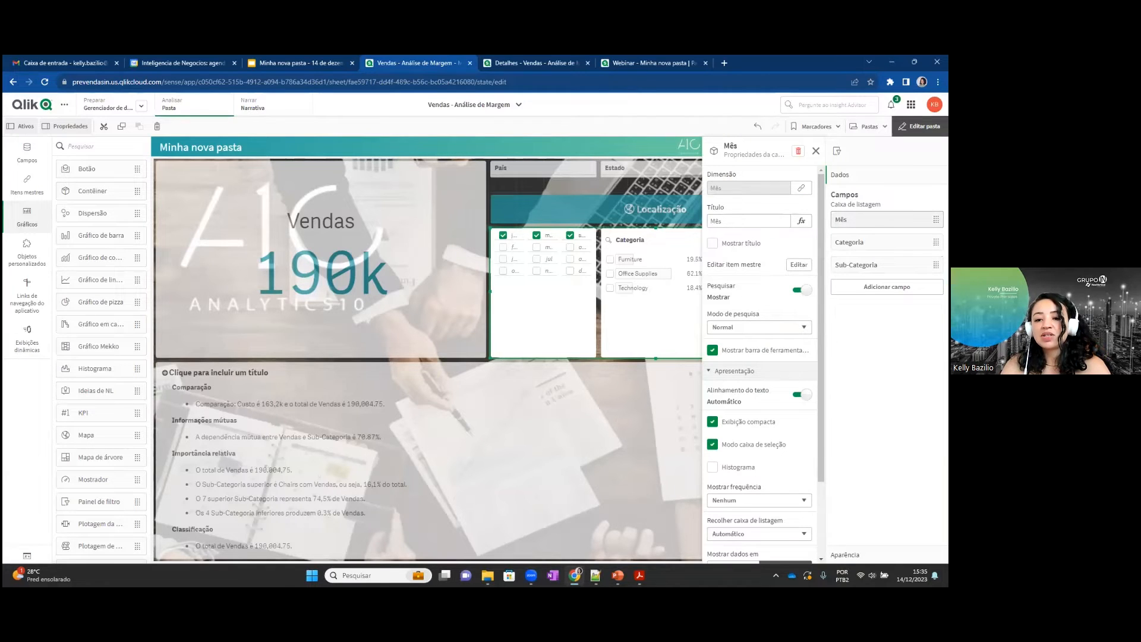
left_click(745, 424)
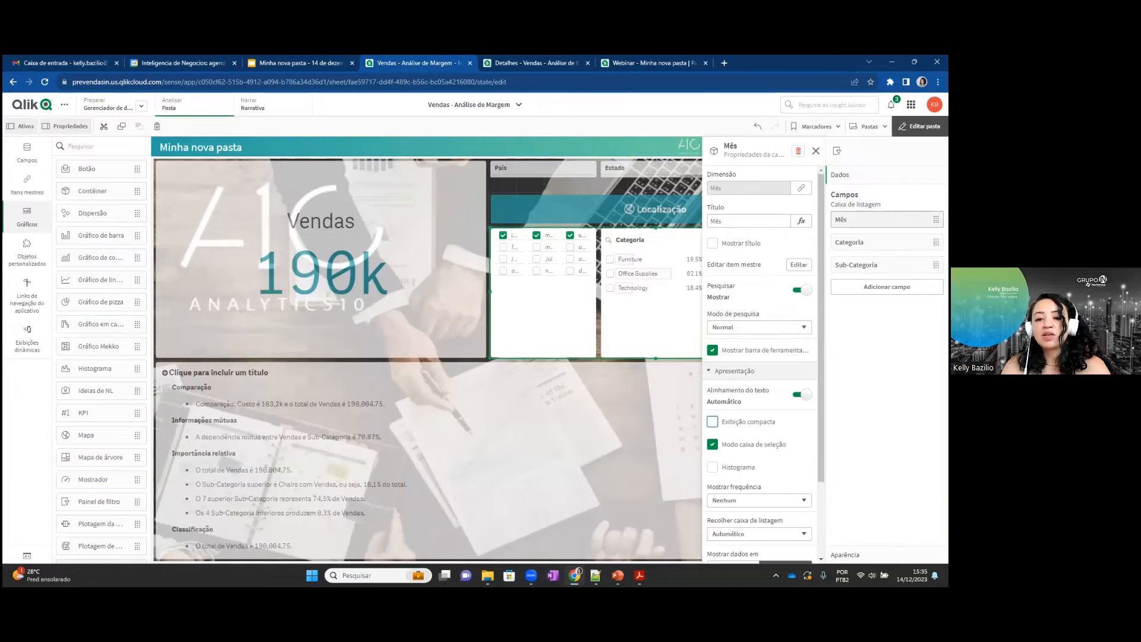
left_click(764, 446)
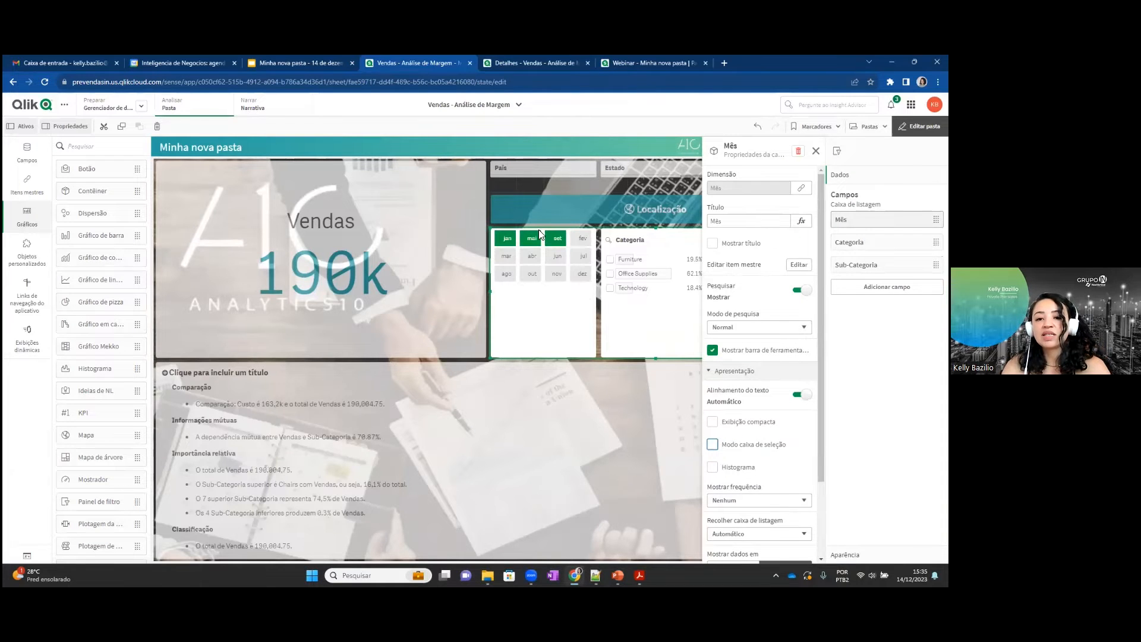
Enable Histograma for the Mês list box and set its displayed frequency to Frequência relativa (%).
scroll(760, 429, "down", 2)
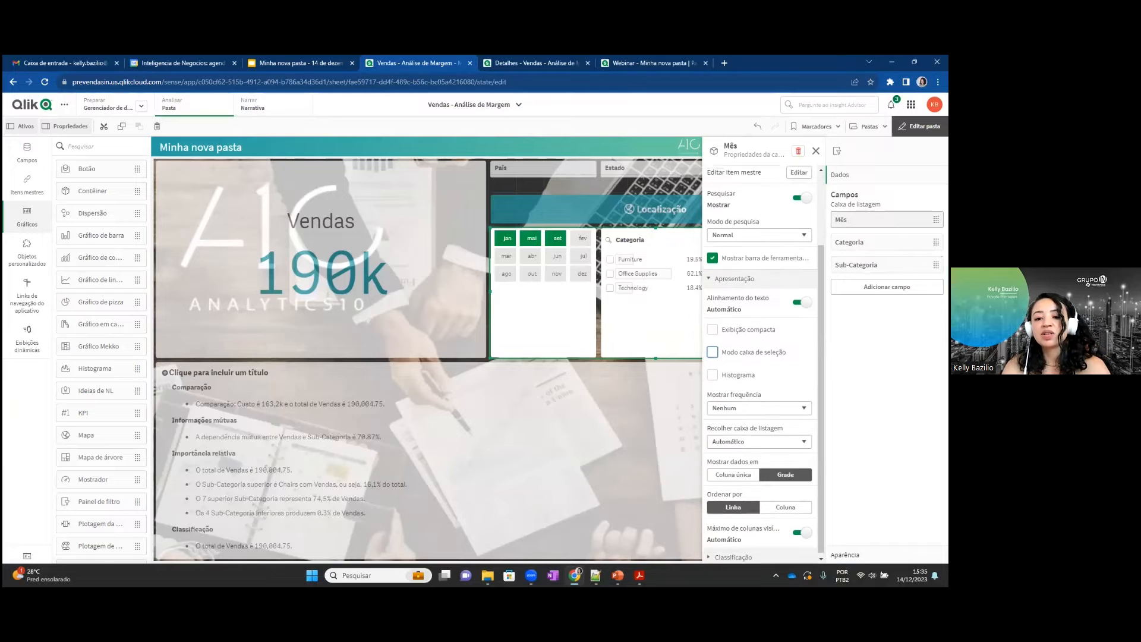
left_click(732, 374)
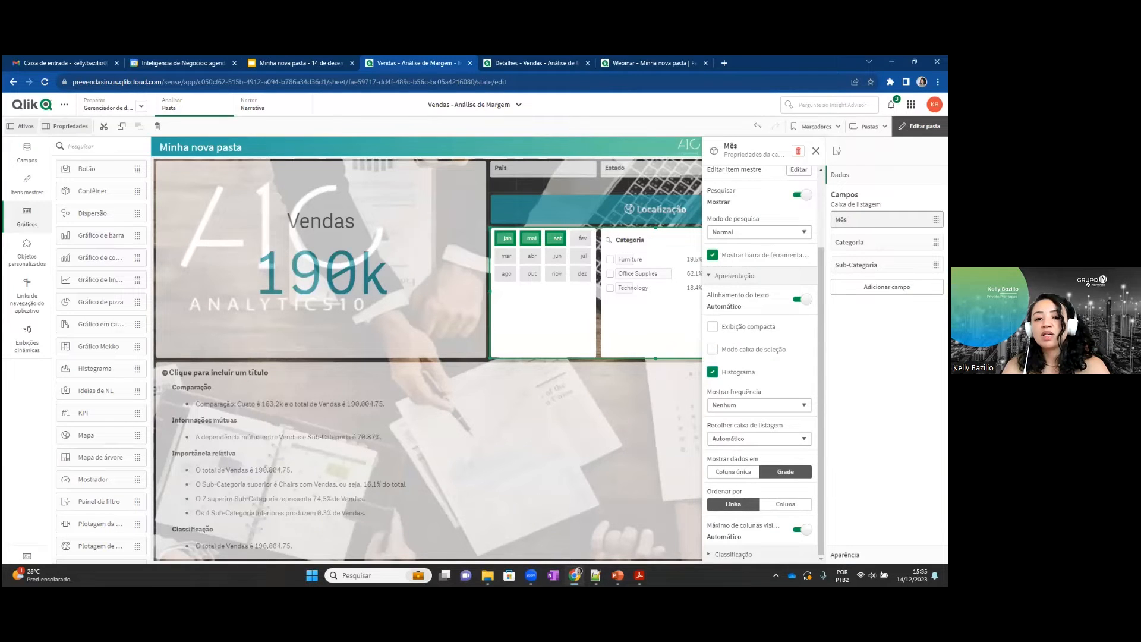
left_click(745, 377)
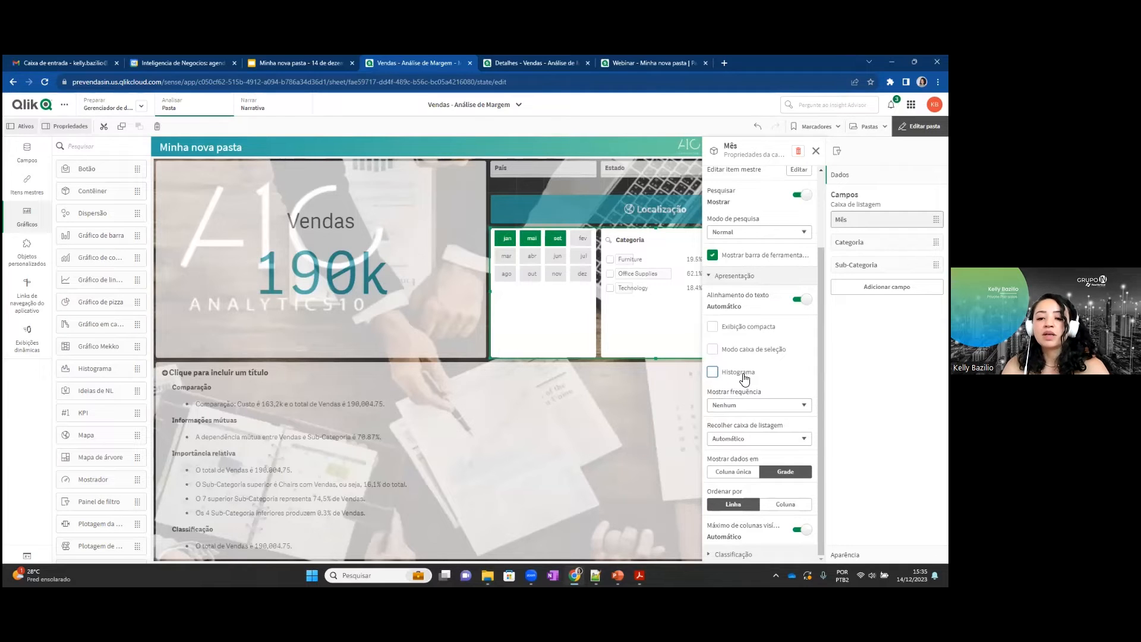
left_click(743, 376)
left_click(764, 406)
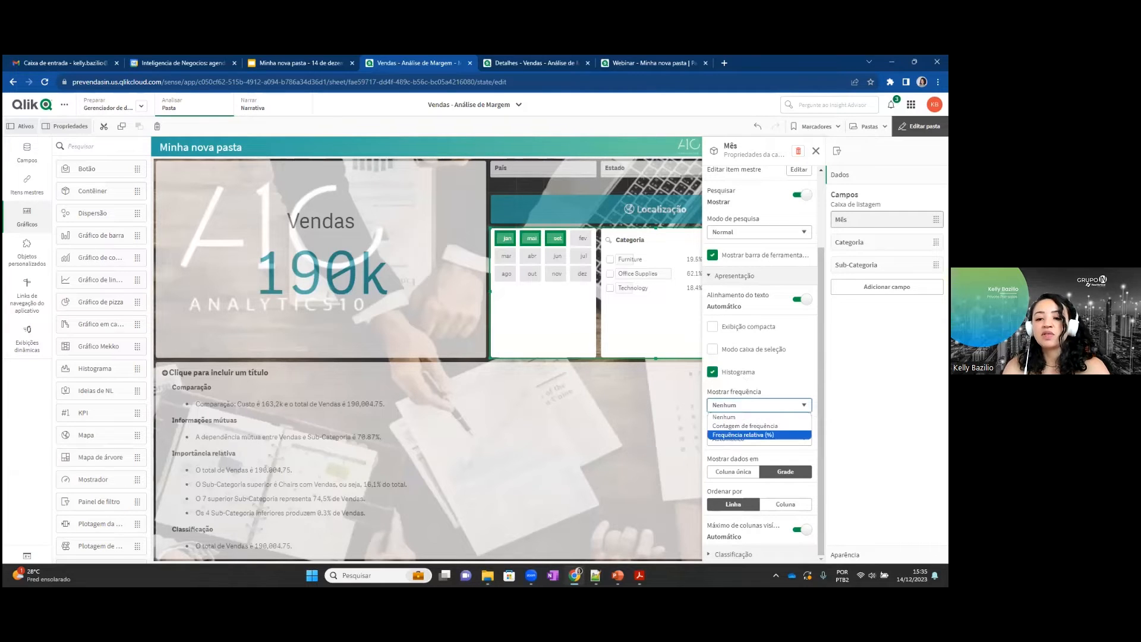
left_click(752, 425)
left_click(754, 410)
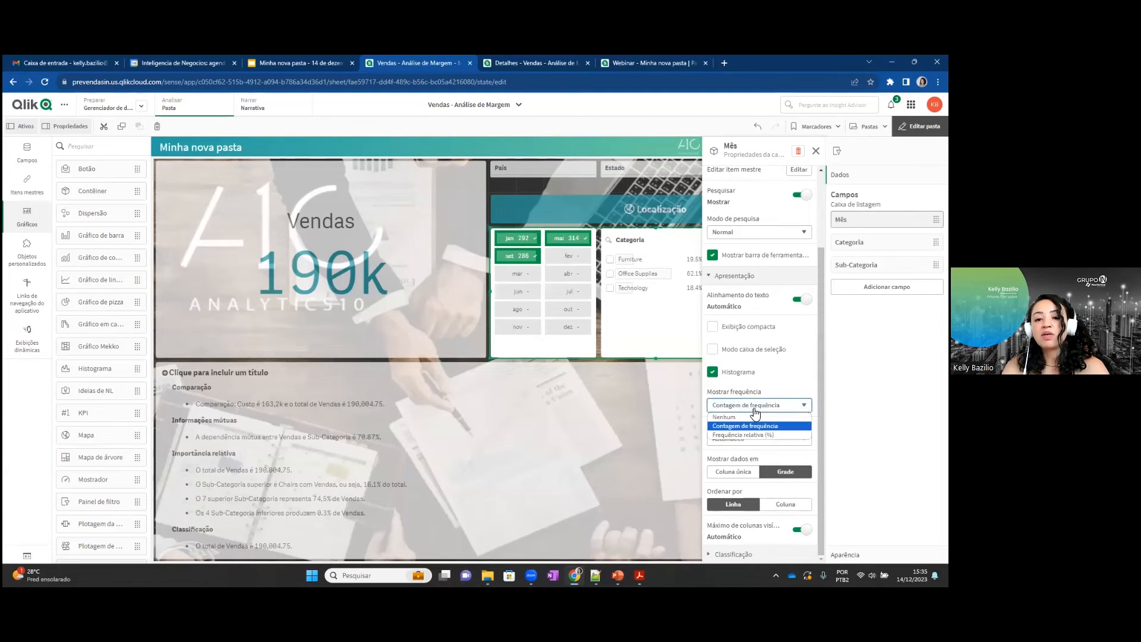
left_click(755, 435)
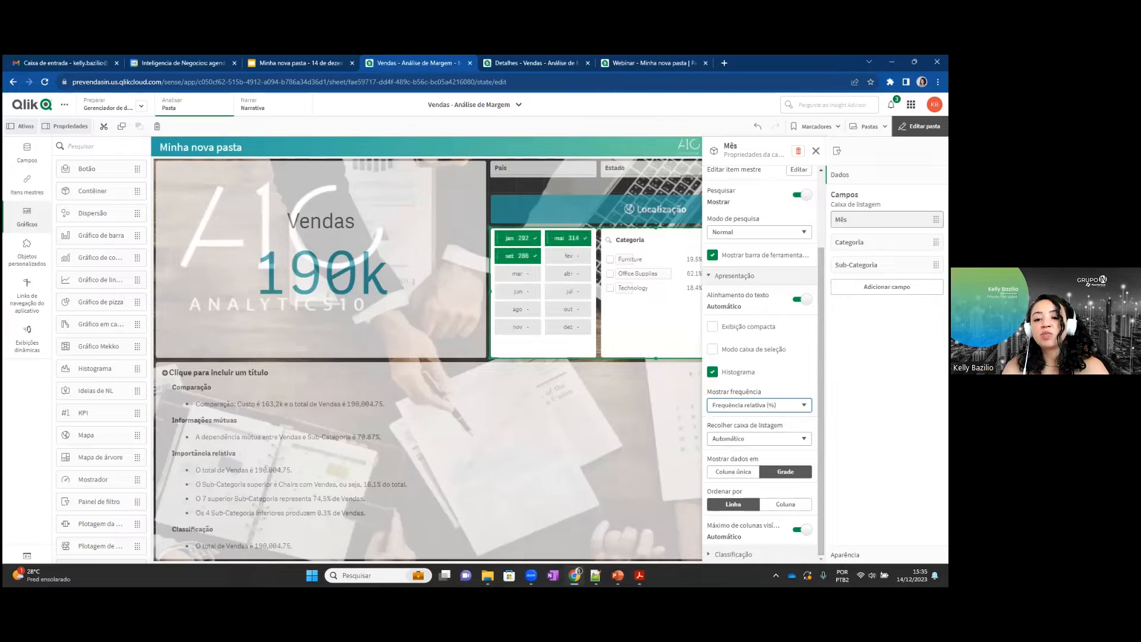
Compare the grid and single-column layouts for Mês, keep Coluna única and close the field's properties.
left_click(755, 472)
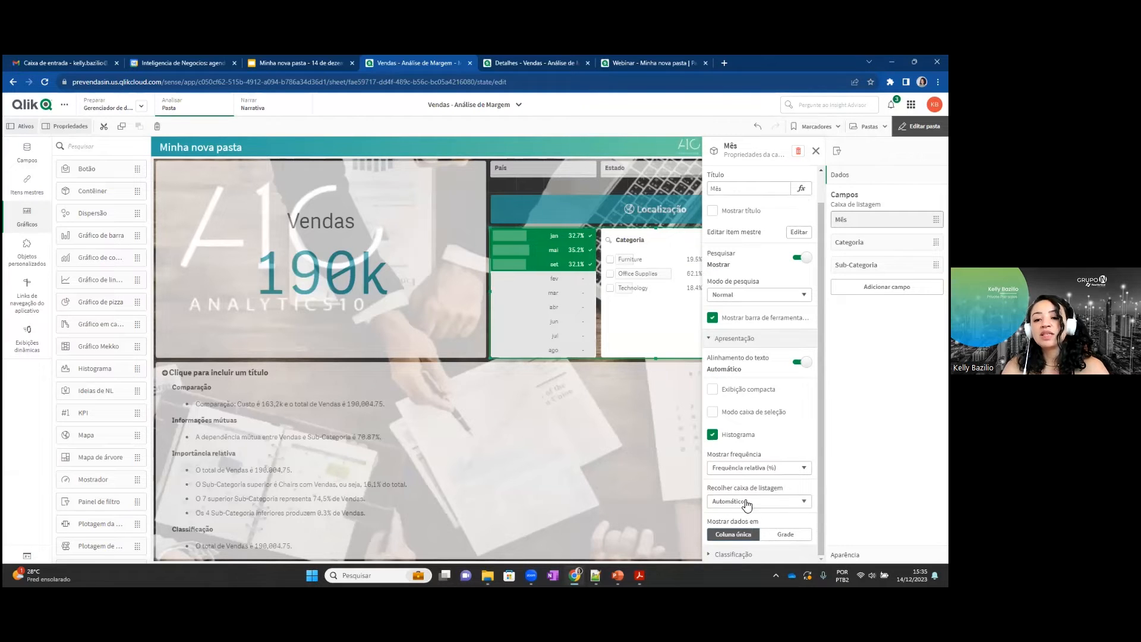
left_click(785, 534)
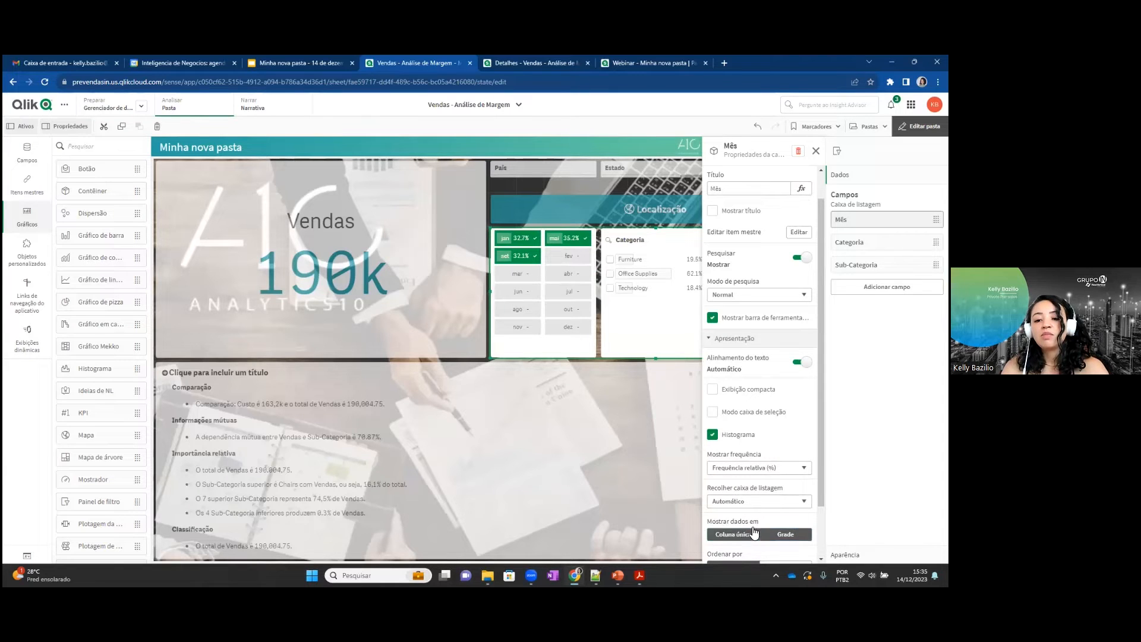
left_click(734, 534)
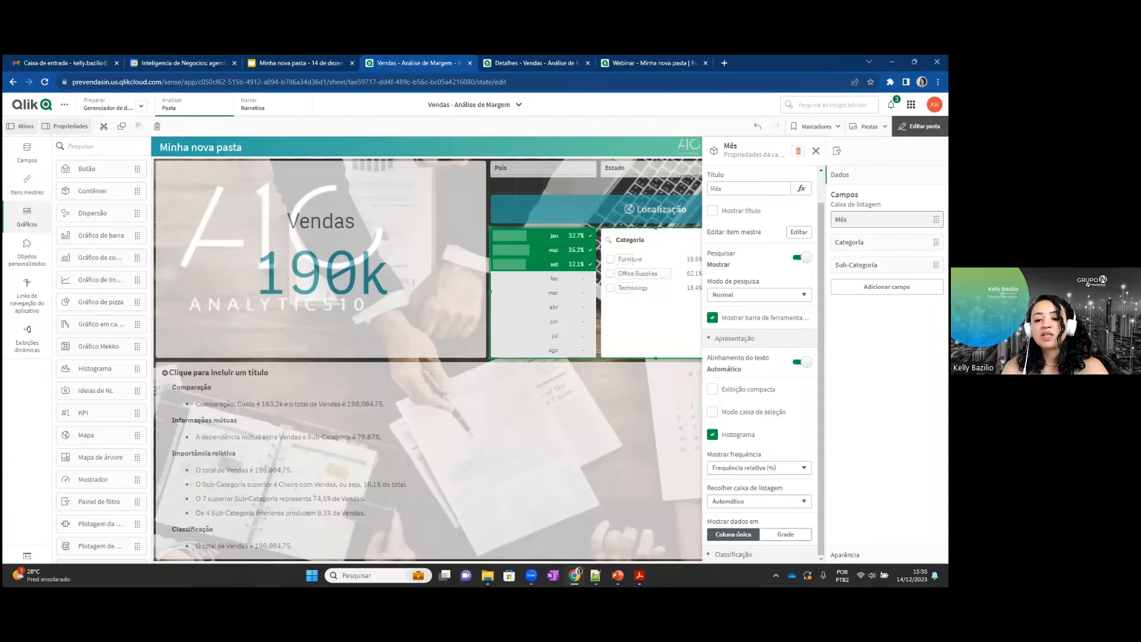
scroll(760, 367, "up", 1)
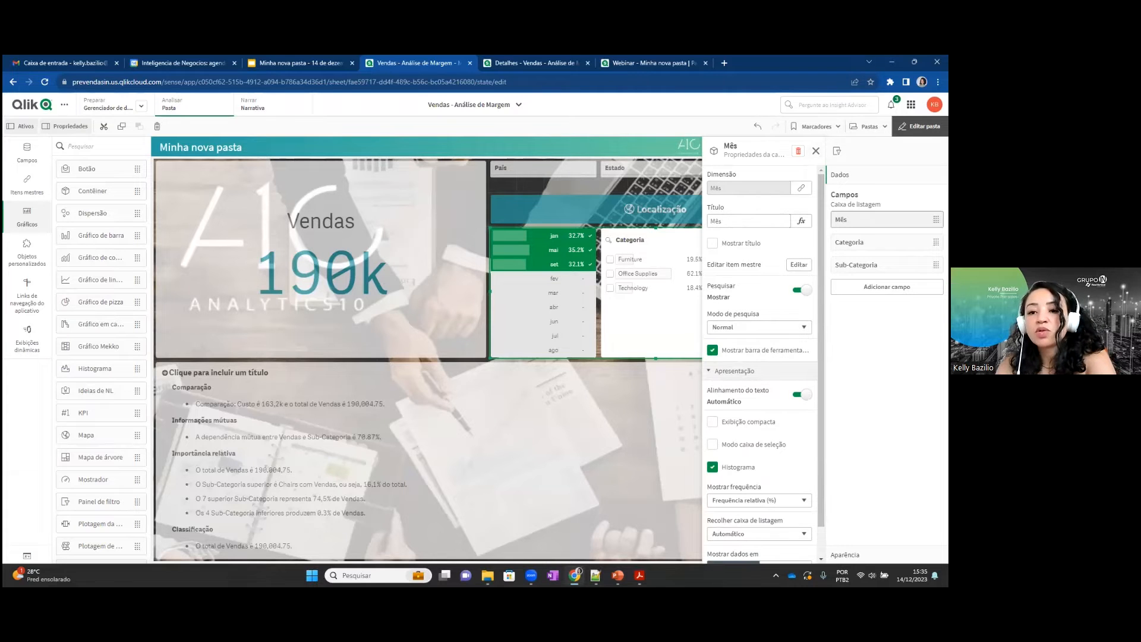
left_click(816, 151)
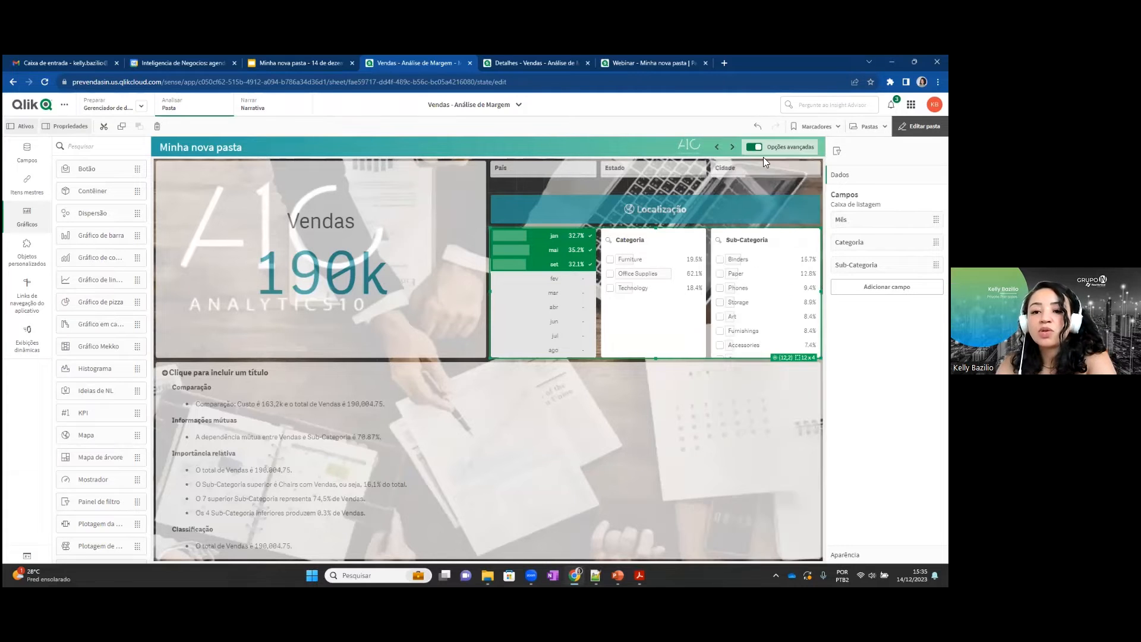
Narrow the natural-language insights object to 12 columns, half the sheet's width, and leave sheet editing.
left_click(537, 189)
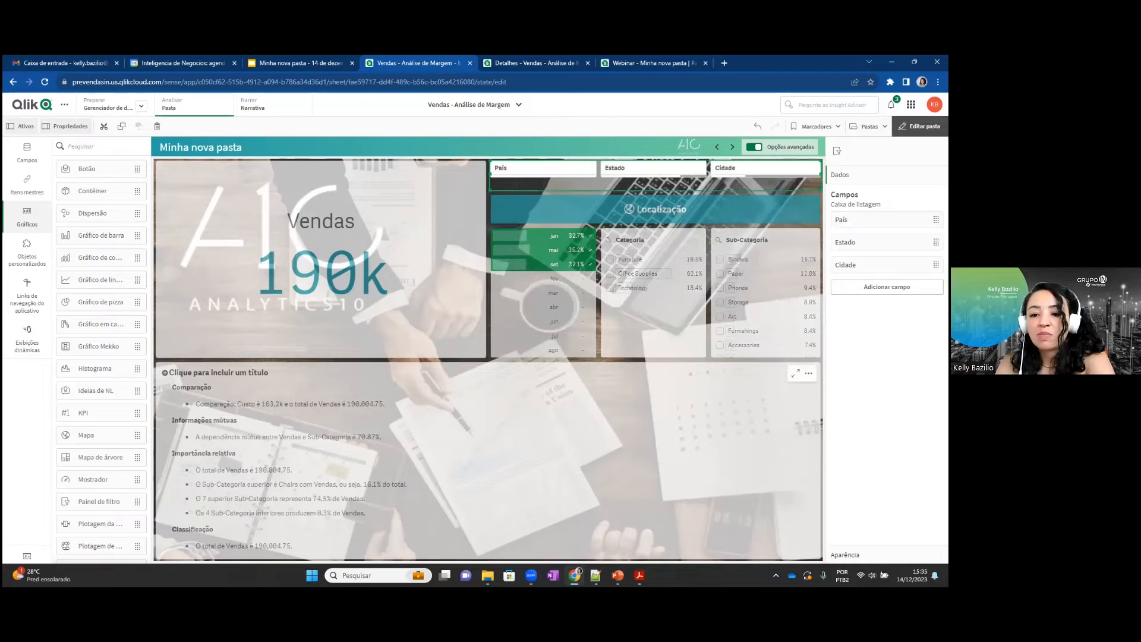
left_click(522, 440)
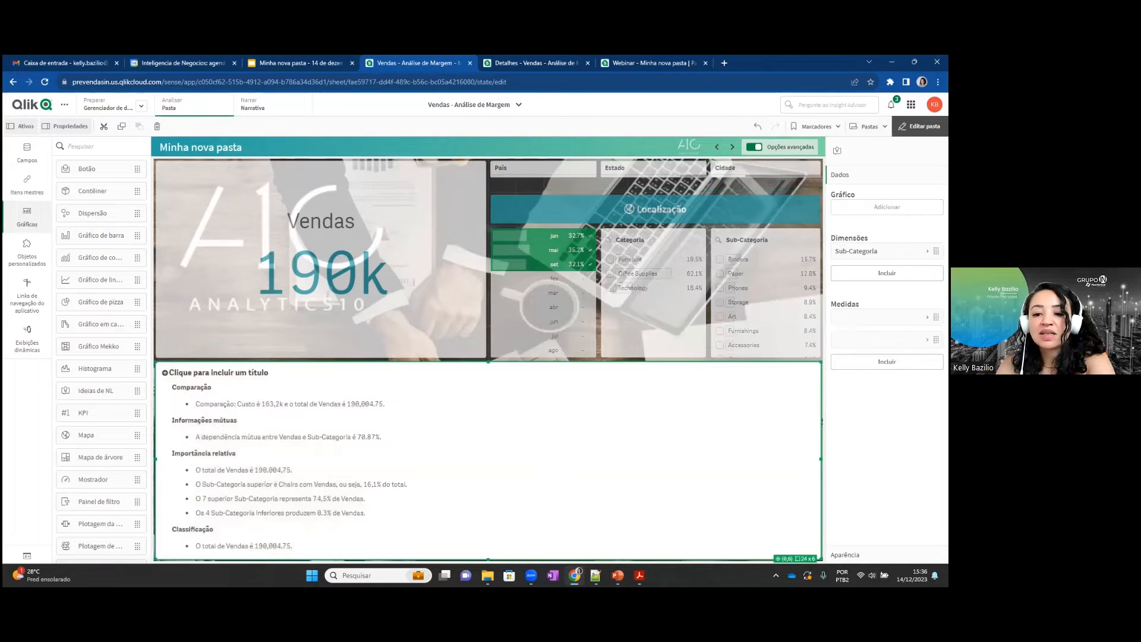
left_click_drag(521, 460, 486, 458)
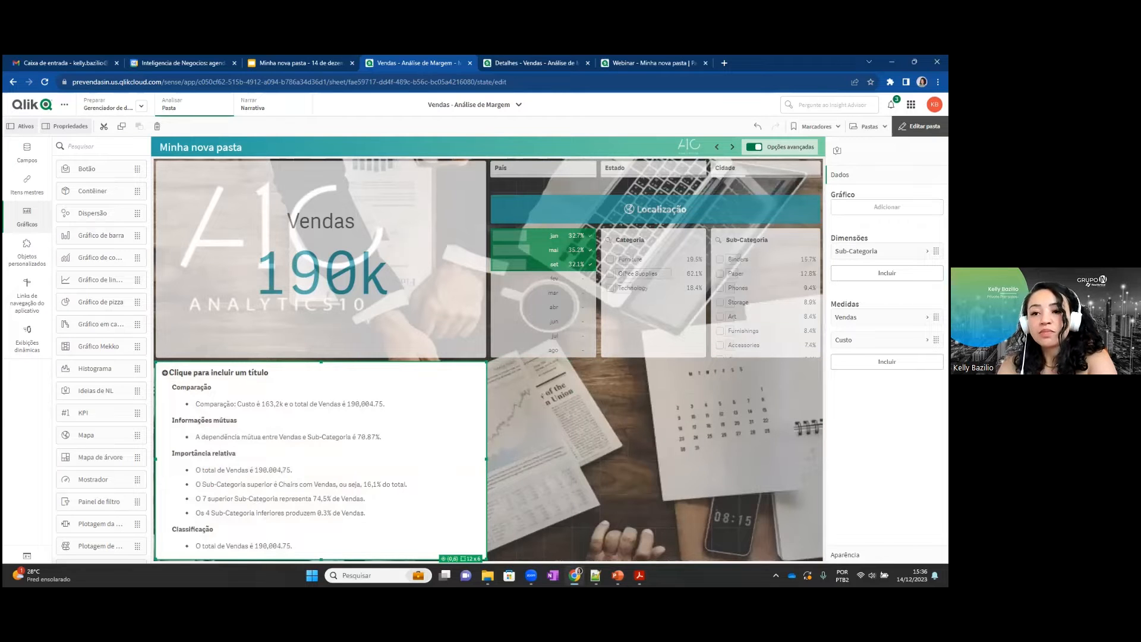
left_click(919, 126)
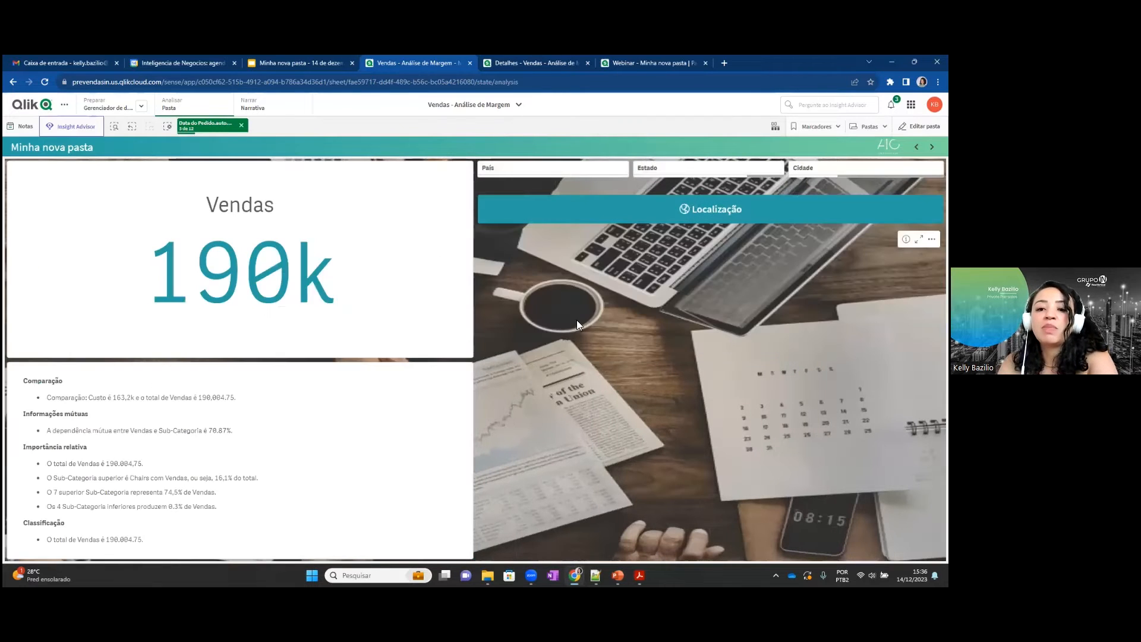
Filter the sheet by Office Supplies in the Categoria list box and confirm the selection.
mouse_move(430, 298)
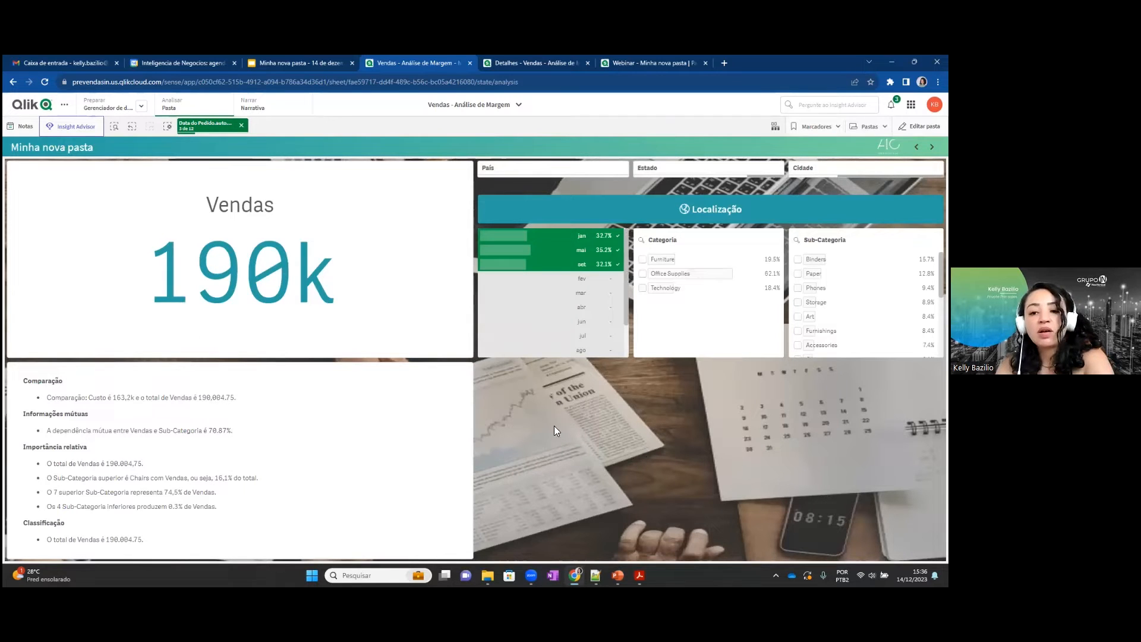
left_click(644, 275)
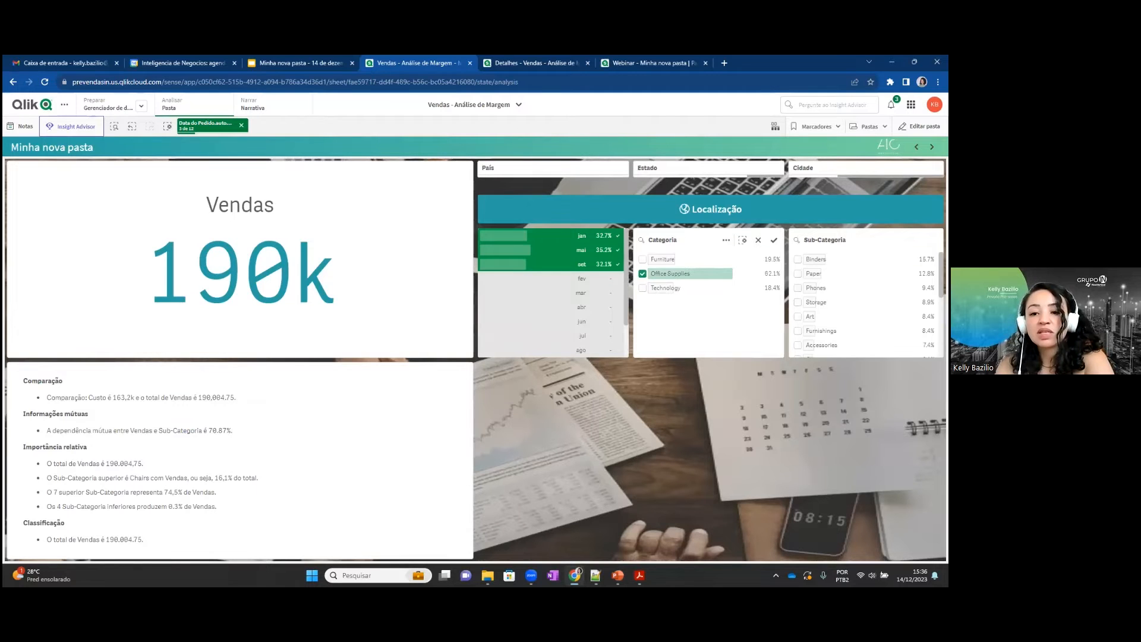
left_click(774, 240)
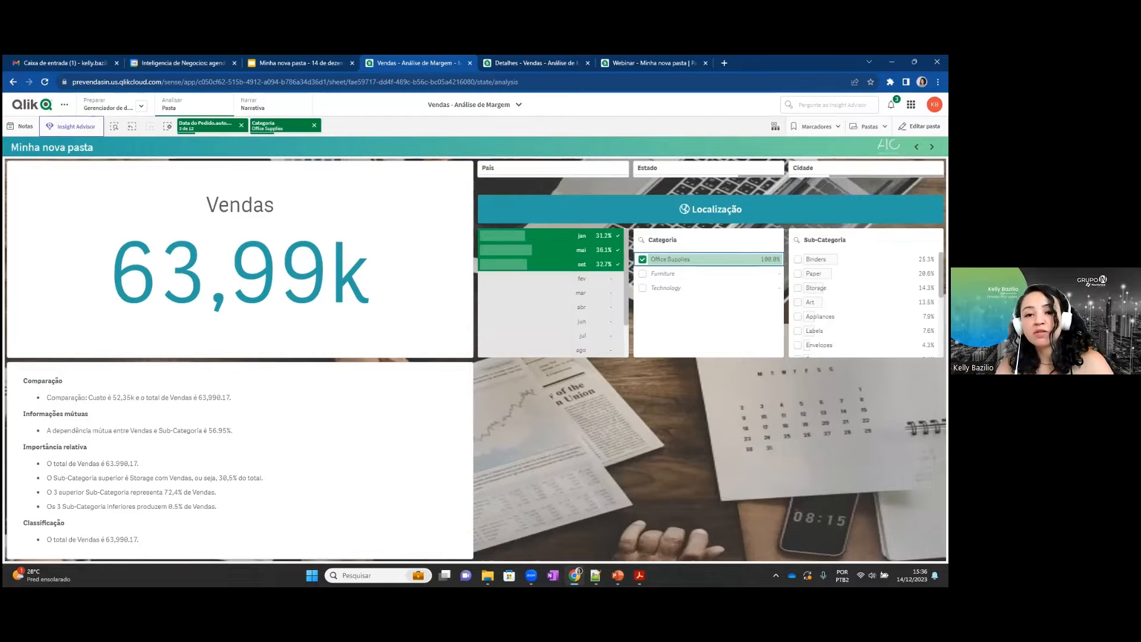
Switch to the PowerPoint slide show and advance to the slide showing the Total sales and cost table with chart exploration.
key("alt+Tab")
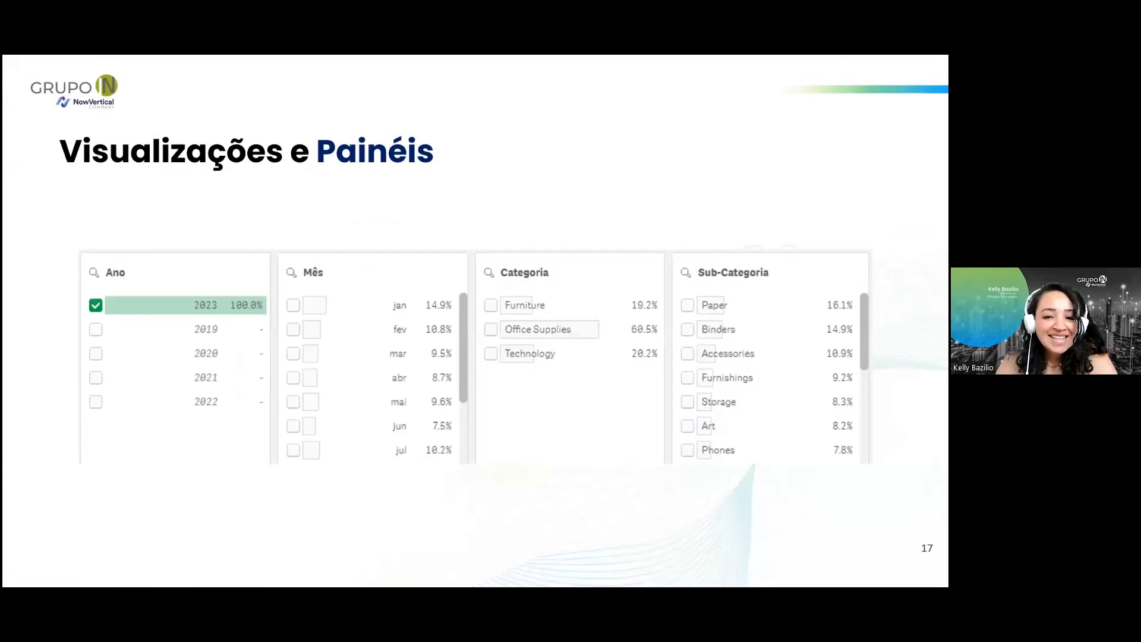
left_click(498, 489)
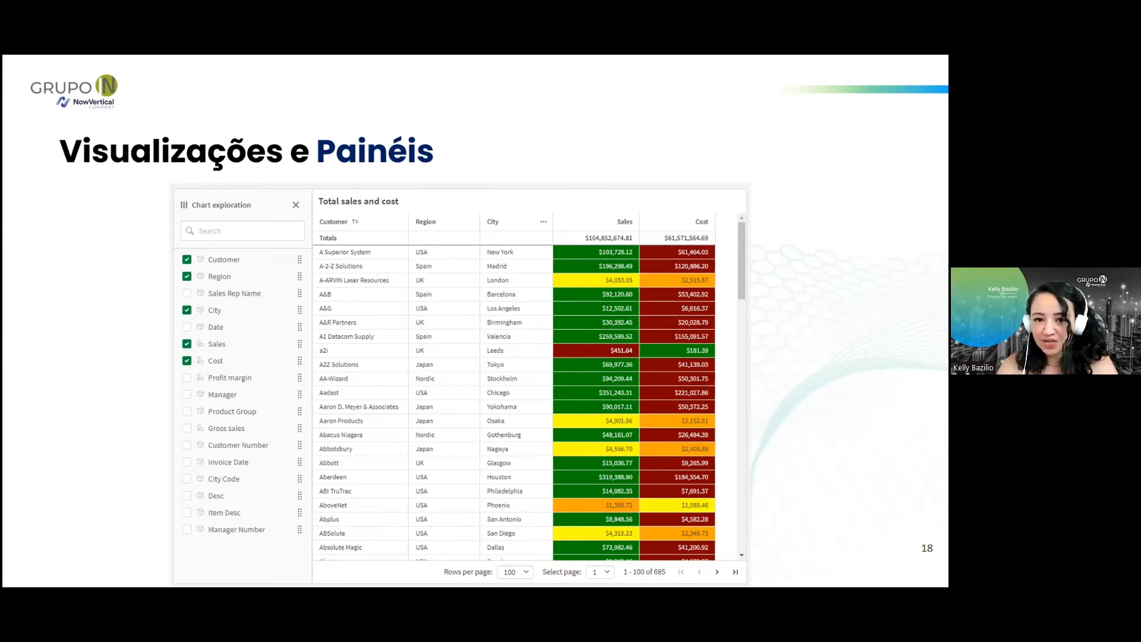
Switch back to the Qlik app, create a new private sheet and open it for editing.
key("alt+Tab")
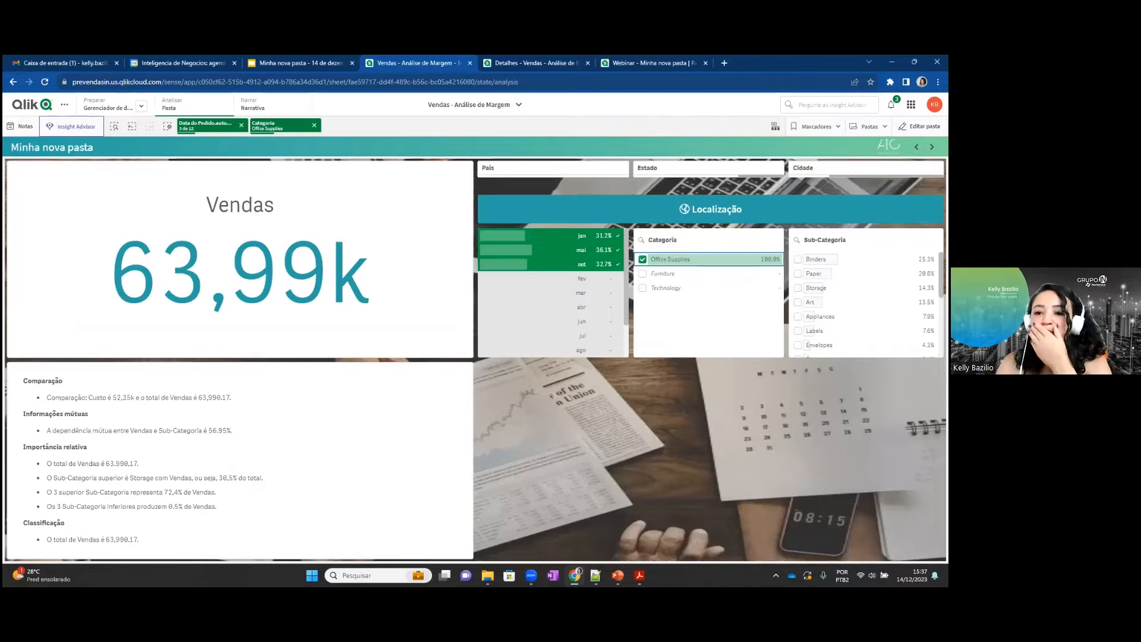
left_click(869, 126)
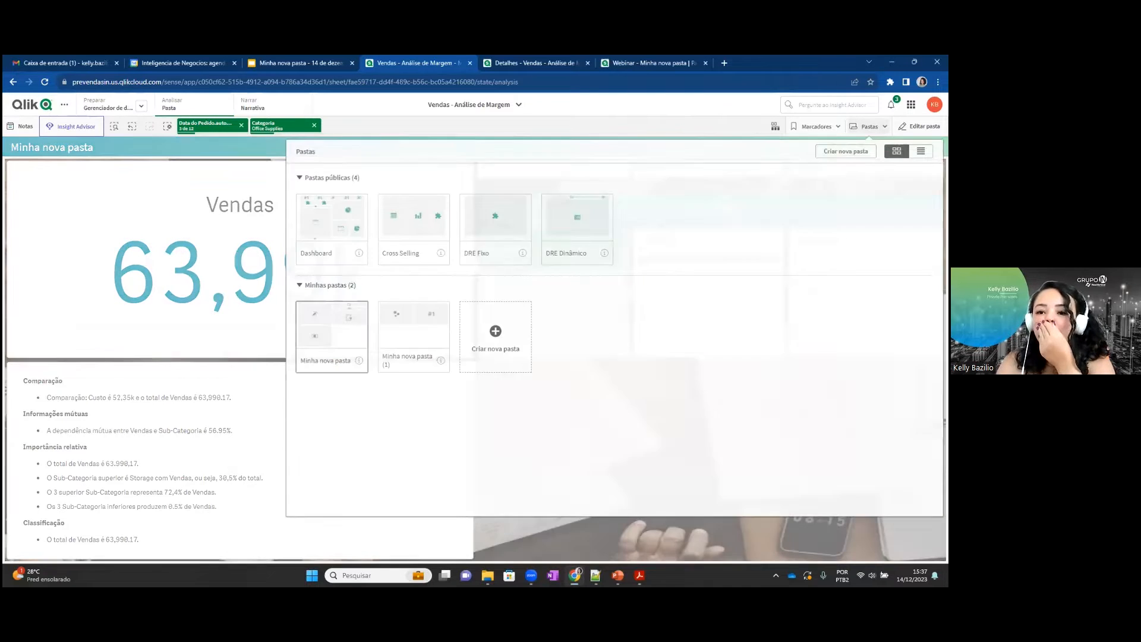
left_click(484, 343)
left_click(502, 337)
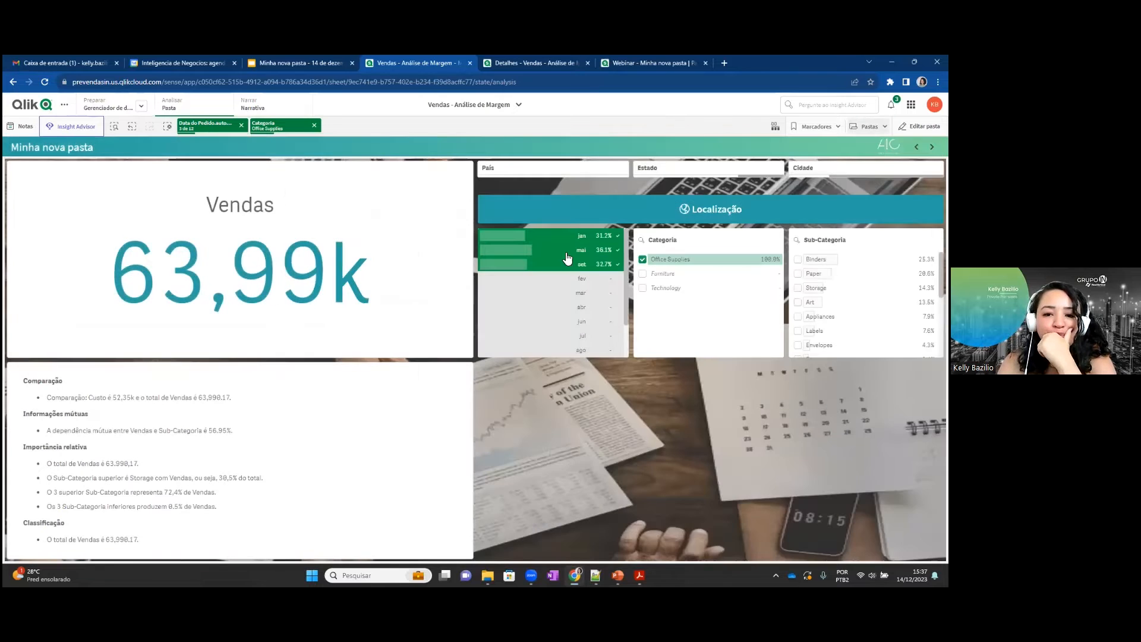
left_click(919, 126)
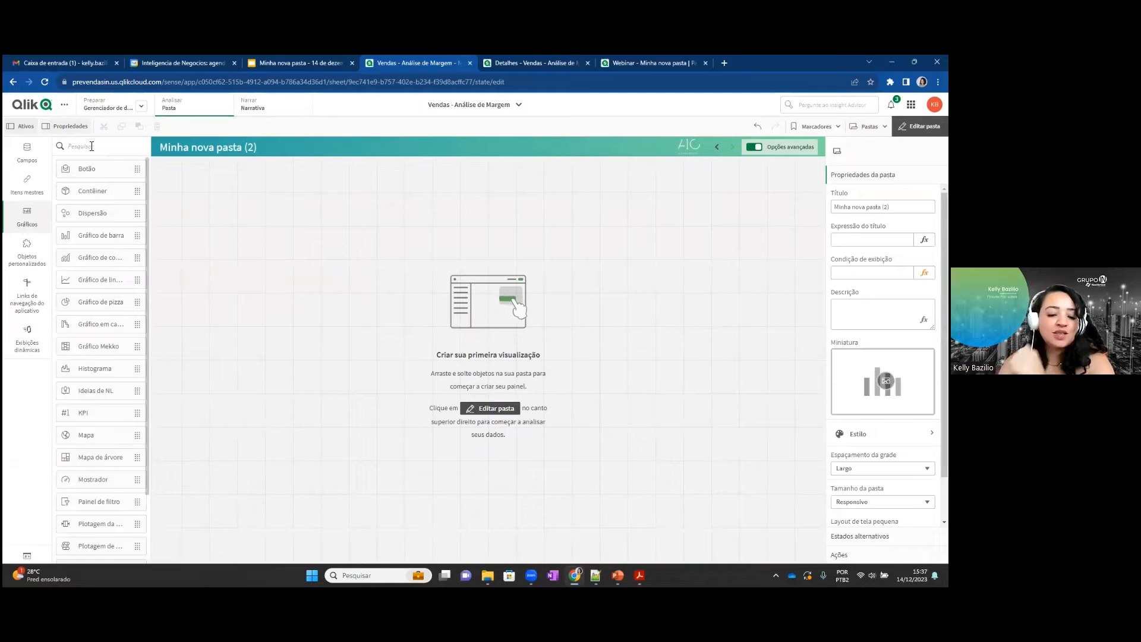
Find the Straight table among the custom objects with "tabl", add it to the sheet and enlarge it to fill the whole grid.
type("ta")
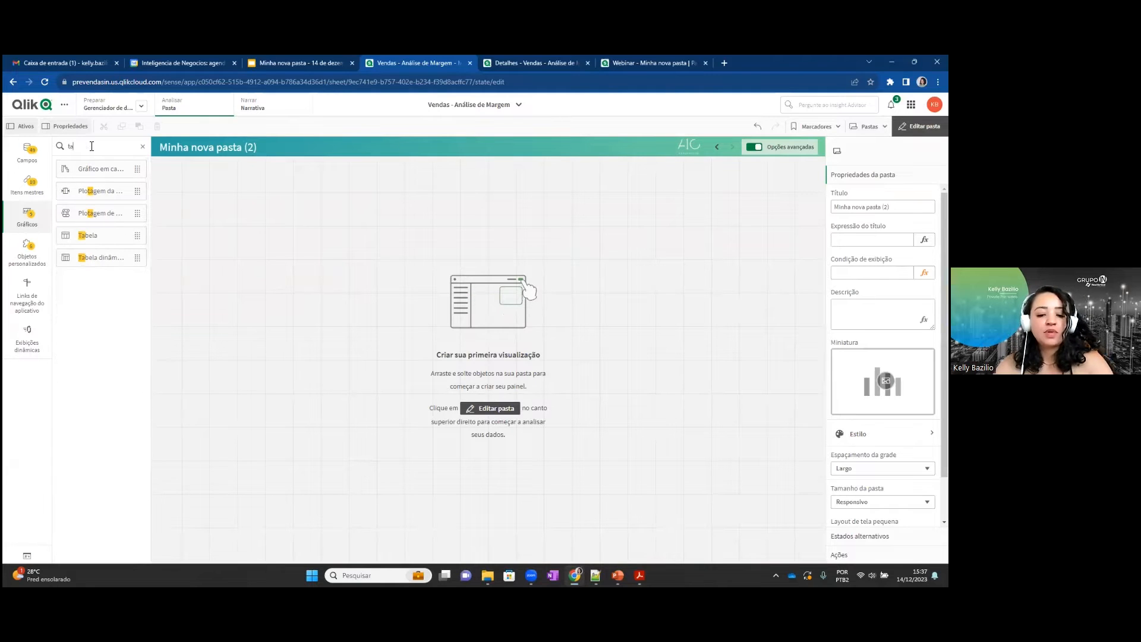
type("bl")
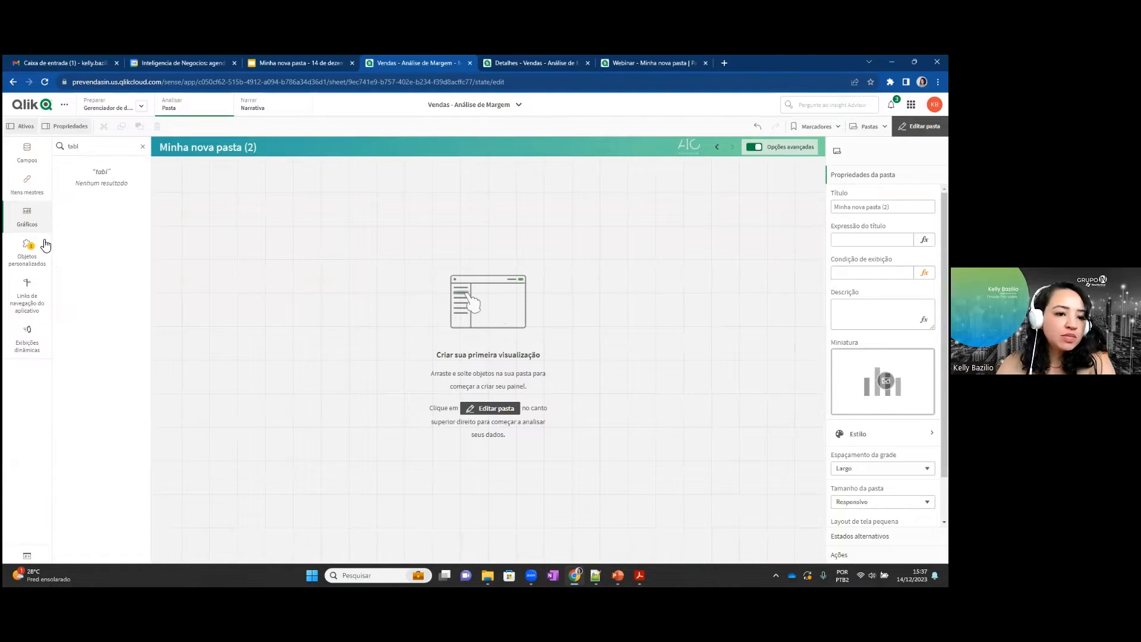
left_click(29, 254)
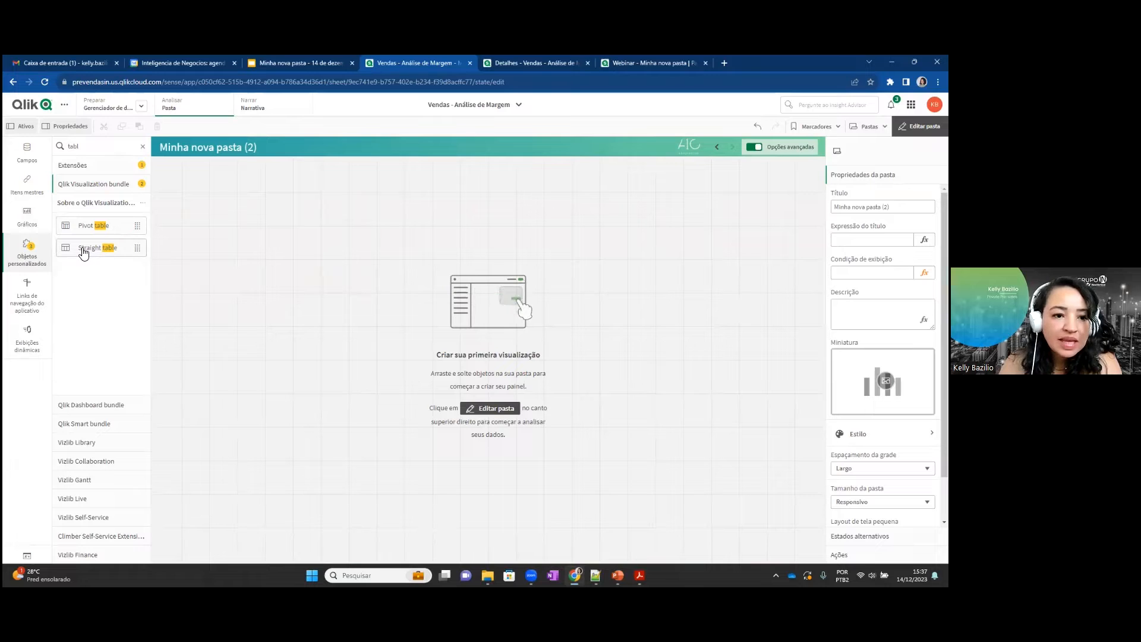
left_click_drag(83, 254, 279, 229)
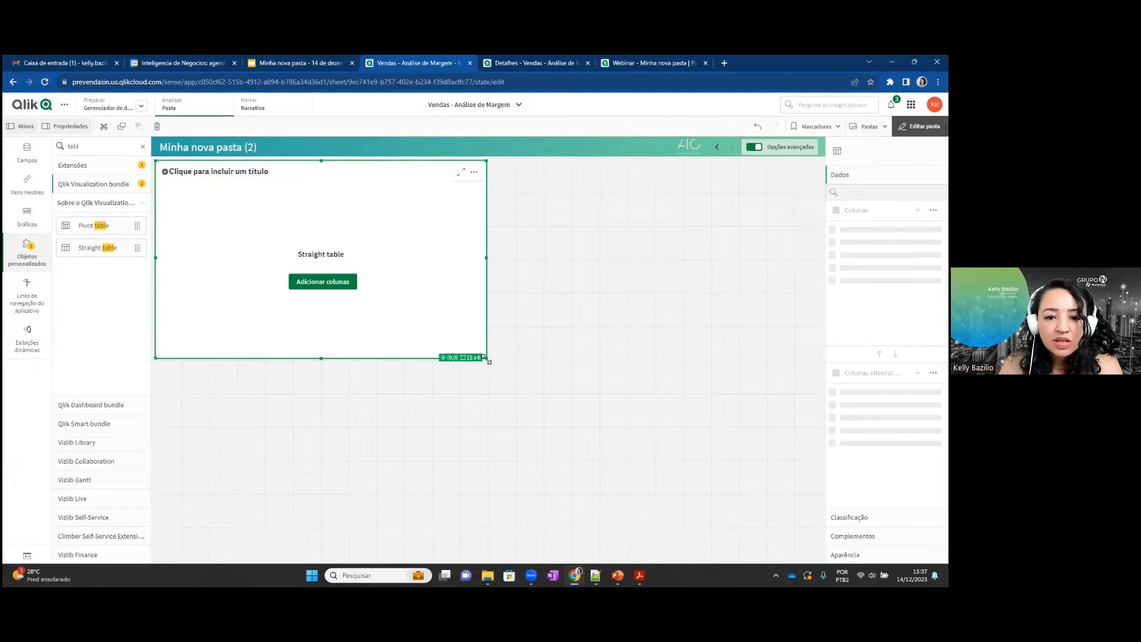
left_click_drag(488, 359, 820, 559)
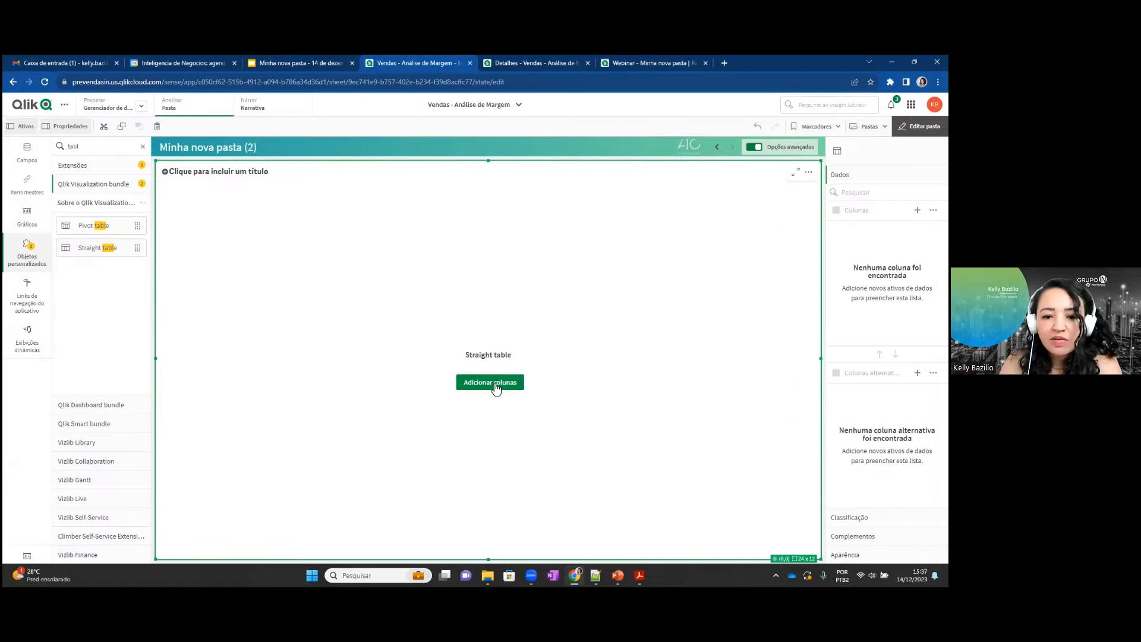
Open the straight table's fields and master items picker and examine its dimensions, source-table filter and measures.
left_click(499, 384)
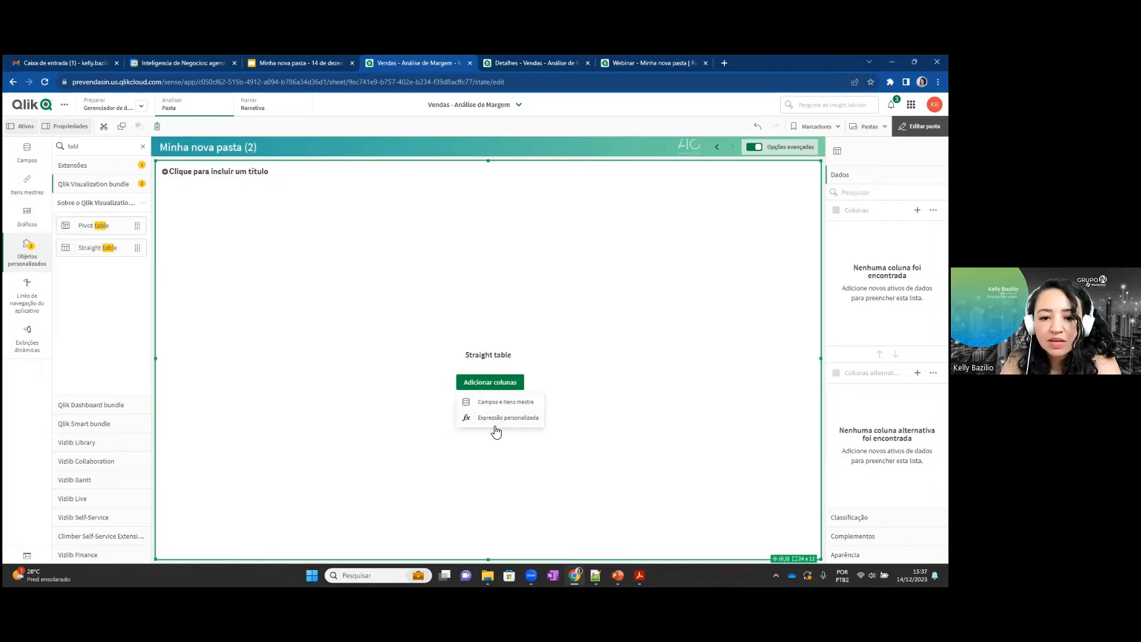
left_click(499, 403)
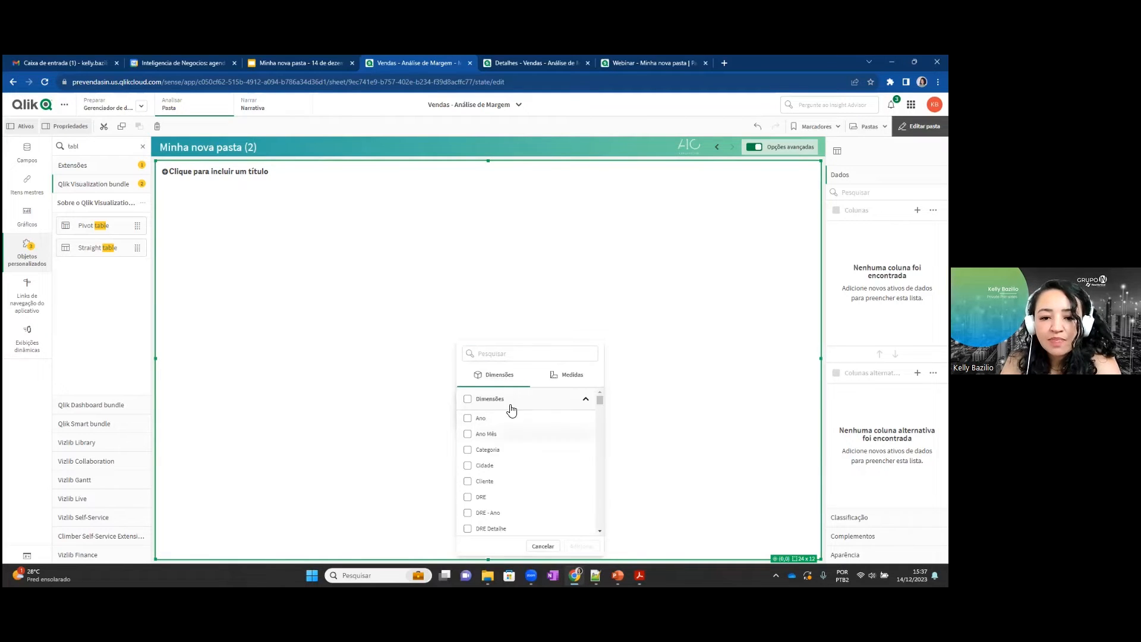
scroll(504, 454, "down", 5)
scroll(507, 461, "up", 3)
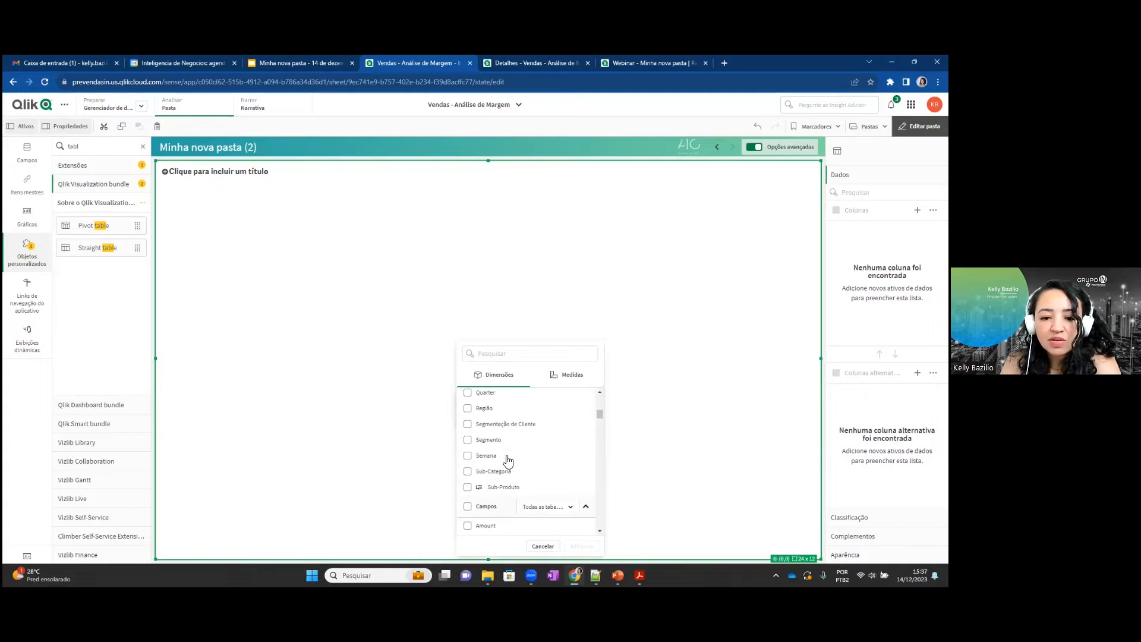
scroll(508, 475, "up", 3)
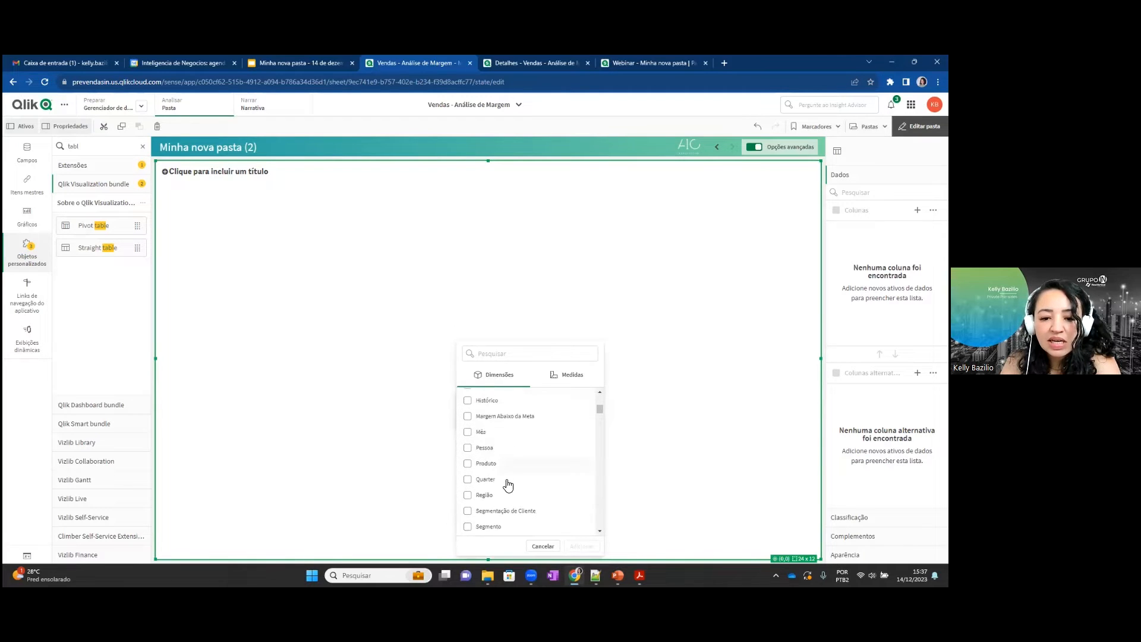
scroll(519, 481, "down", 3)
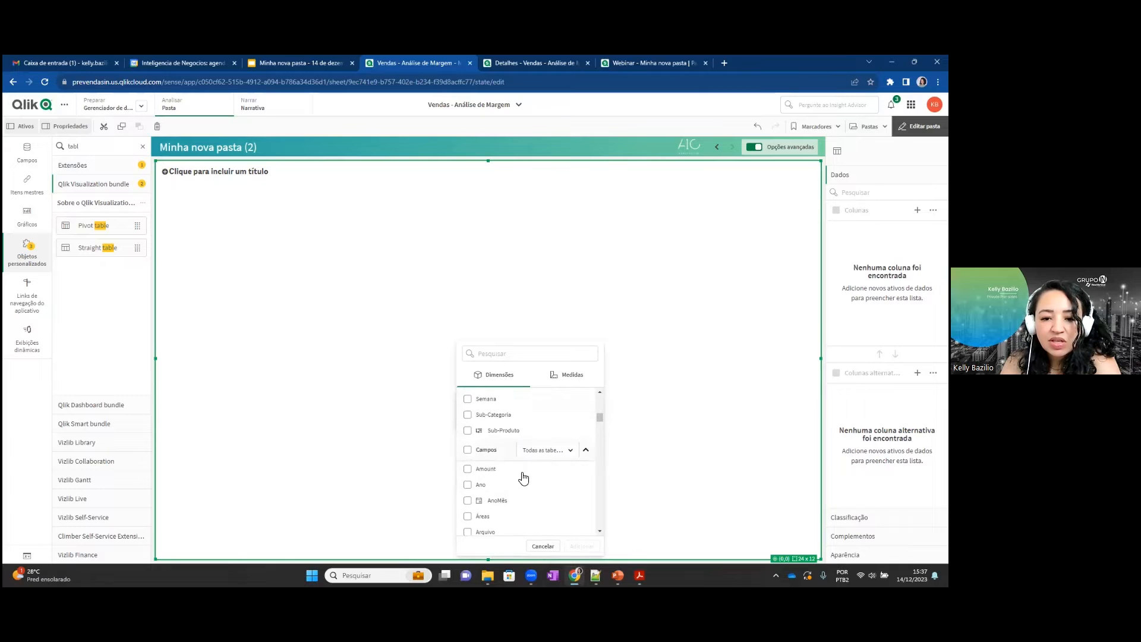
left_click(543, 458)
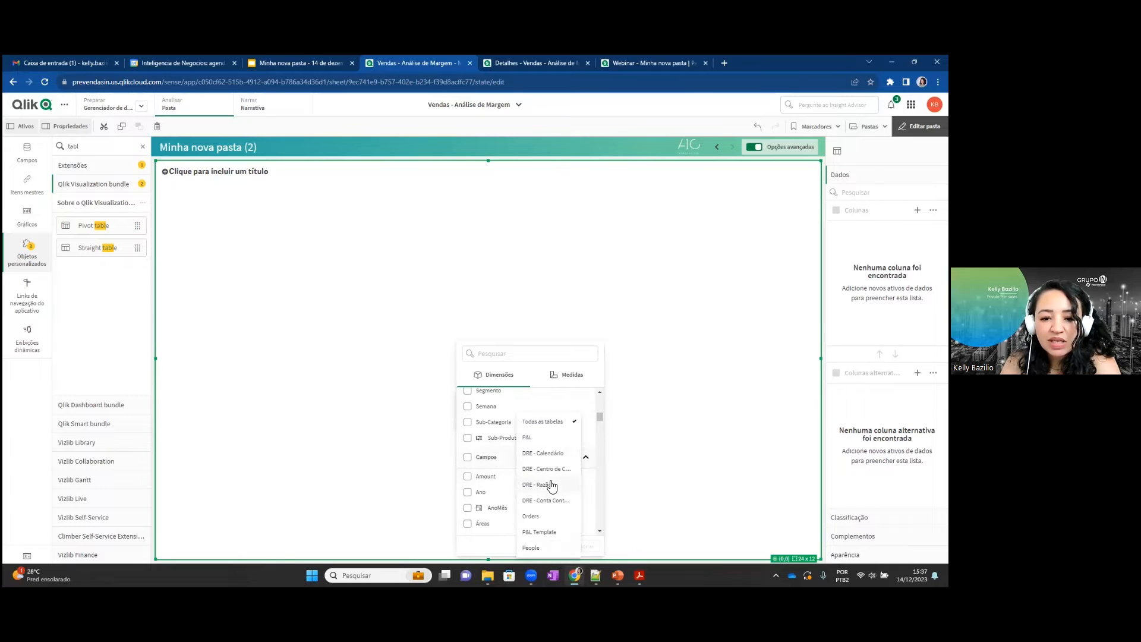
left_click(602, 445)
left_click(489, 377)
left_click(546, 381)
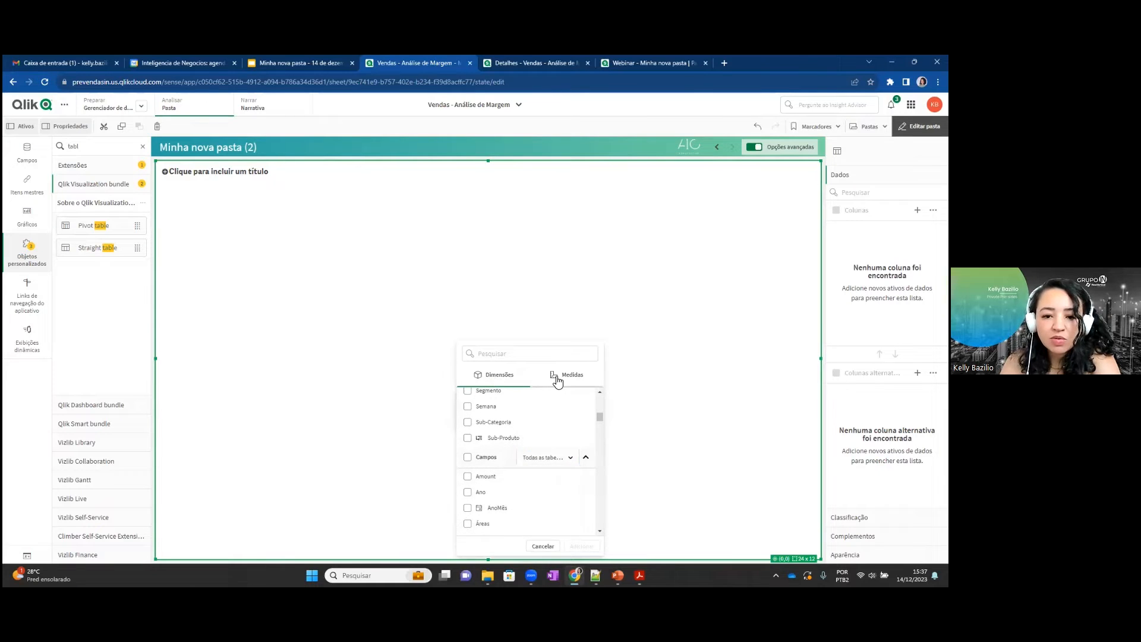
left_click(492, 382)
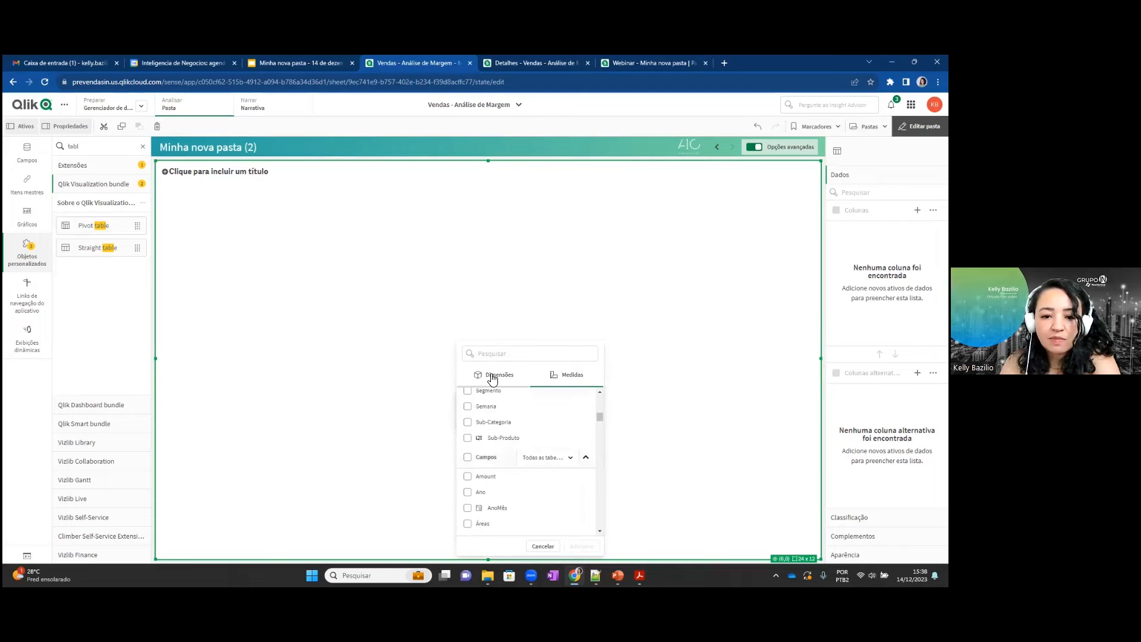
Add all master dimensions and all master measures as columns of the straight table and leave sheet editing.
left_click(466, 399)
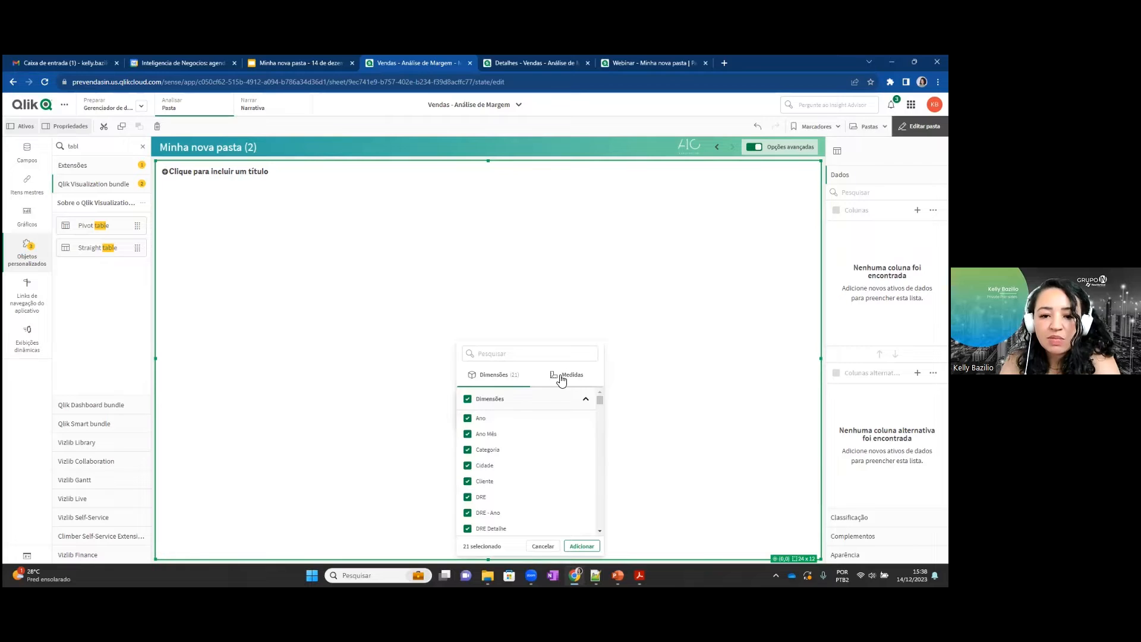
left_click(561, 381)
left_click(467, 400)
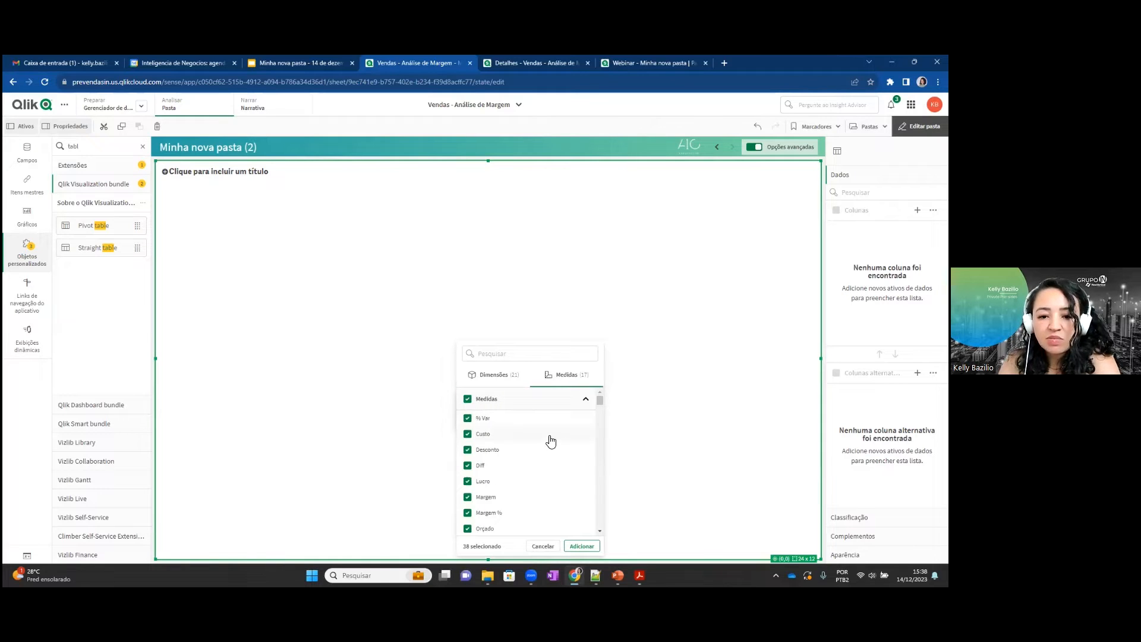
left_click(582, 545)
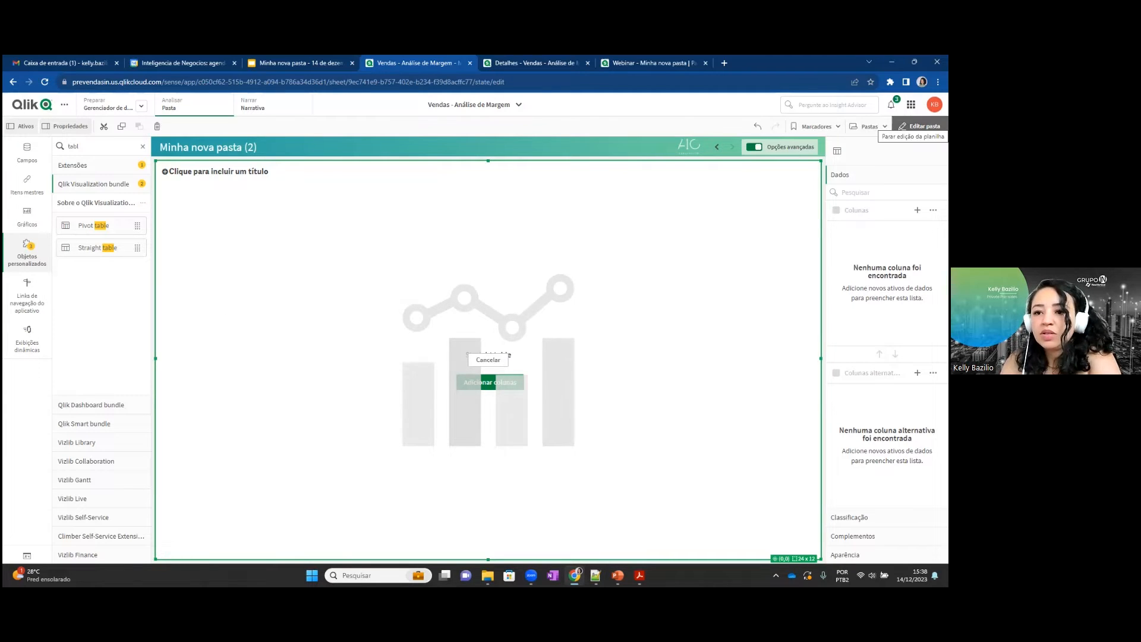
left_click(919, 126)
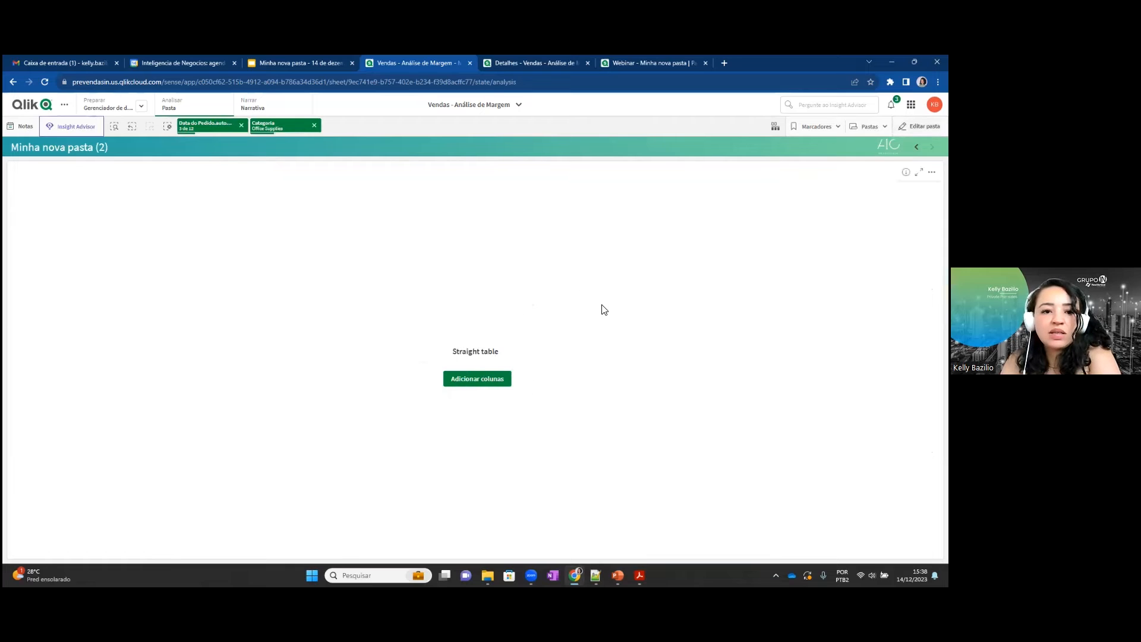
Clear all selections, then retry the straight table's data update by cancelling it and reloading the page.
left_click(168, 127)
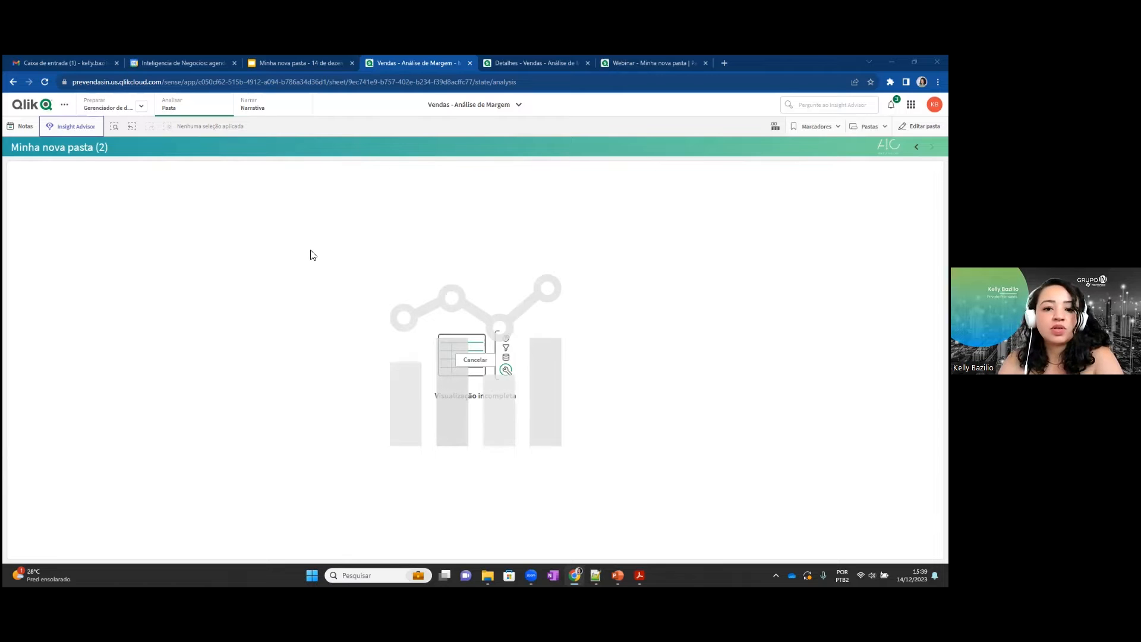
left_click(478, 361)
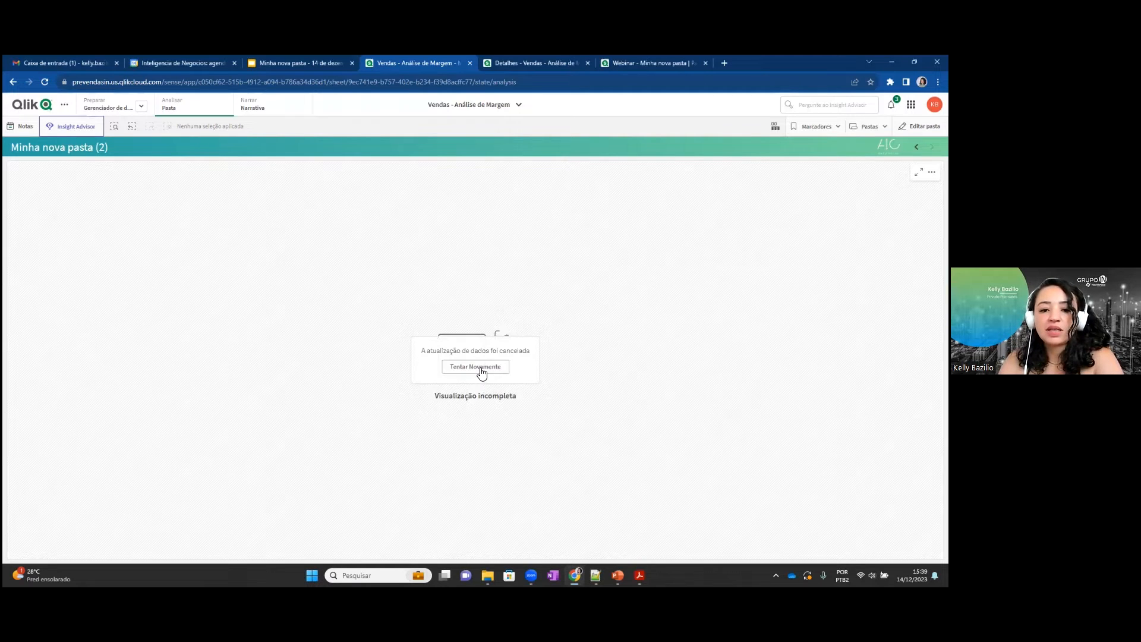
left_click(481, 368)
left_click(44, 84)
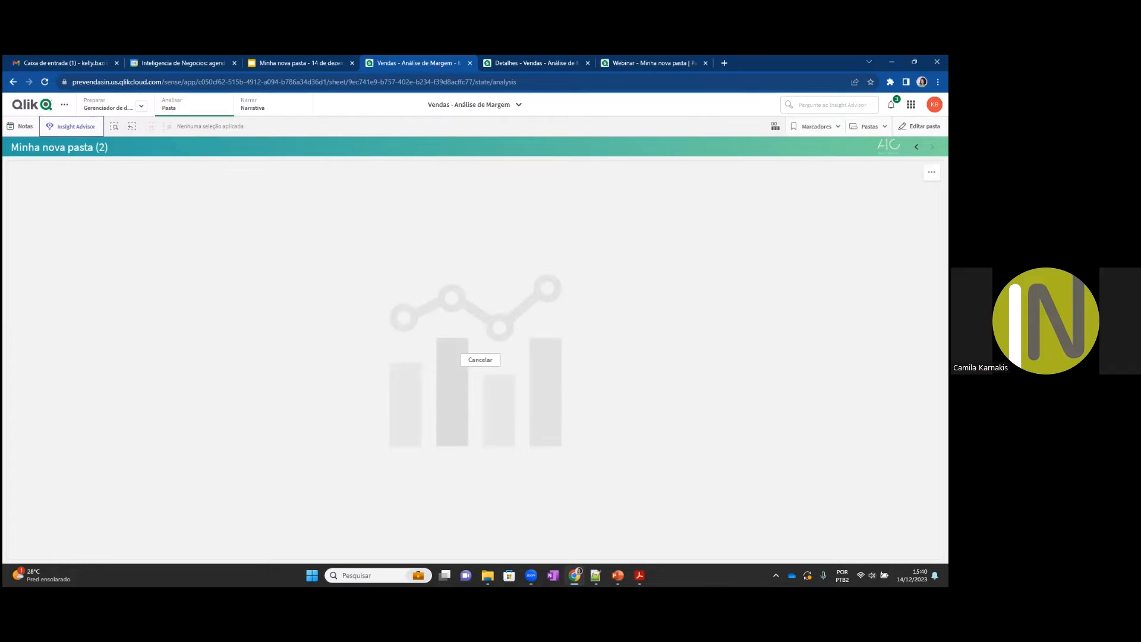
Switch to the PowerPoint slide show and advance to the Relatórios e Alertas slide.
key("alt+Tab")
key("alt+Tab")
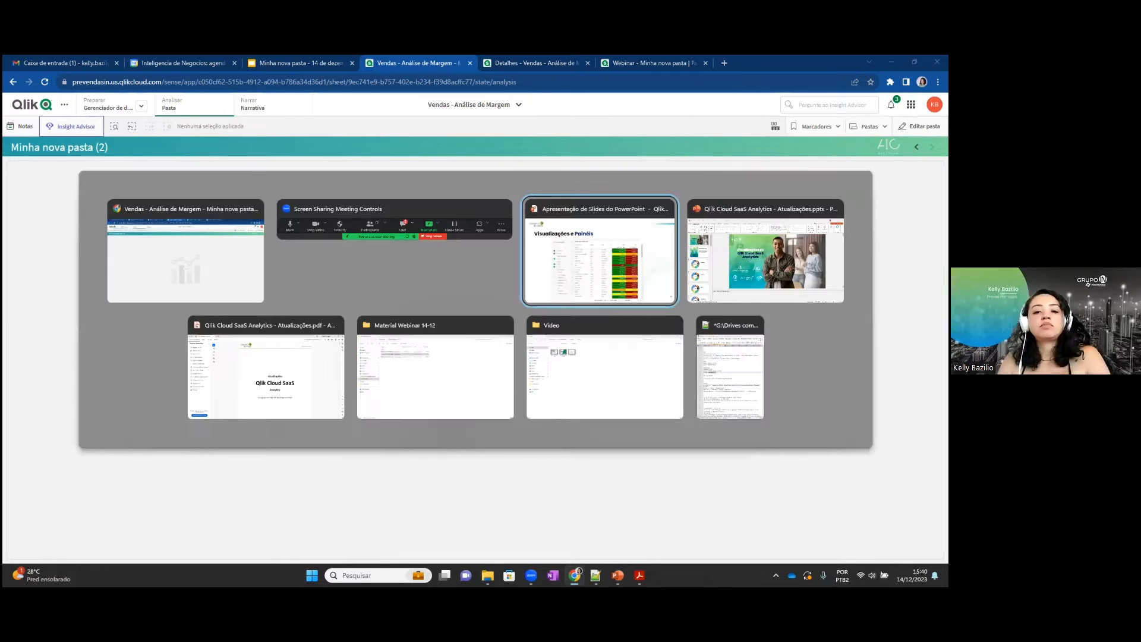
key("Right")
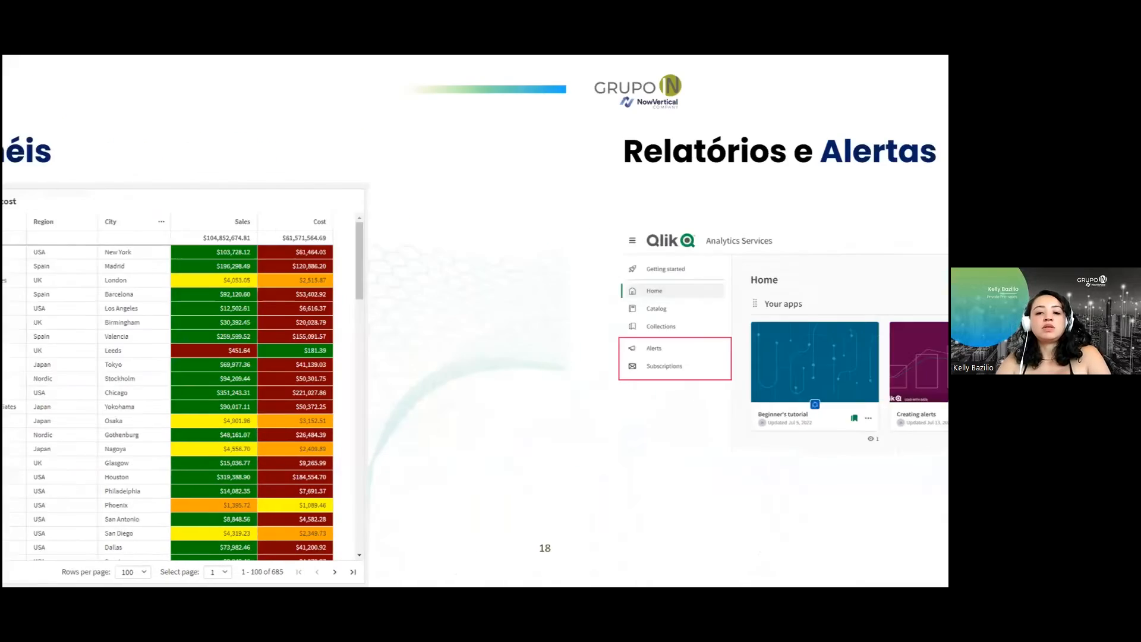
key("Left")
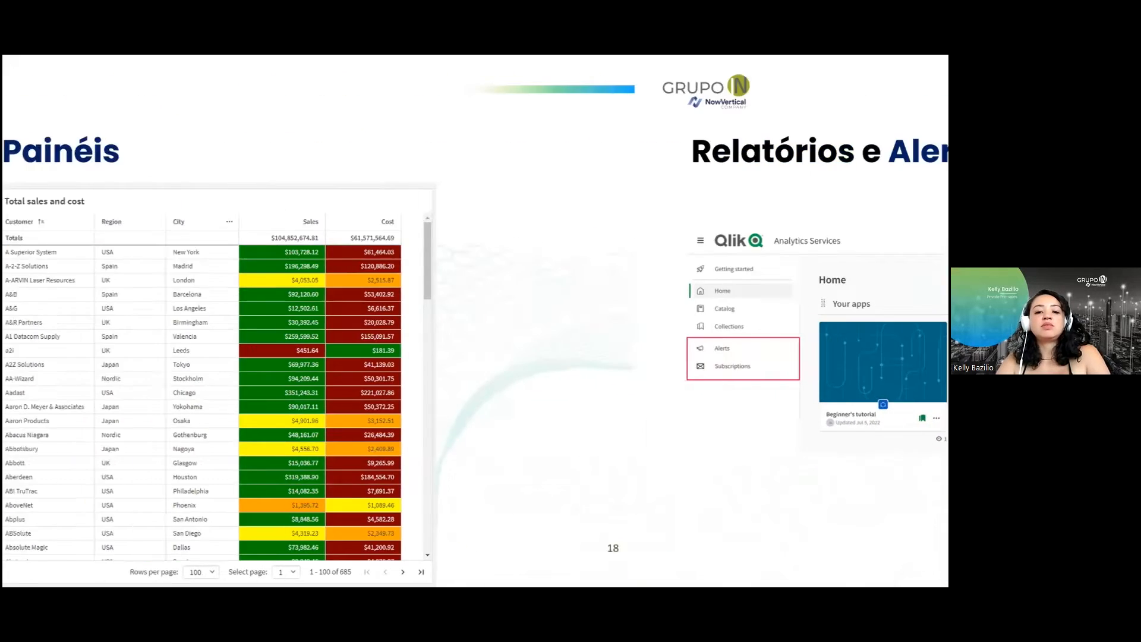
key("Right")
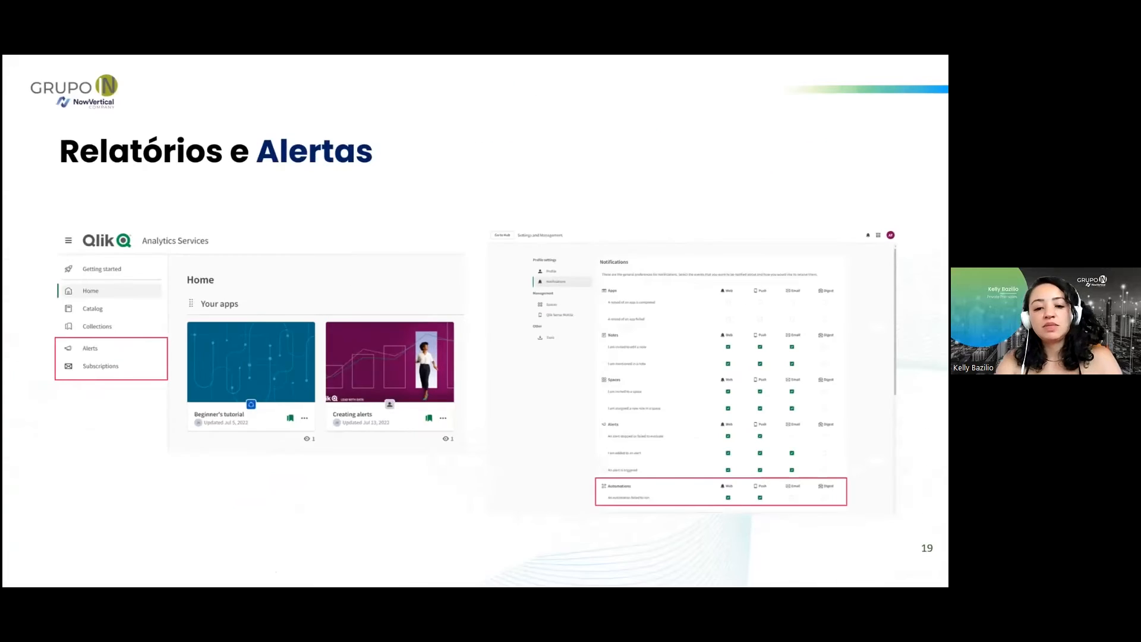
key("alt+Tab")
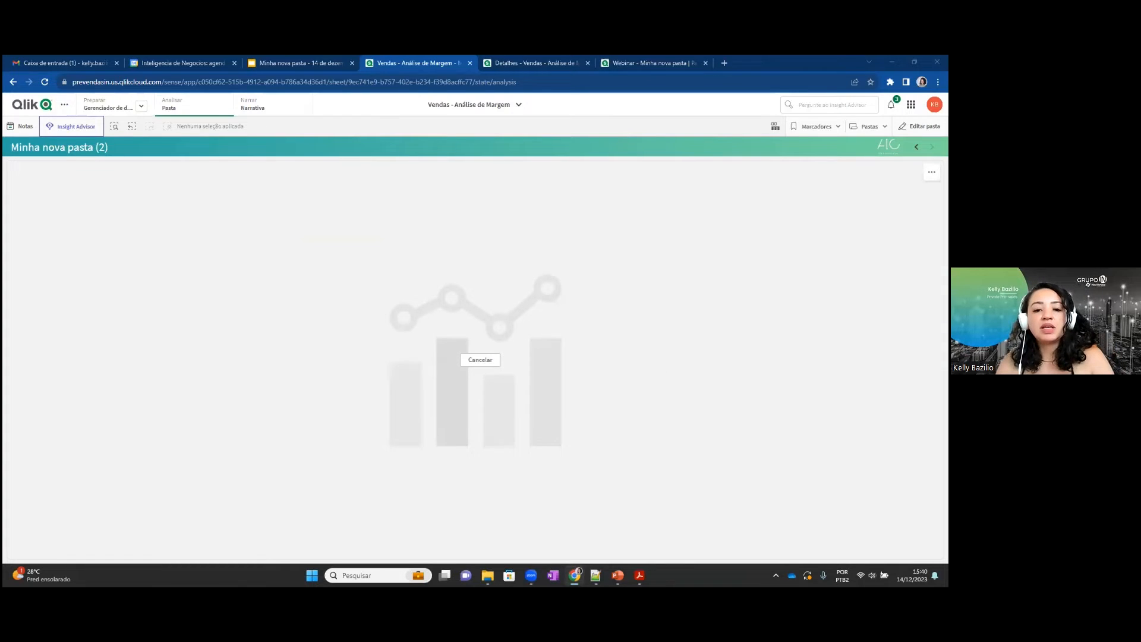
key("alt+Tab")
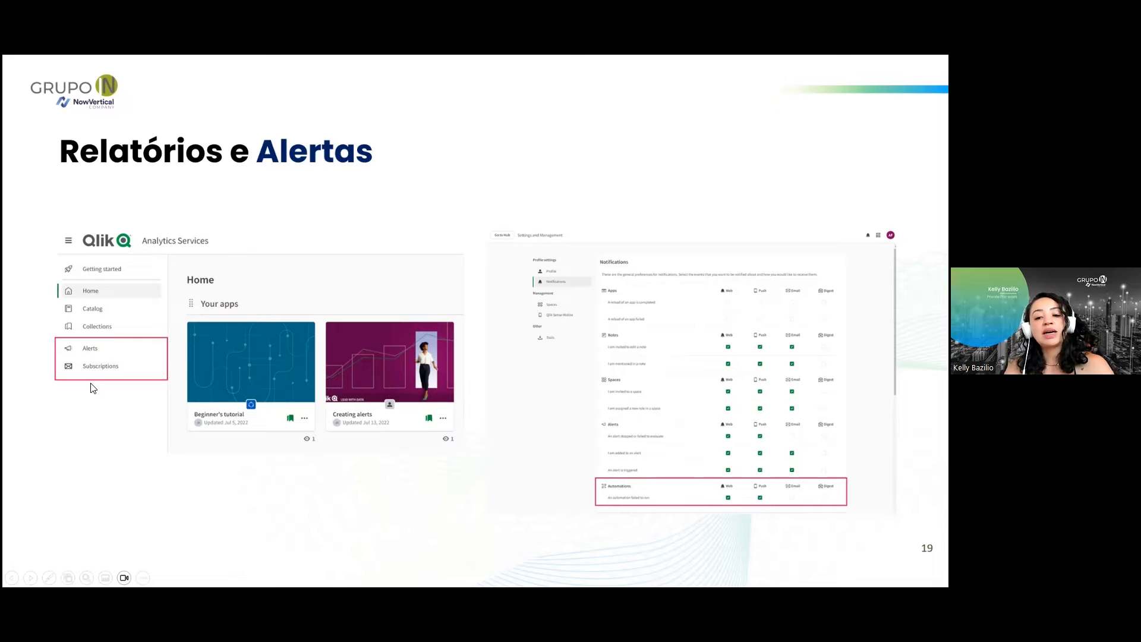
Switch to the browser, open the Qlik Cloud hub and view its Alertas and Assinaturas lists.
key("alt+Tab")
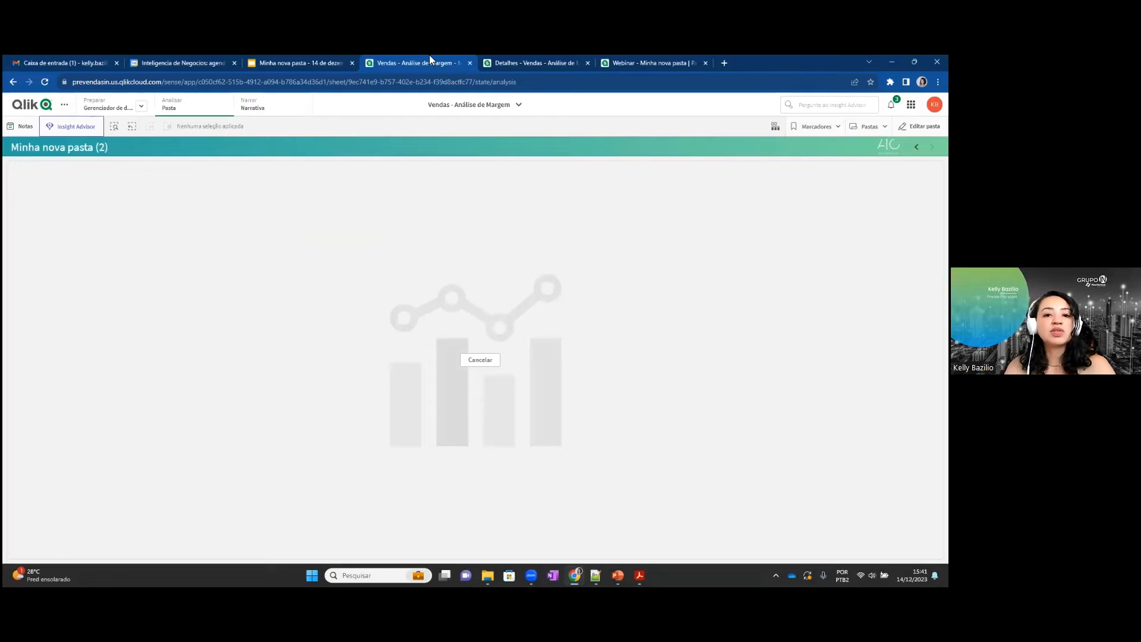
left_click(514, 57)
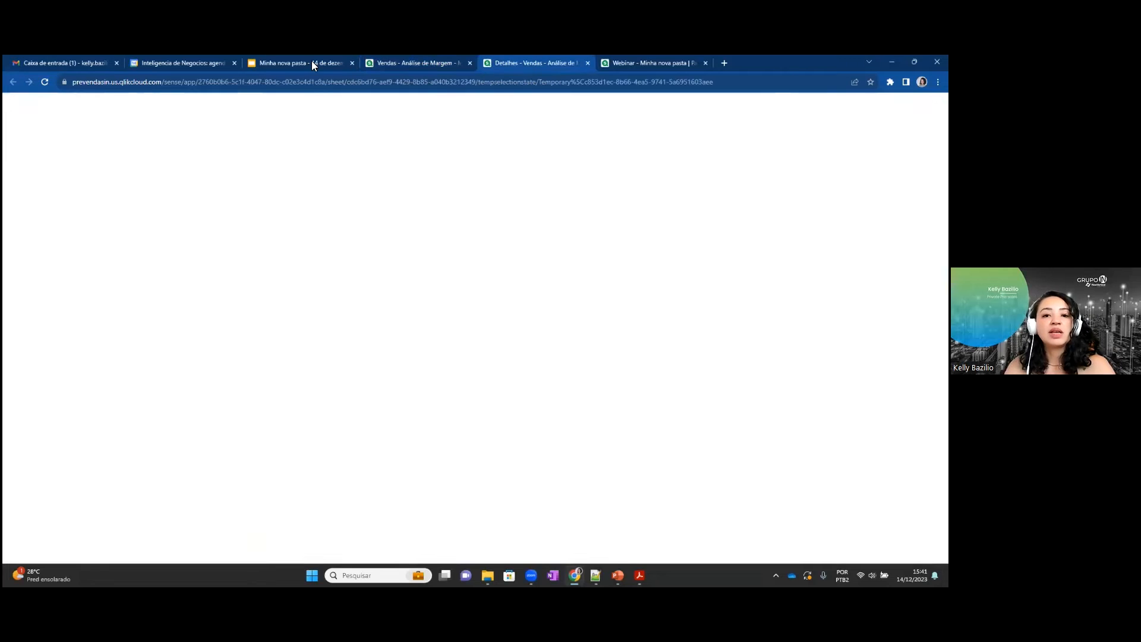
left_click(24, 109)
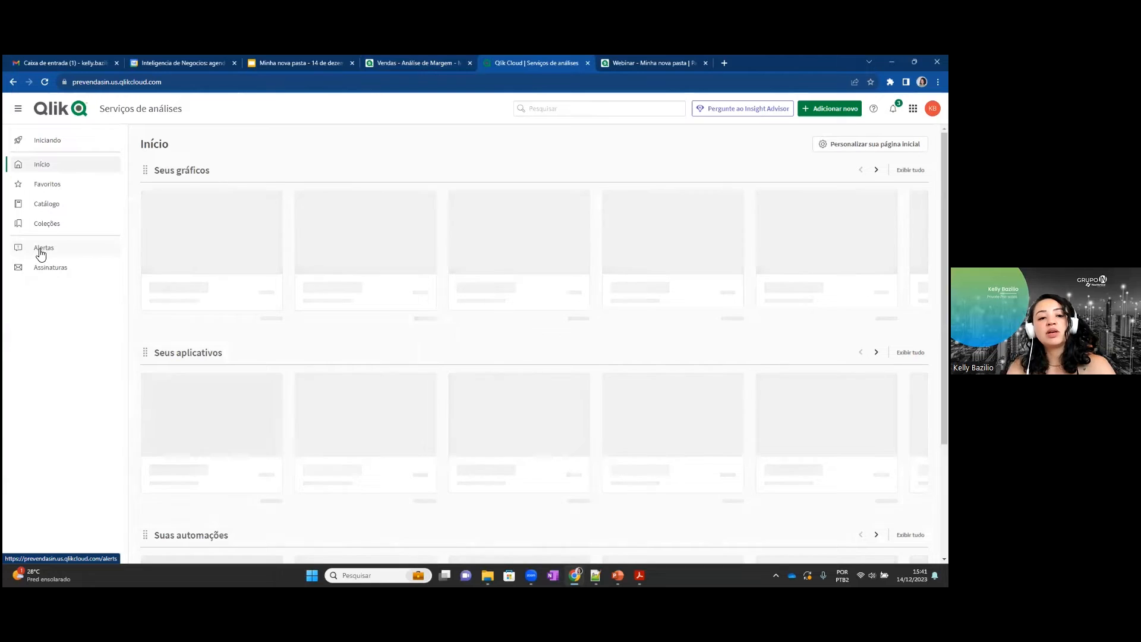
left_click(38, 252)
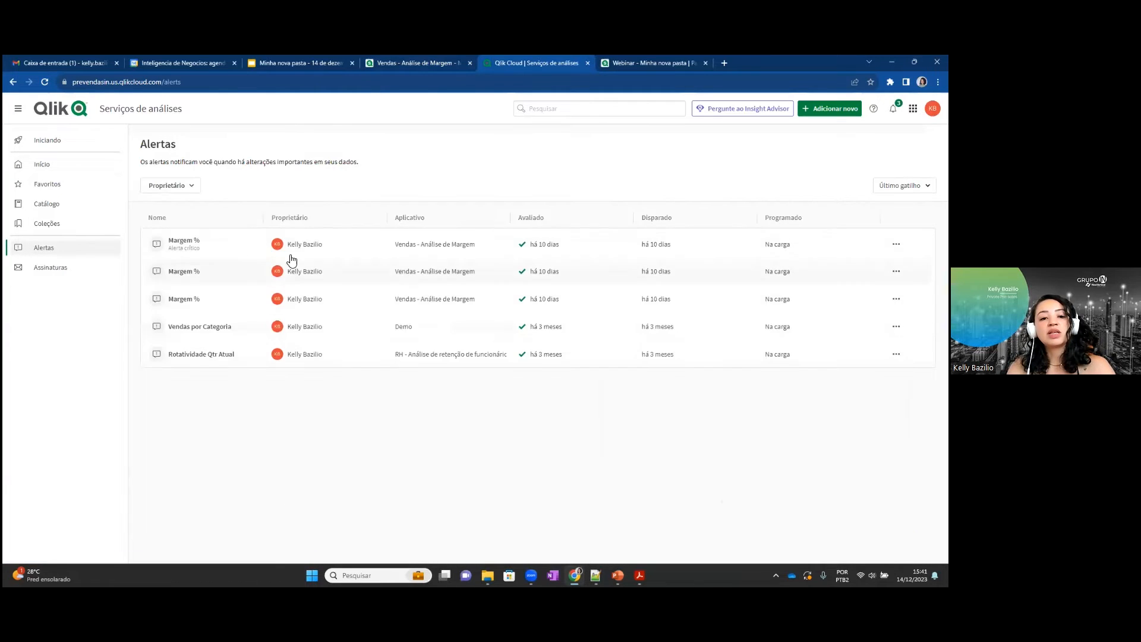
left_click(55, 273)
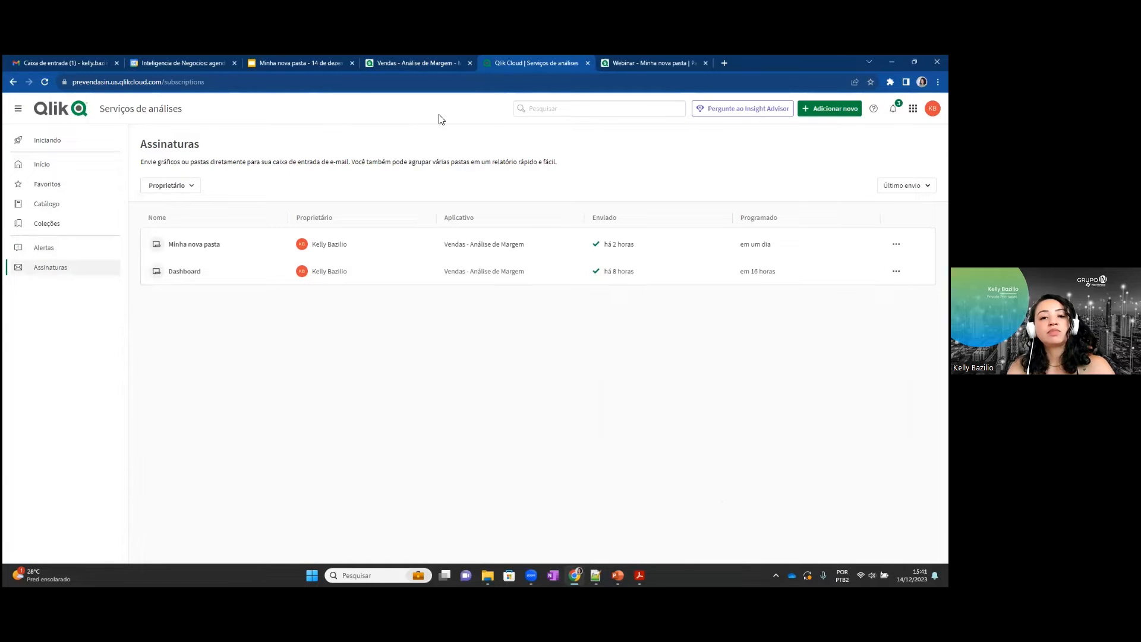
Glance at the Relatórios e Alertas slide, return to the browser and look over Notificações in the profile settings.
key("alt+Tab")
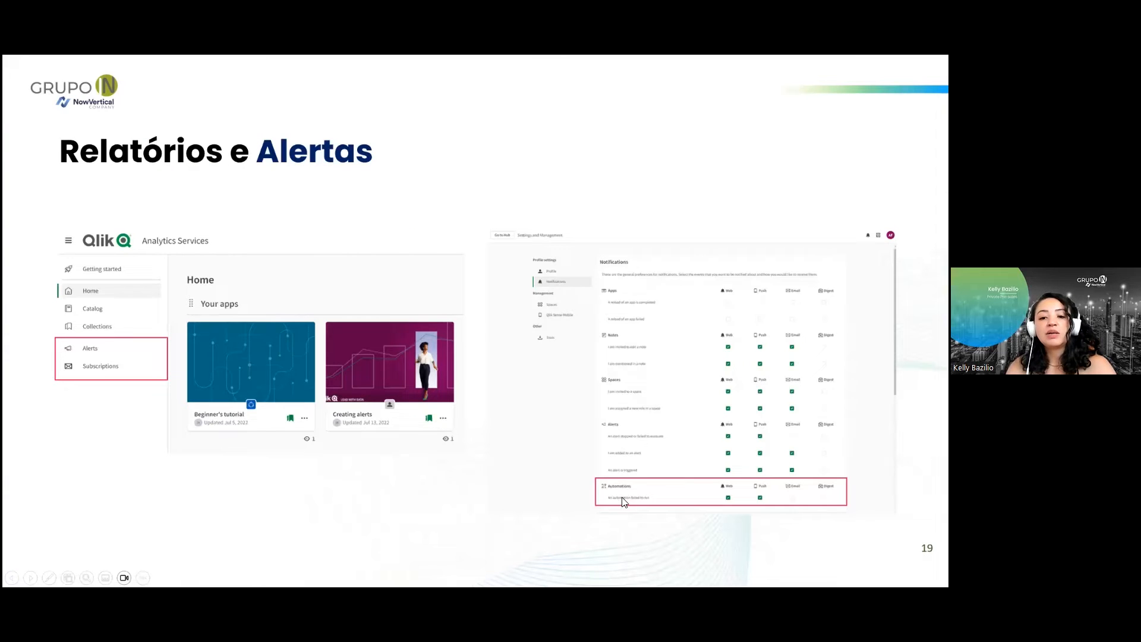
key("alt+Tab")
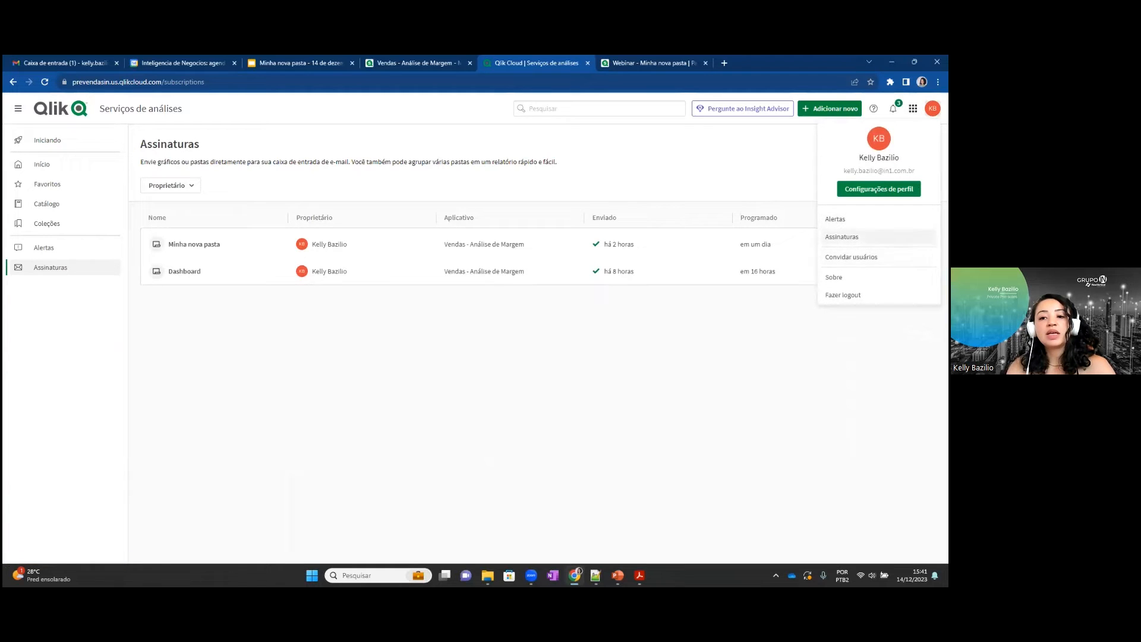
left_click(879, 189)
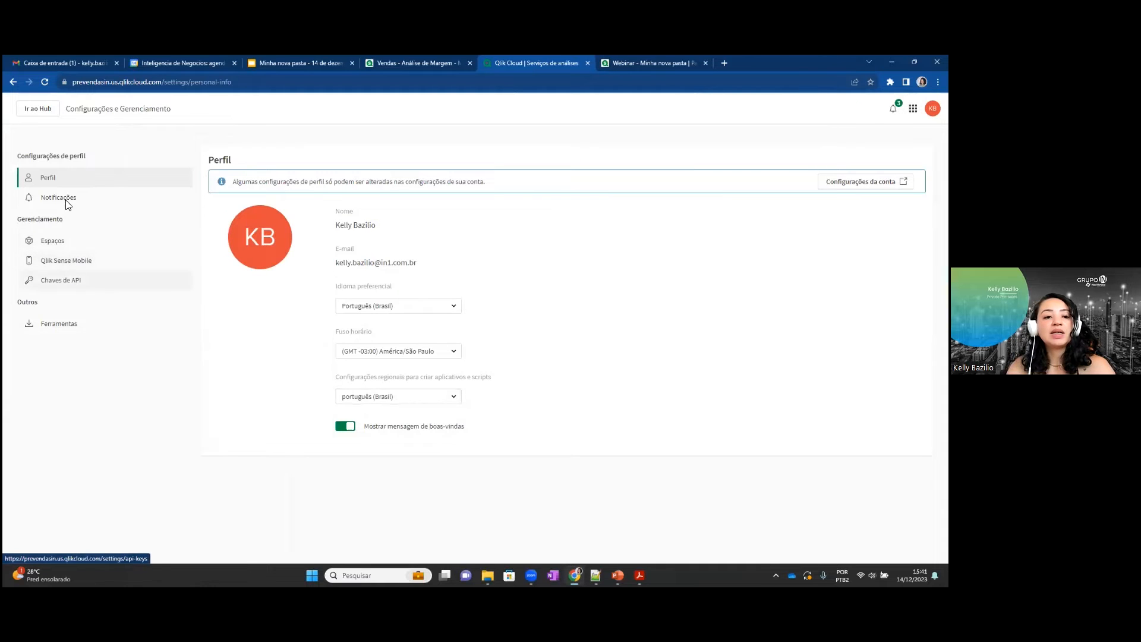
left_click(66, 196)
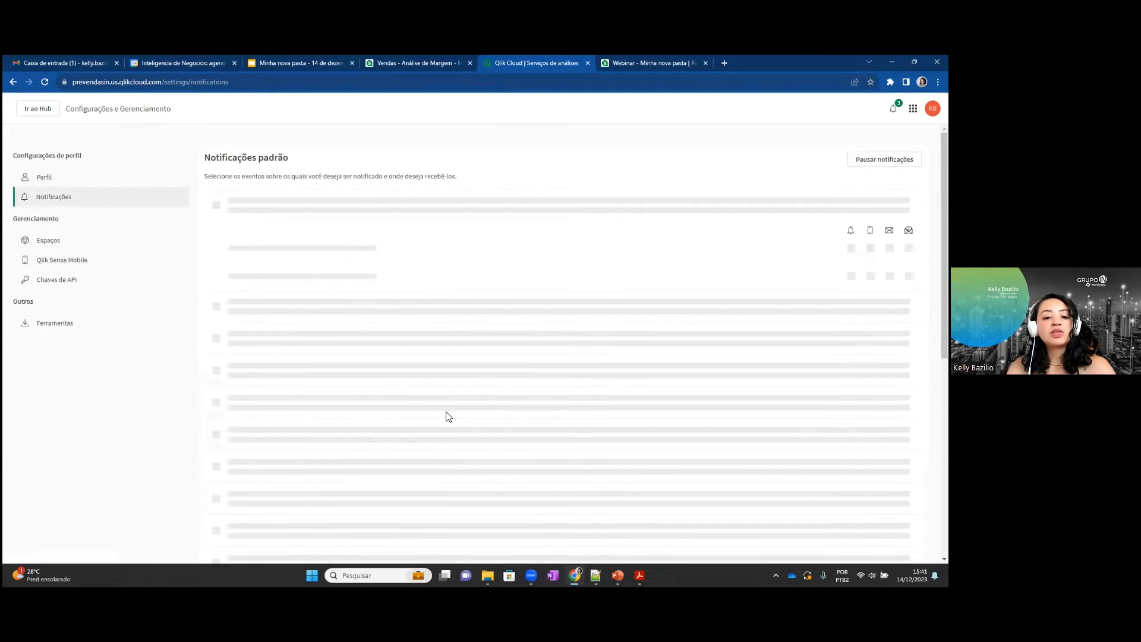
scroll(448, 416, "down", 6)
scroll(237, 338, "up", 1)
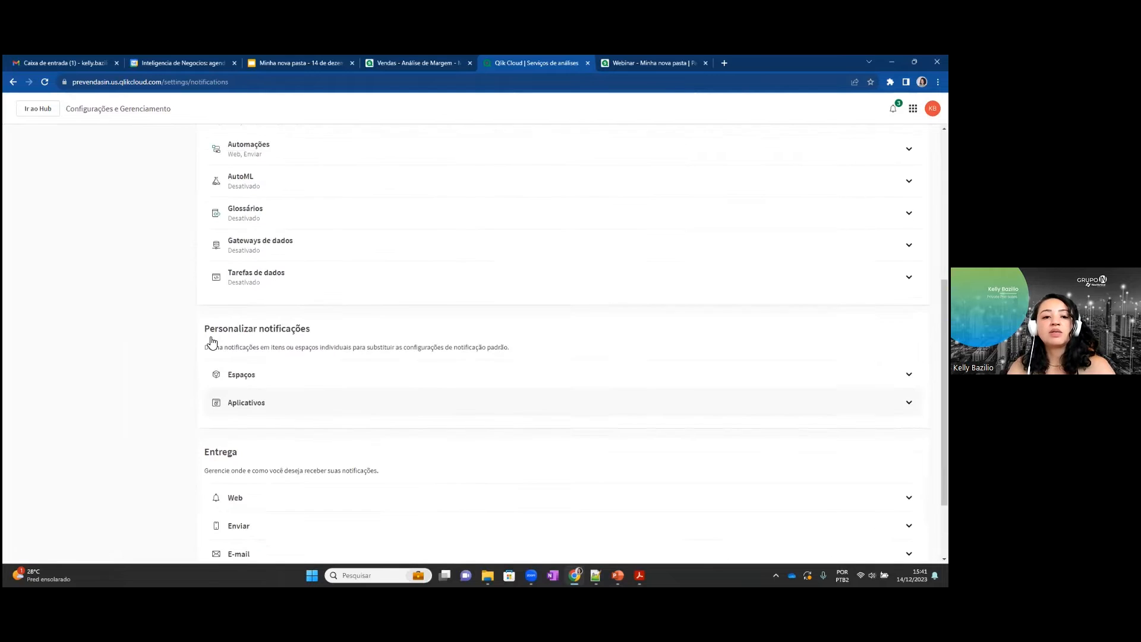
scroll(212, 342, "up", 4)
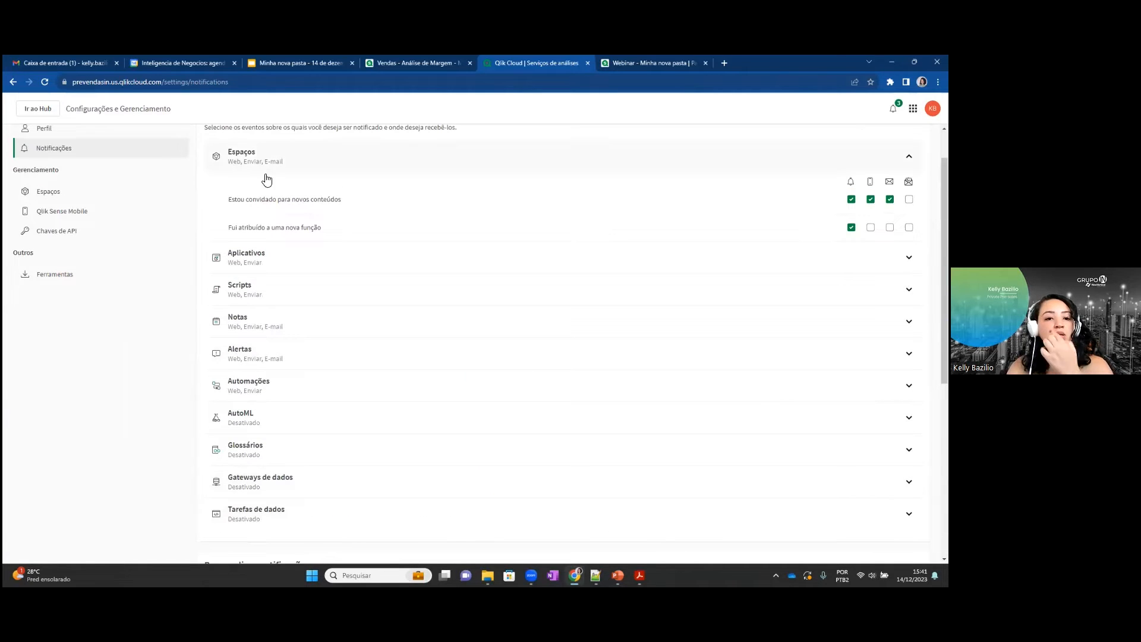
Expand the Automações, Scripts and Glossários notification categories and examine their events and delivery channels.
left_click(271, 383)
scroll(341, 398, "down", 2)
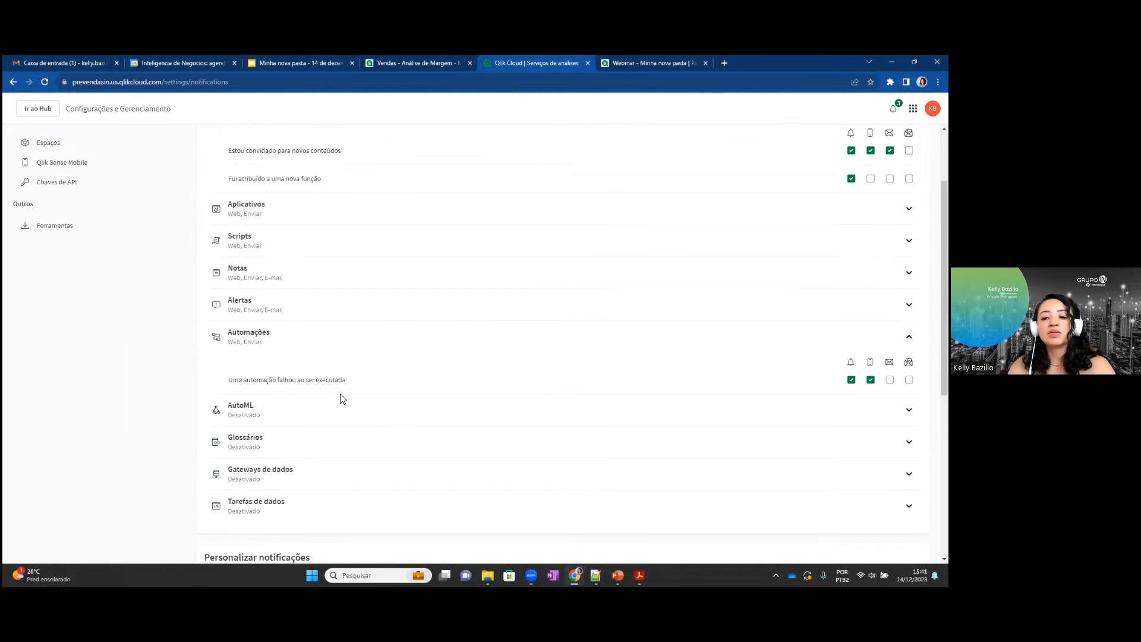
scroll(265, 282, "up", 3)
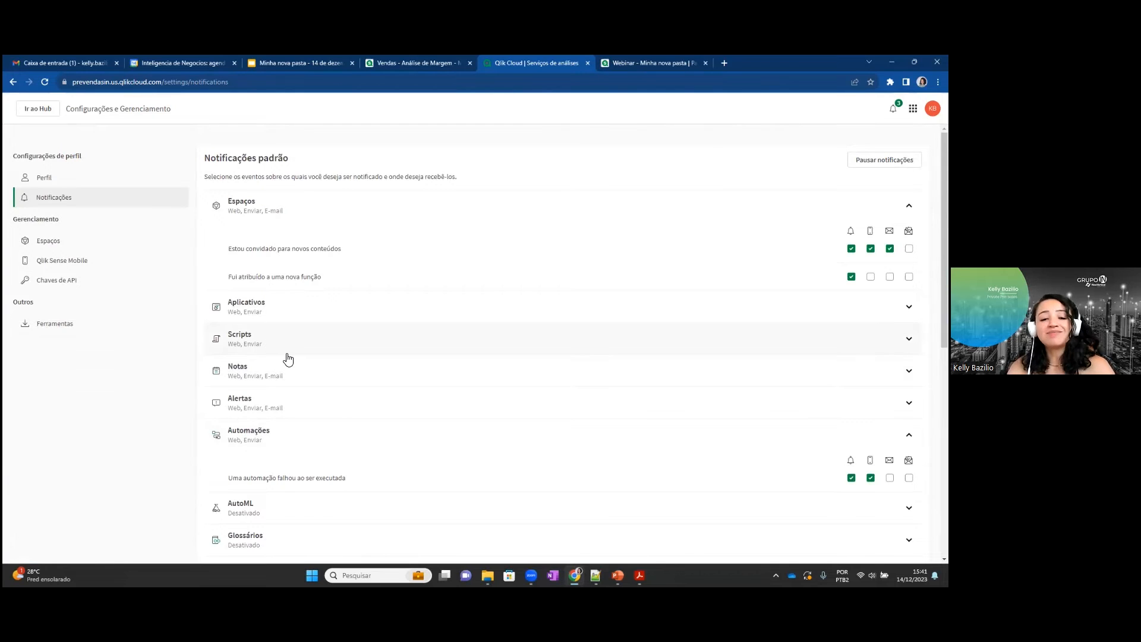
left_click(288, 351)
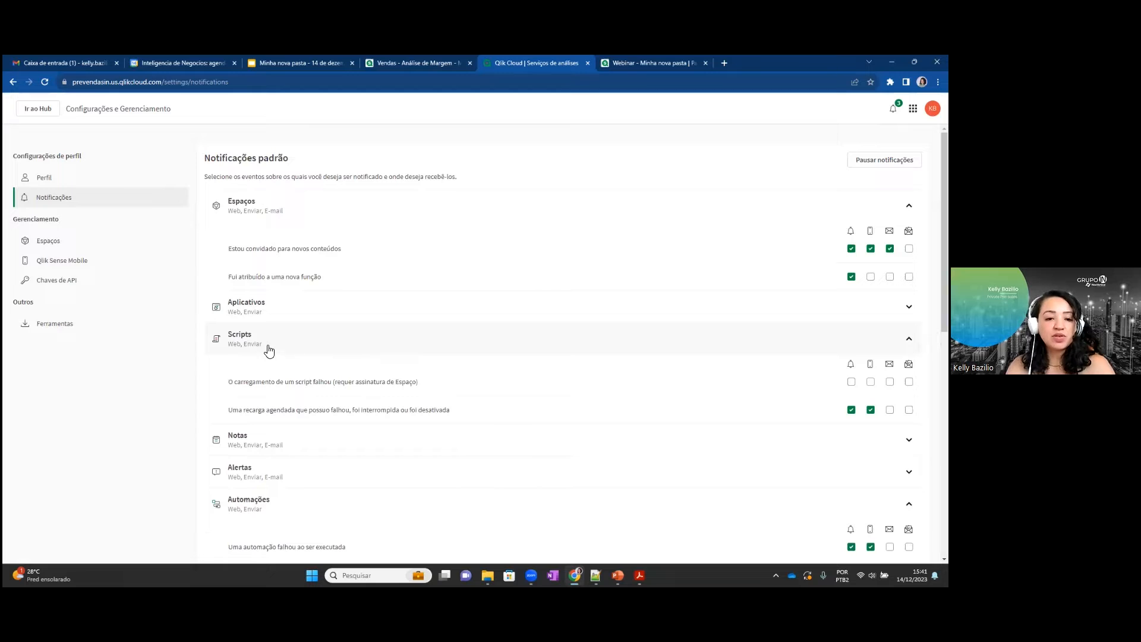
scroll(334, 348, "down", 4)
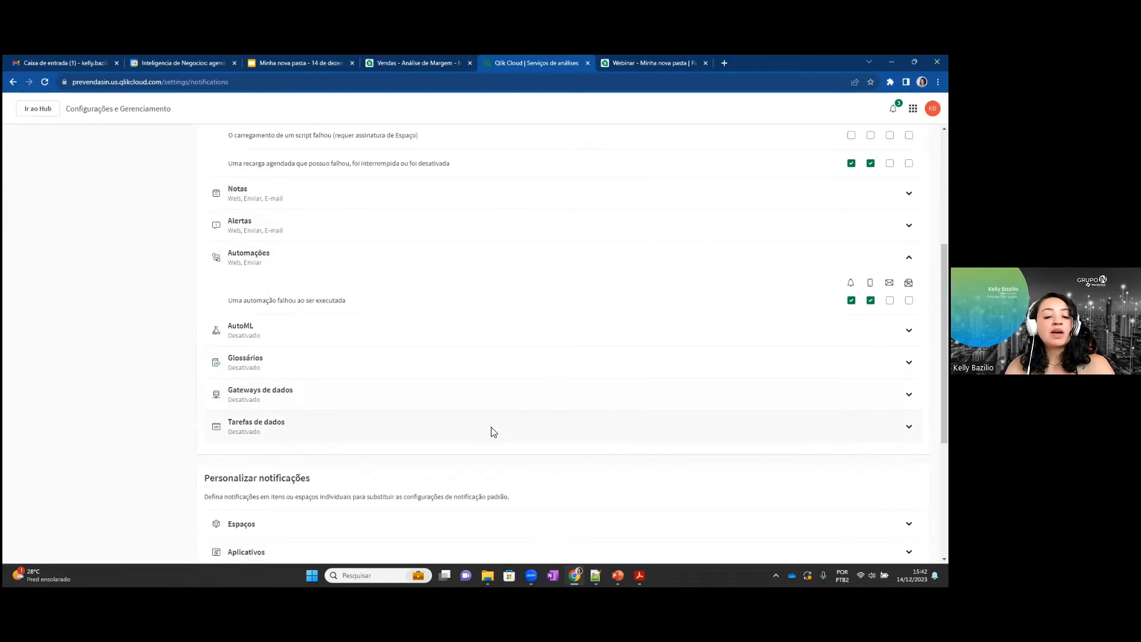
left_click(306, 371)
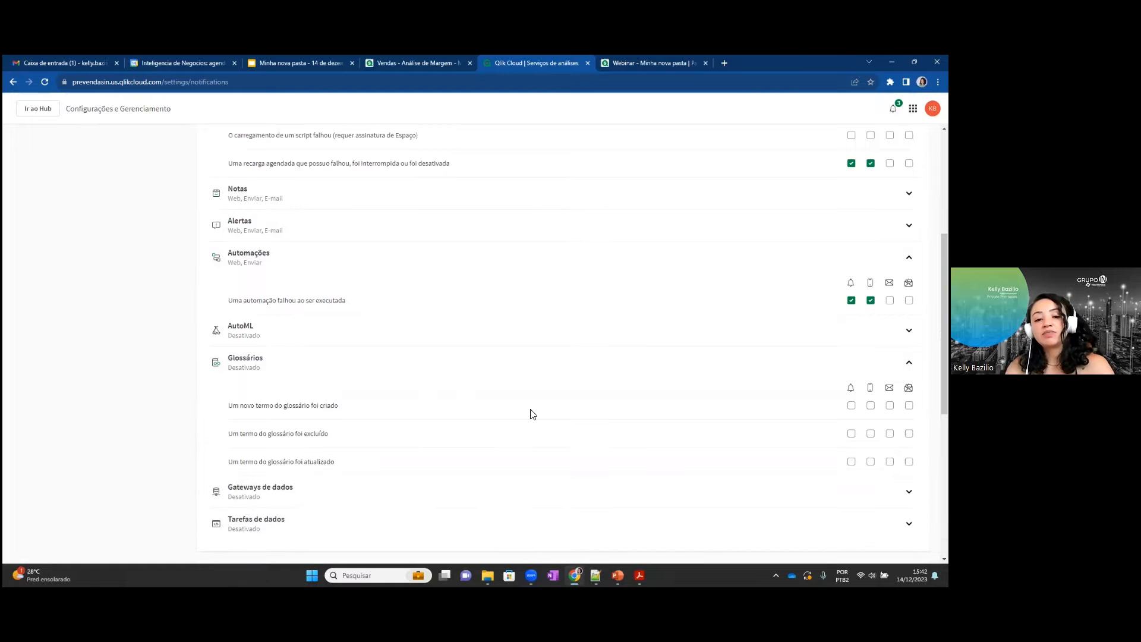
scroll(530, 413, "down", 2)
scroll(543, 416, "up", 5)
scroll(499, 426, "up", 1)
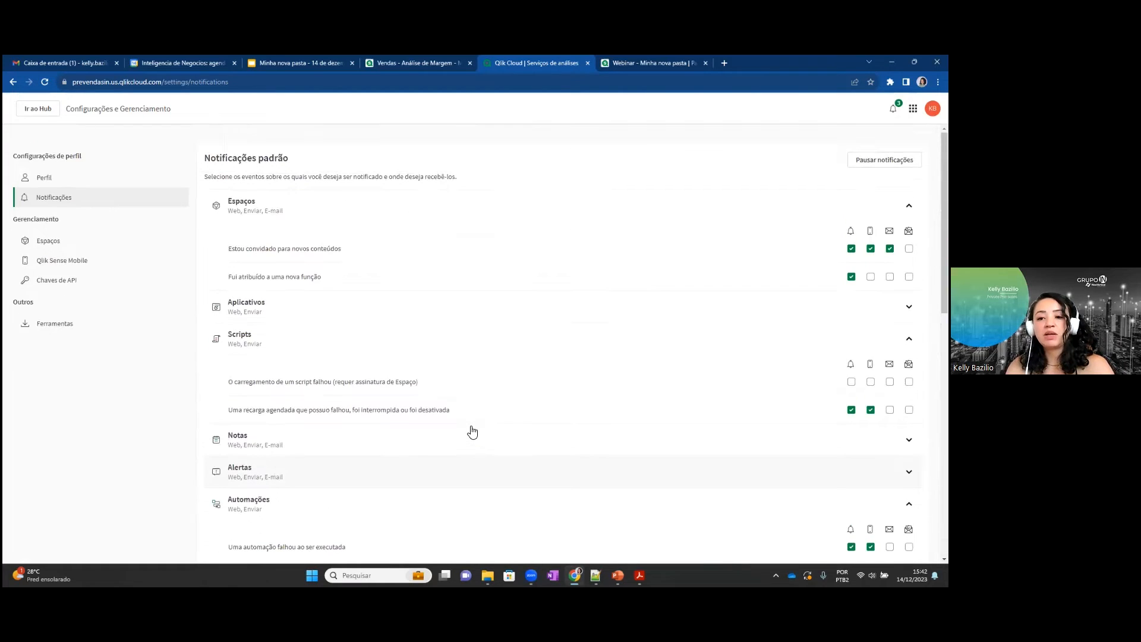
scroll(471, 431, "down", 6)
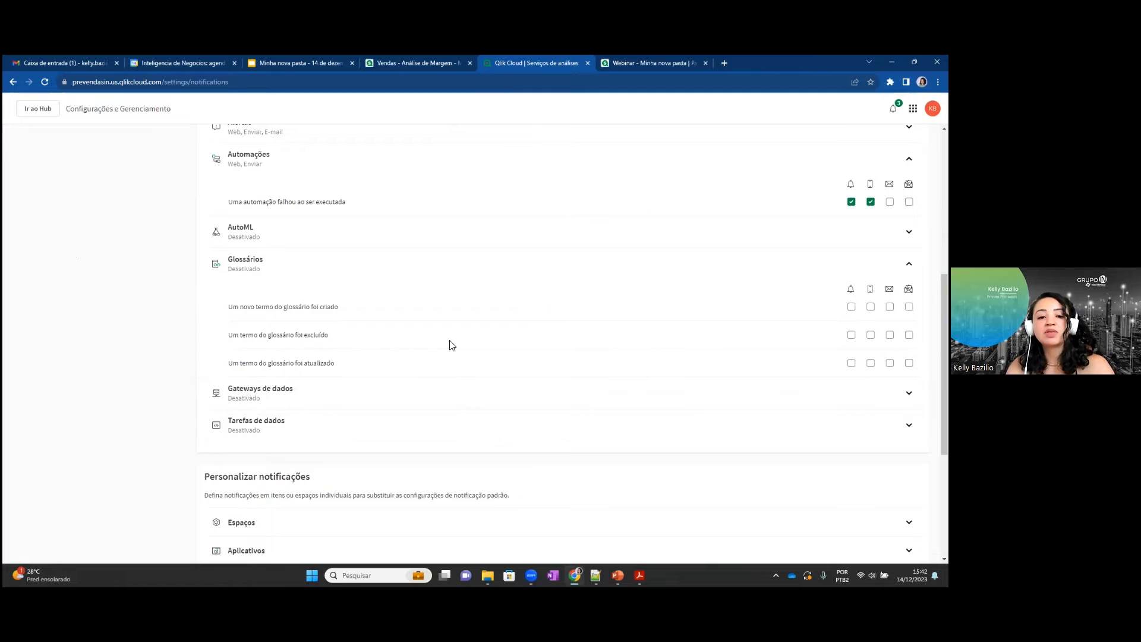
scroll(451, 344, "up", 4)
Switch to the PowerPoint slide show and advance to the Colaboração slide.
key("alt+Tab")
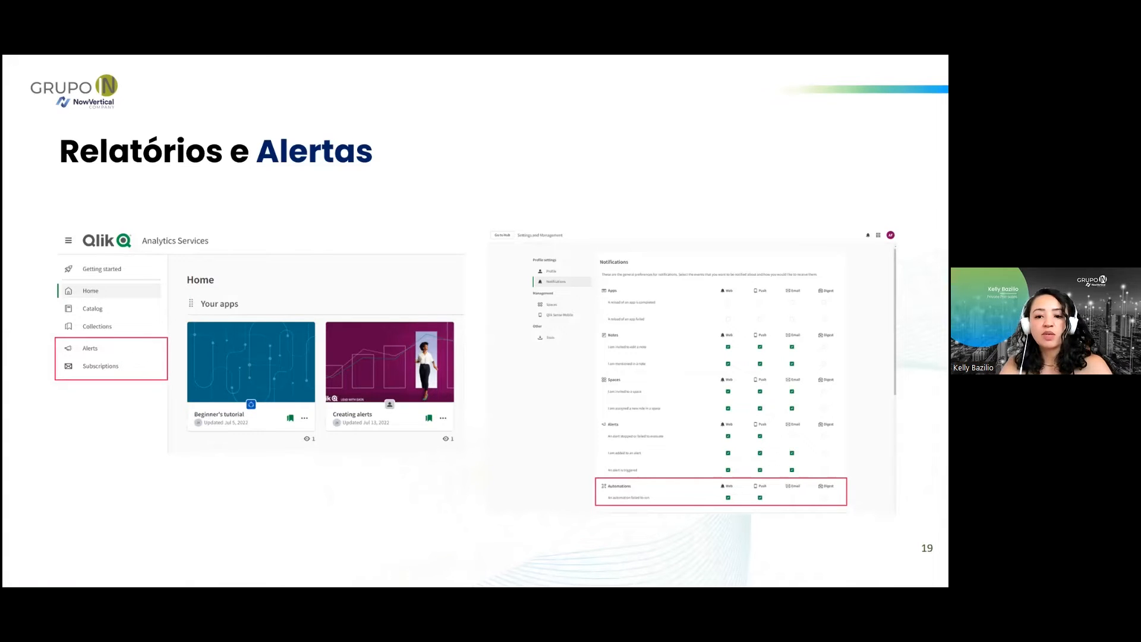
key("Right")
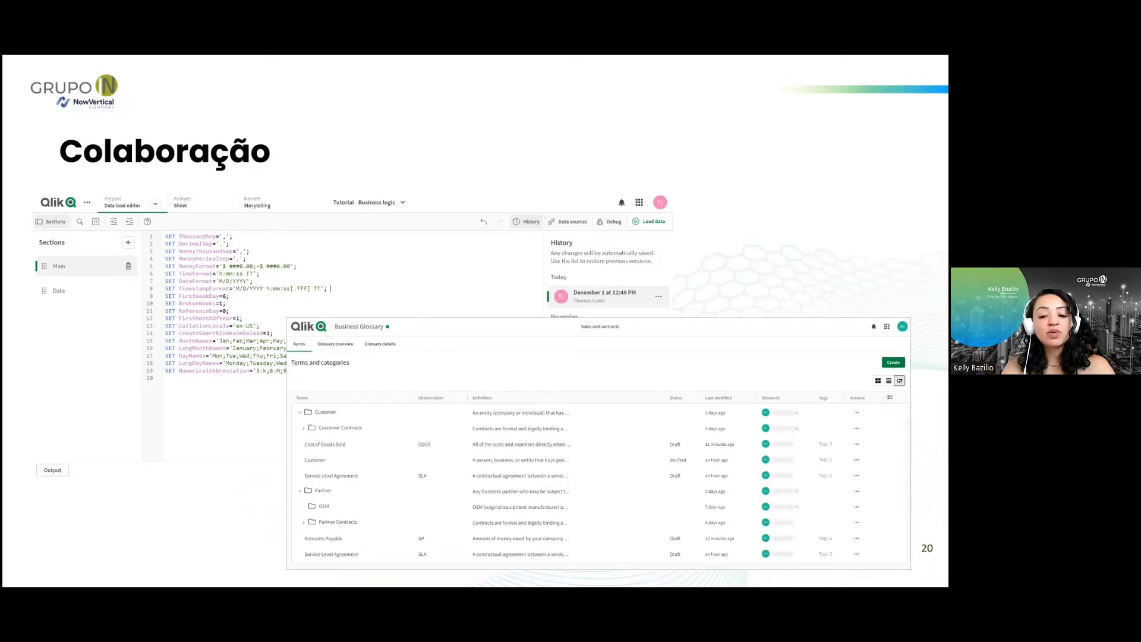
key("alt+Tab")
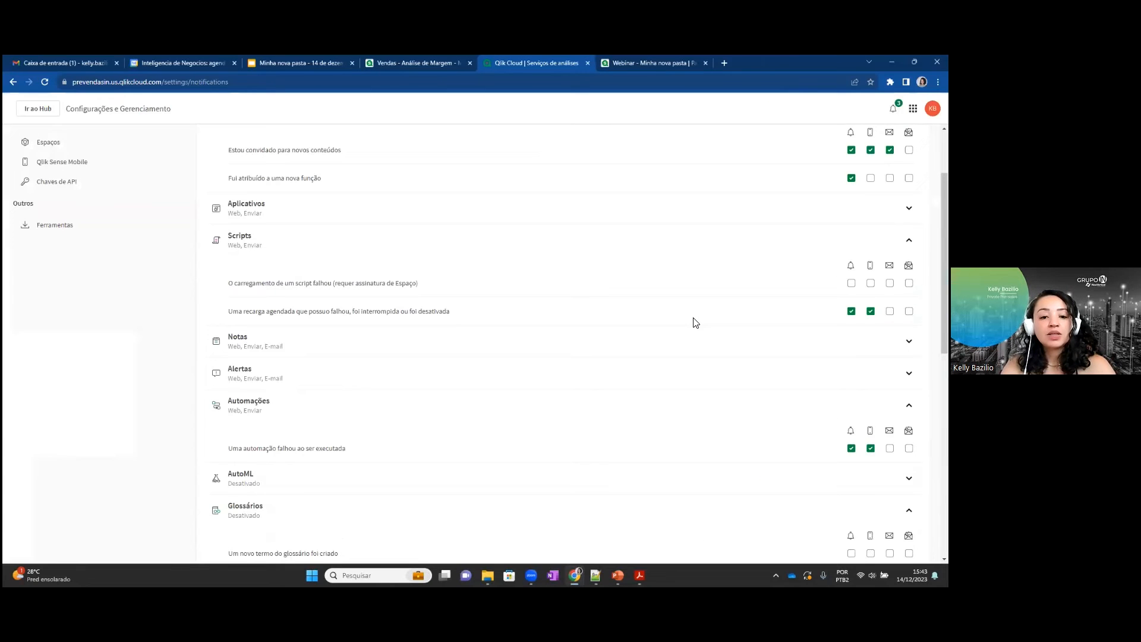
key("alt+Tab")
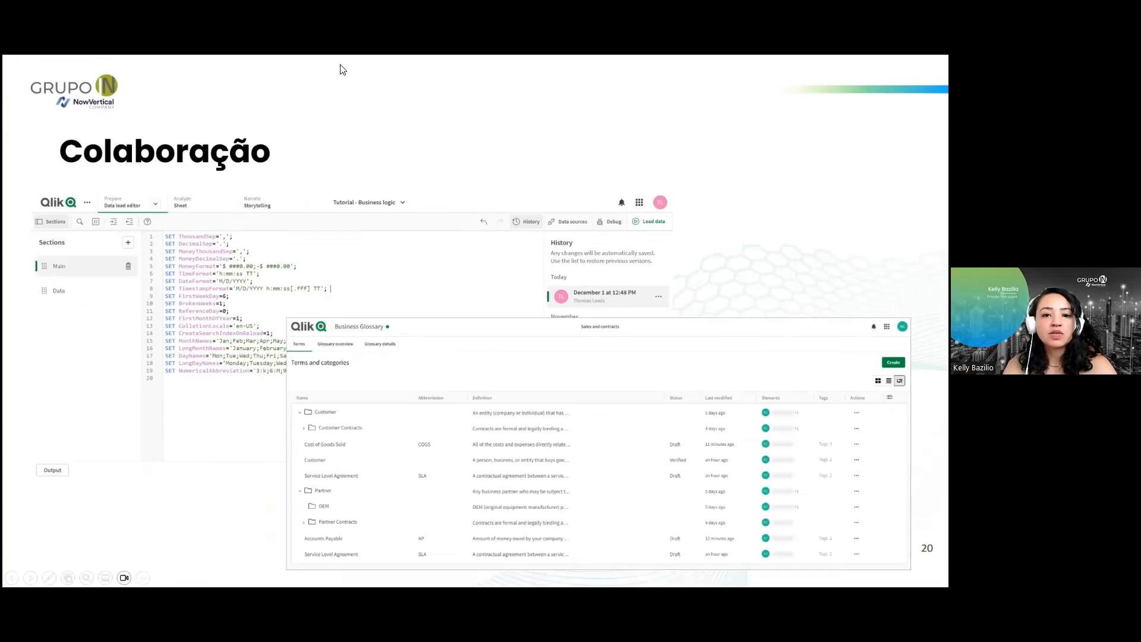
Switch to the Vendas - Análise de Margem app in the browser, start editing Minha nova pasta (2) and delete its straight table.
key("alt+Tab")
left_click(406, 62)
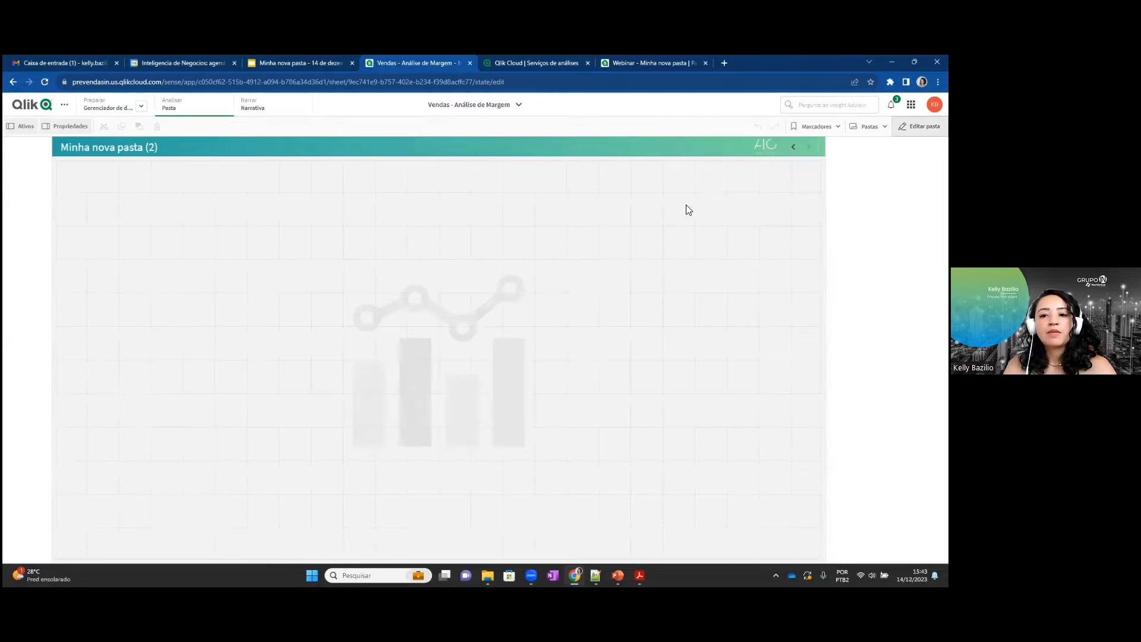
left_click(454, 334)
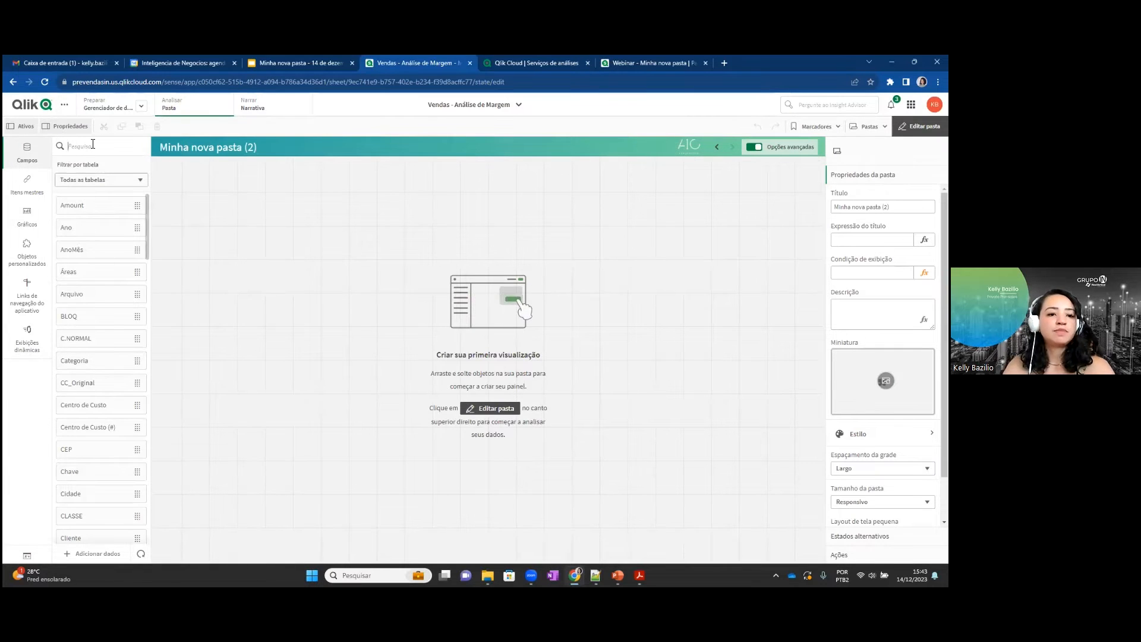
Search the assets for "tab", add a Straight table from the Qlik Visualization bundle and enlarge it to fill the sheet.
left_click(93, 146)
type("tab")
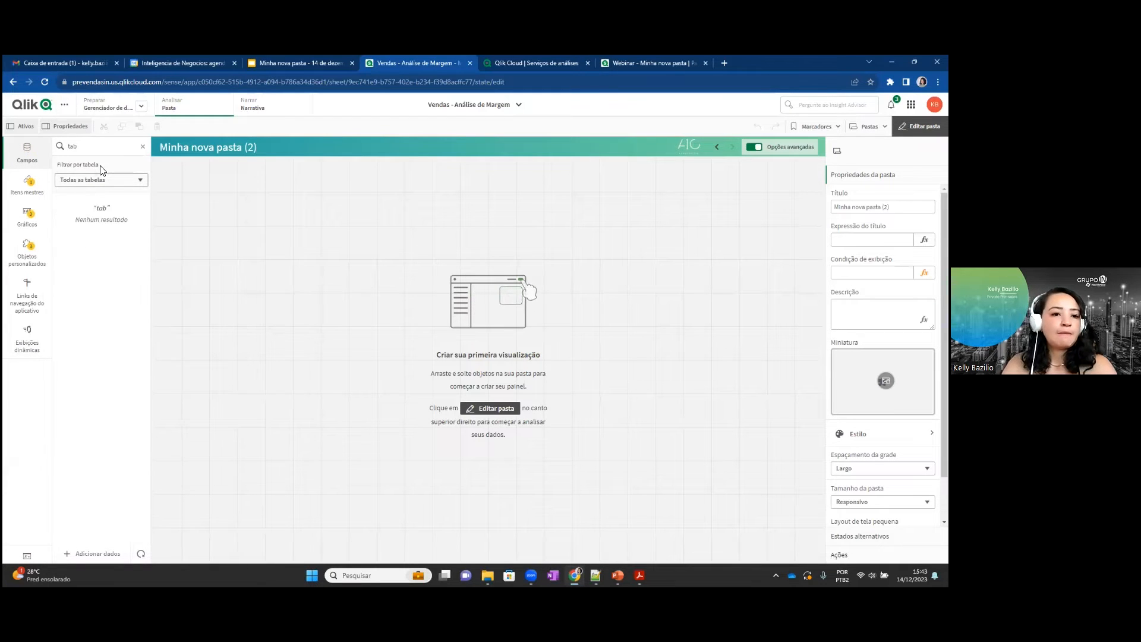
left_click(36, 264)
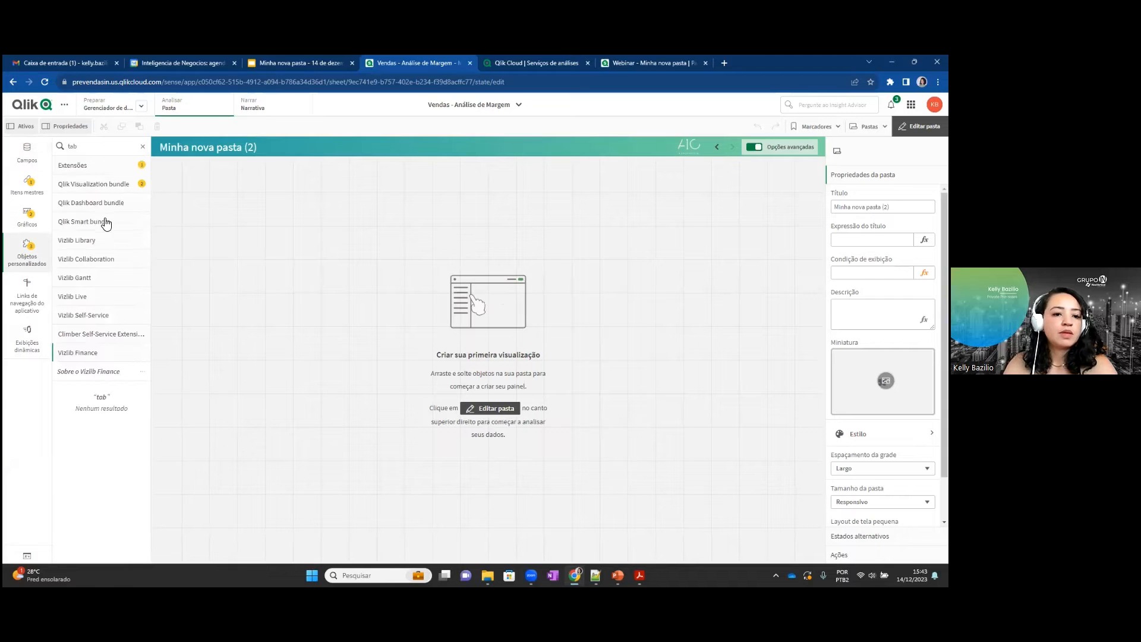
left_click(93, 183)
left_click_drag(95, 249, 351, 264)
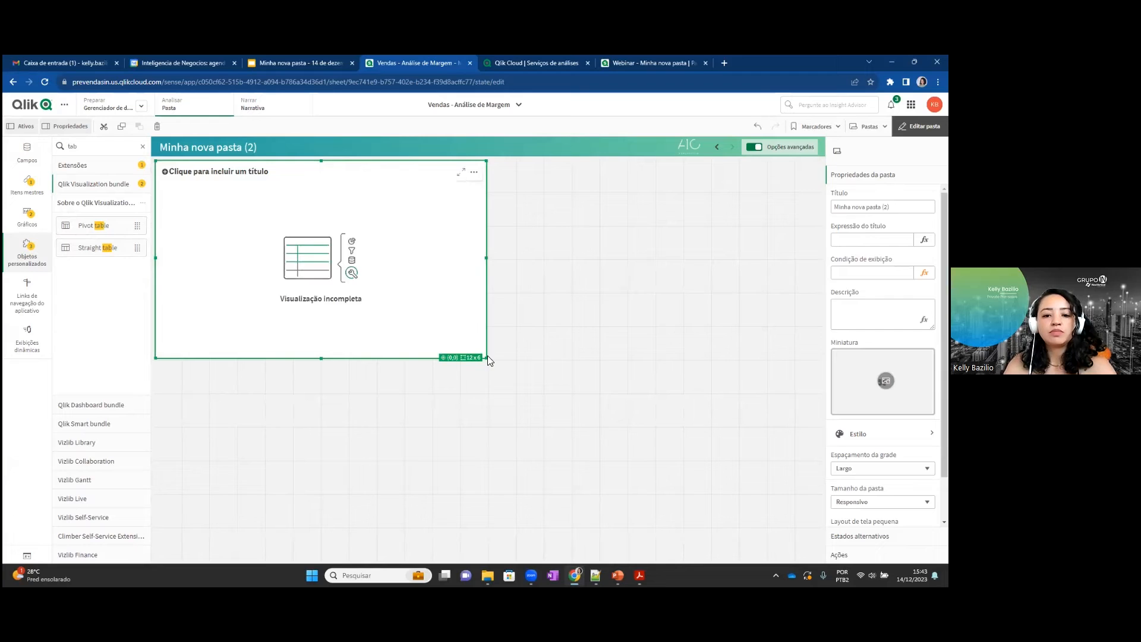
left_click_drag(486, 358, 820, 558)
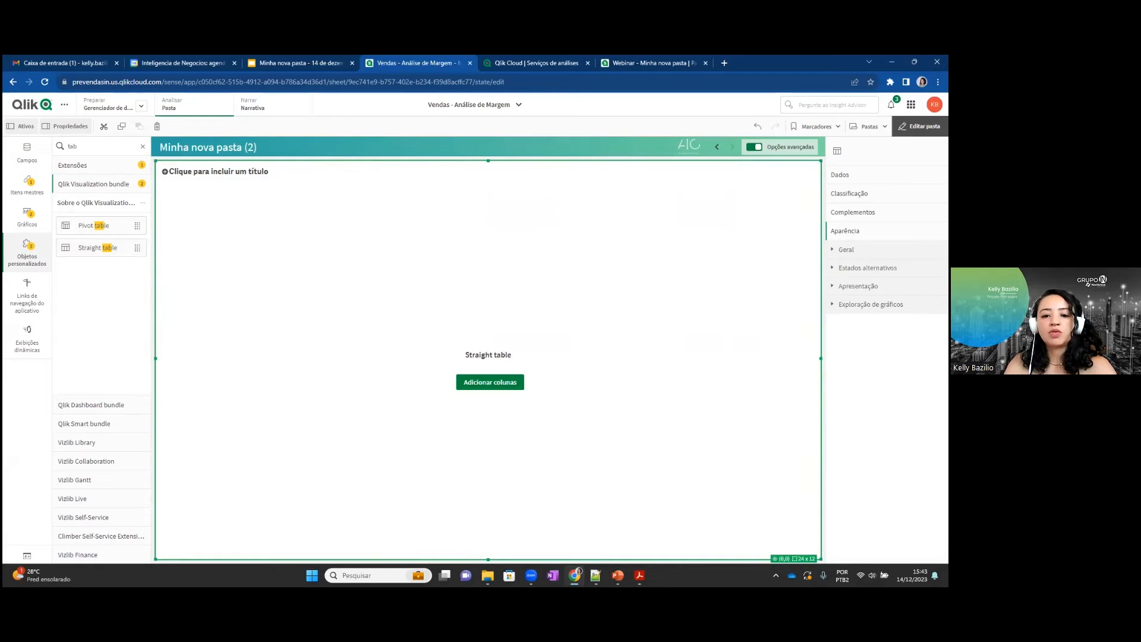
Choose the dimensions Ano, Ano Mês, Categoria and Cidade as columns for the new straight table.
left_click(494, 384)
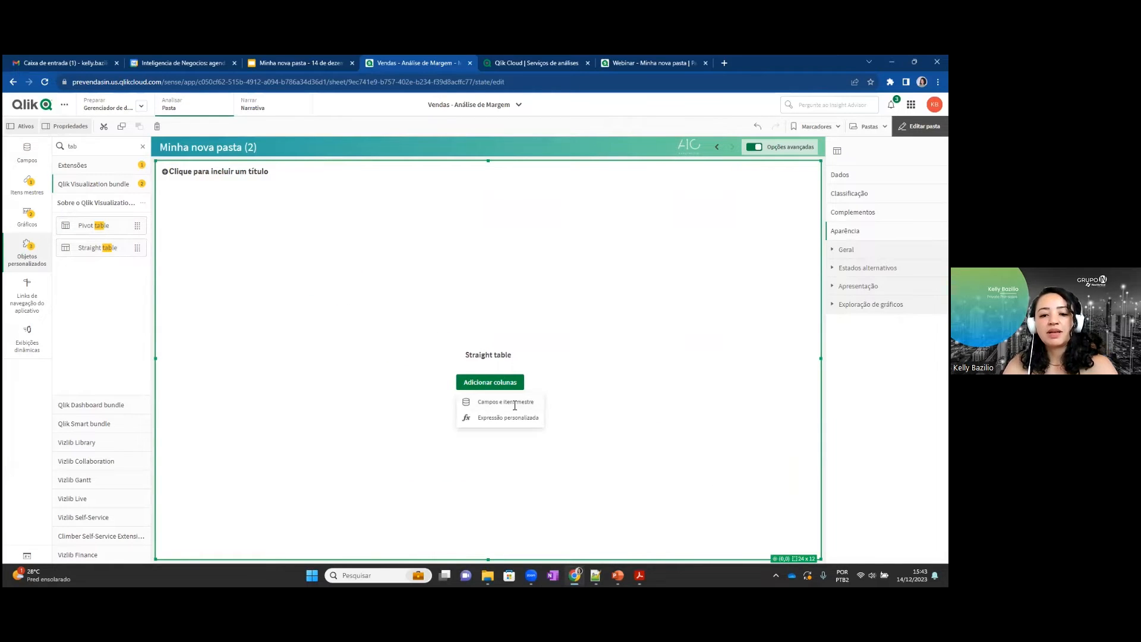
left_click(514, 402)
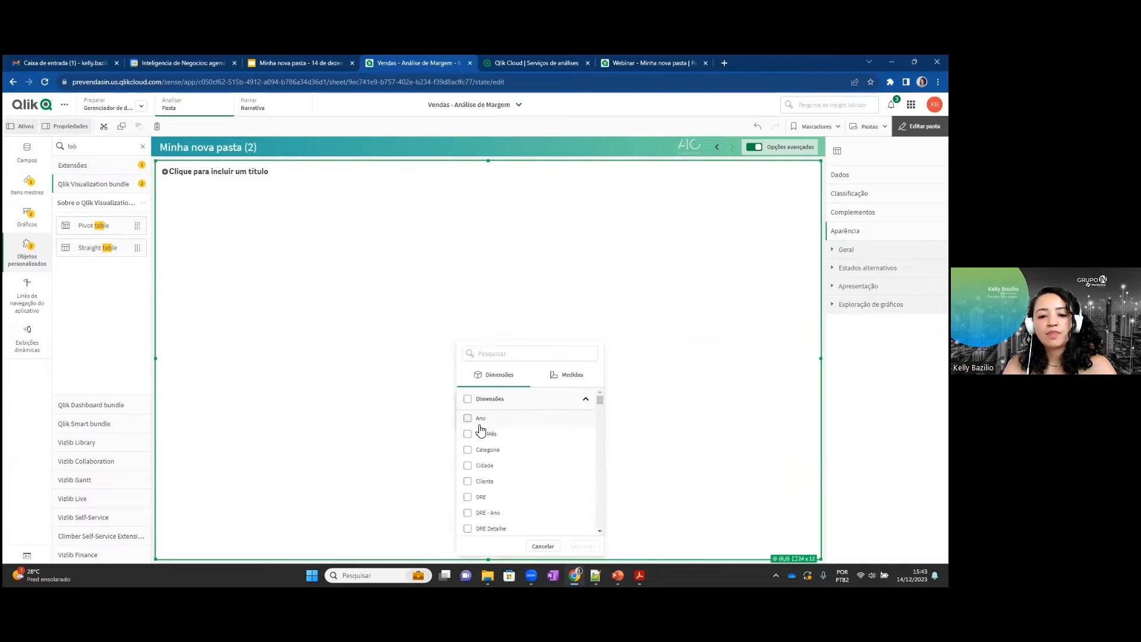
left_click(467, 417)
left_click(467, 433)
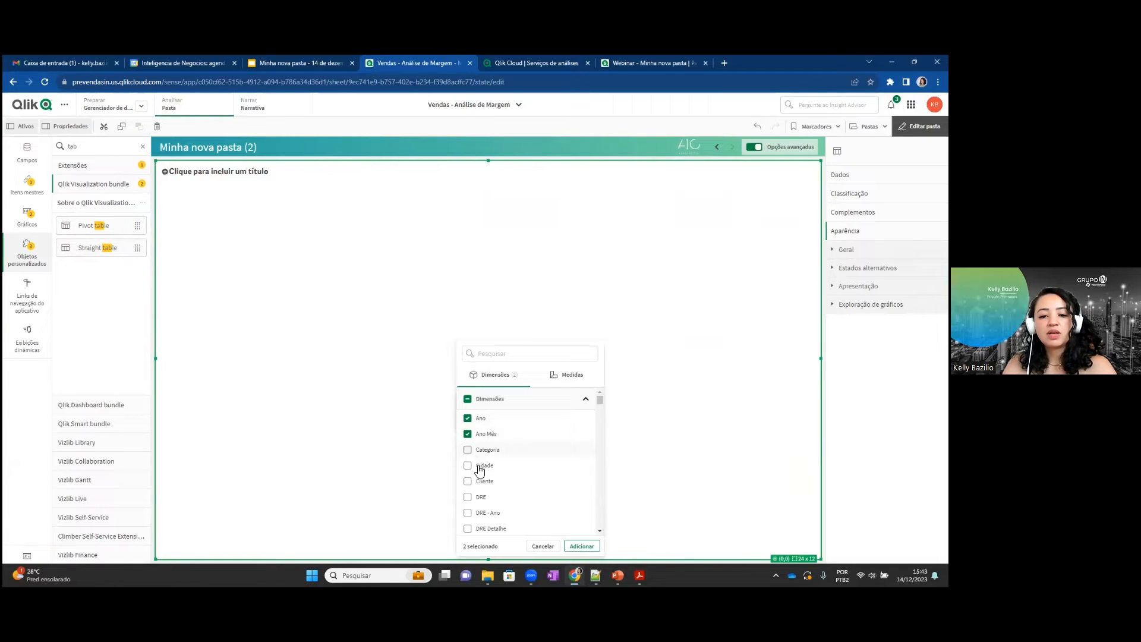
left_click(467, 449)
left_click(467, 465)
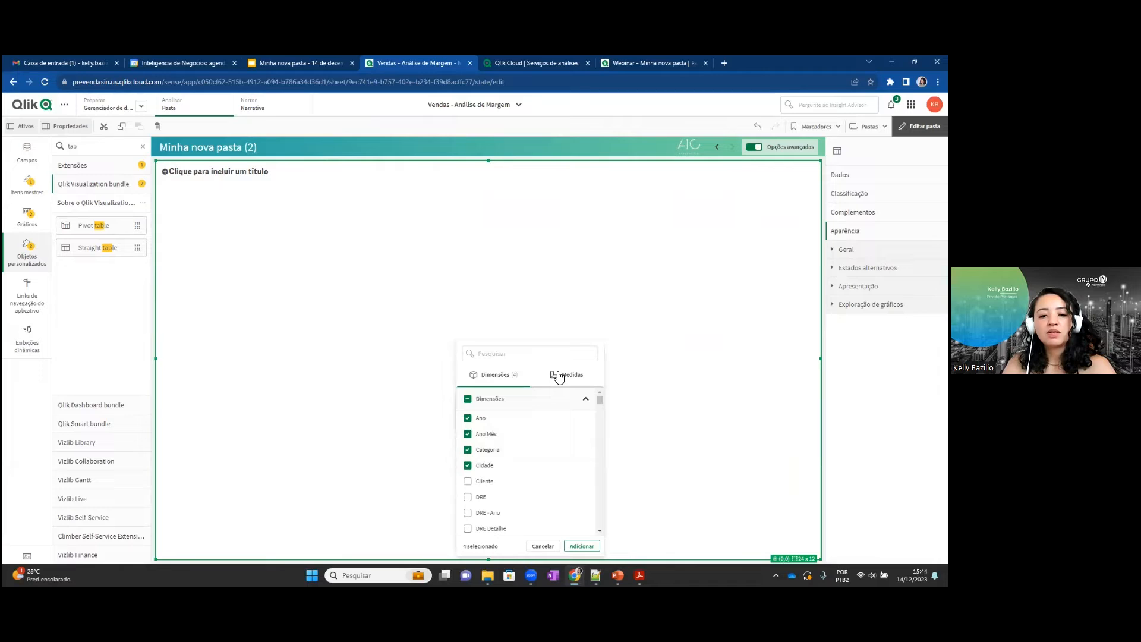
Choose the measures Custo, Desconto, Margem and Vendas, add all the chosen columns to the straight table and finish editing the sheet.
left_click(559, 375)
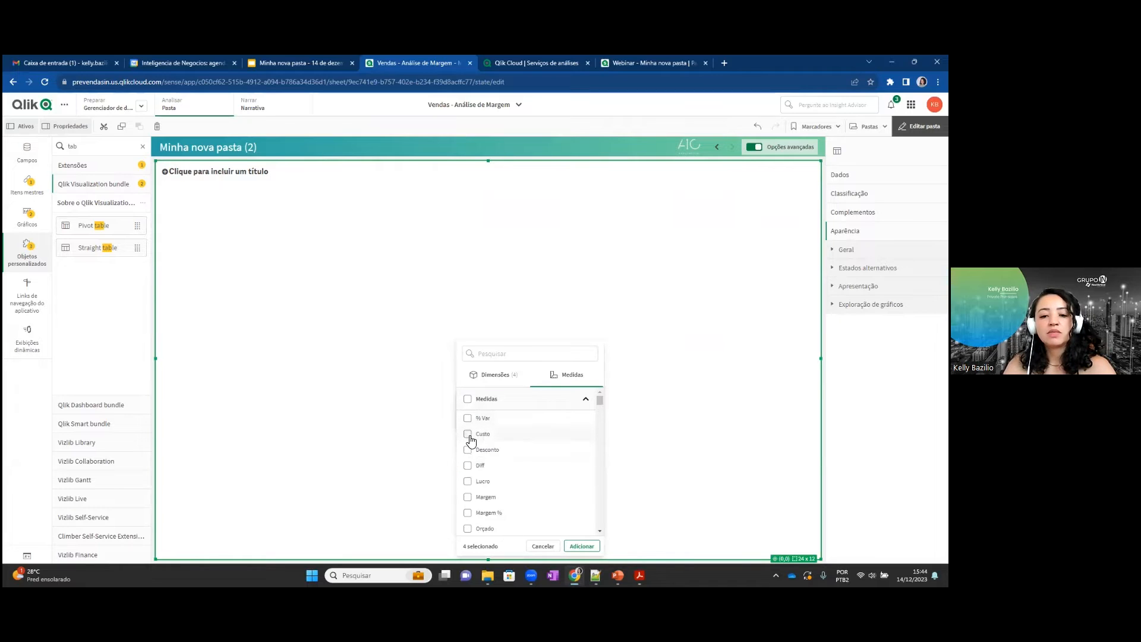
left_click(468, 434)
left_click(468, 449)
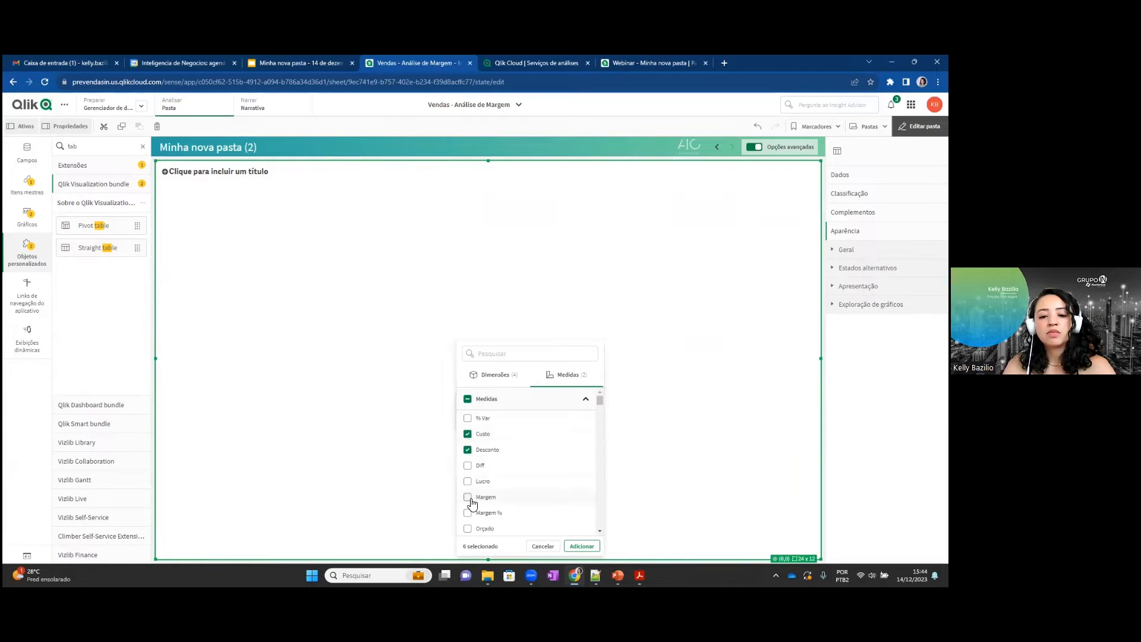
left_click(468, 497)
scroll(561, 511, "down", 3)
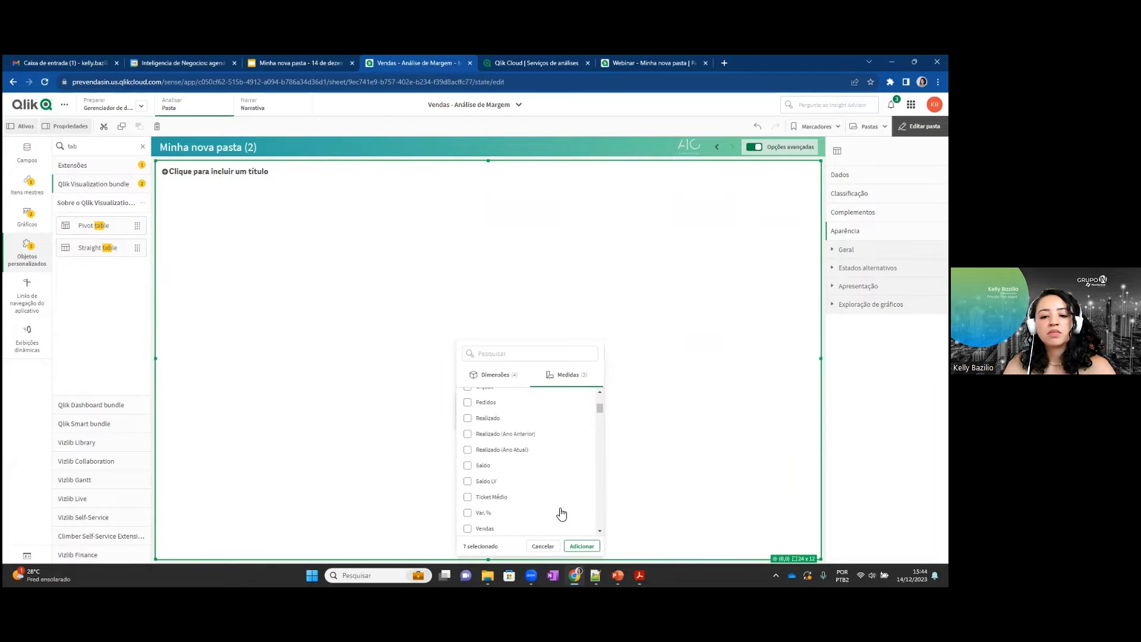
left_click(486, 529)
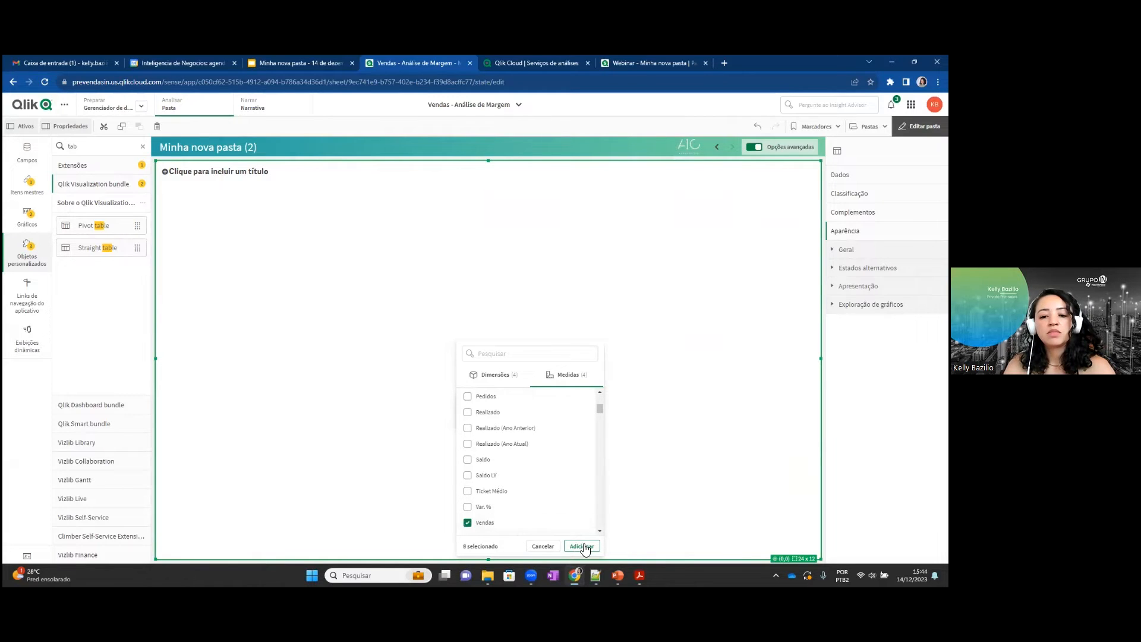
left_click(581, 546)
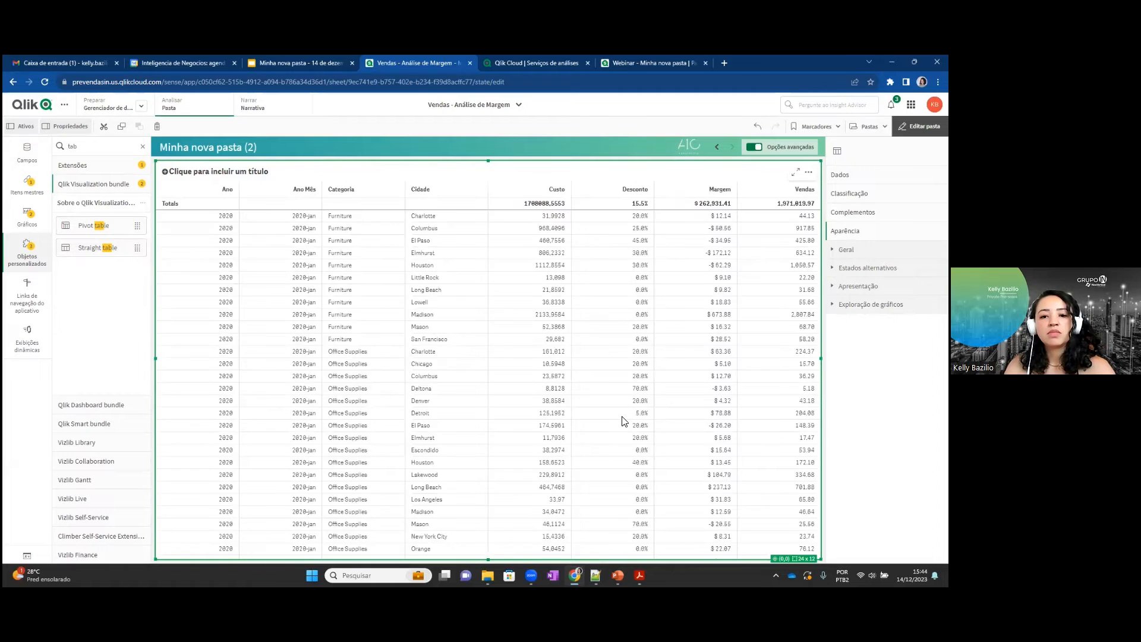
left_click(919, 126)
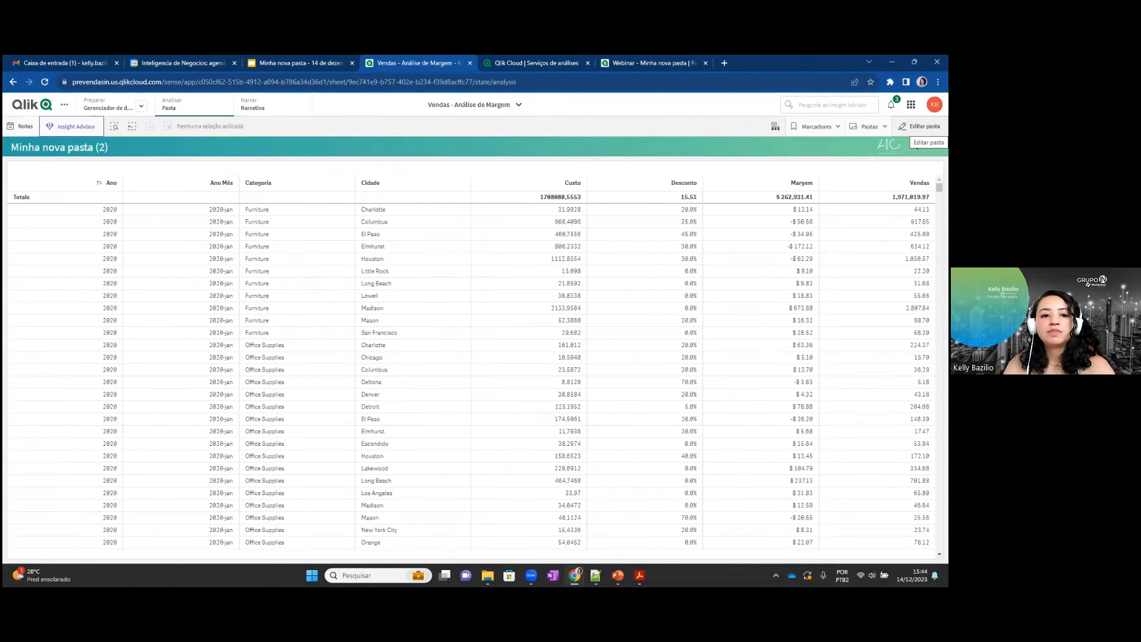
Reopen the sheet for editing, enable chart exploration for the straight table, return to the analysis view and clear the Cidade selection.
right_click(557, 289)
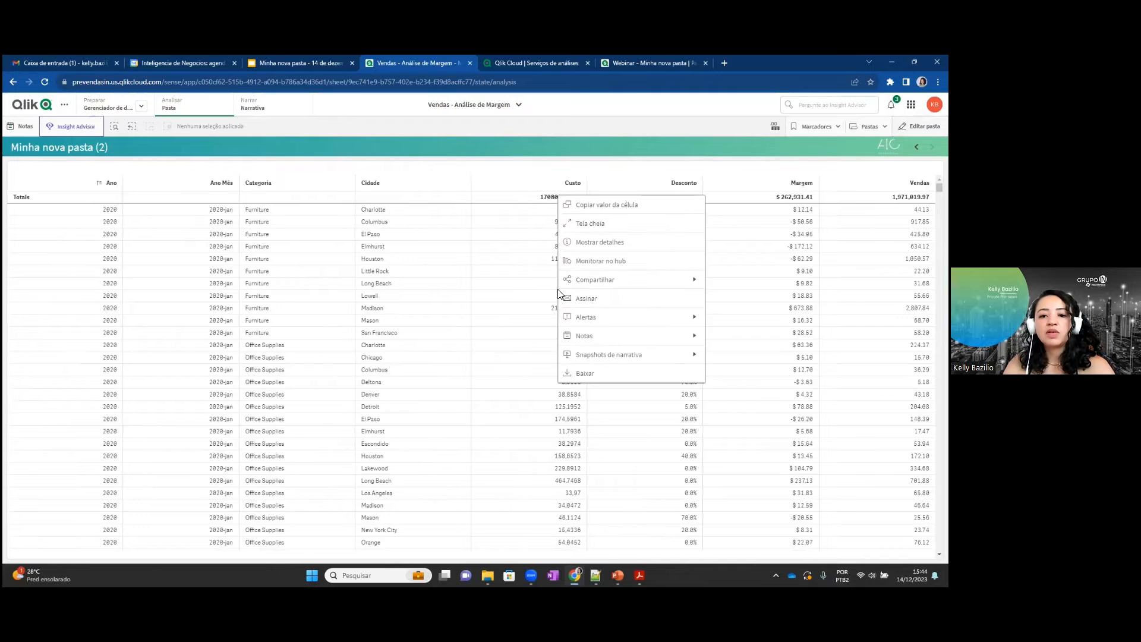
left_click(919, 126)
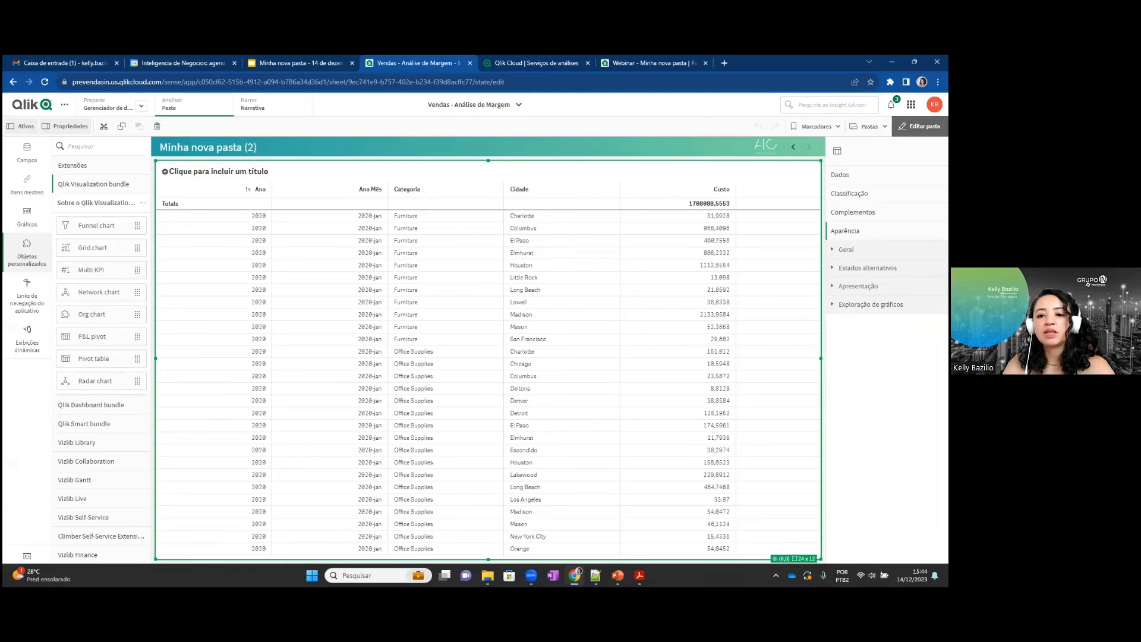
left_click(590, 277)
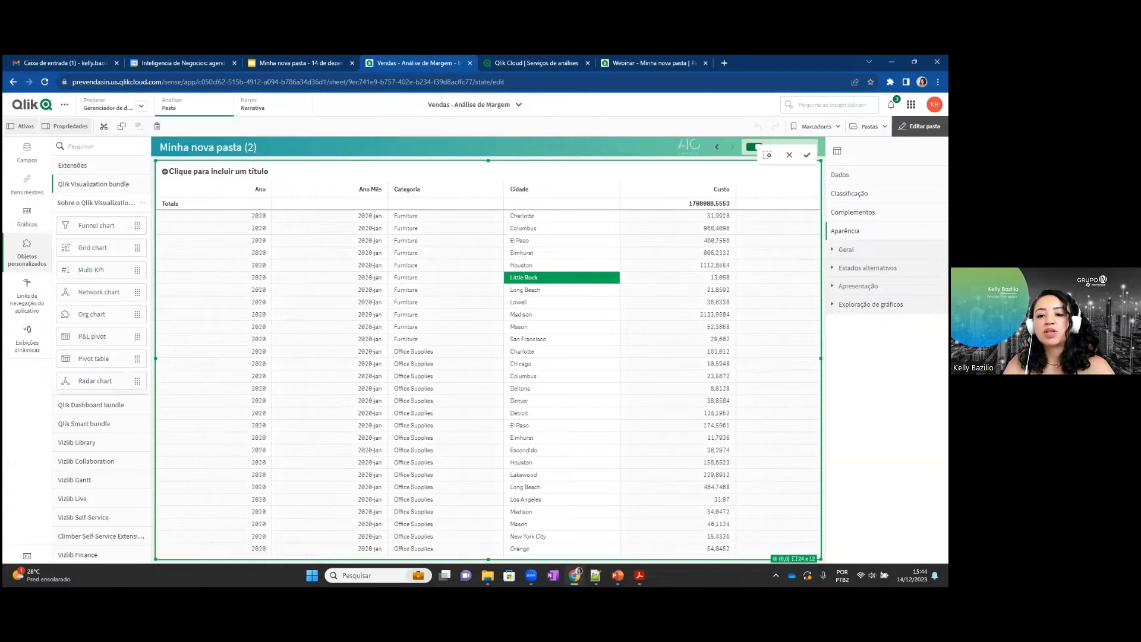
left_click(871, 304)
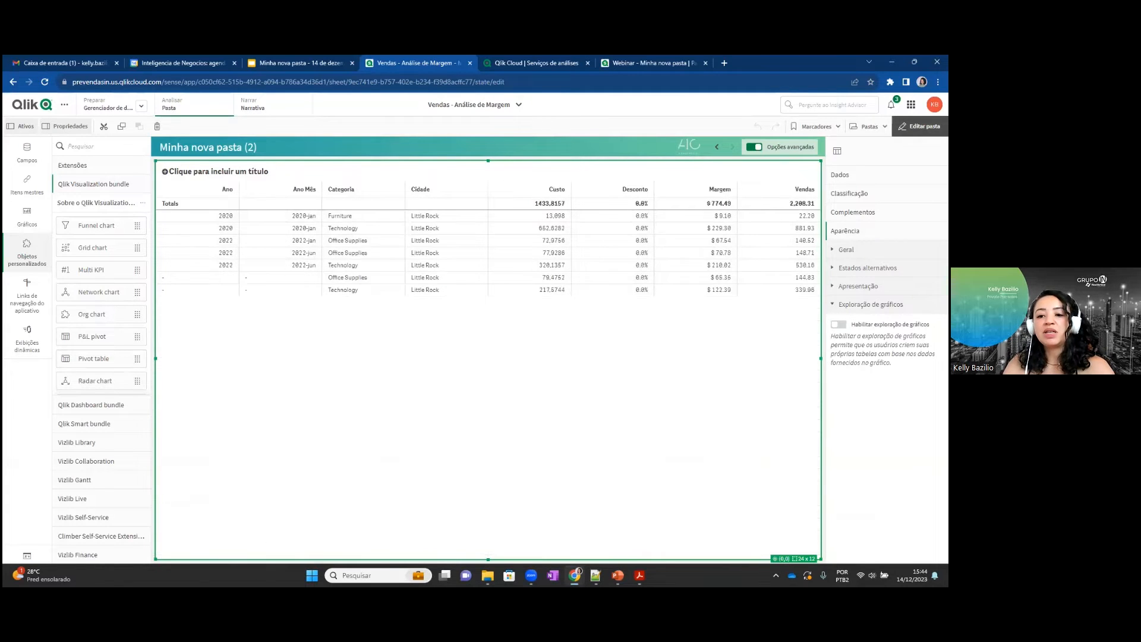
left_click(837, 324)
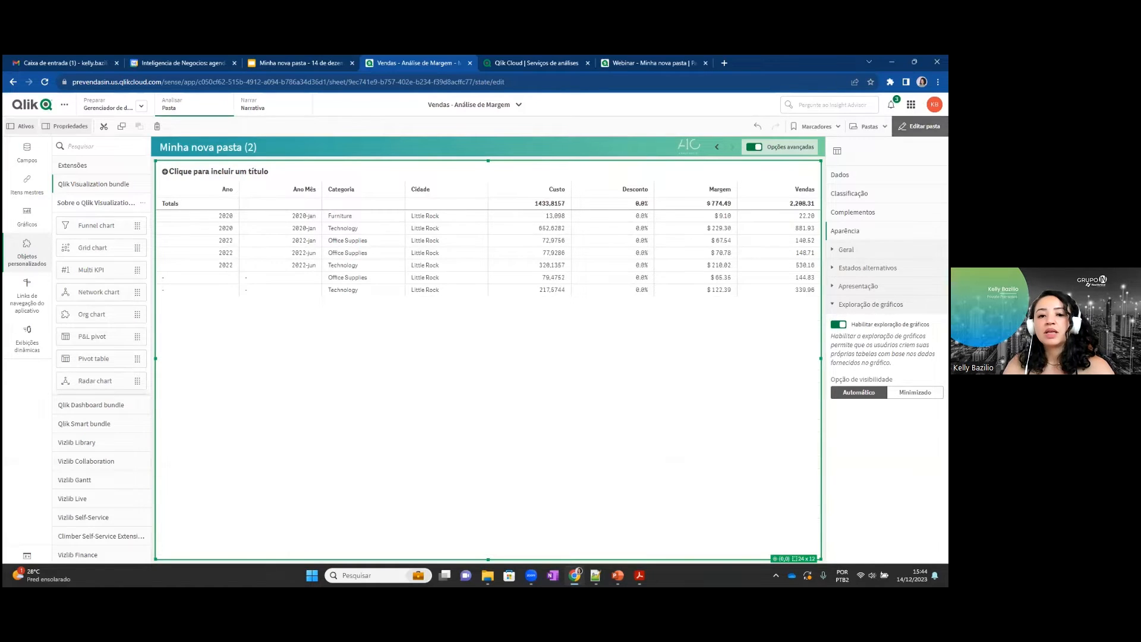
left_click(920, 125)
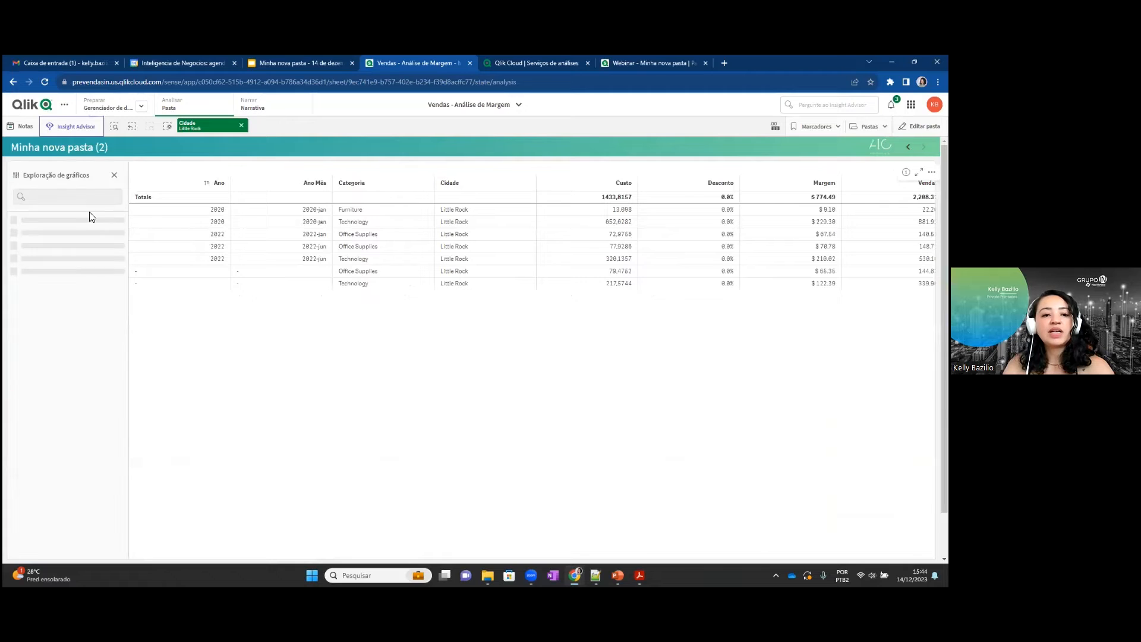
left_click(241, 125)
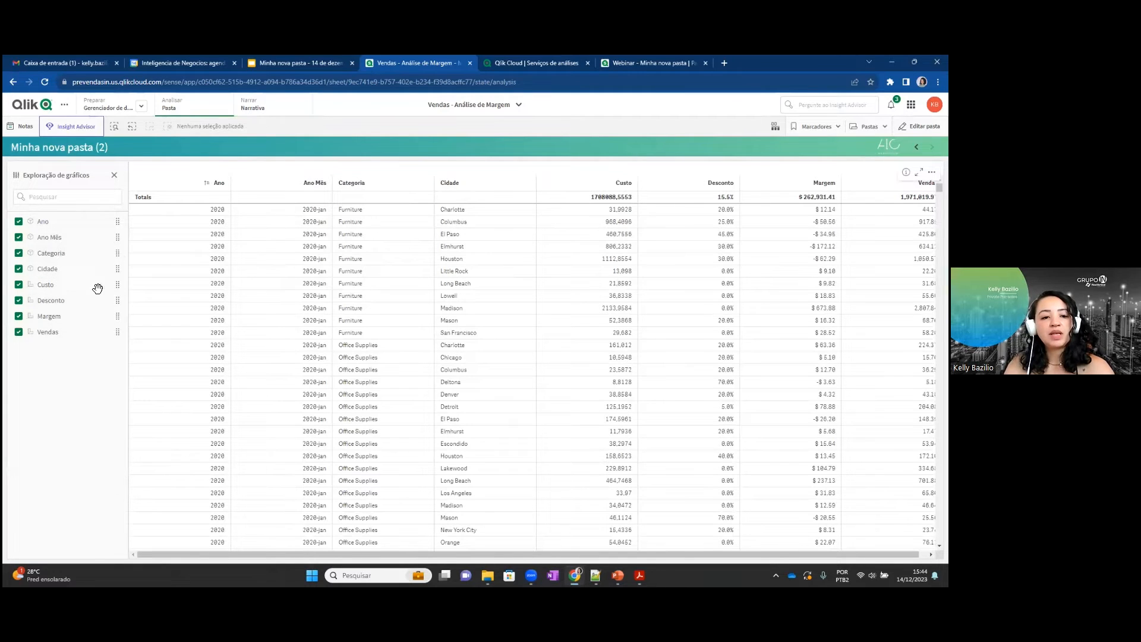
Hide the Custo and Desconto columns through chart exploration, and toggle the Categoria column off and back on.
left_click(19, 284)
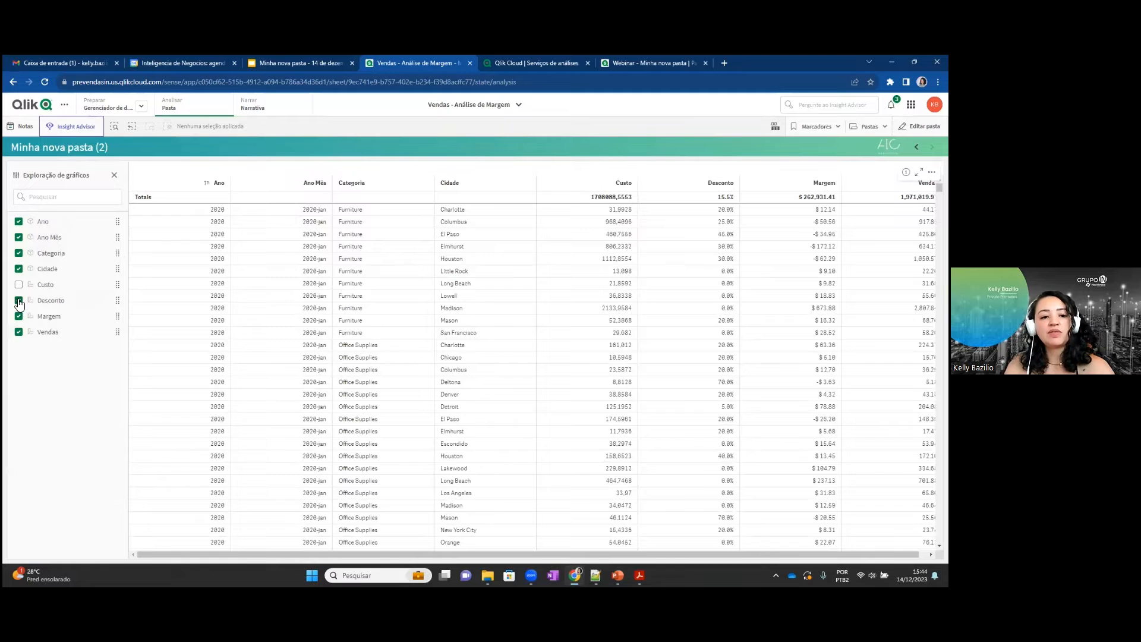
left_click(18, 300)
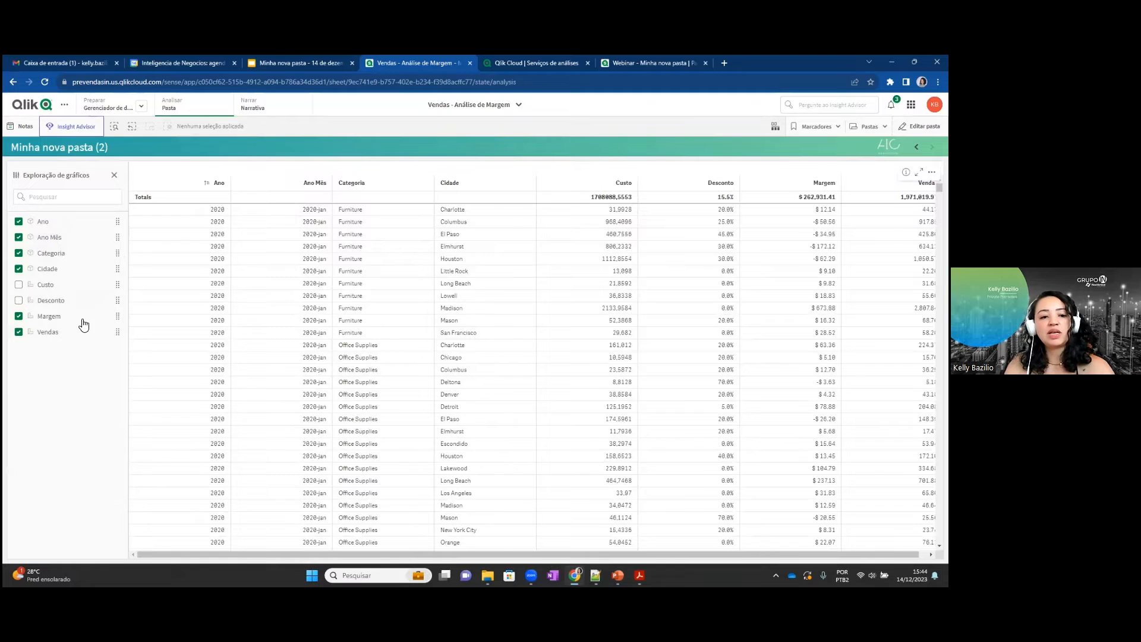
left_click(18, 252)
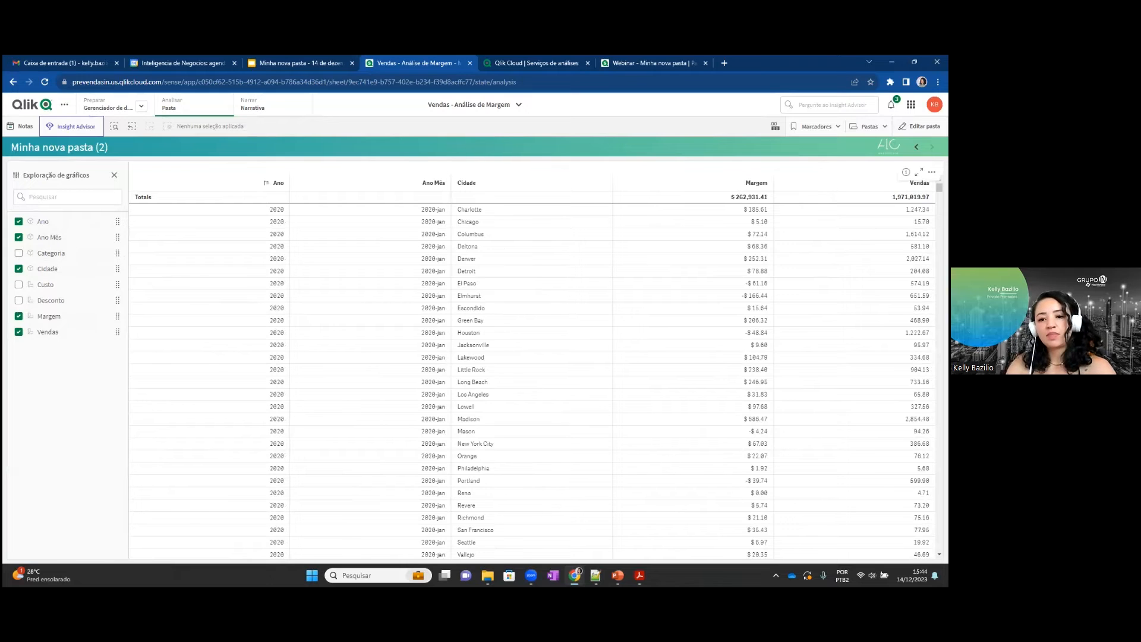
left_click(19, 253)
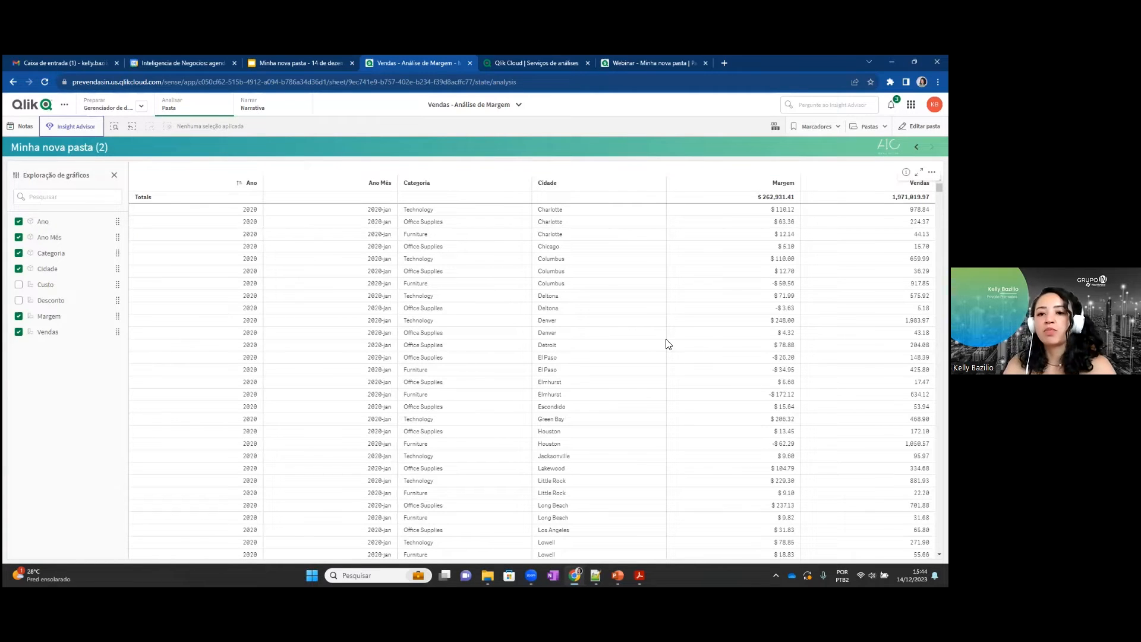
Switch to the PowerPoint slide show and advance to the Aplicativo Móvel slide.
key("alt+Tab")
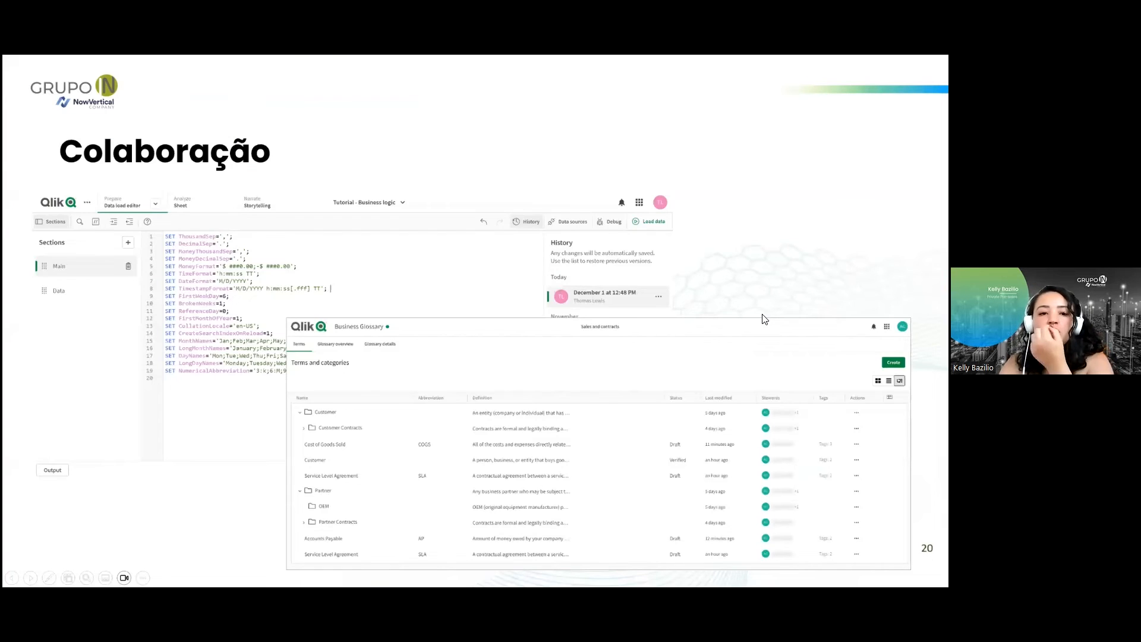
key("Right")
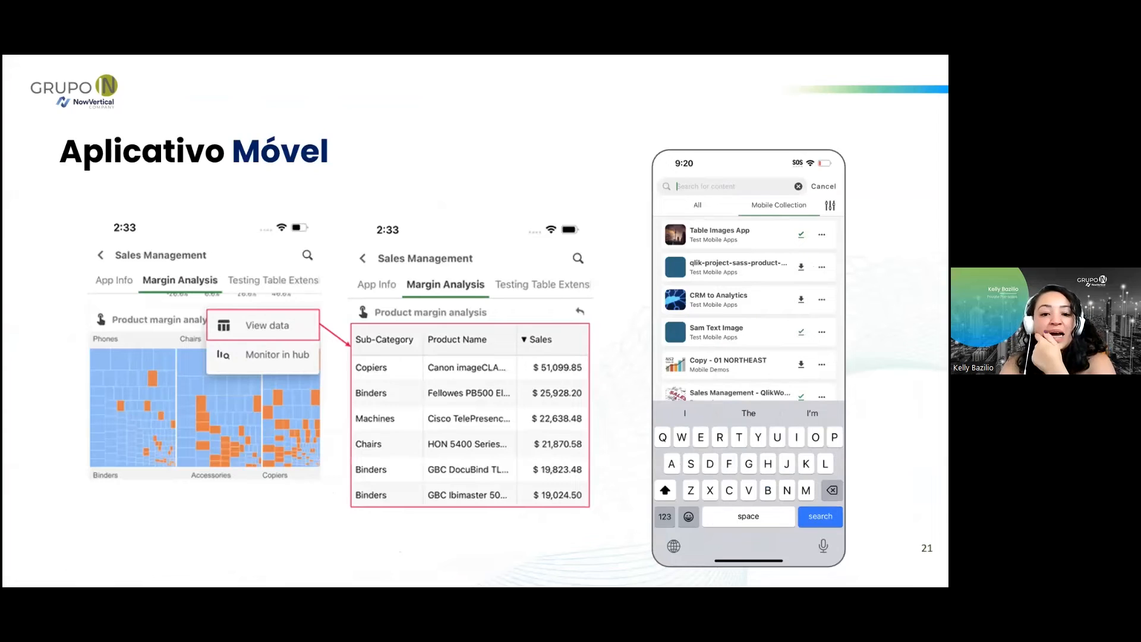
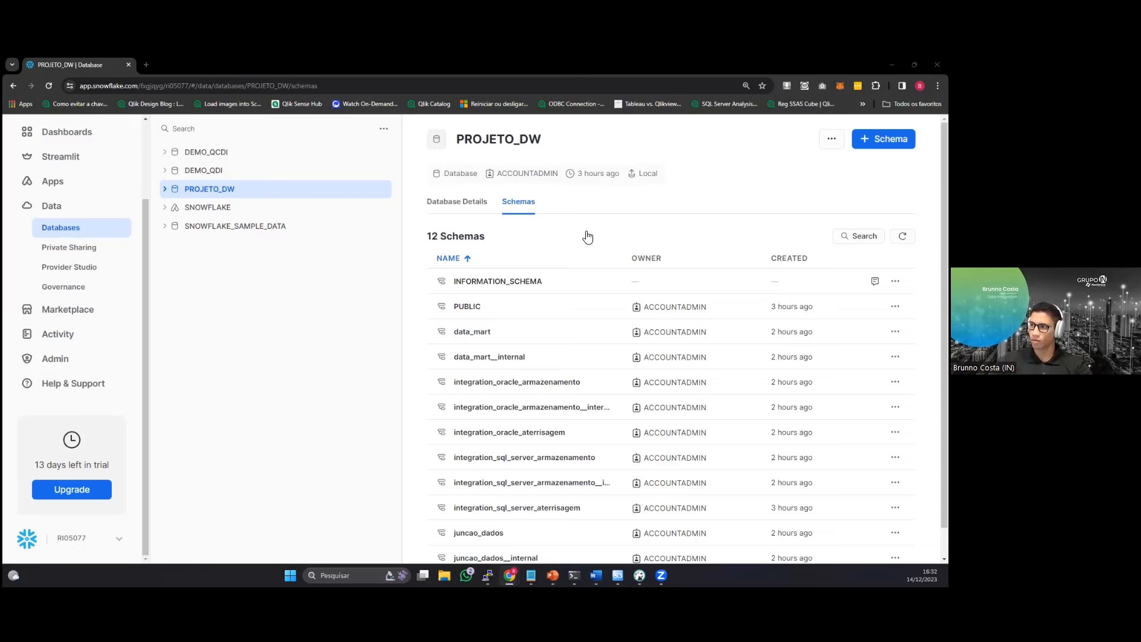
Refresh the Snowflake database list, go to the Databases overview and create a new database named WORKSHOP.
left_click(384, 129)
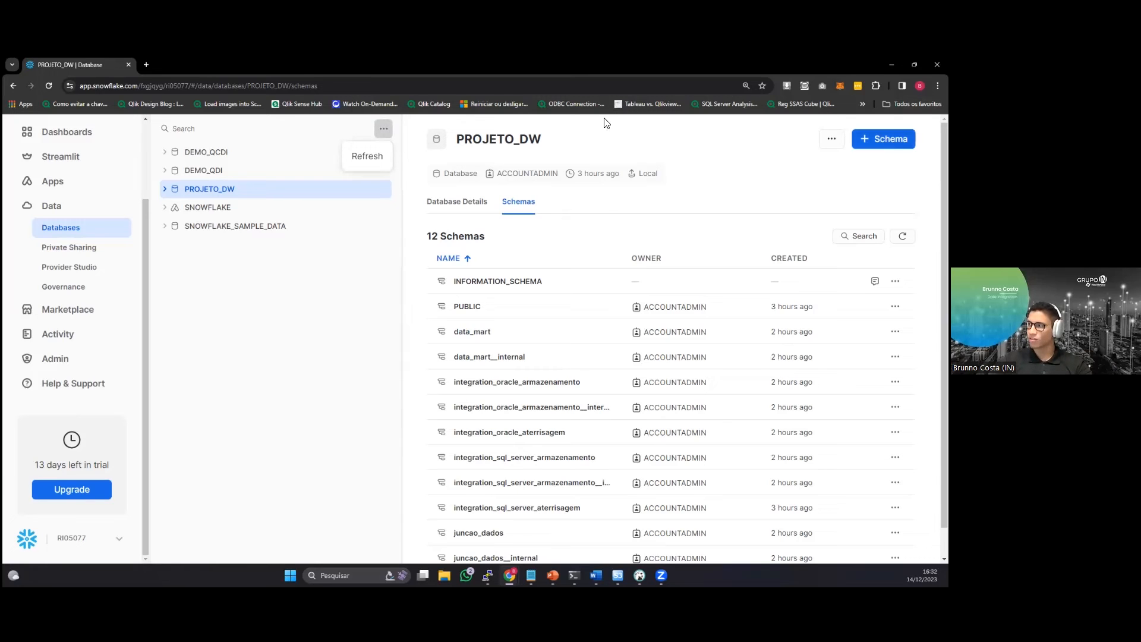
left_click(366, 158)
left_click(86, 218)
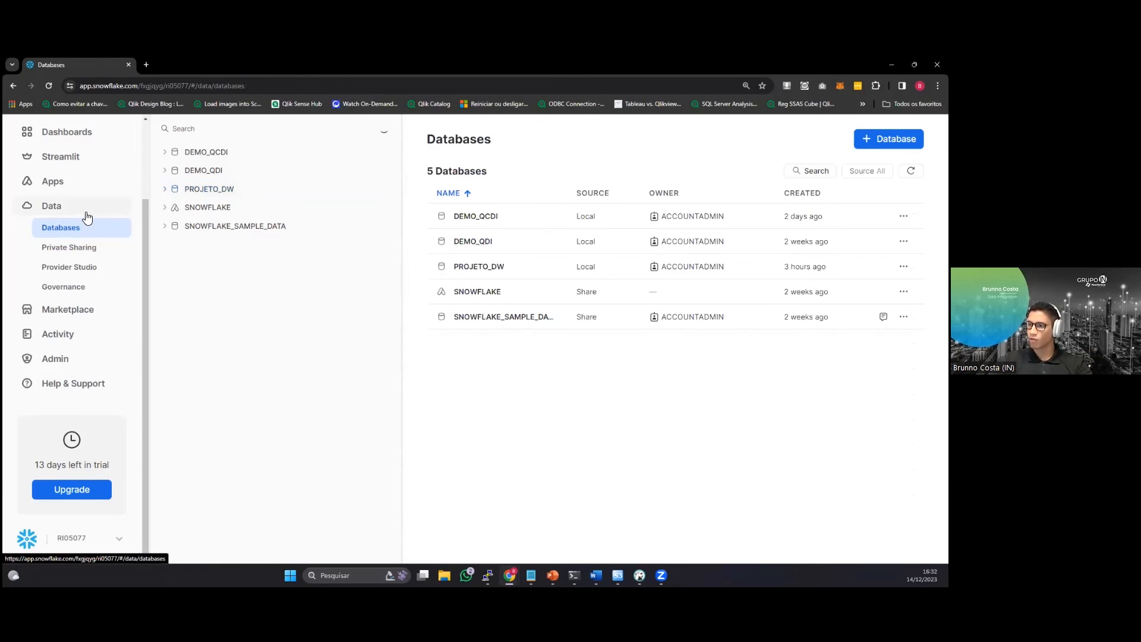
left_click(888, 138)
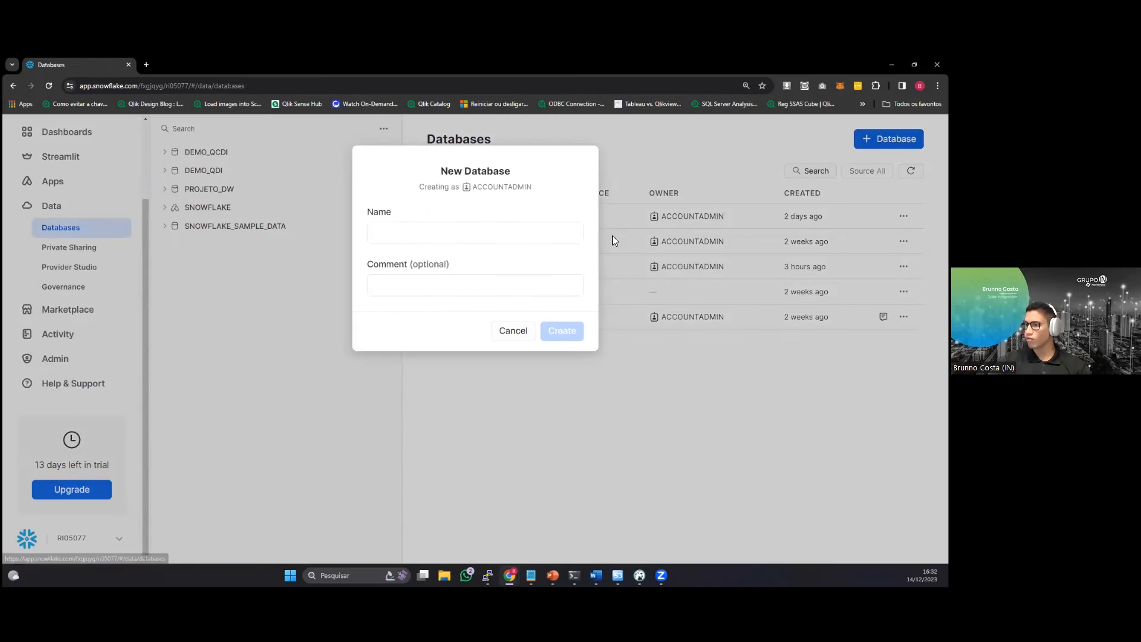
left_click(494, 240)
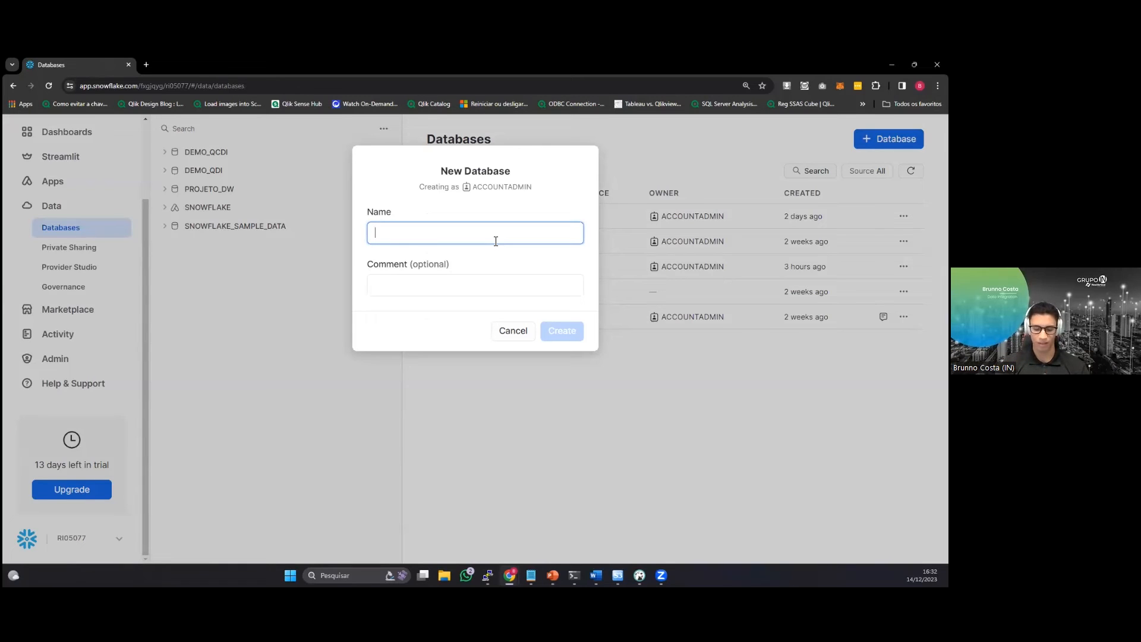
type("WORKSHOP")
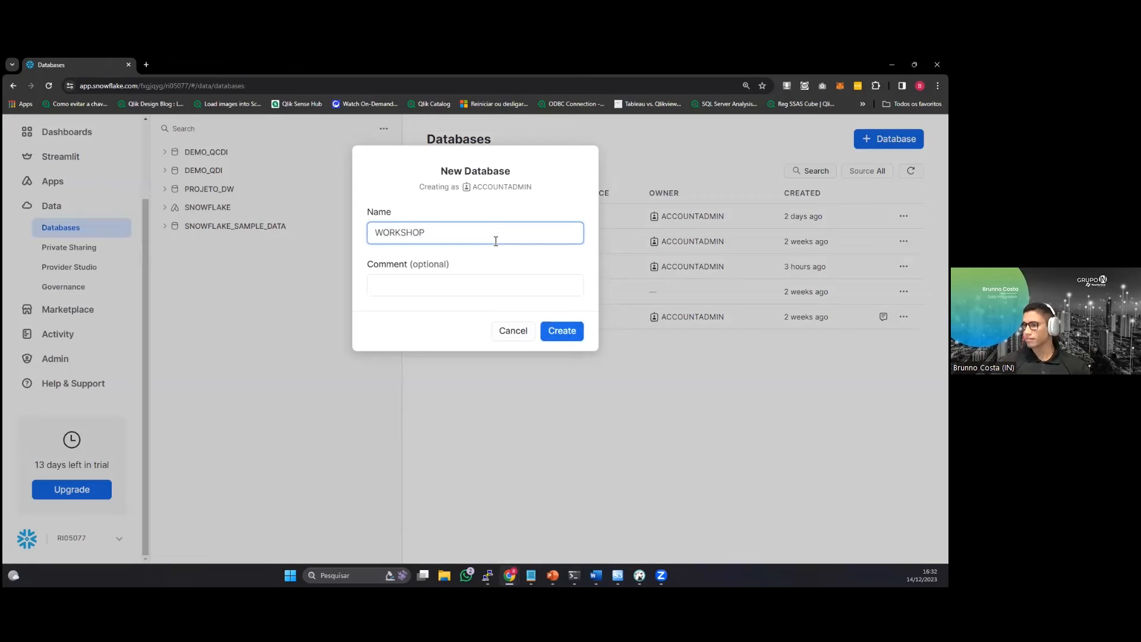
left_click(561, 330)
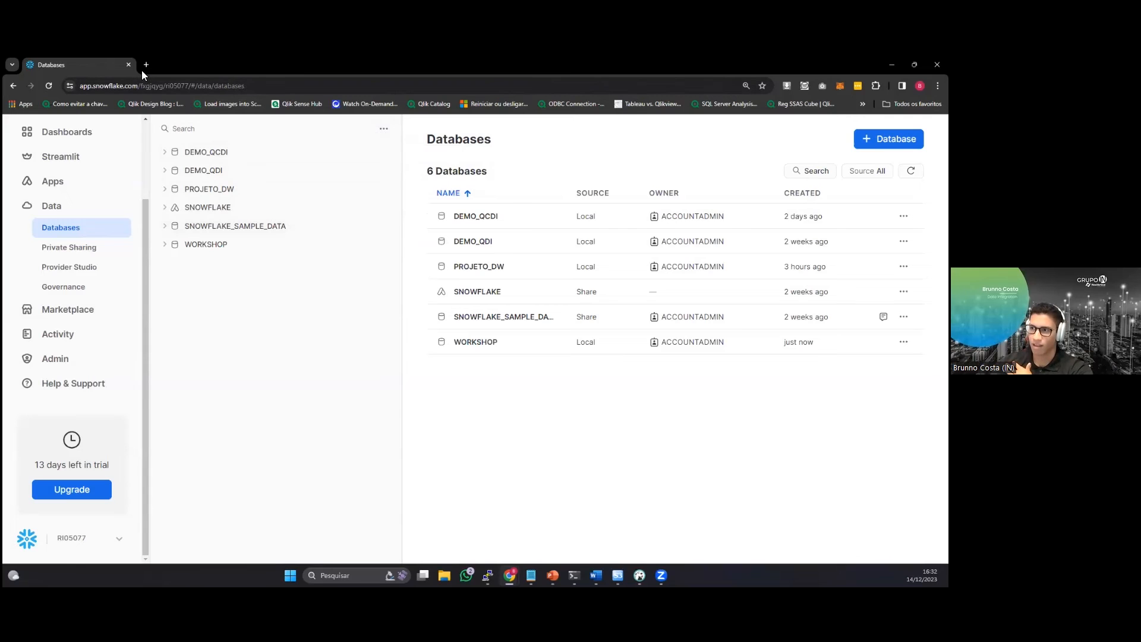
Open prevendasin.us.qlikcloud.com in a new browser tab and switch to the Integração de dados service.
left_click(146, 64)
type("prevendasin.us.qlikcloud.com")
key("Return")
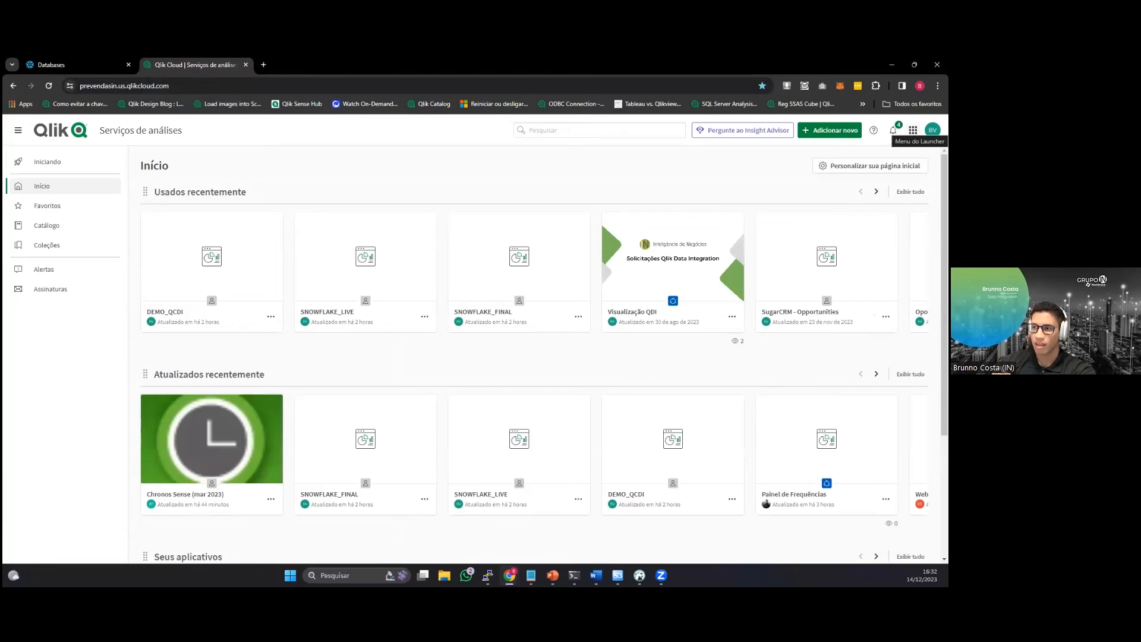
left_click(912, 130)
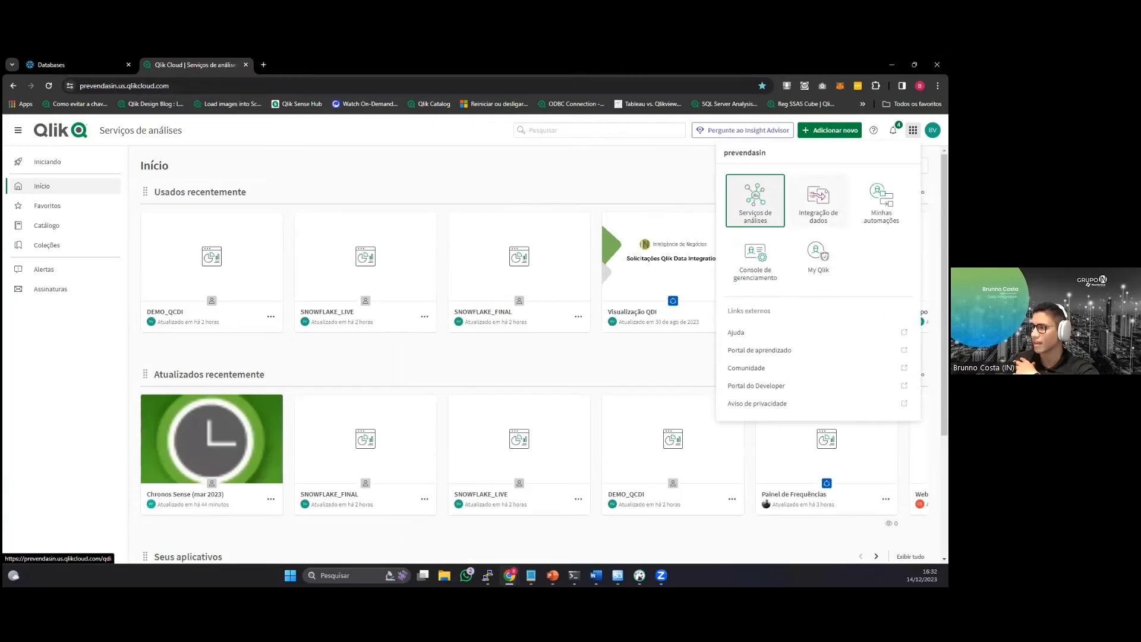
left_click(819, 200)
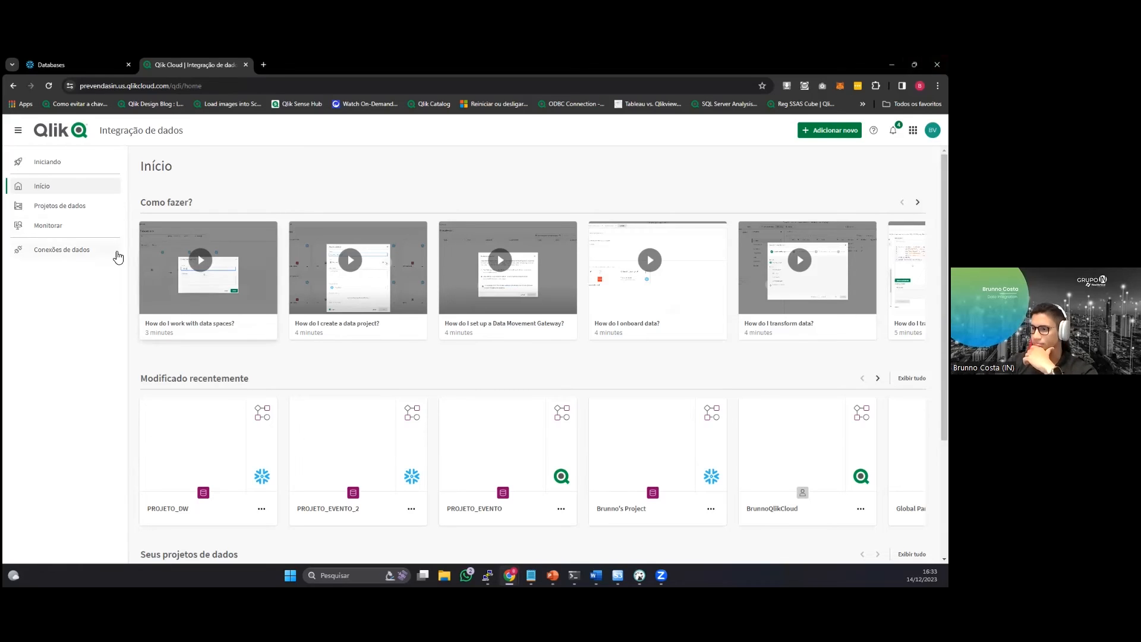
scroll(140, 269, "down", 1)
scroll(138, 271, "up", 1)
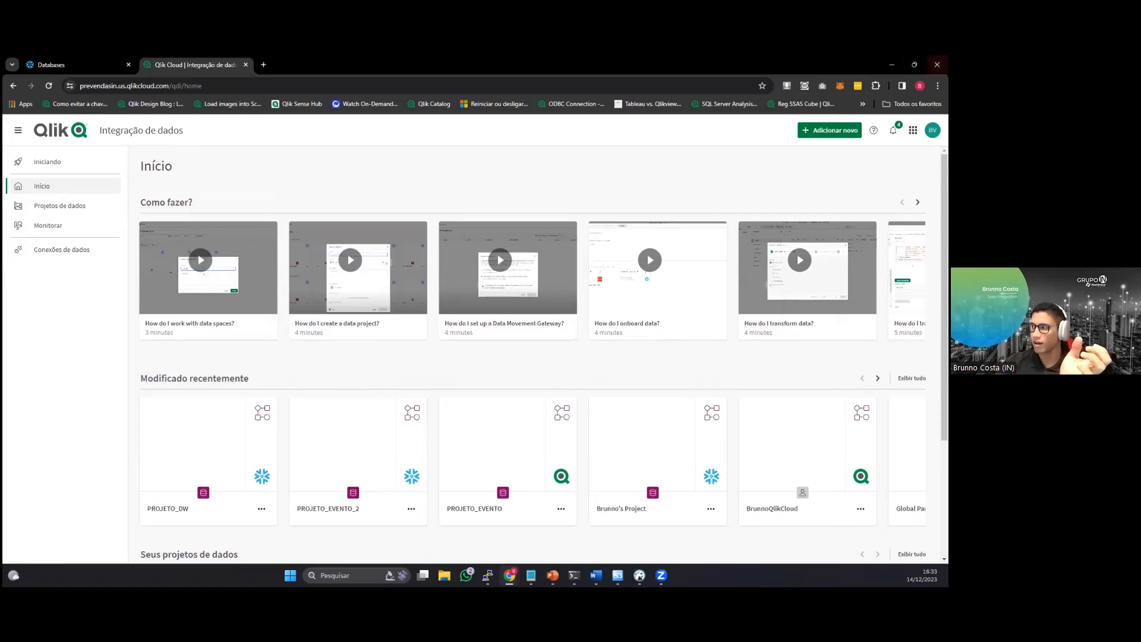
left_click(913, 130)
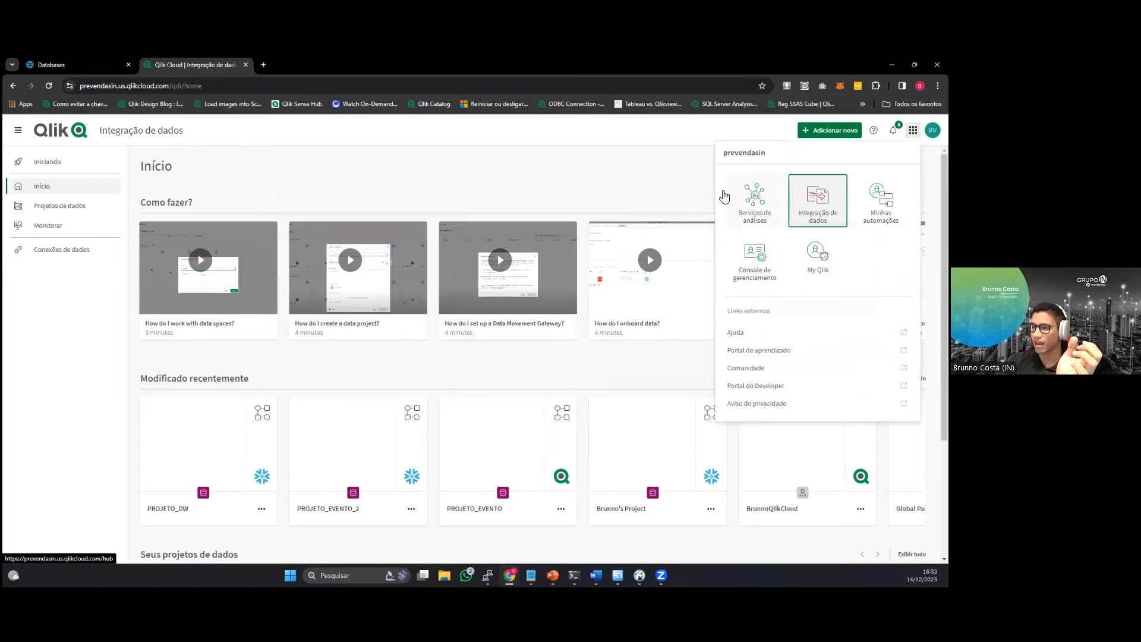
left_click(335, 151)
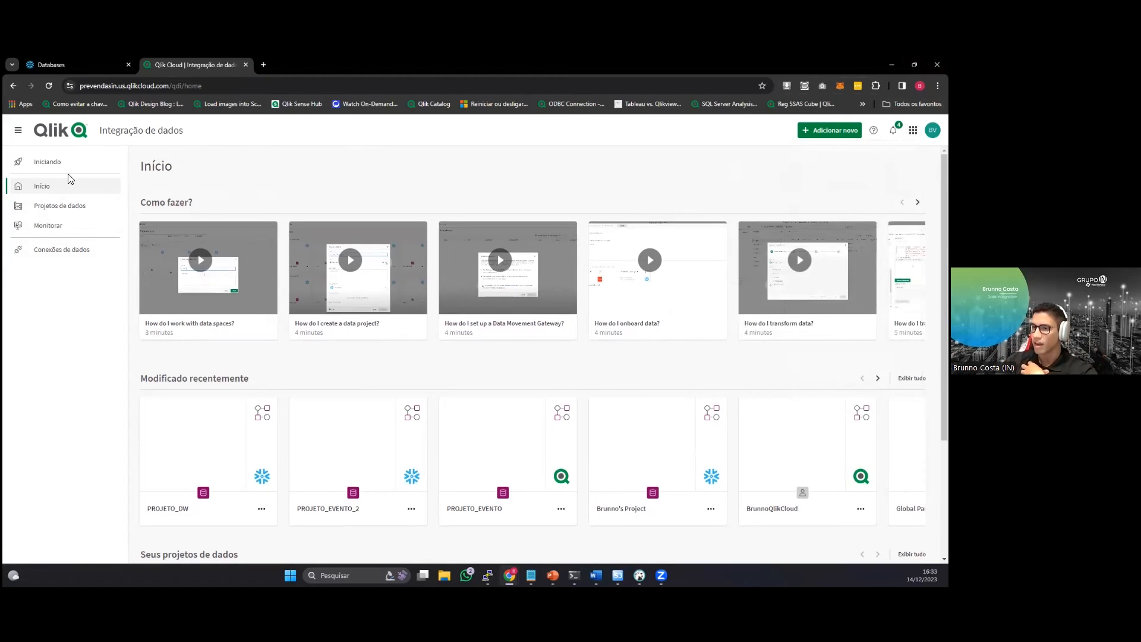
Start a new data project named DESAFIO_1 and assign it to the only available space.
left_click(829, 130)
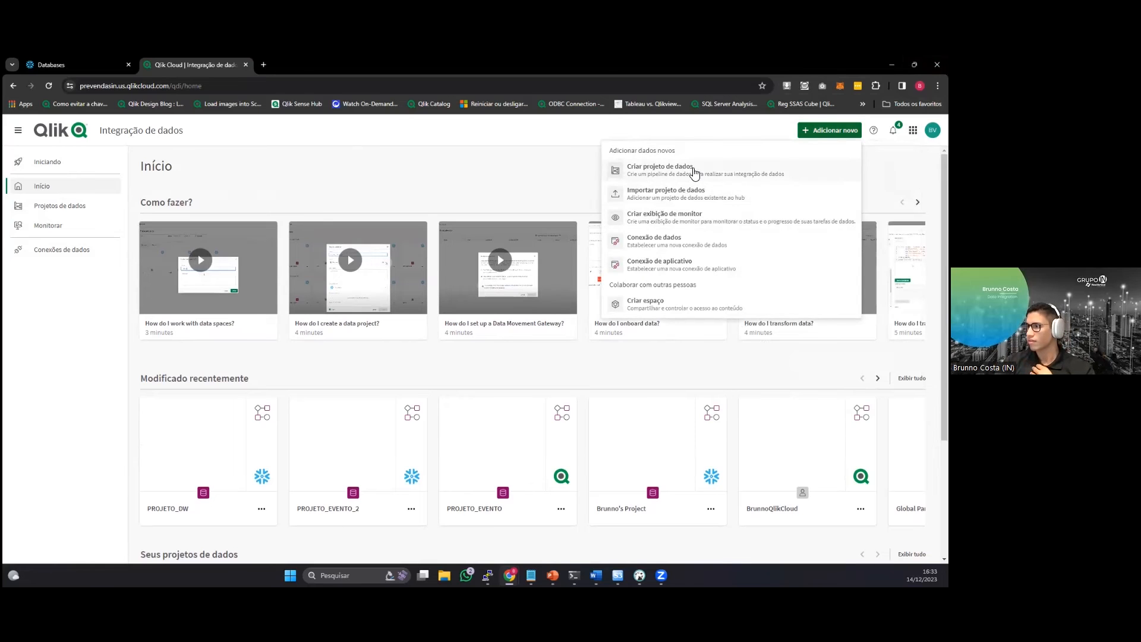
left_click(691, 173)
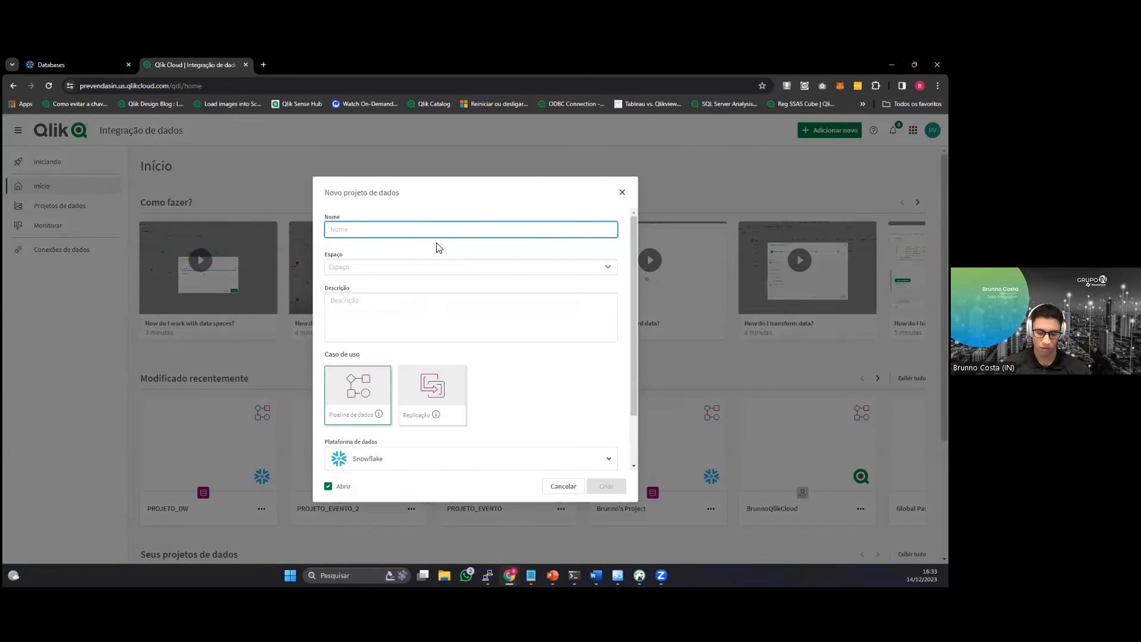
type("DESAFI")
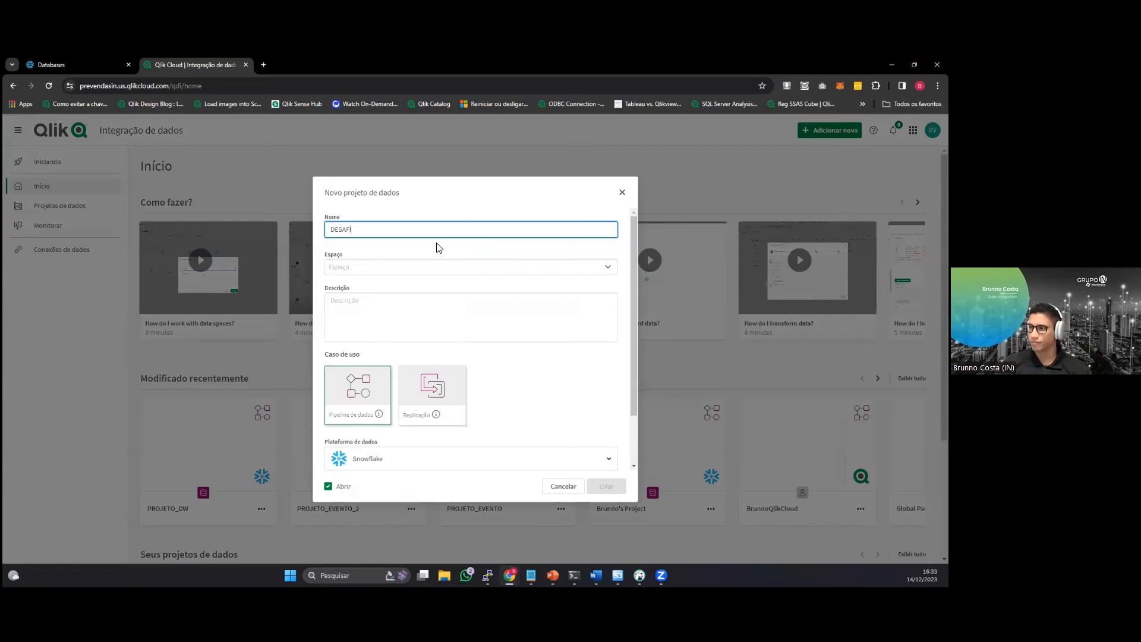
type("O_1")
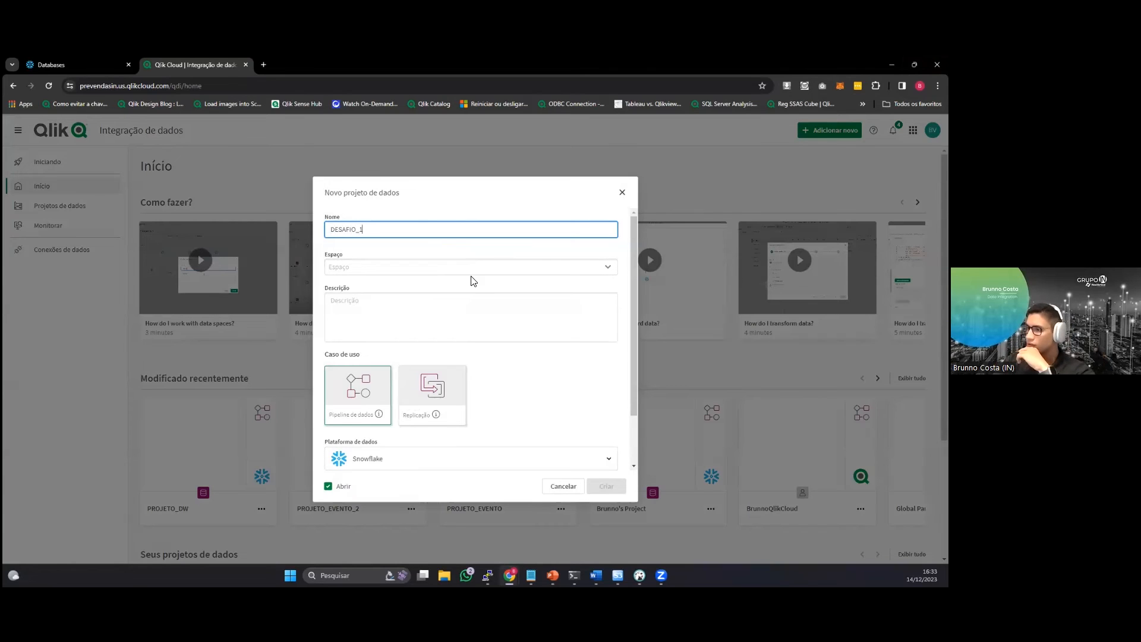
left_click(611, 268)
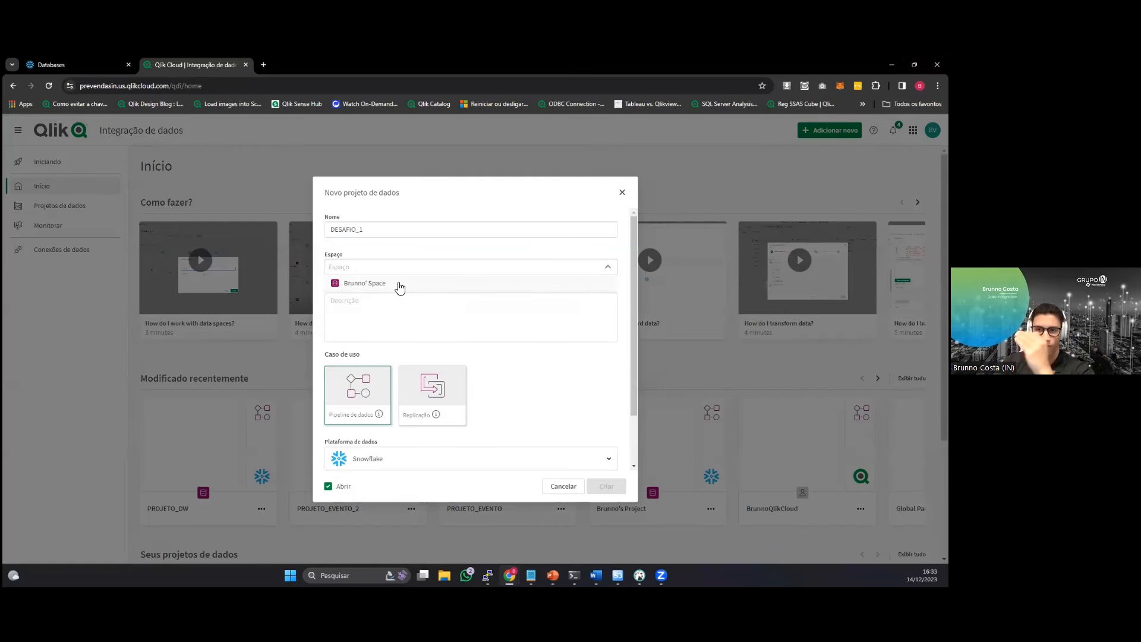
left_click(399, 285)
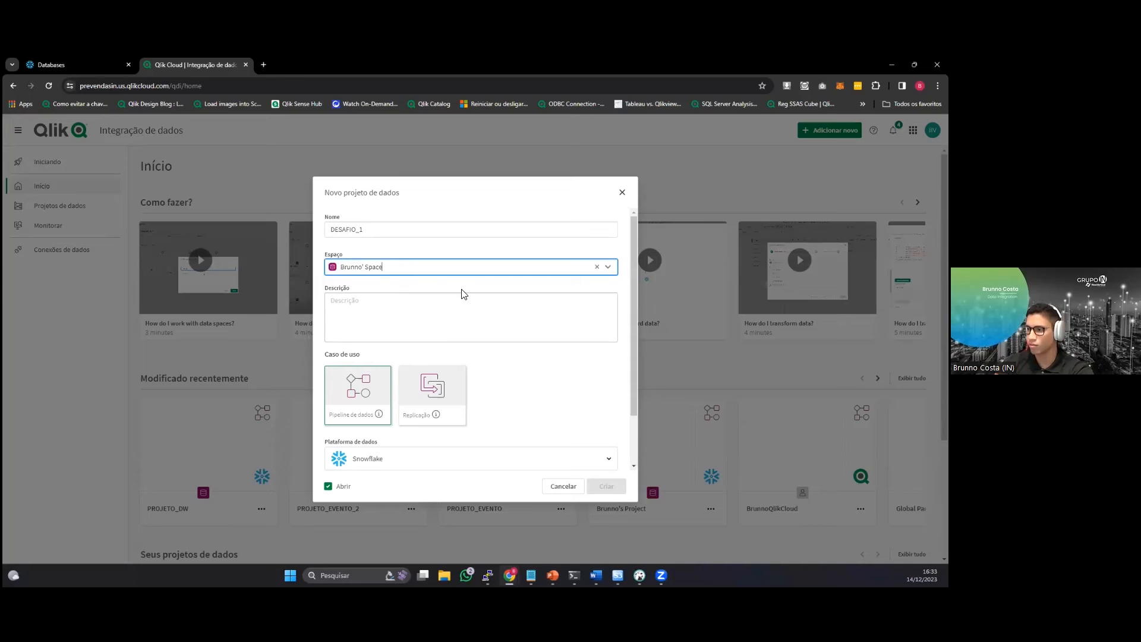
scroll(457, 339, "down", 1)
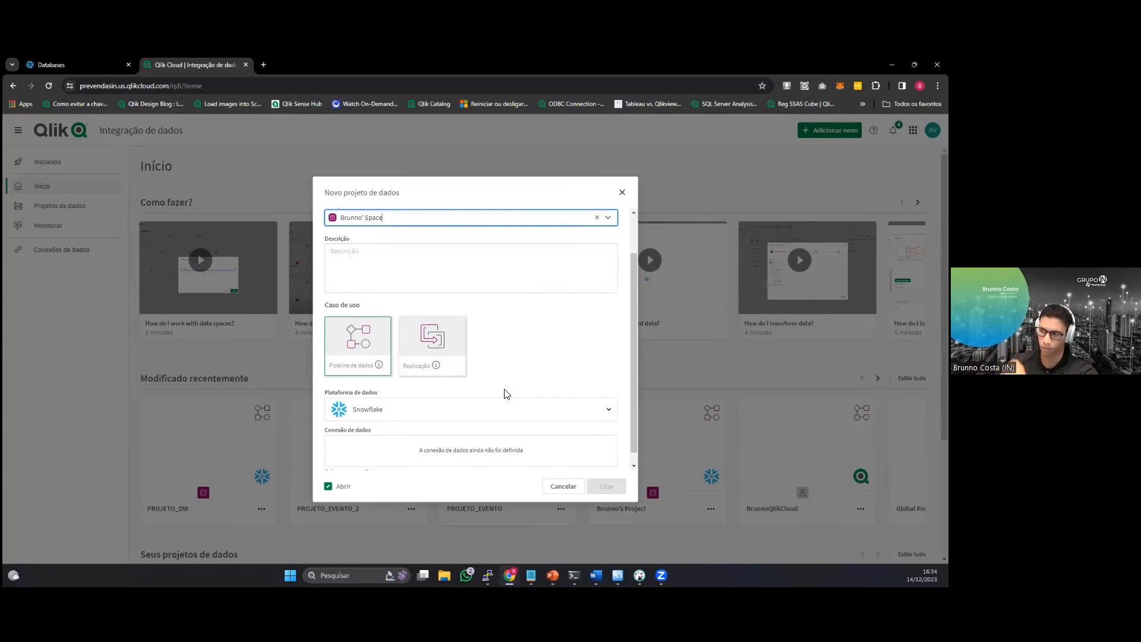
left_click(434, 338)
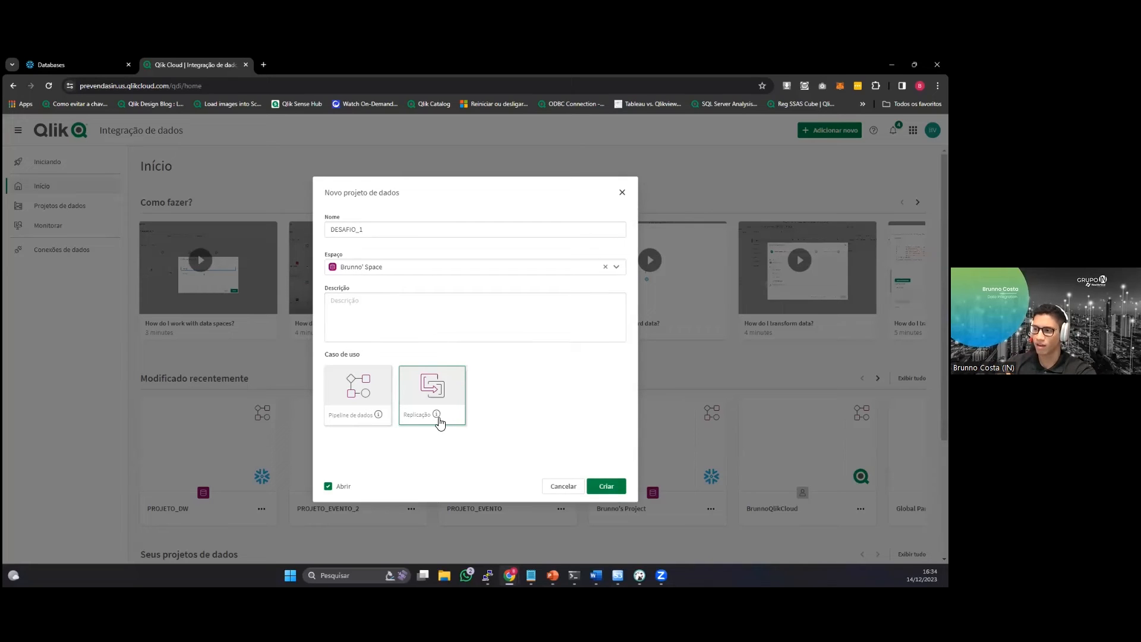
mouse_move(438, 414)
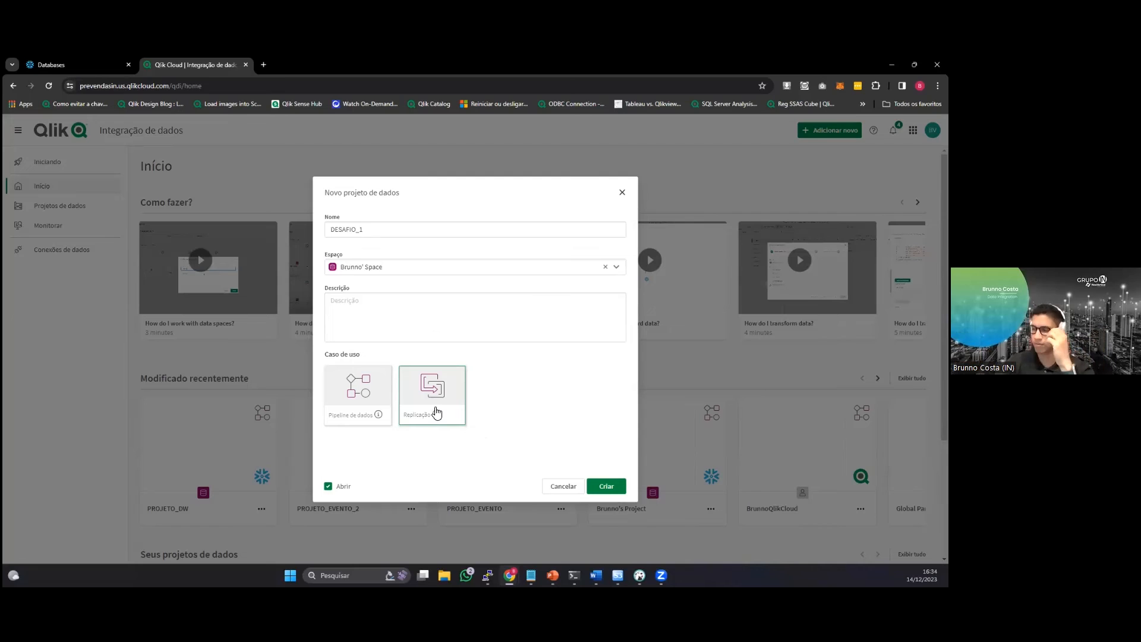
left_click(357, 385)
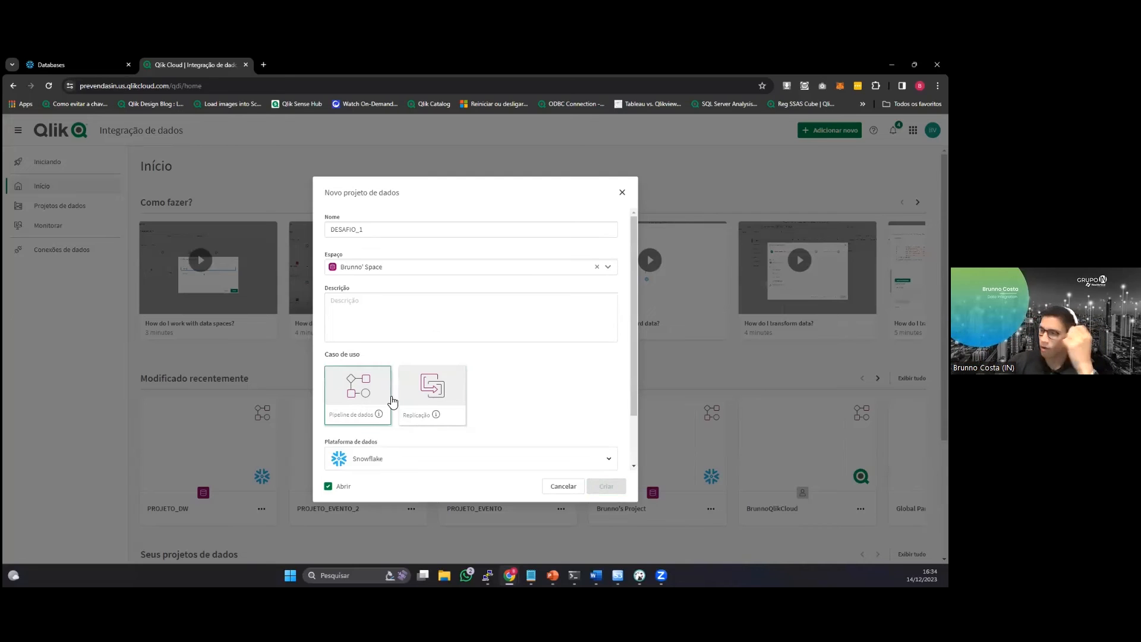
Select the existing Snowflake_Target connection as the data connection of the new pipeline project.
scroll(416, 392, "down", 1)
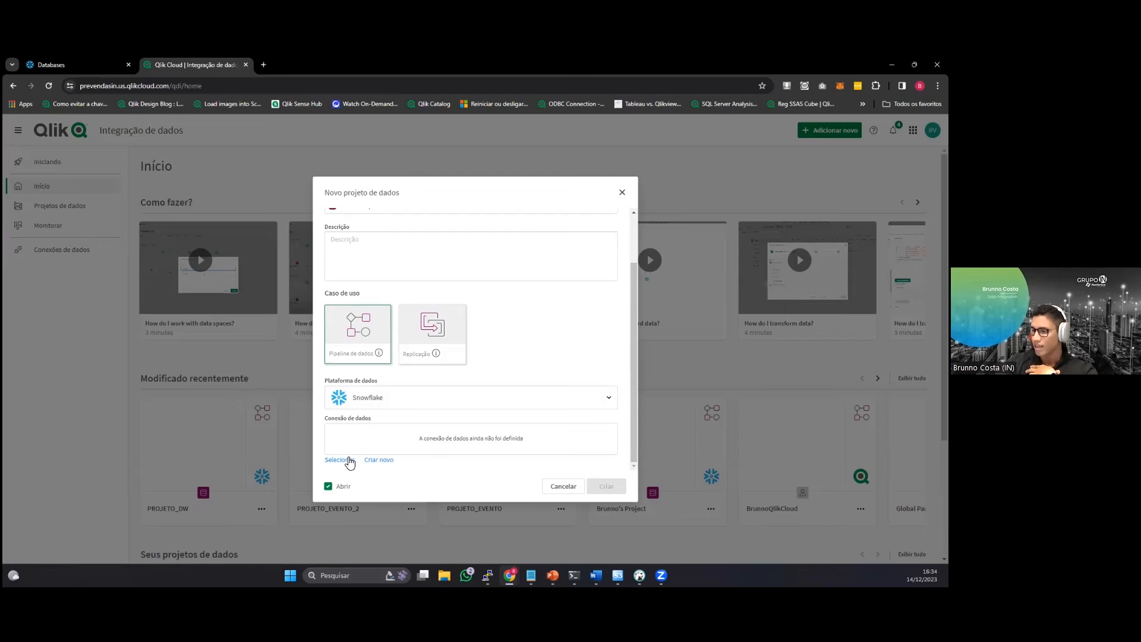
left_click(349, 461)
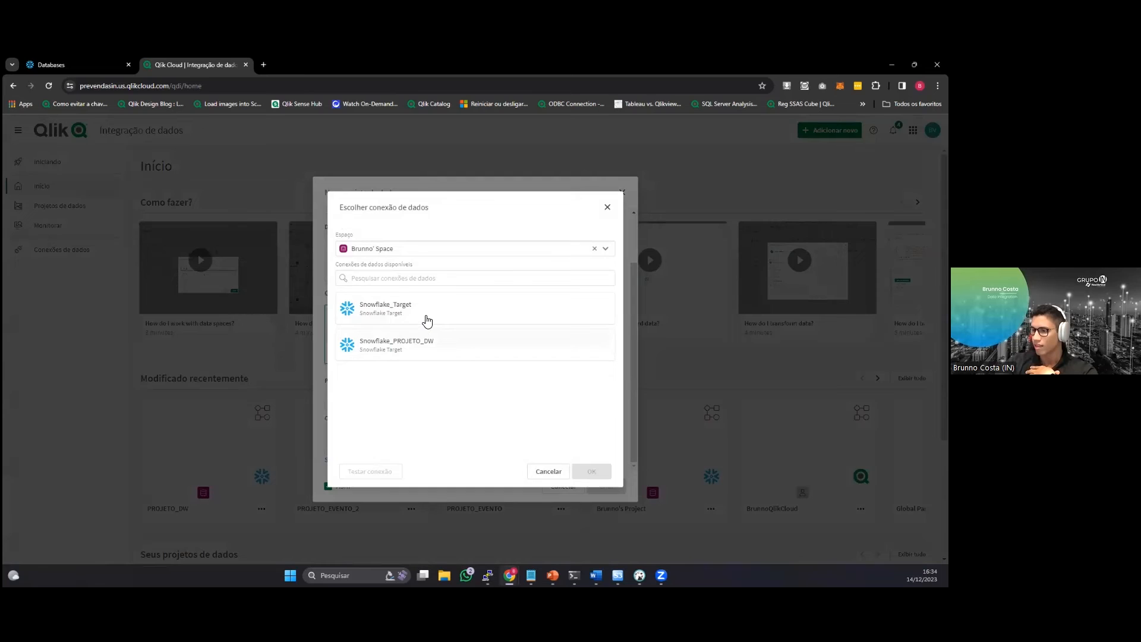
left_click(425, 320)
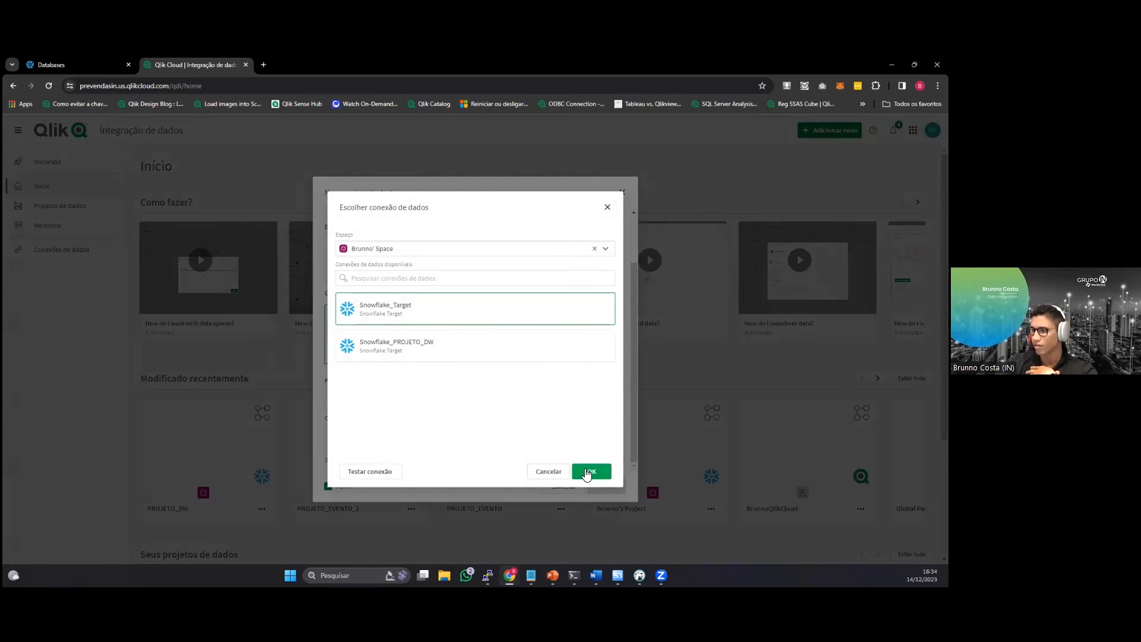
left_click(588, 472)
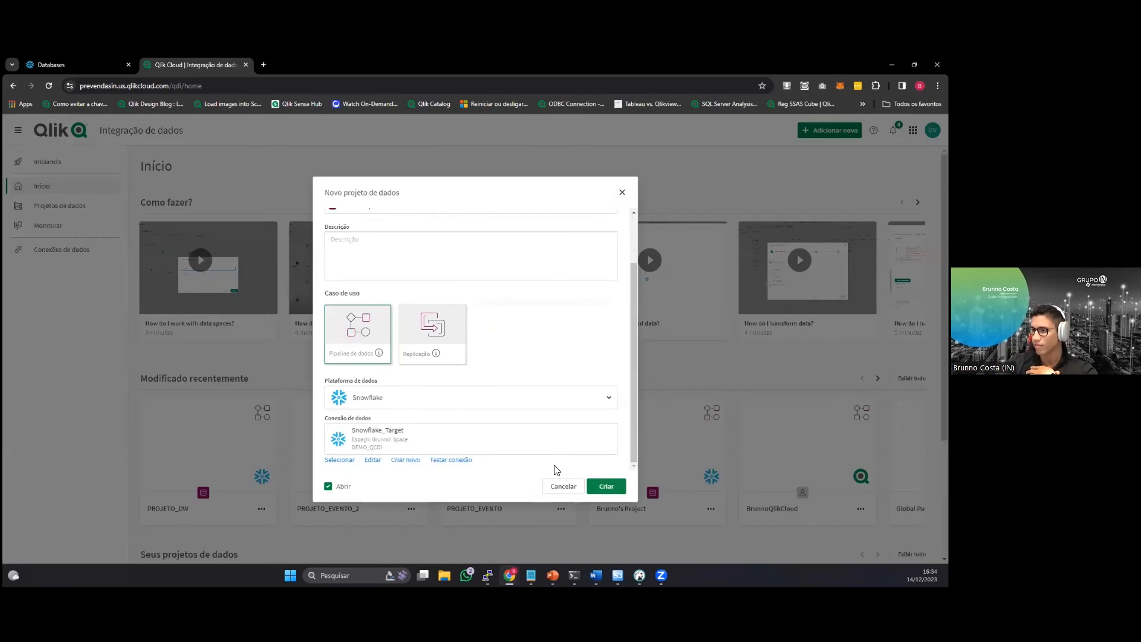
Open the Snowflake_Target connection for editing and enter the account password.
left_click(376, 459)
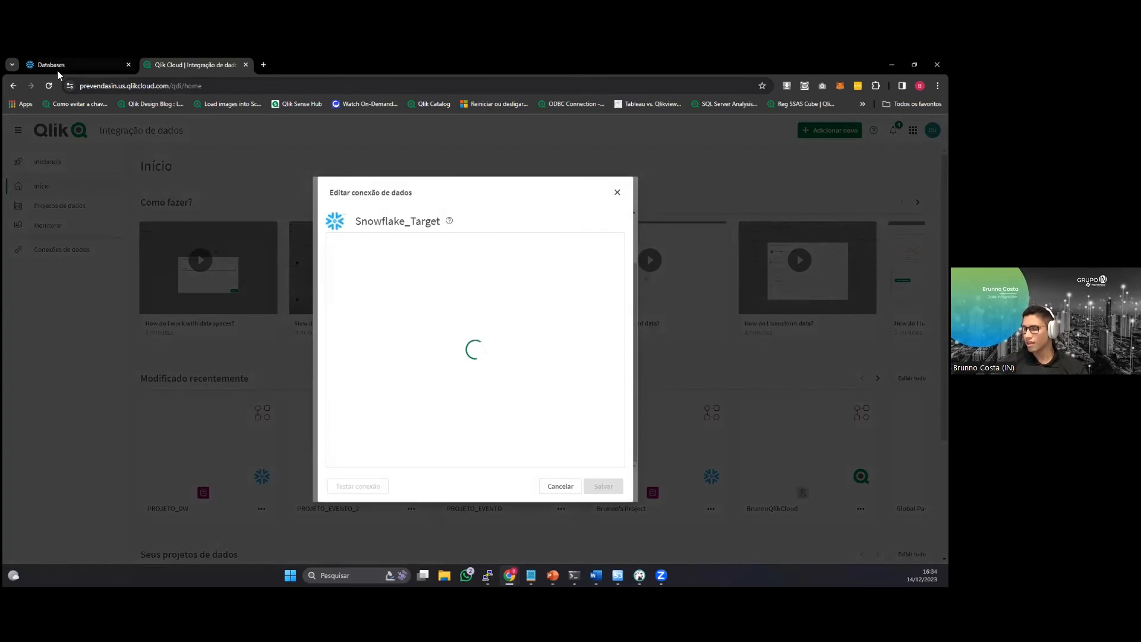
scroll(479, 354, "down", 3)
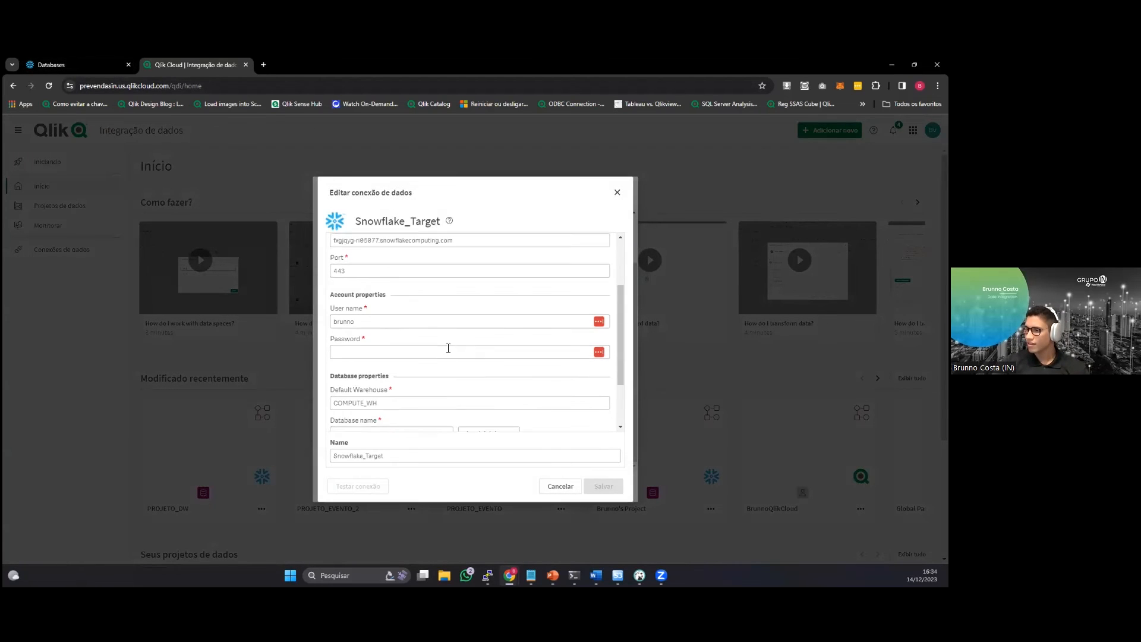
left_click(447, 344)
type("*******")
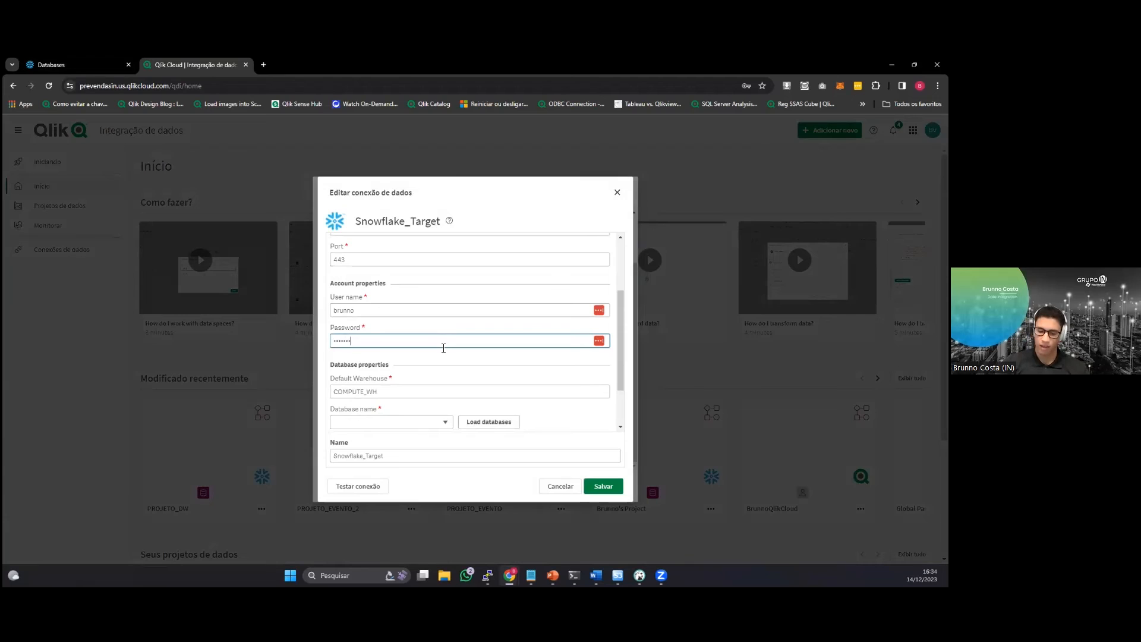
type("*")
Load the available databases, set the connection's database to WORKSHOP, save the connection and dismiss the LastPass prompt.
left_click(502, 422)
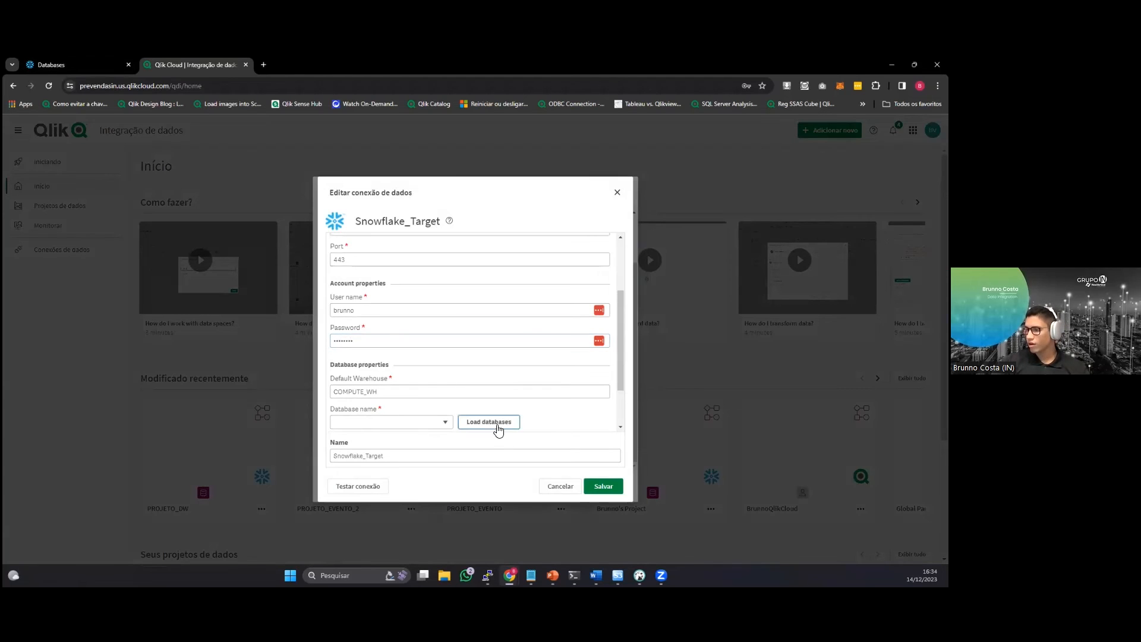
left_click(446, 424)
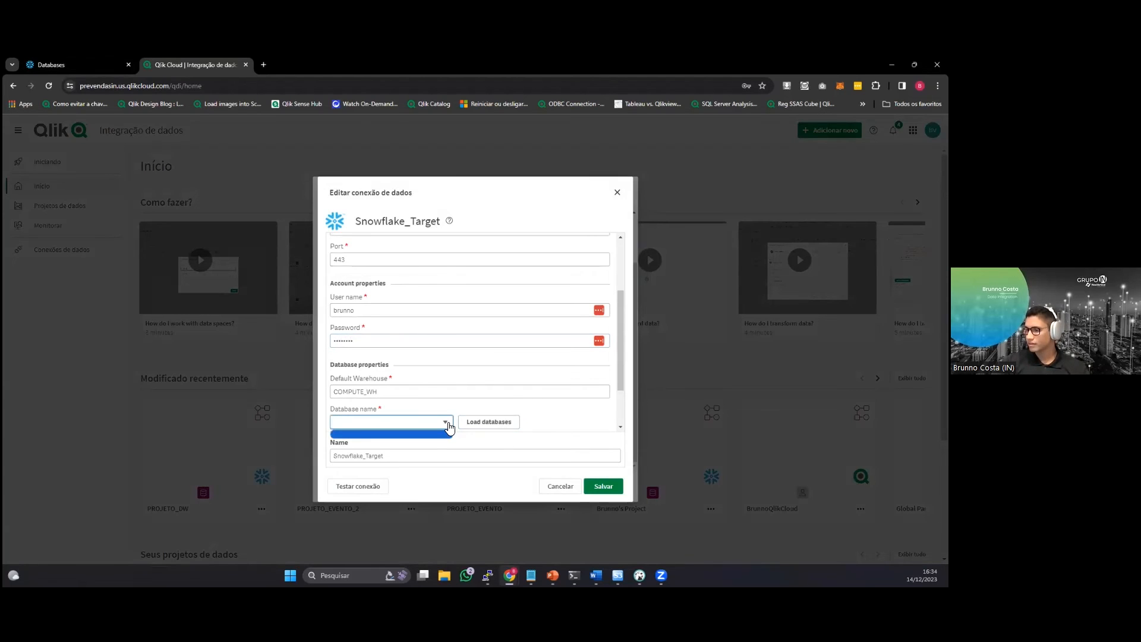
scroll(447, 427, "down", 1)
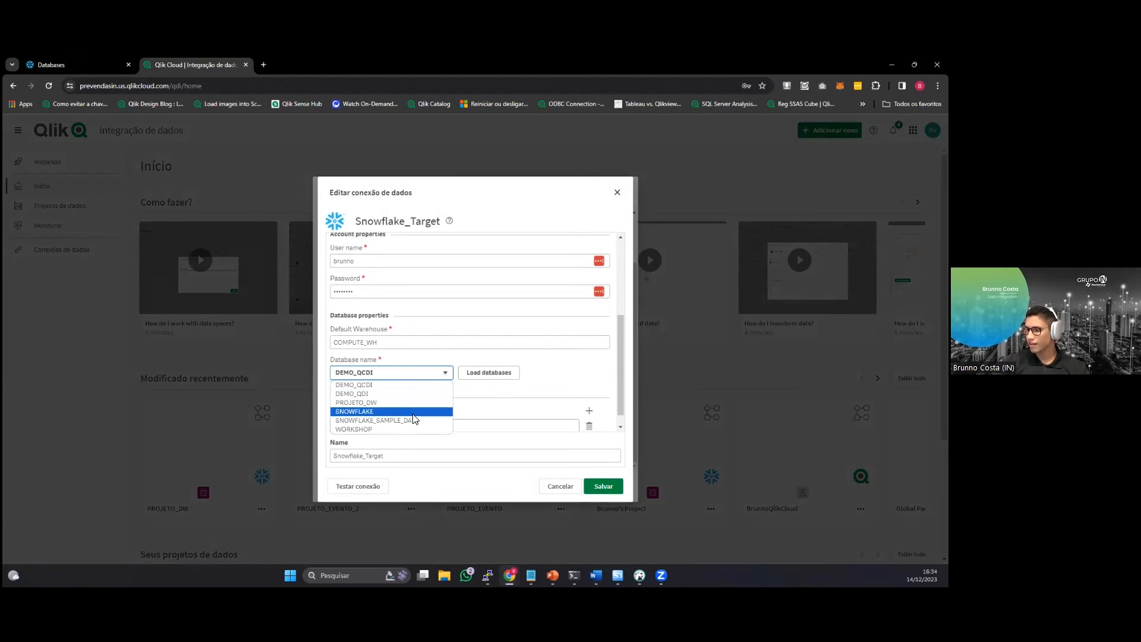
left_click(381, 428)
scroll(617, 398, "down", 1)
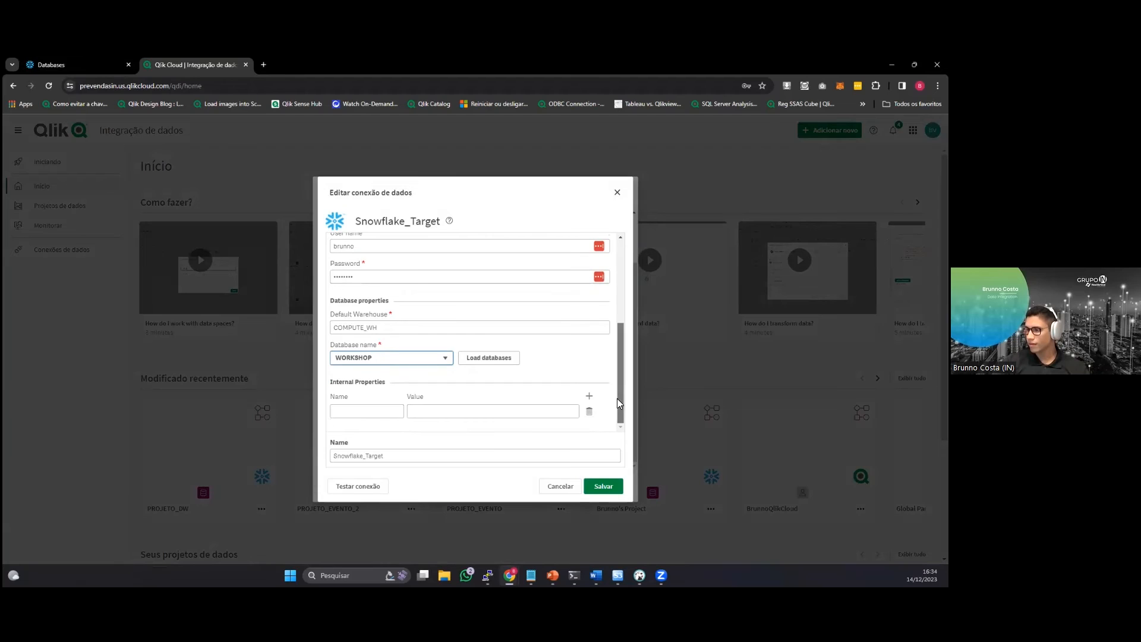
left_click(606, 486)
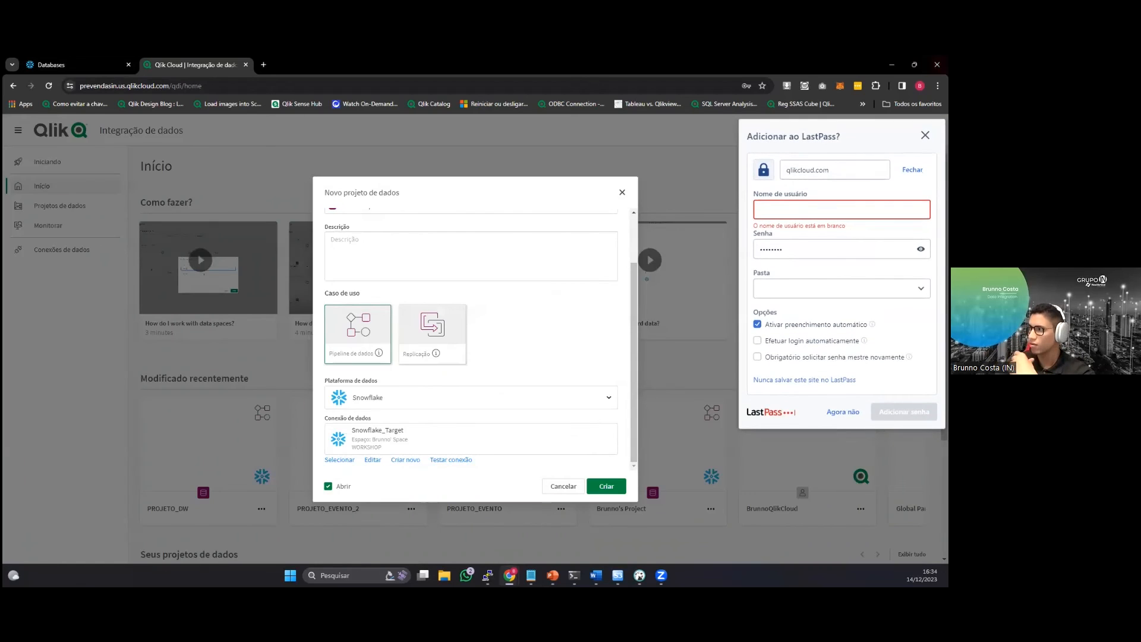
left_click(925, 136)
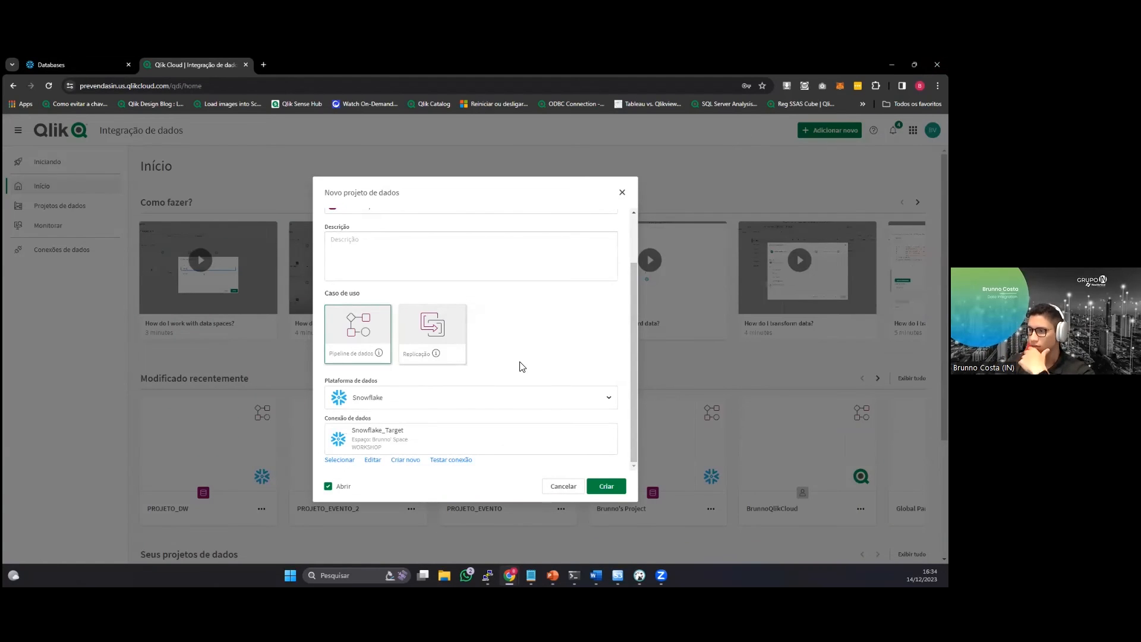
Review the new project's settings and create the DESAFIO_1 data pipeline project on Snowflake.
scroll(523, 367, "up", 2)
scroll(522, 366, "down", 2)
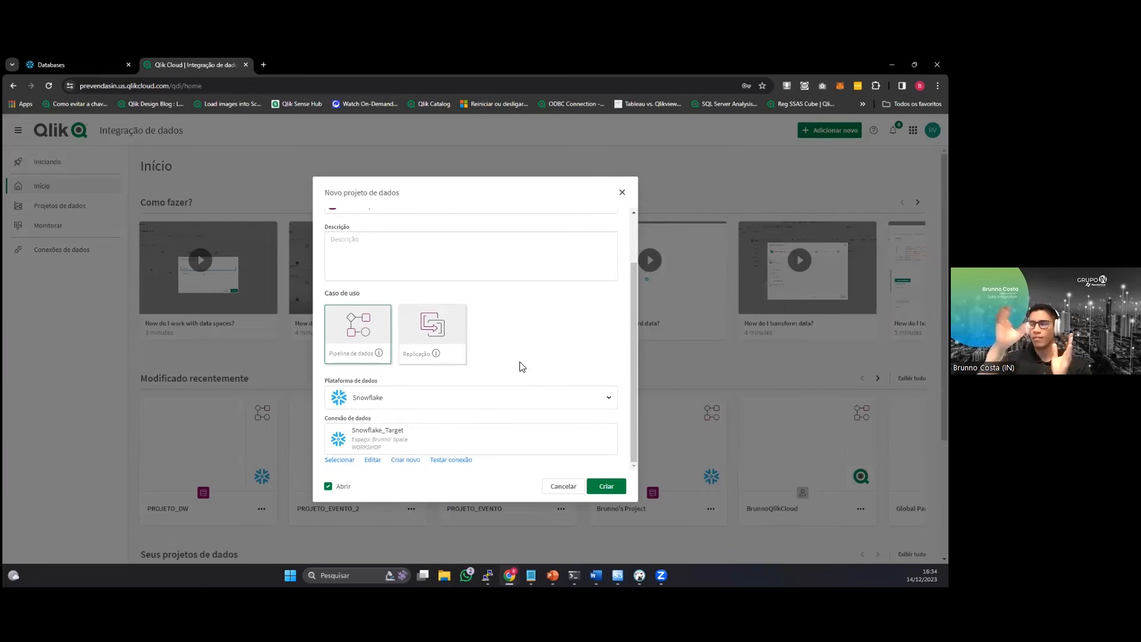
left_click(605, 489)
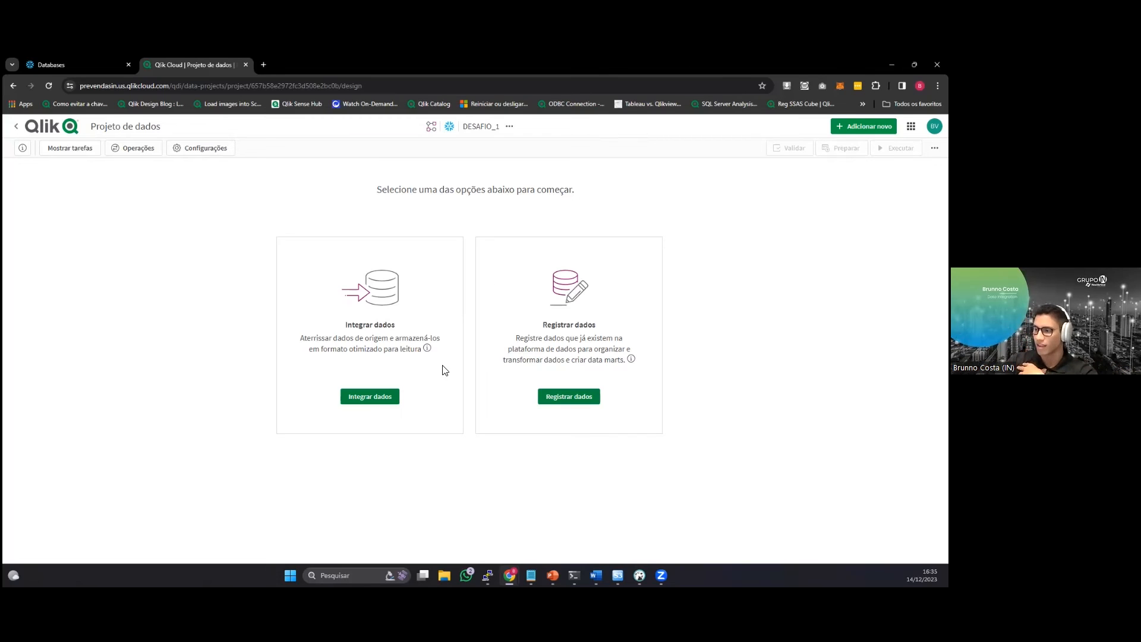
Start integrating data into the project, keep the default name Integração and proceed to choosing the source connection.
left_click(381, 395)
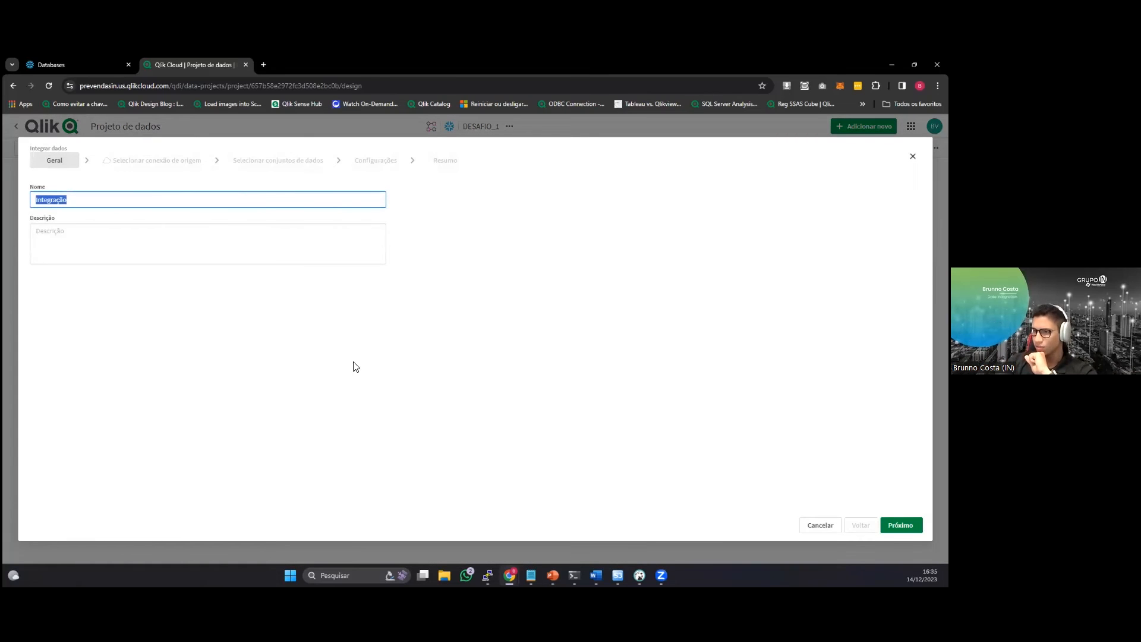
left_click(137, 187)
left_click(900, 524)
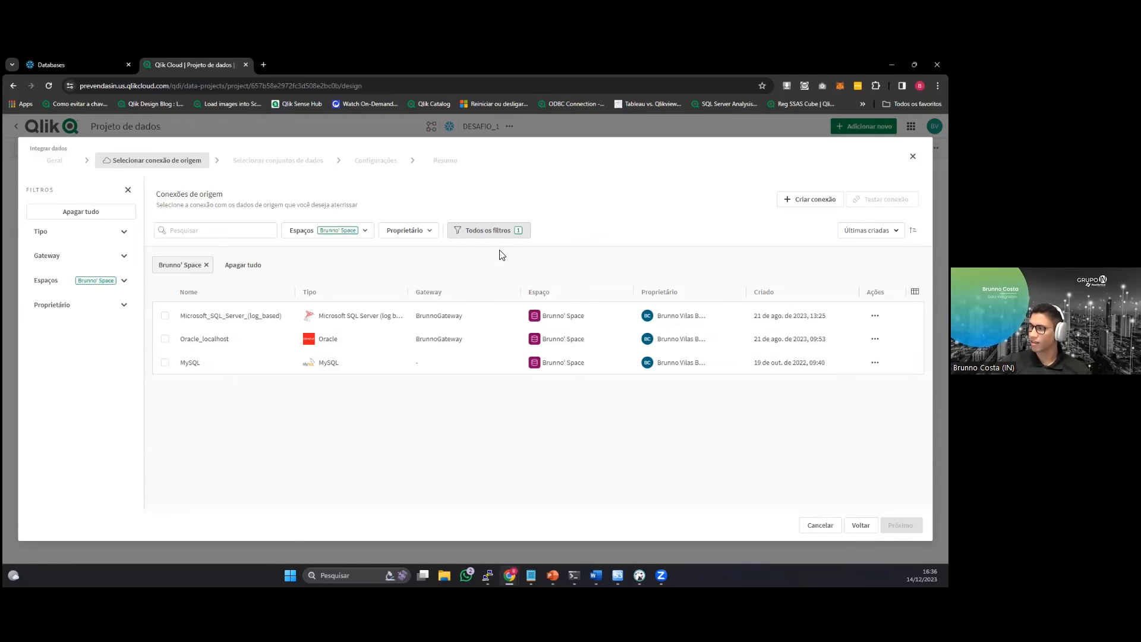
Examine the source types offered for a new data connection, and close the dialog without creating one.
left_click(810, 199)
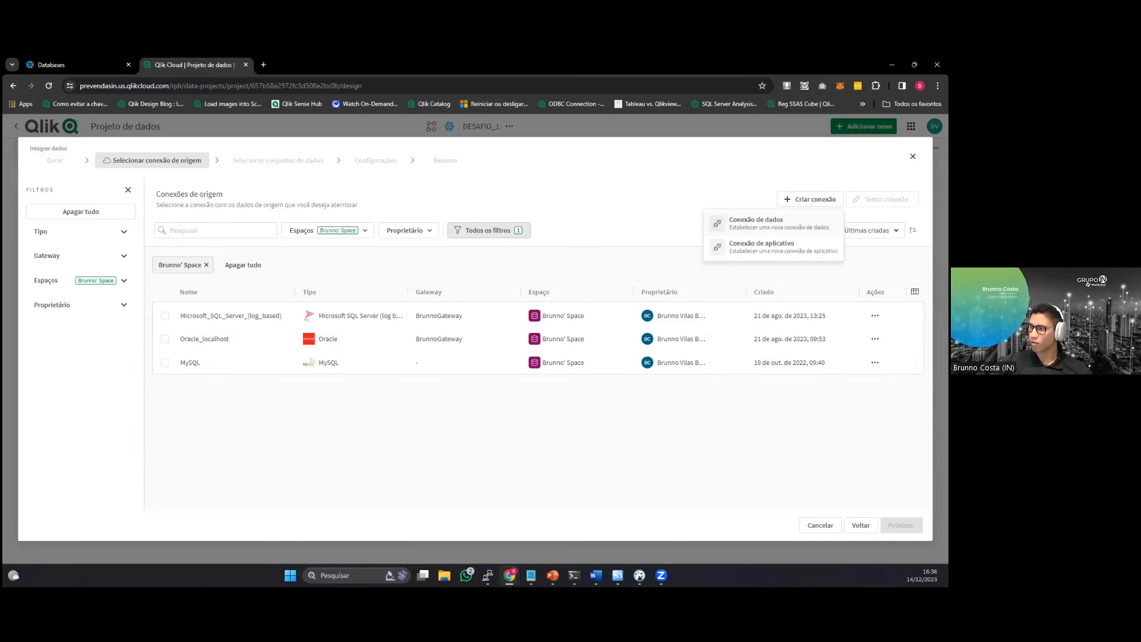
left_click(773, 224)
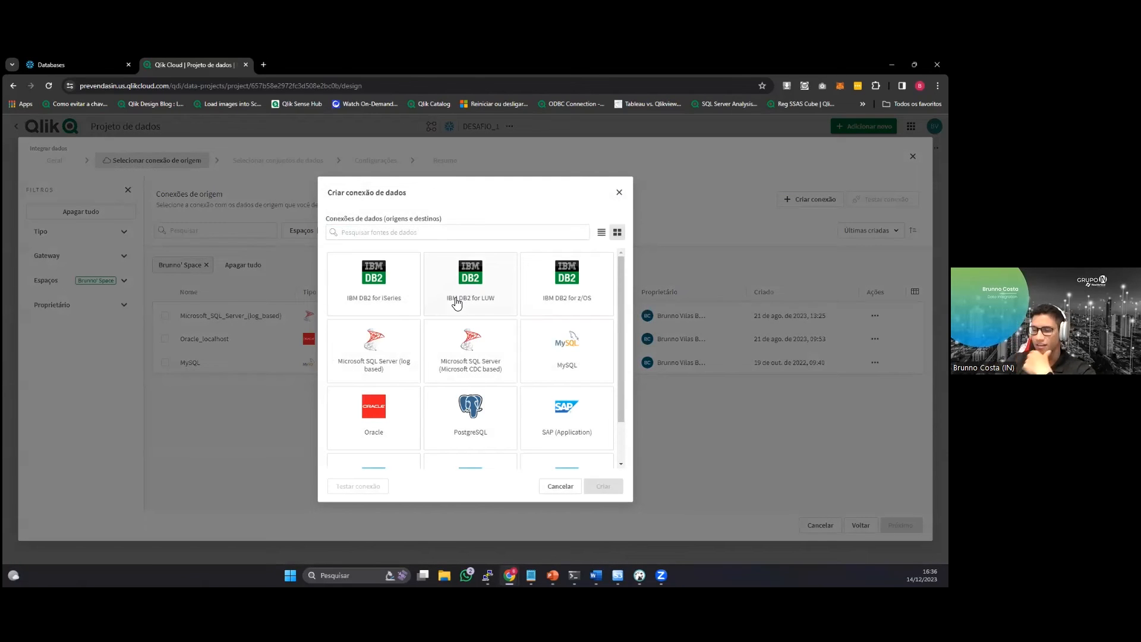
scroll(456, 303, "down", 2)
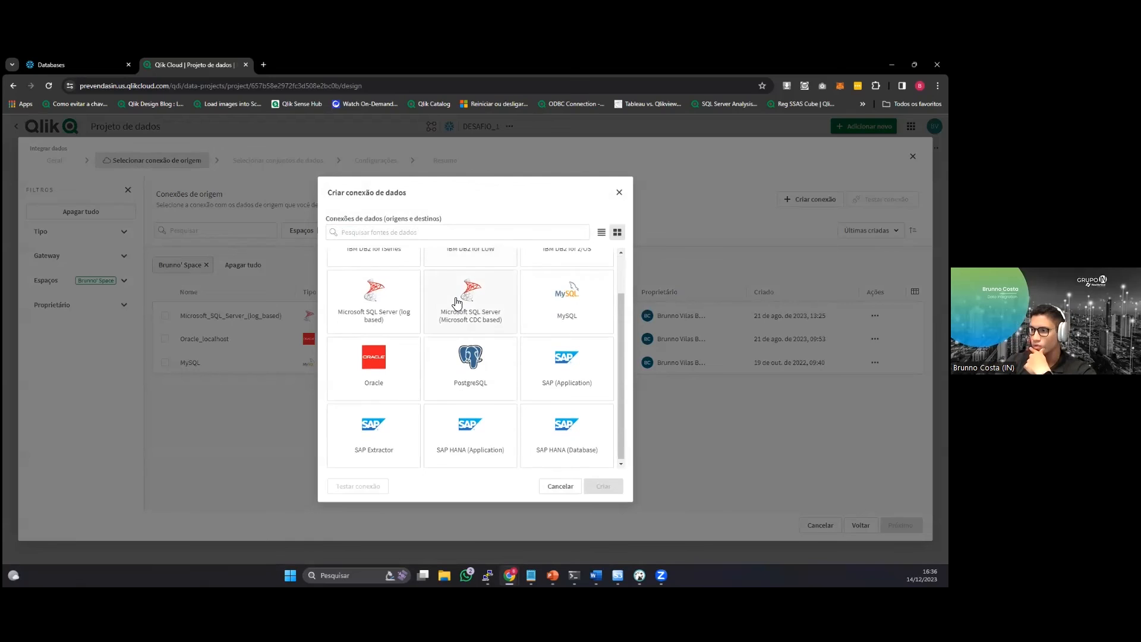
scroll(456, 303, "up", 2)
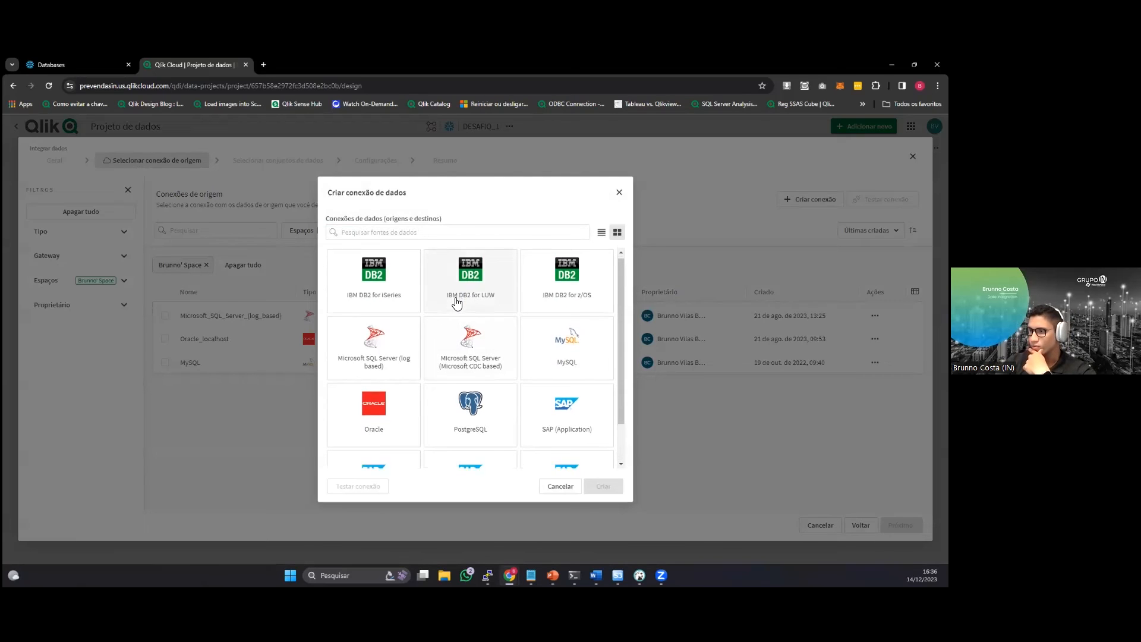
scroll(455, 304, "down", 1)
scroll(458, 297, "up", 1)
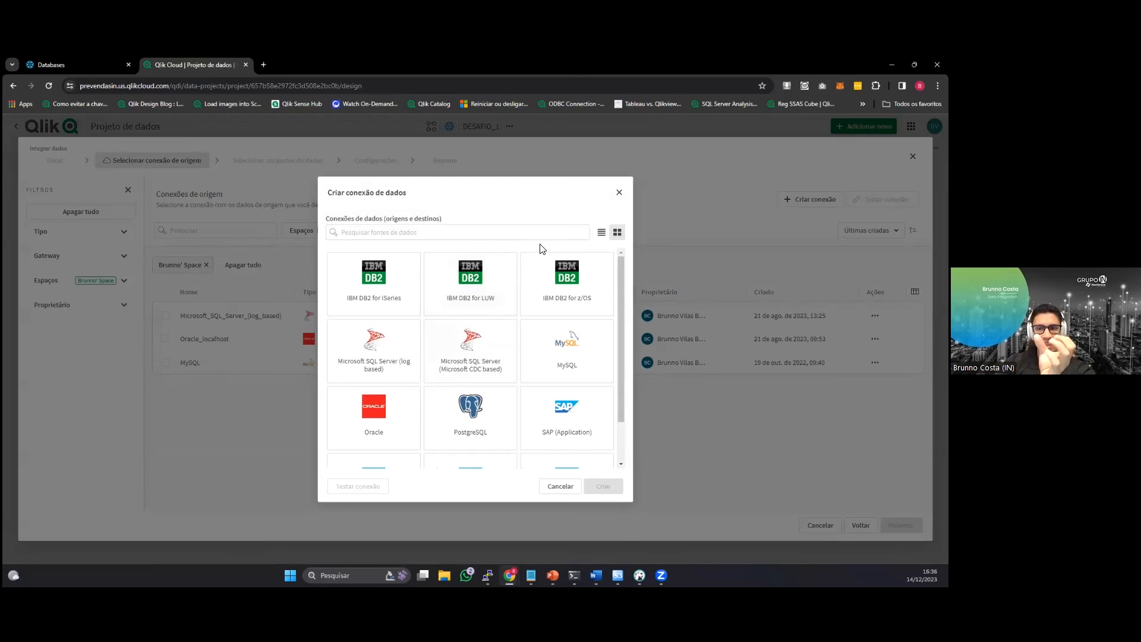
left_click(619, 193)
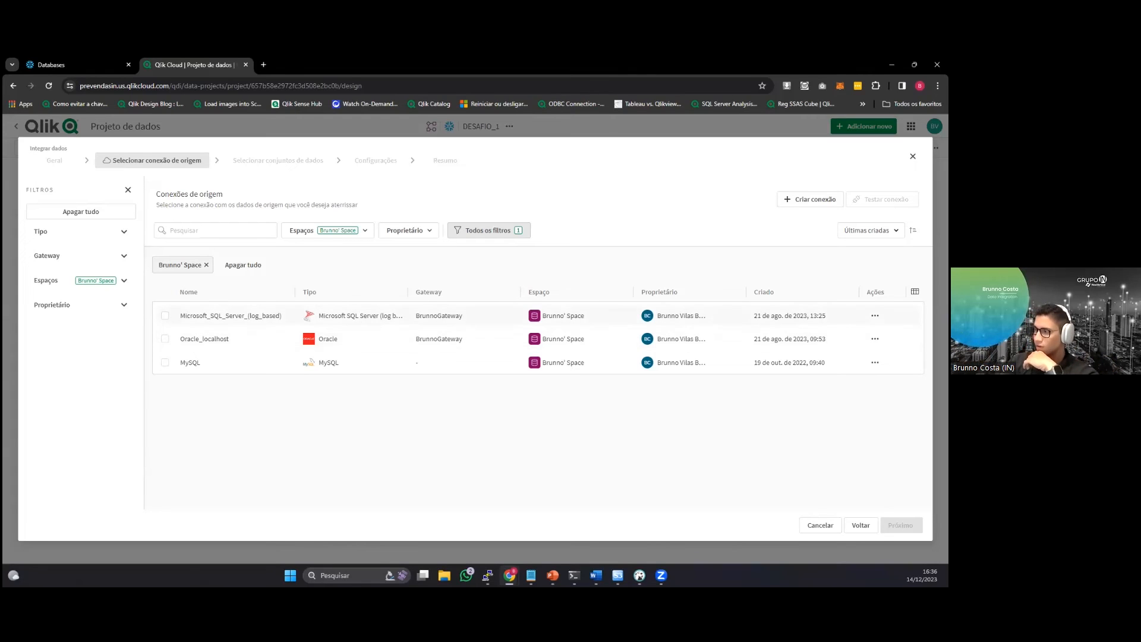
Test the Oracle_localhost connection and choose it as the source of the integration.
left_click(875, 338)
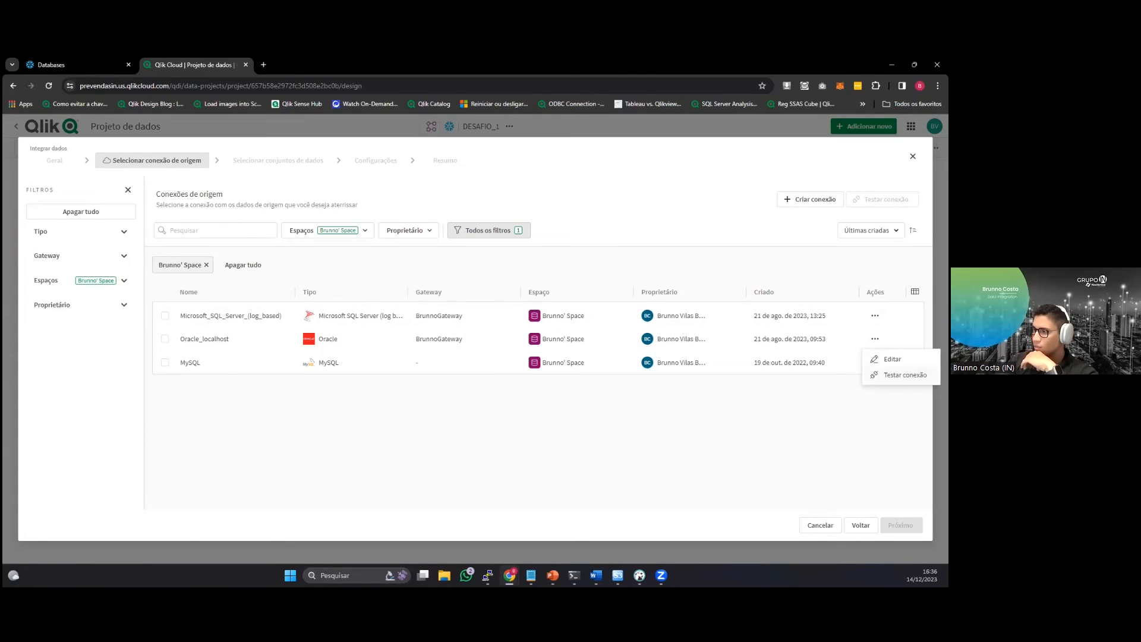
left_click(904, 374)
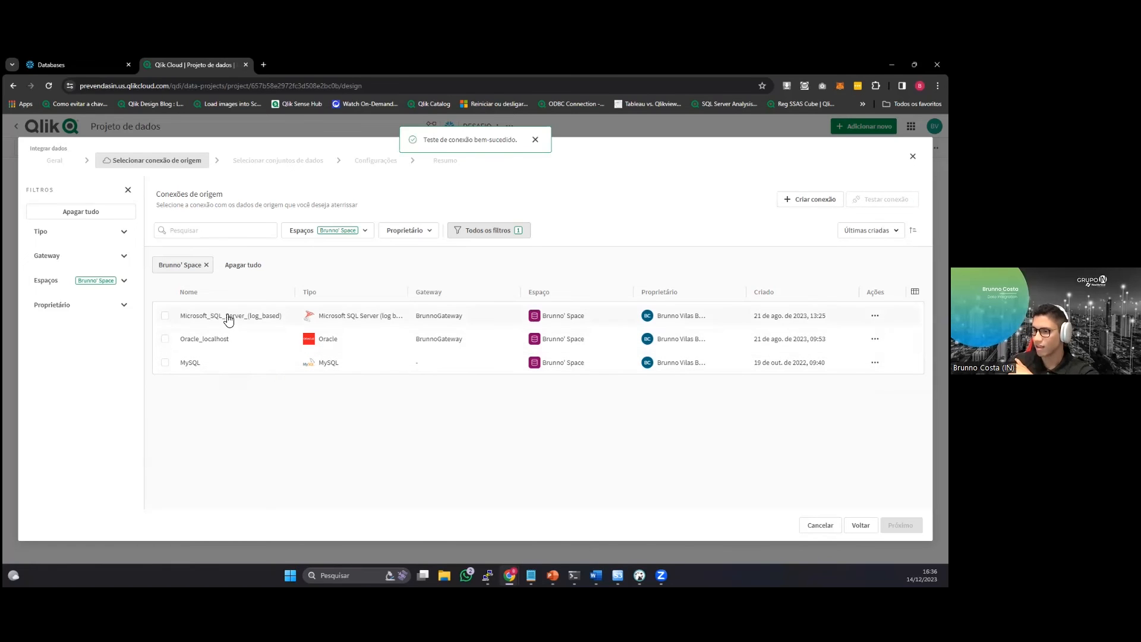
left_click(165, 339)
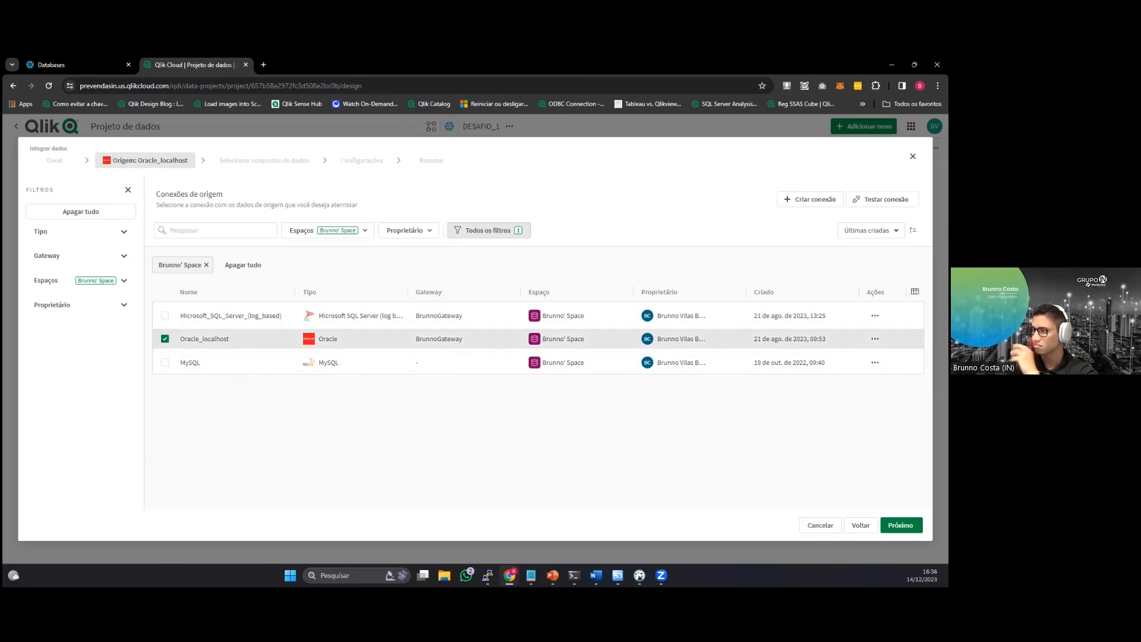
left_click(901, 525)
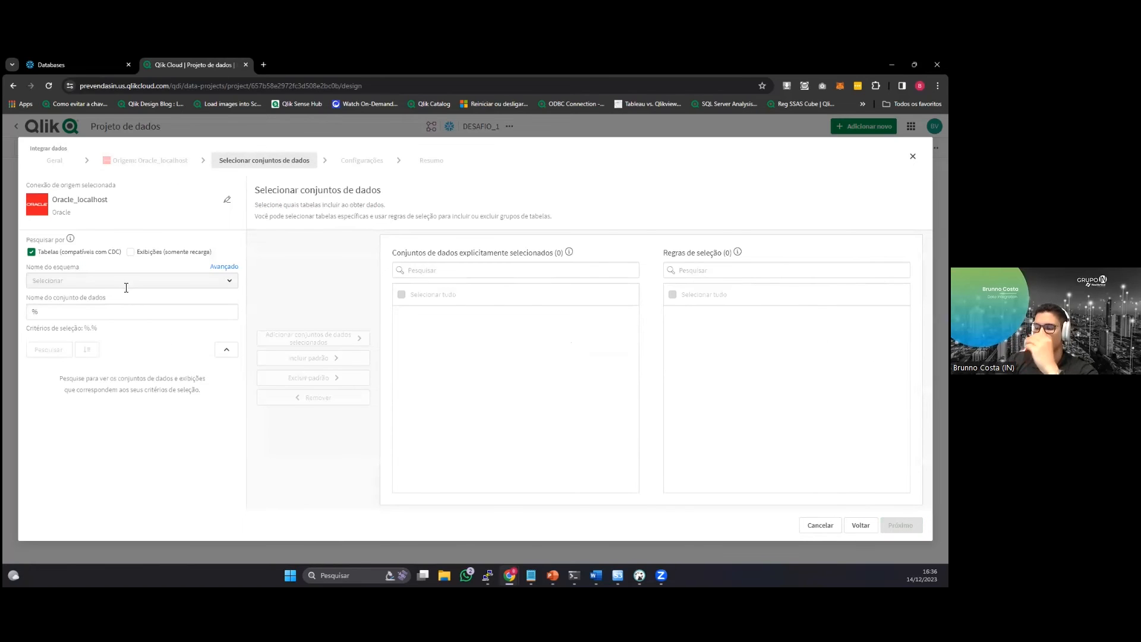
Find the tables of the DELIVERY_BR schema and add COURIER and DELIVERY to the selected datasets.
left_click(125, 285)
scroll(118, 361, "down", 2)
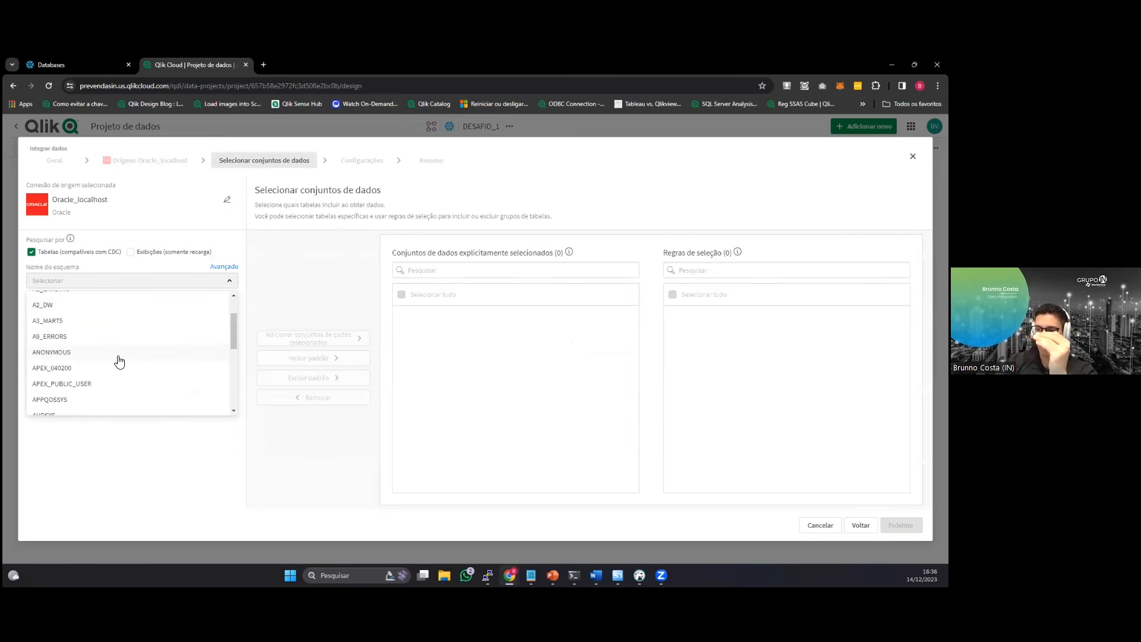
scroll(119, 361, "down", 5)
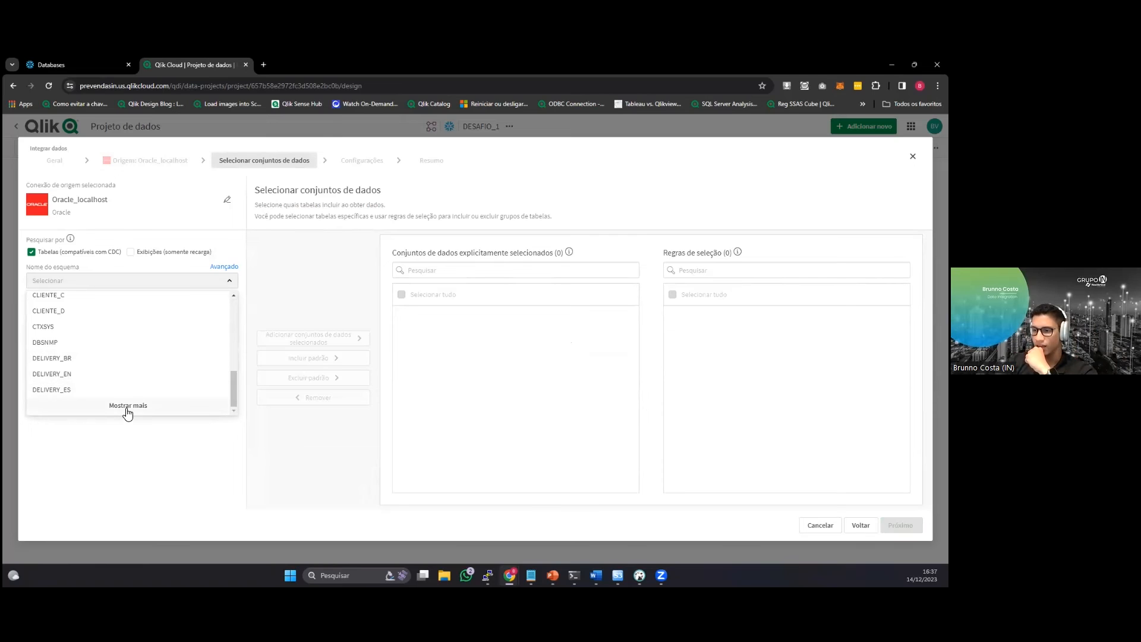
left_click(128, 357)
left_click(63, 350)
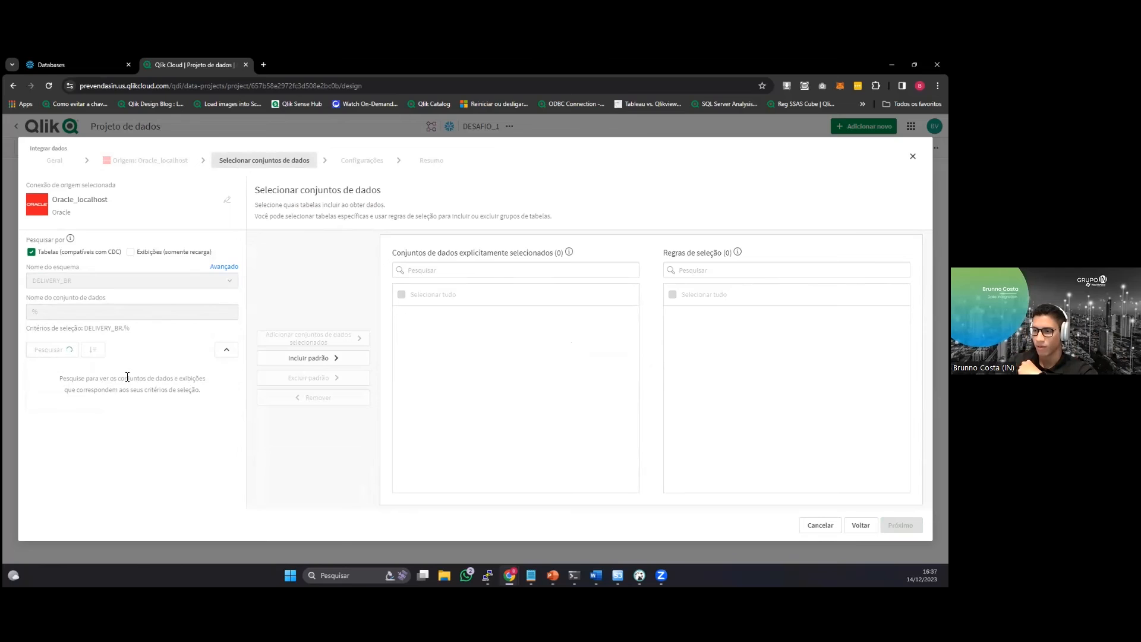
left_click(100, 394)
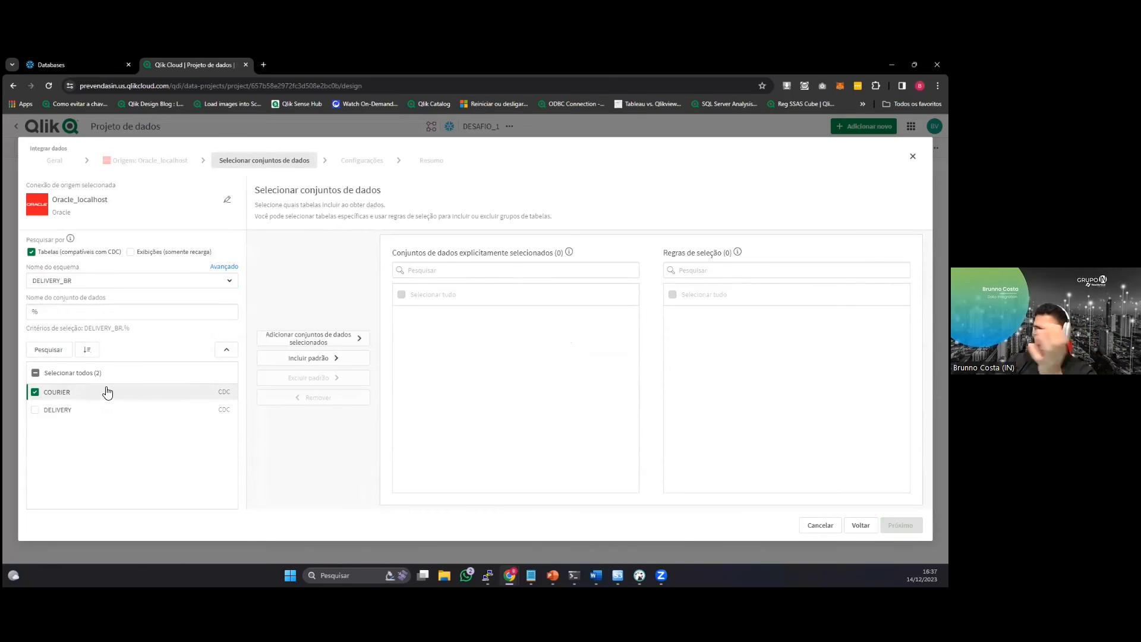
left_click(180, 410)
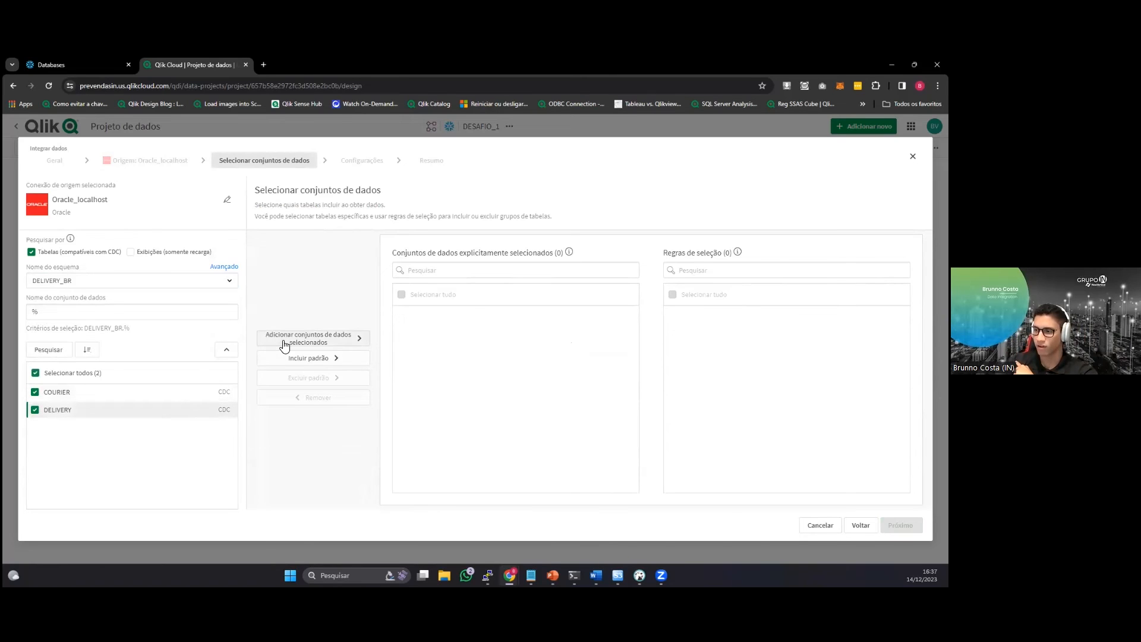
left_click(286, 346)
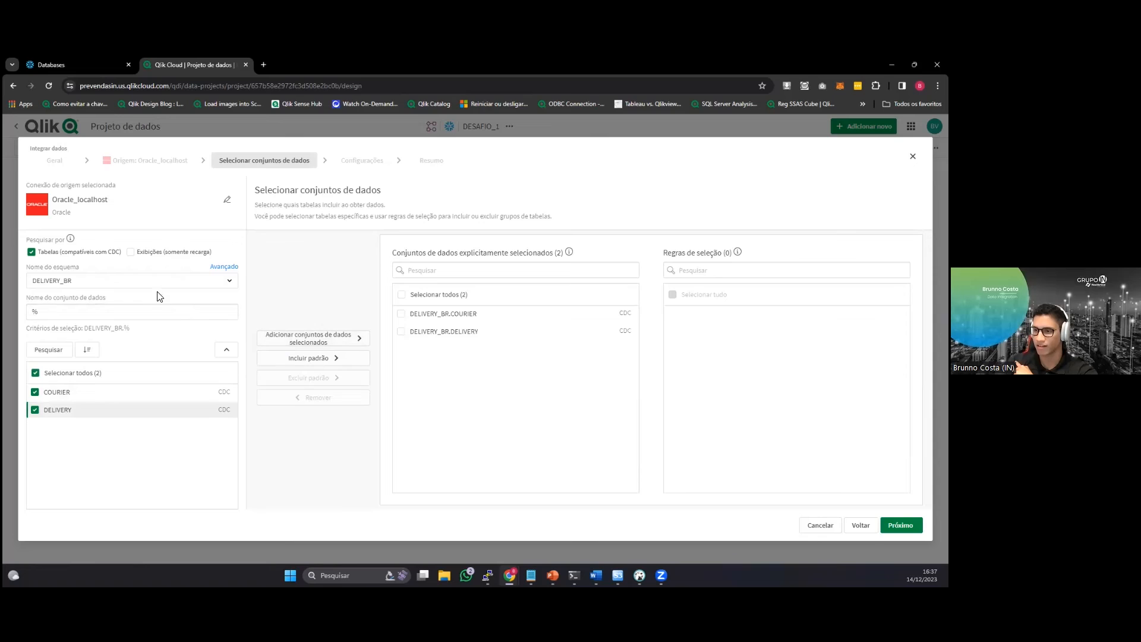
Find the tables of the SALES_DB_BR schema and add all of them to the selected datasets.
left_click(184, 281)
scroll(169, 404, "down", 6)
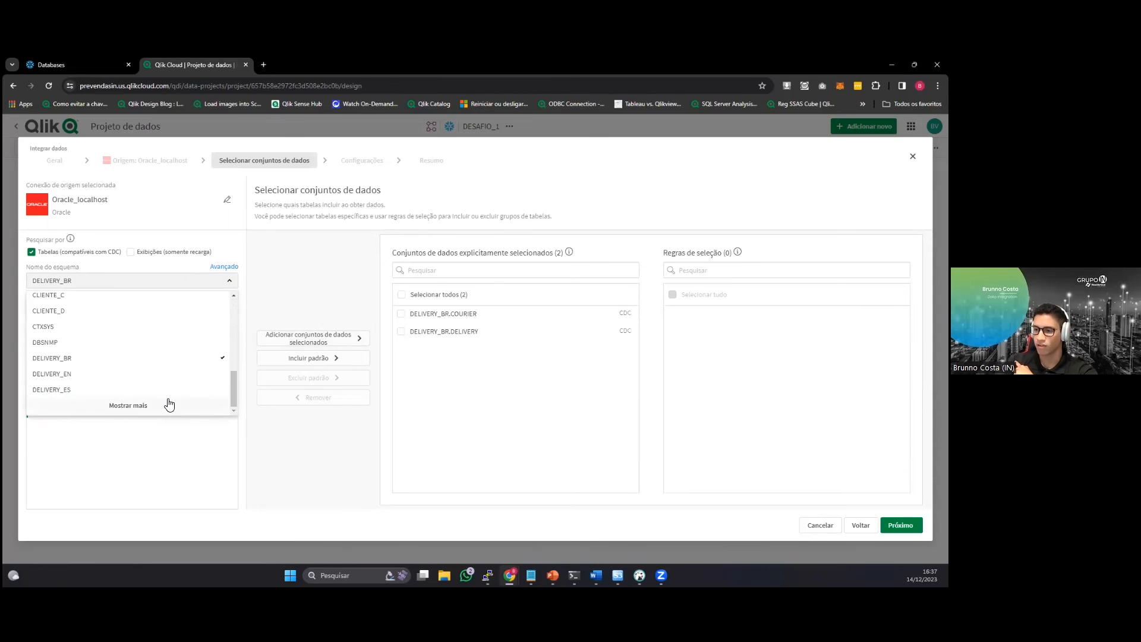
scroll(168, 393, "down", 6)
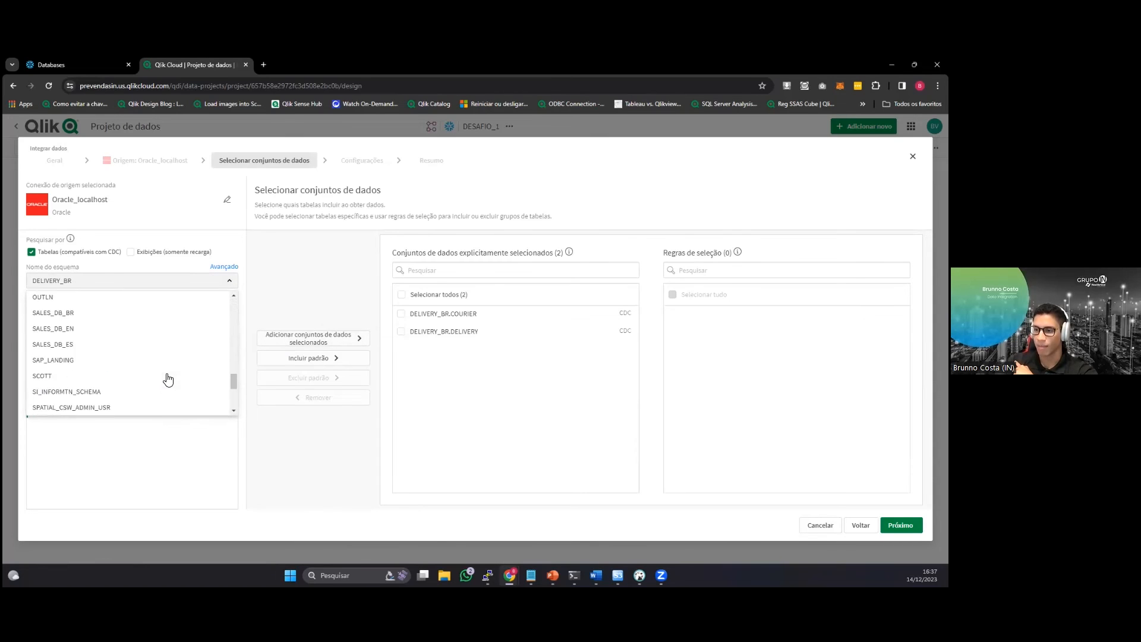
left_click(114, 318)
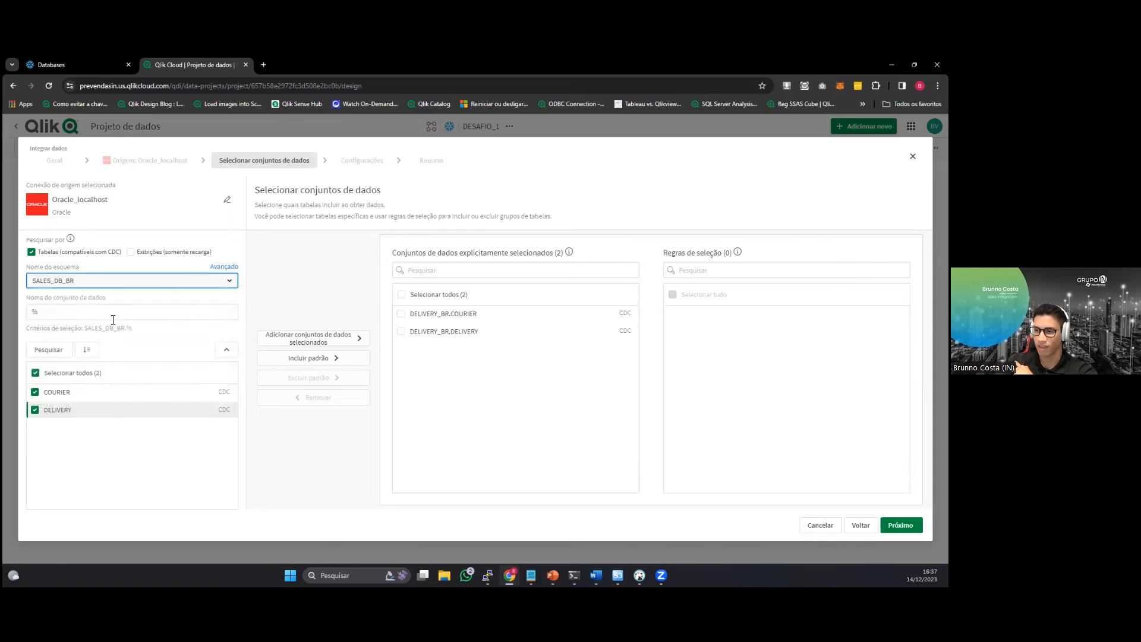
left_click(71, 354)
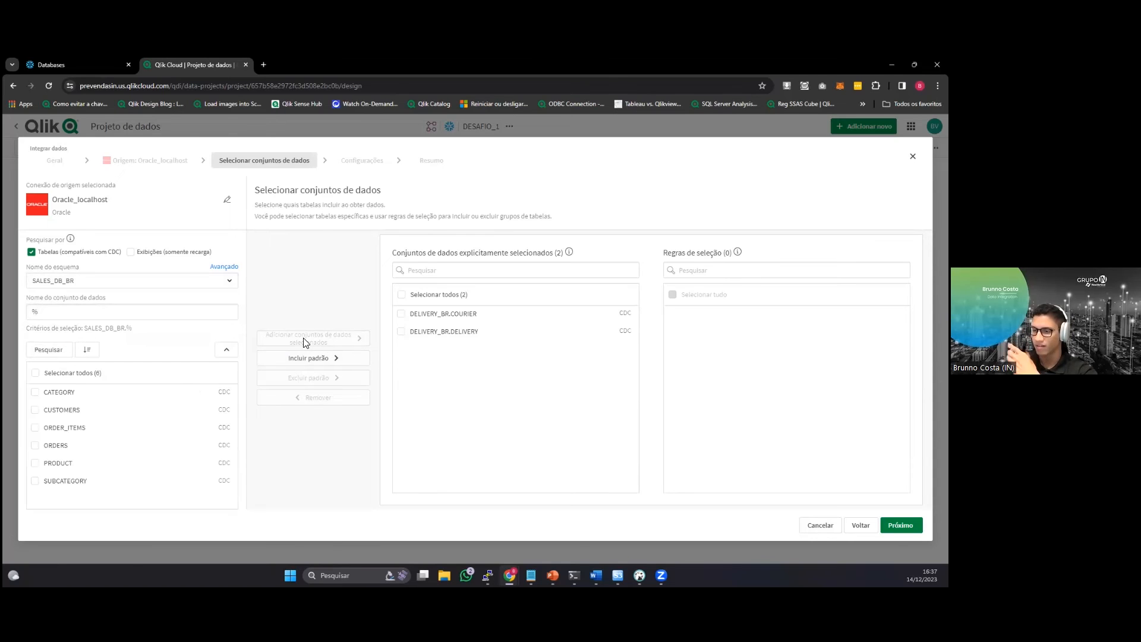
left_click(69, 373)
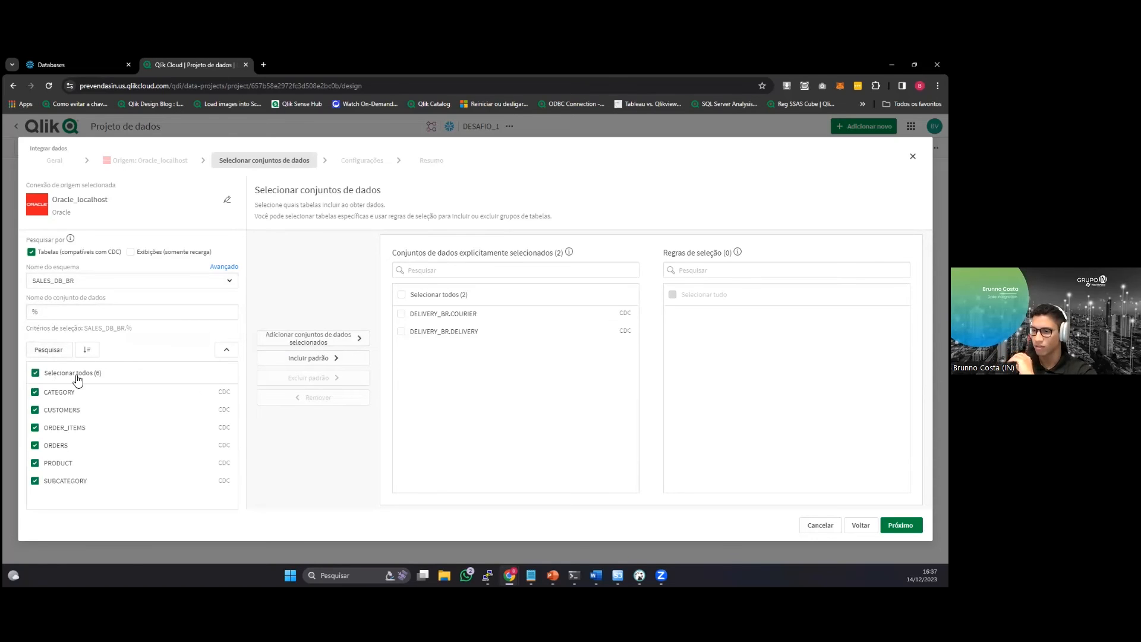
left_click(356, 336)
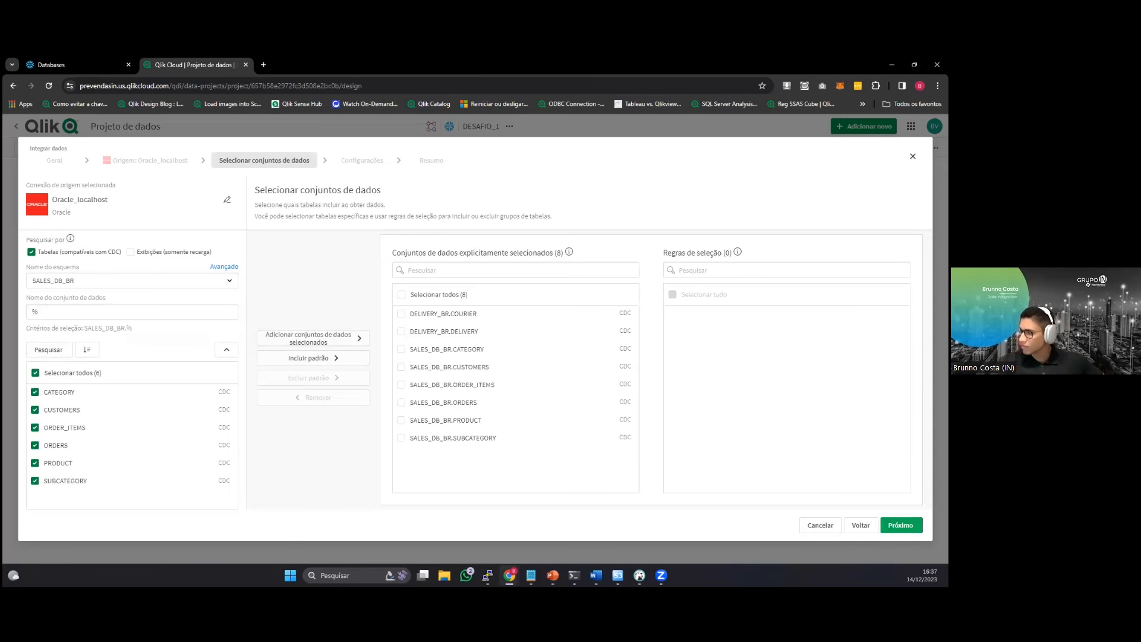
Keep change data capture (CDC) with Type 2 historical storage and create the pipeline with no action after creation.
left_click(900, 525)
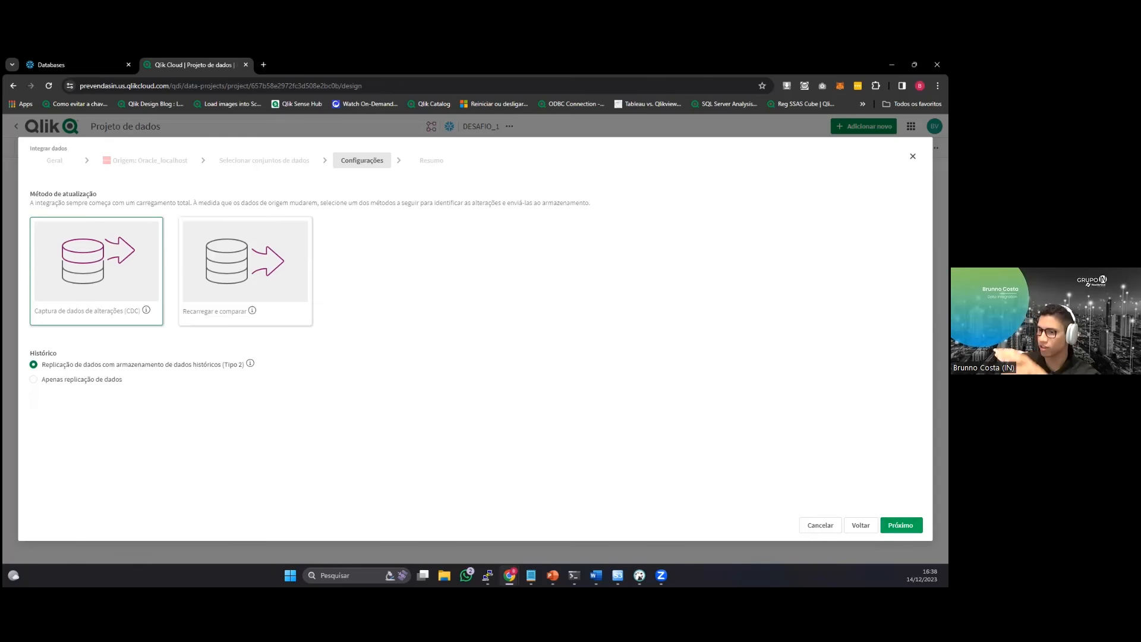
left_click(900, 524)
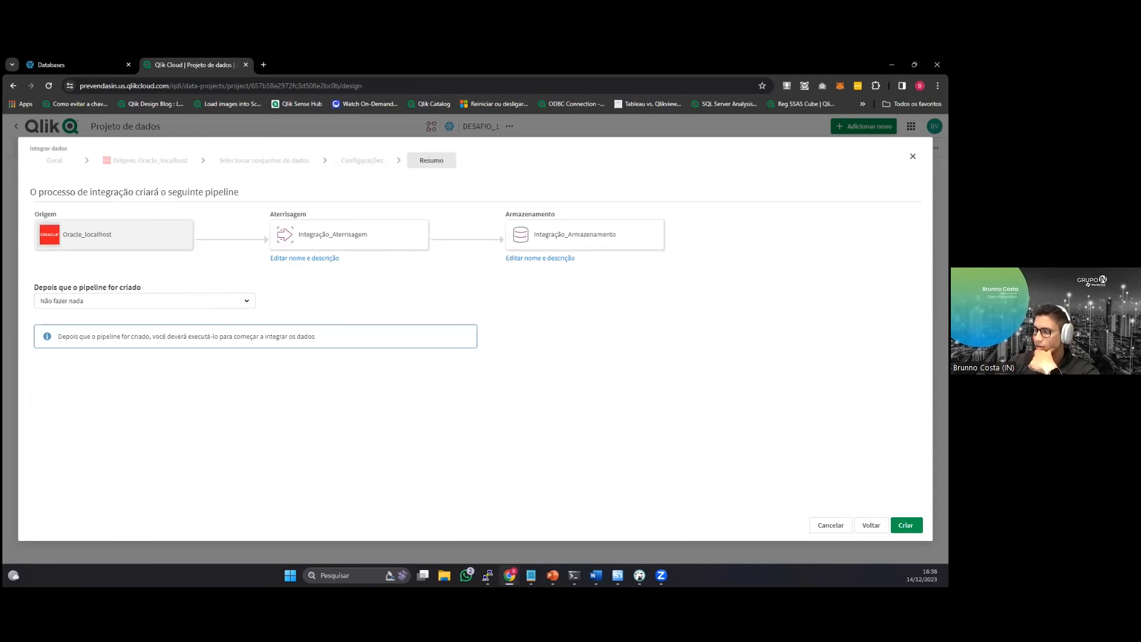
left_click(905, 525)
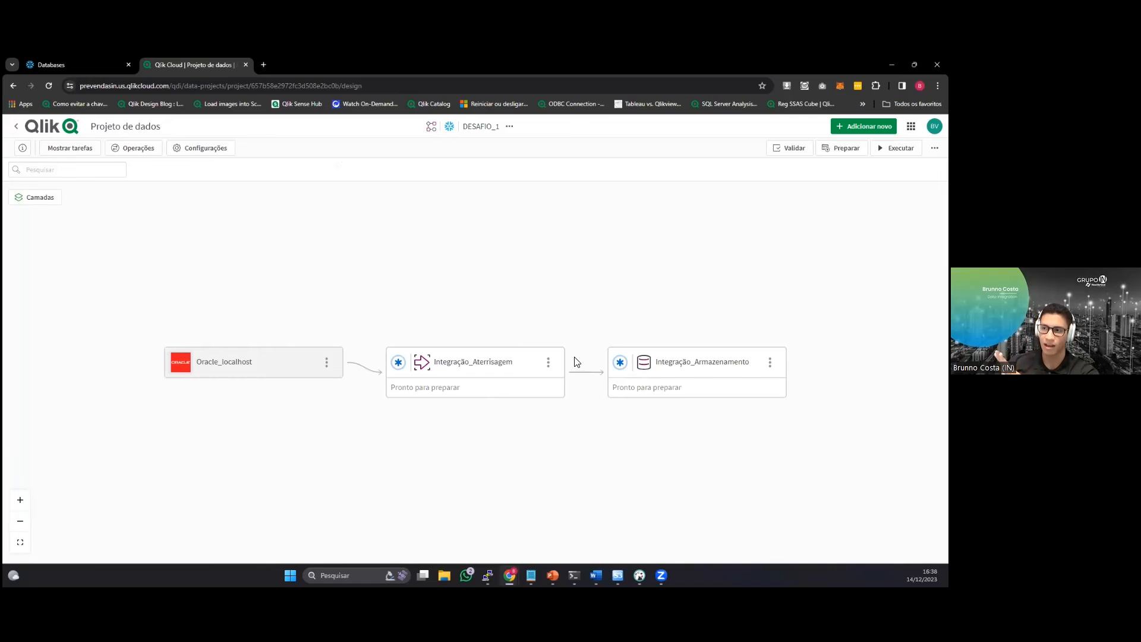
Switch to Snowflake and examine the contents of the PUBLIC schema in the WORKSHOP database.
left_click(72, 60)
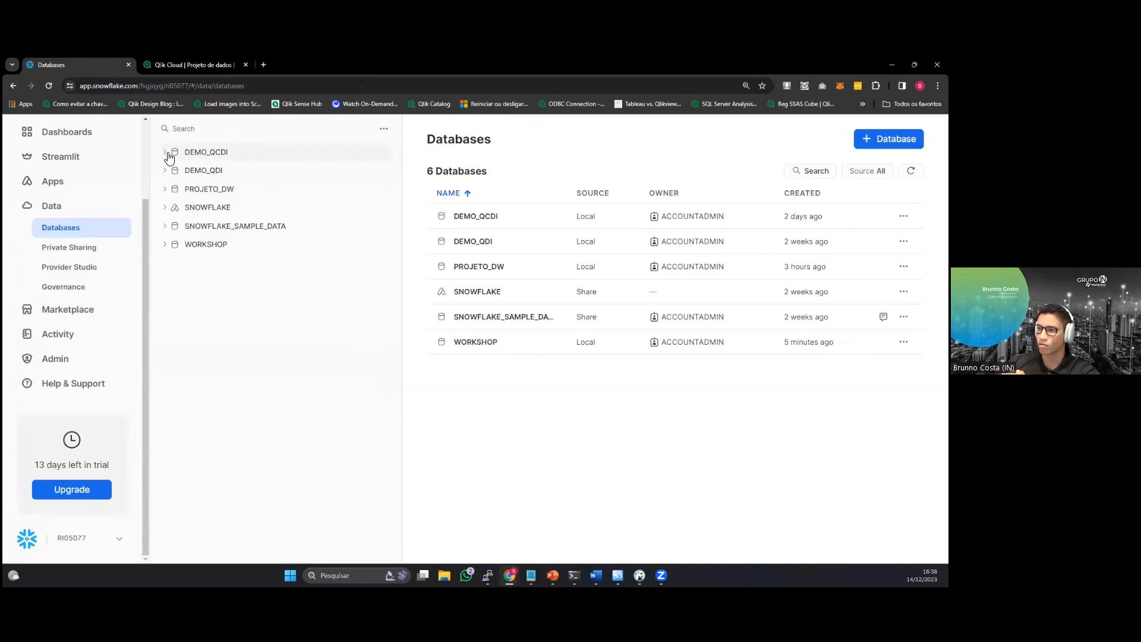
left_click(166, 244)
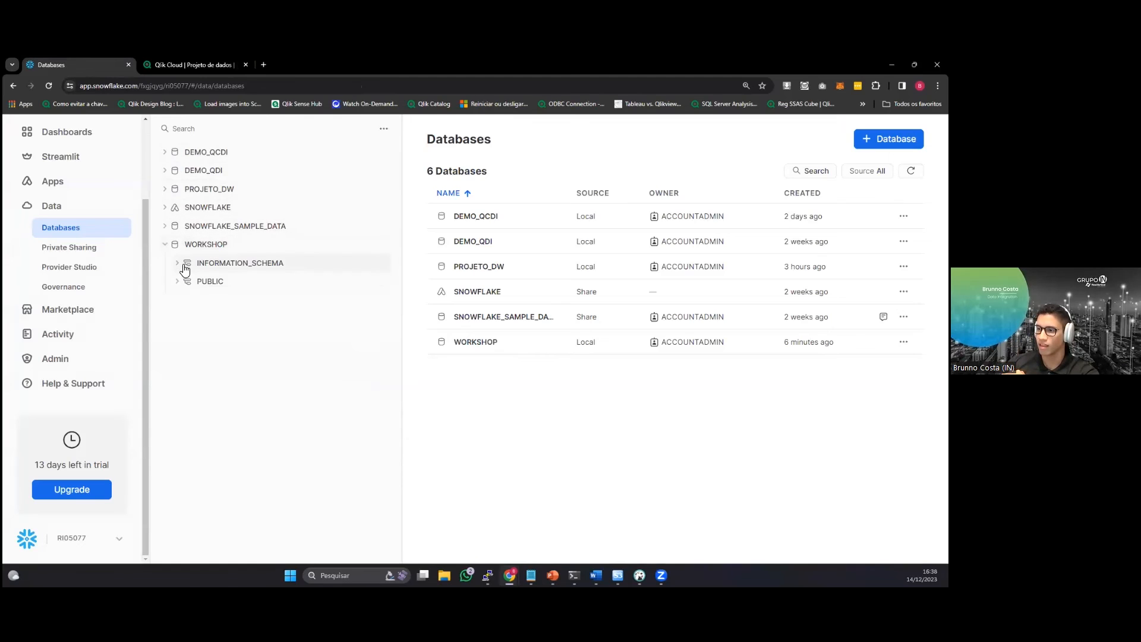
left_click(182, 284)
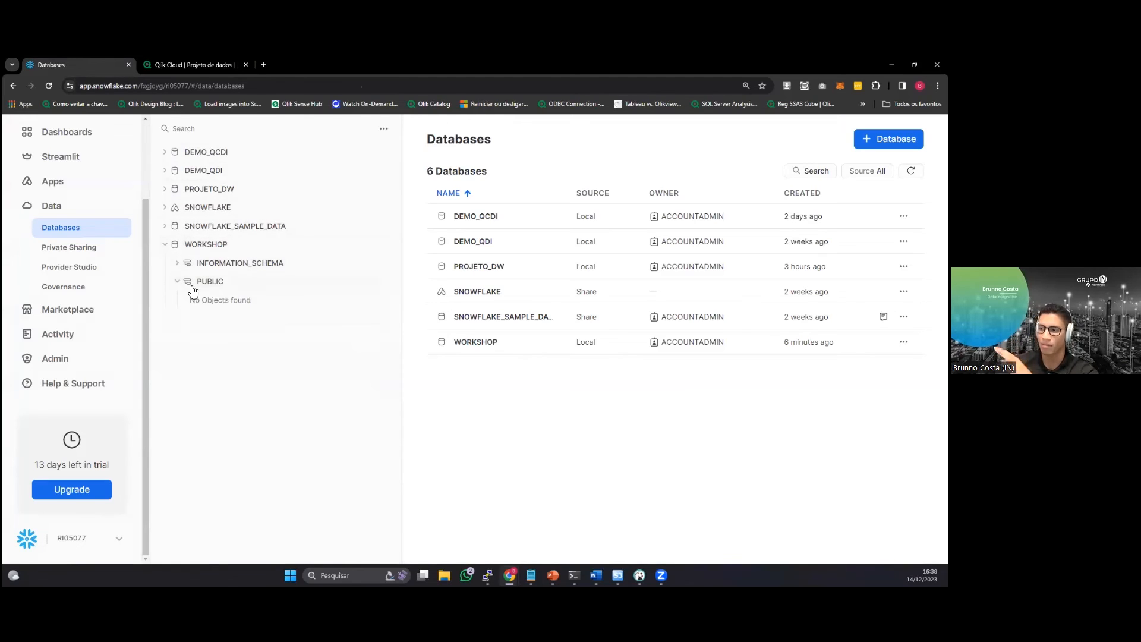
Switch to Qlik Cloud, open the Integração_Aterrisagem task, and prepare it after viewing the expression editor for CATEGORY_ID.
left_click(199, 65)
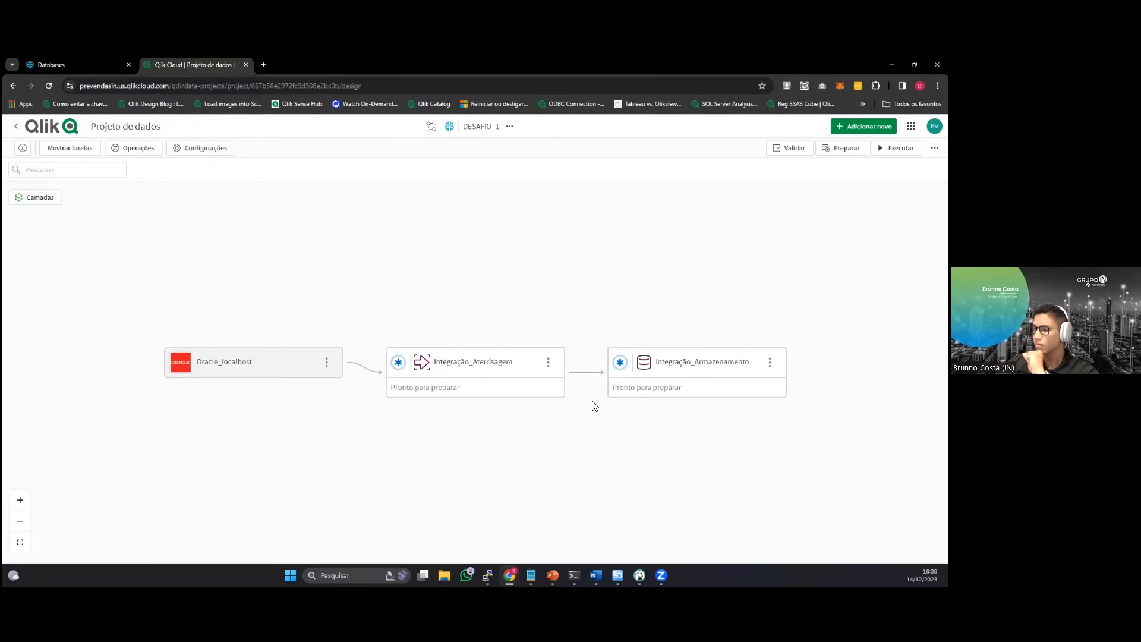
left_click(513, 359)
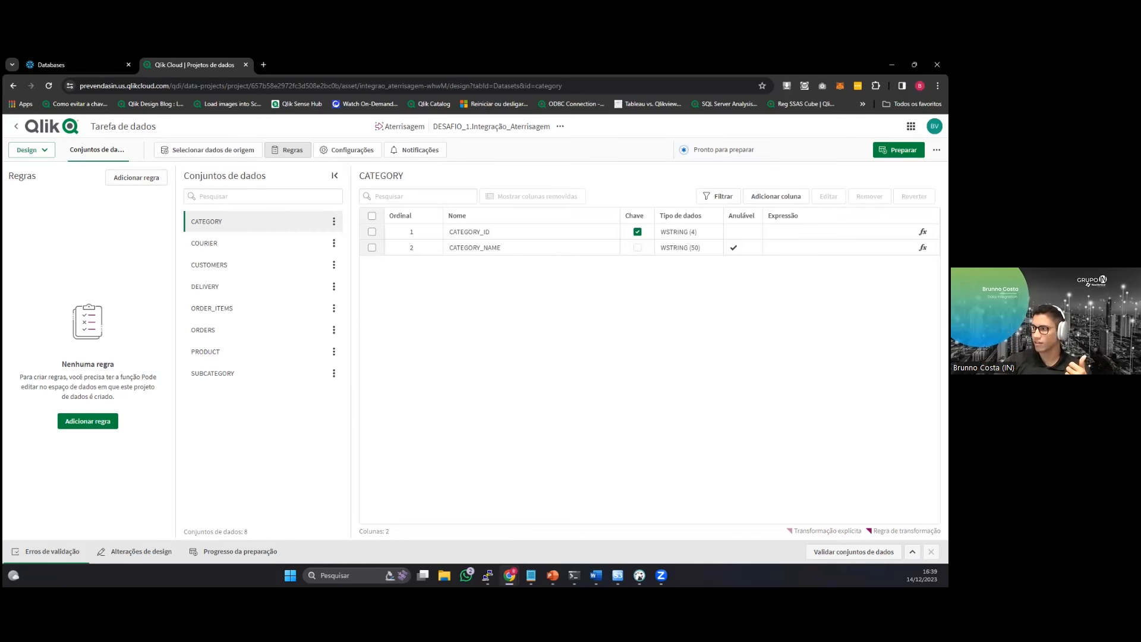
left_click(922, 232)
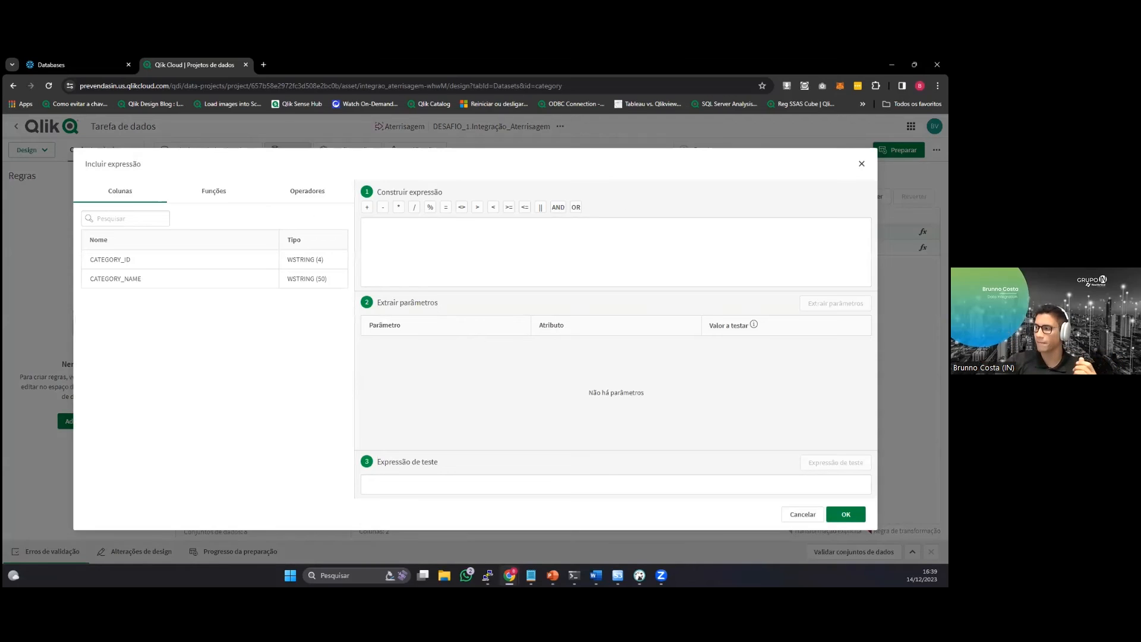
key("Escape")
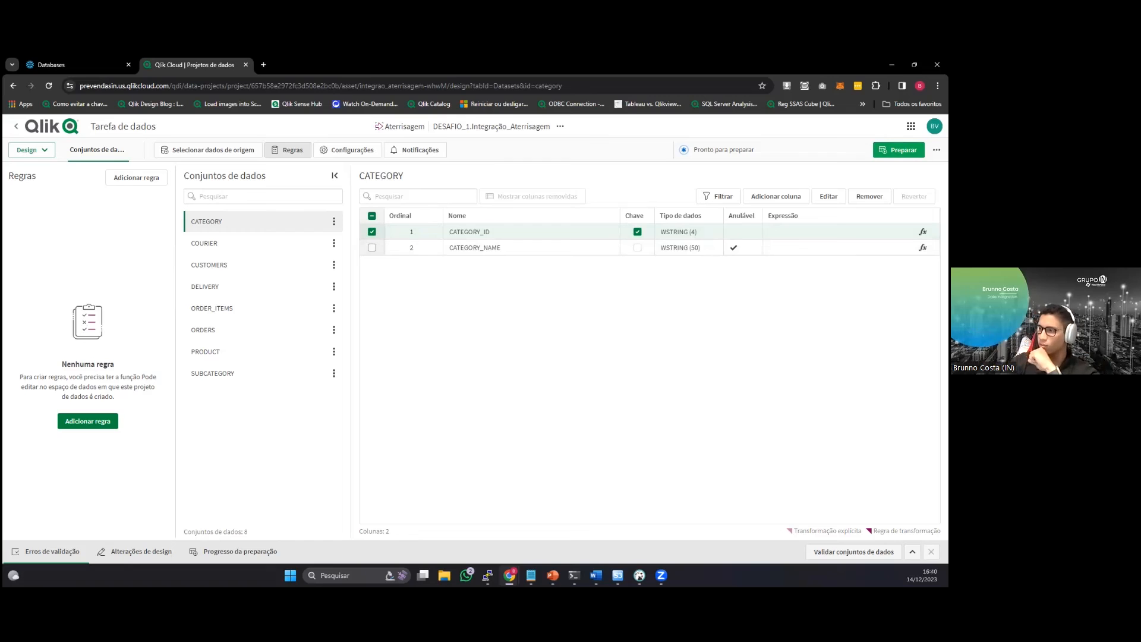
left_click(898, 150)
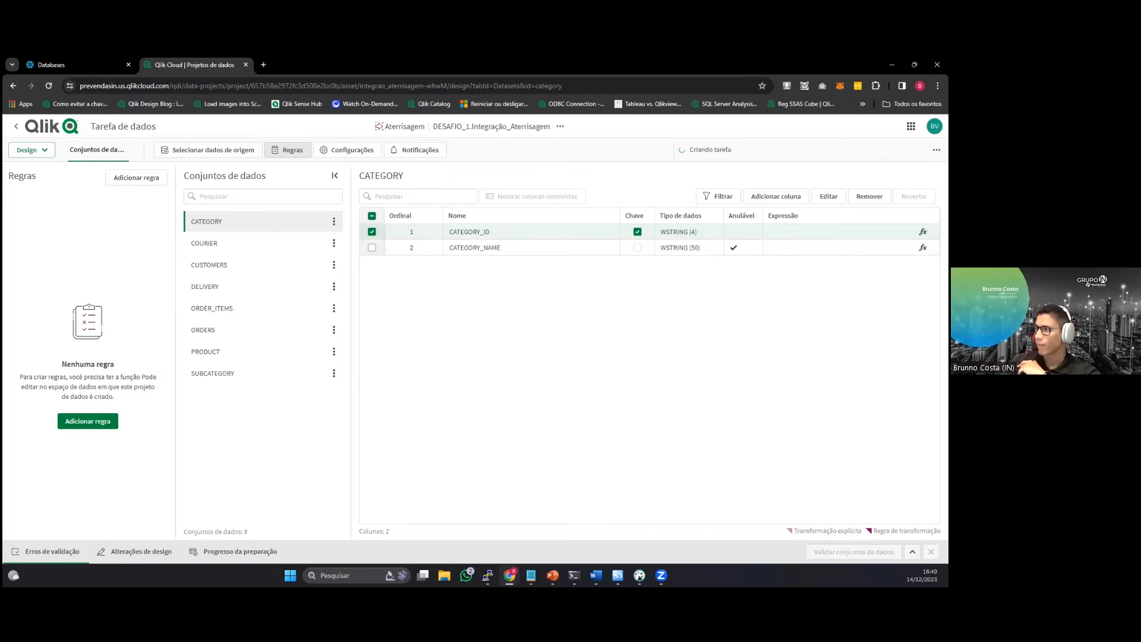
Switch to Snowflake, refresh the object list and open the integrao_aterrisagem schema in the WORKSHOP database.
left_click(80, 63)
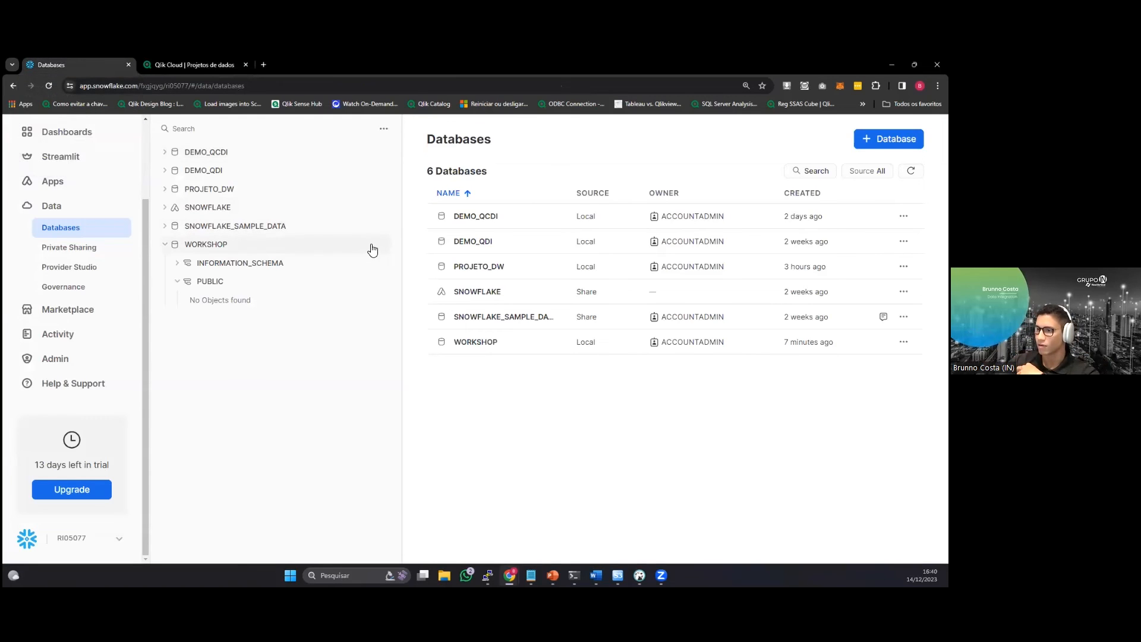
left_click(389, 138)
left_click(372, 157)
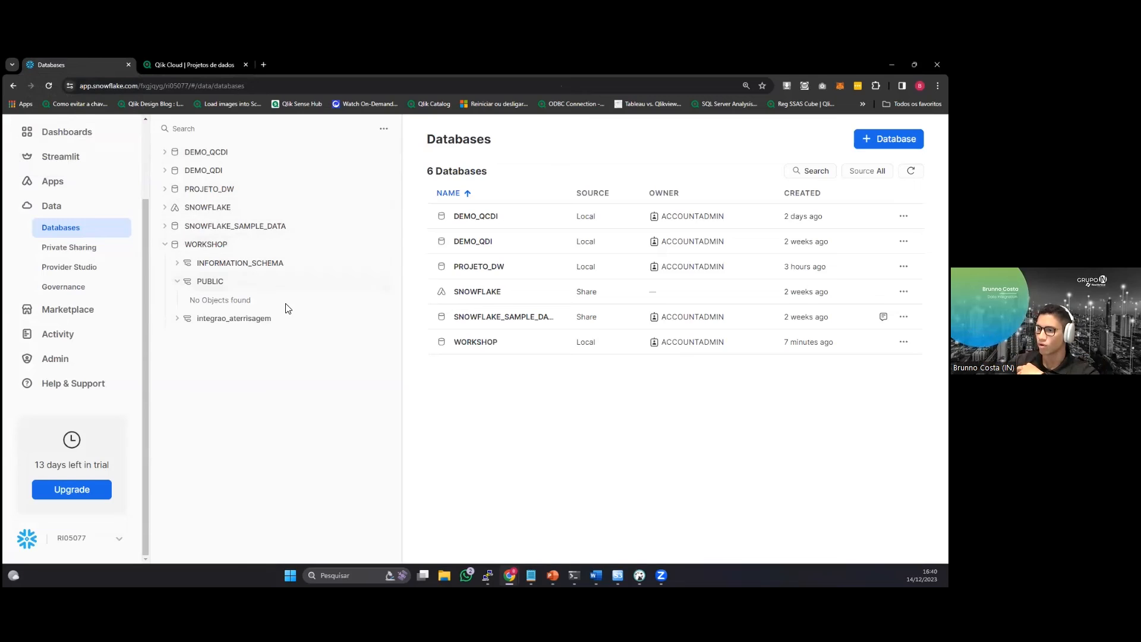
left_click(244, 321)
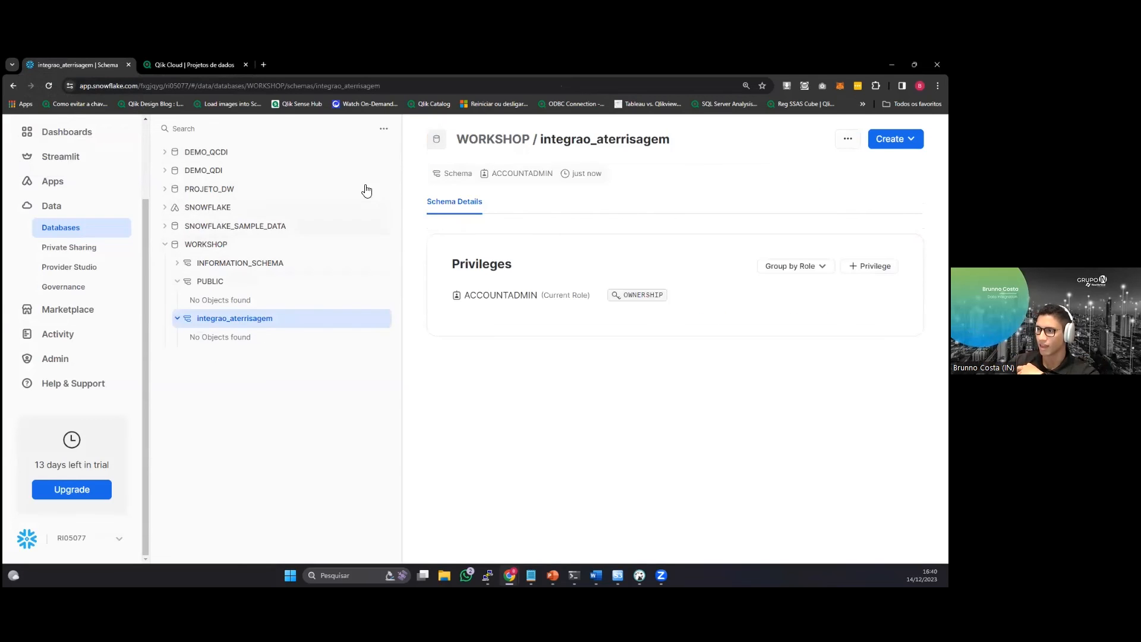
Refresh the object list repeatedly to follow the creation of objects in the integrao_aterrisagem schema.
left_click(384, 136)
left_click(370, 158)
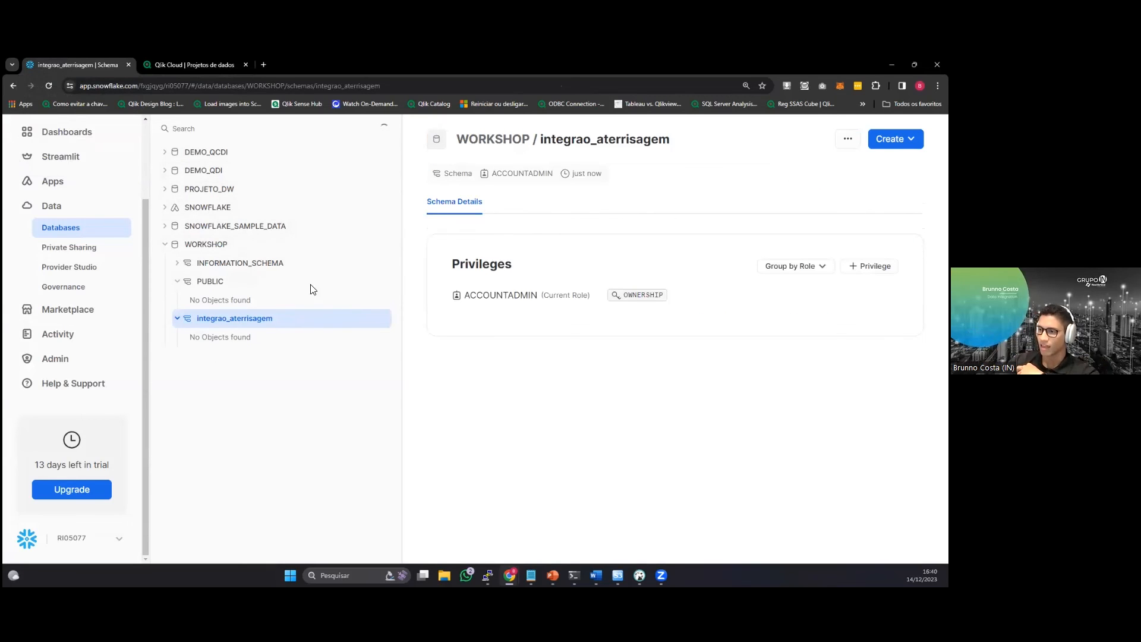
left_click(383, 129)
left_click(378, 159)
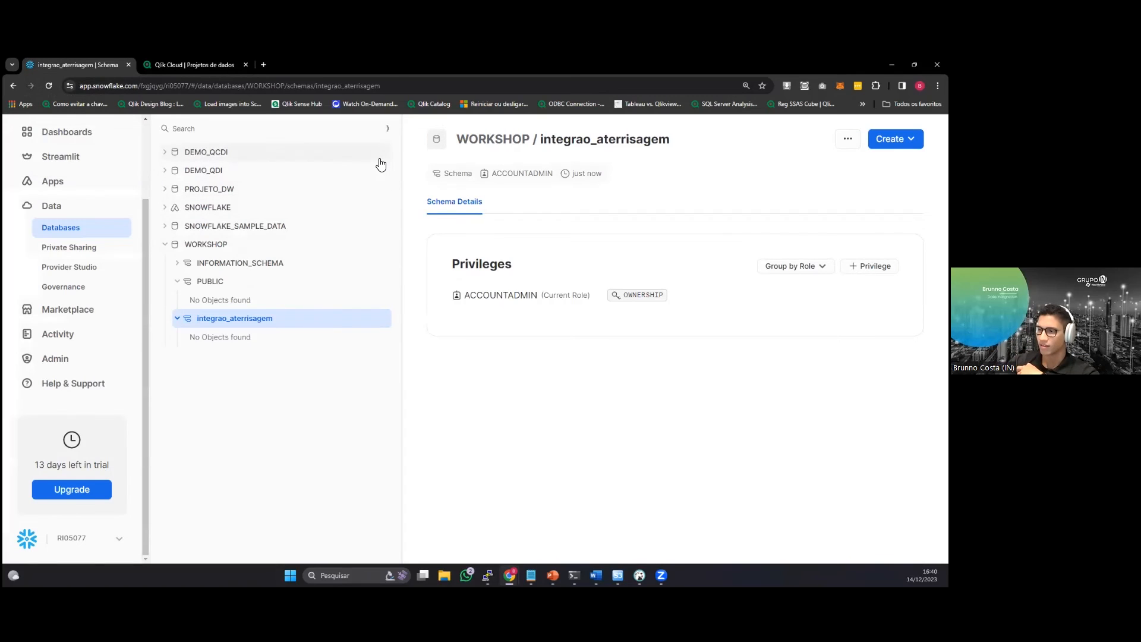
left_click(386, 131)
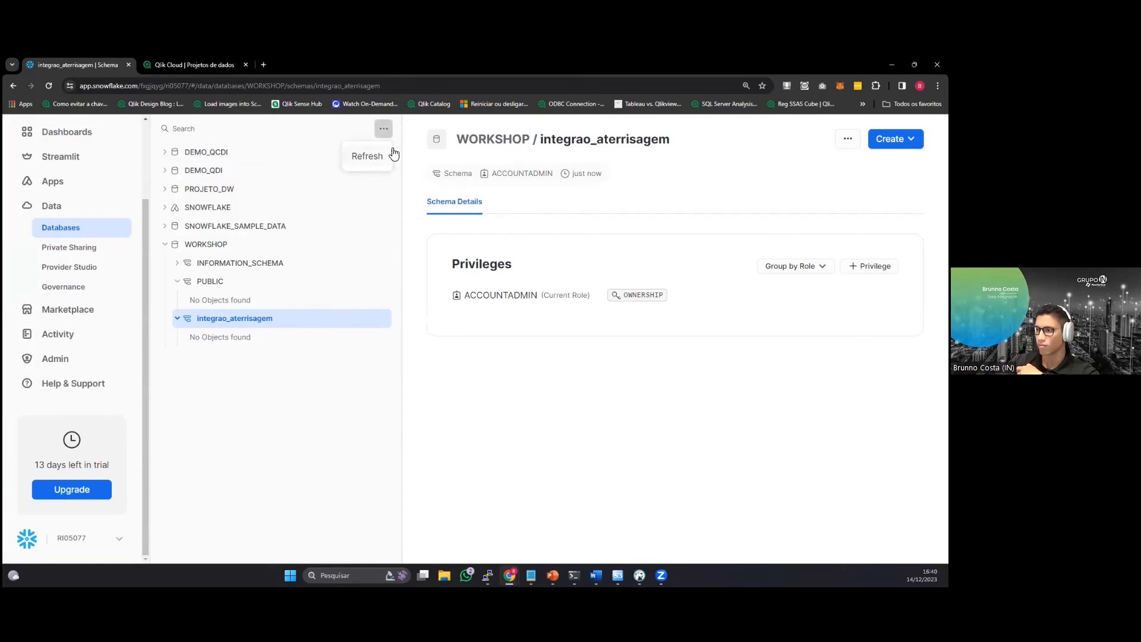
left_click(388, 155)
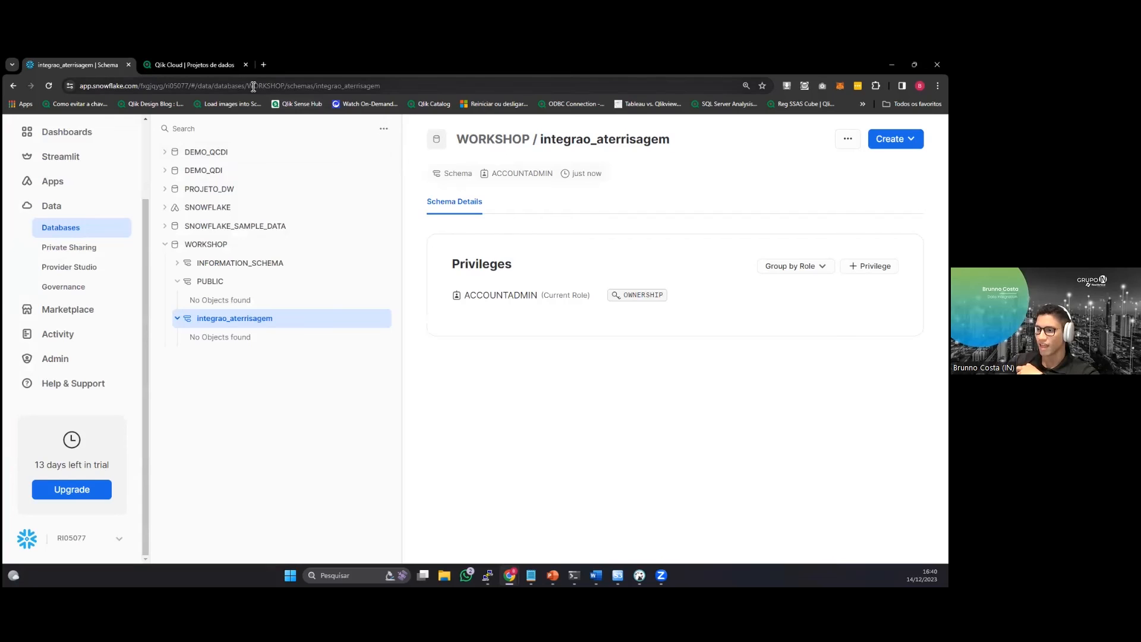
left_click(383, 129)
left_click(378, 153)
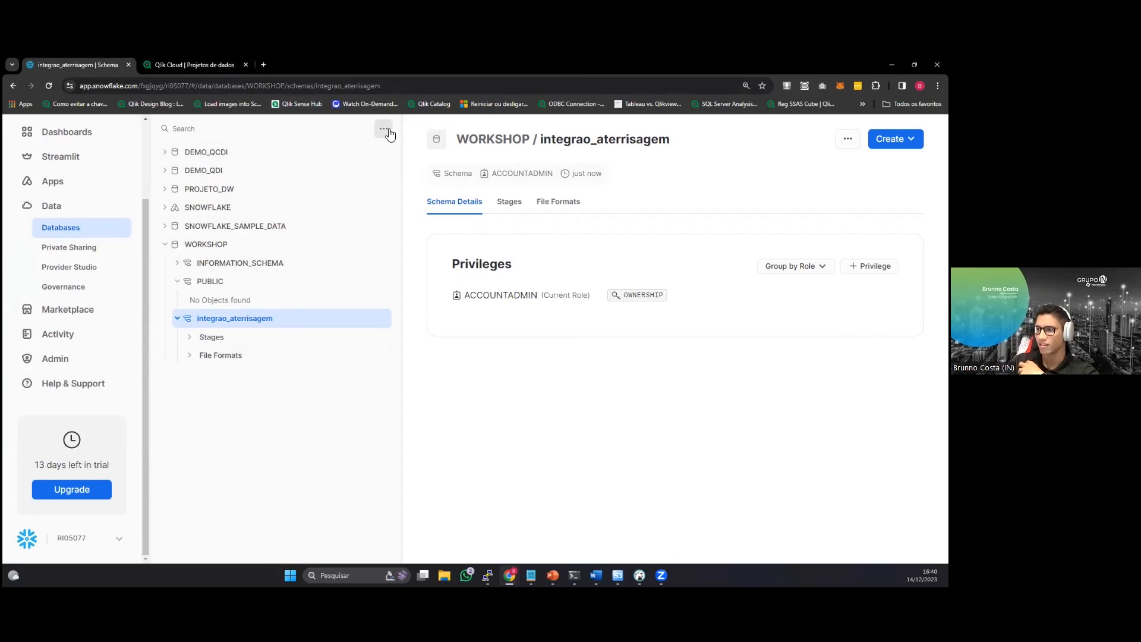
left_click(384, 129)
left_click(382, 158)
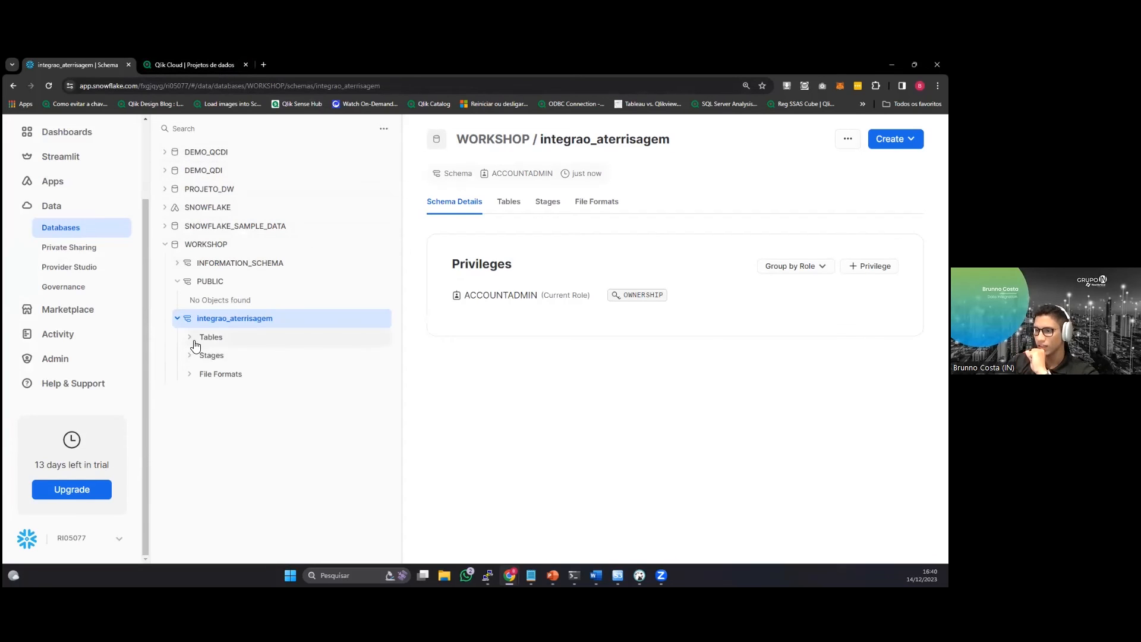
Expand the tables of the integrao_aterrisagem schema and keep refreshing the list to track new ones.
left_click(191, 338)
left_click(385, 131)
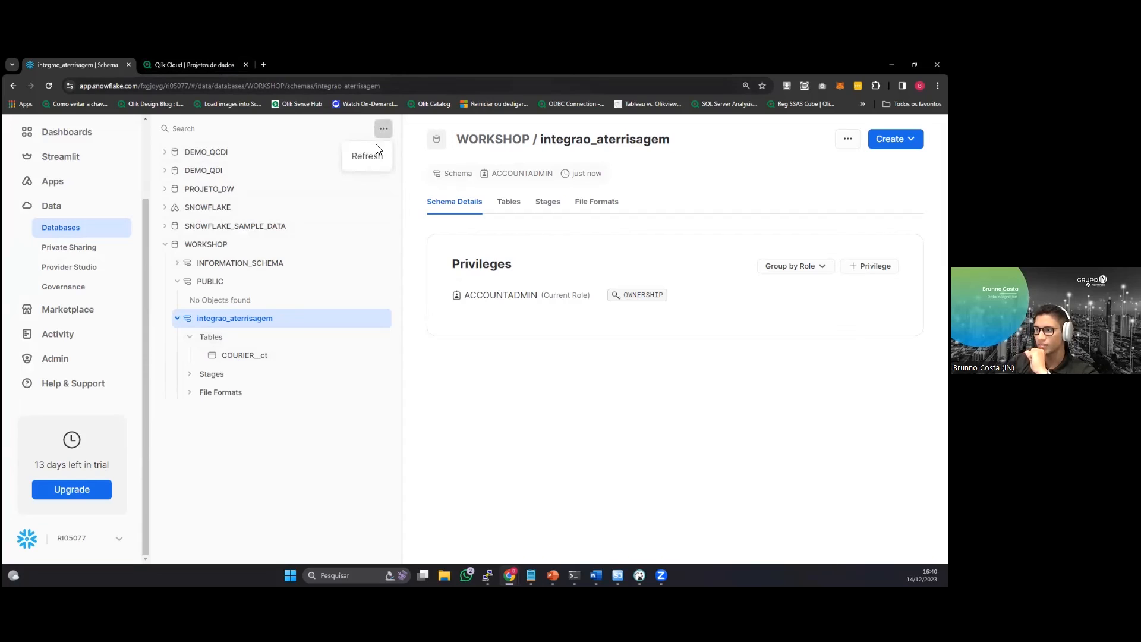
left_click(374, 154)
left_click(383, 129)
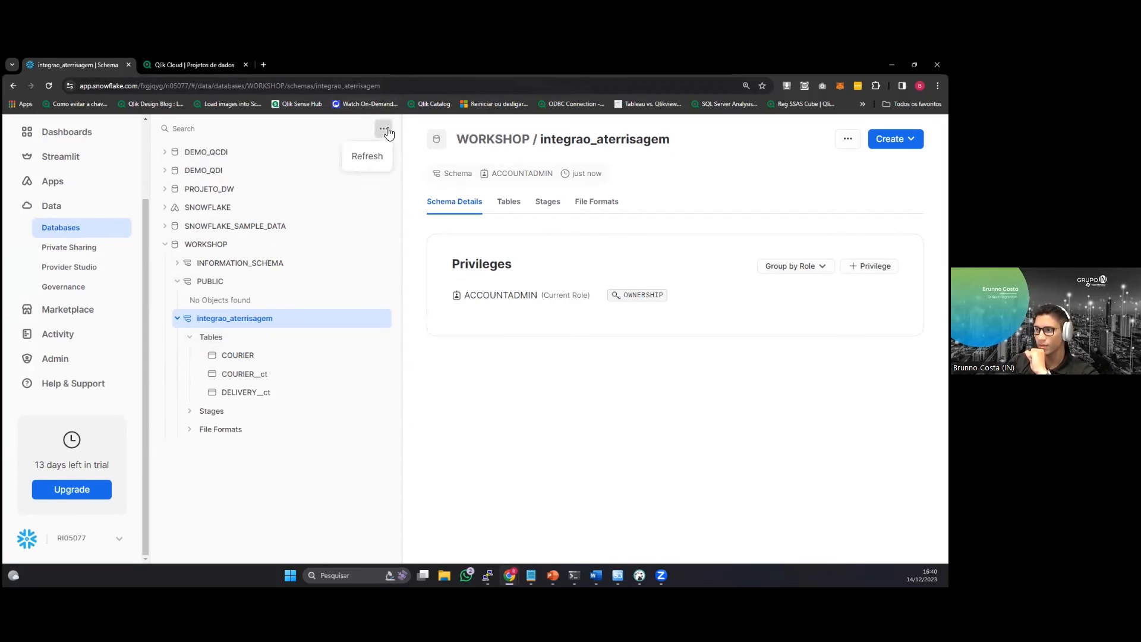
left_click(376, 156)
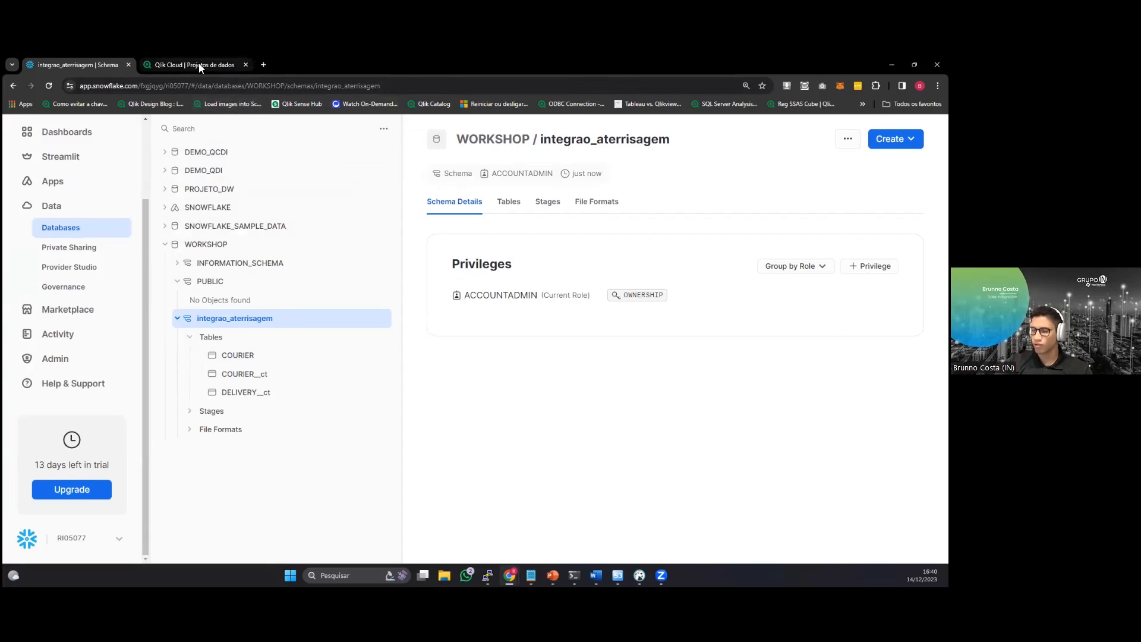
Refresh the object list again, review the full set of landing tables and collapse the integrao_aterrisagem schema.
mouse_move(198, 63)
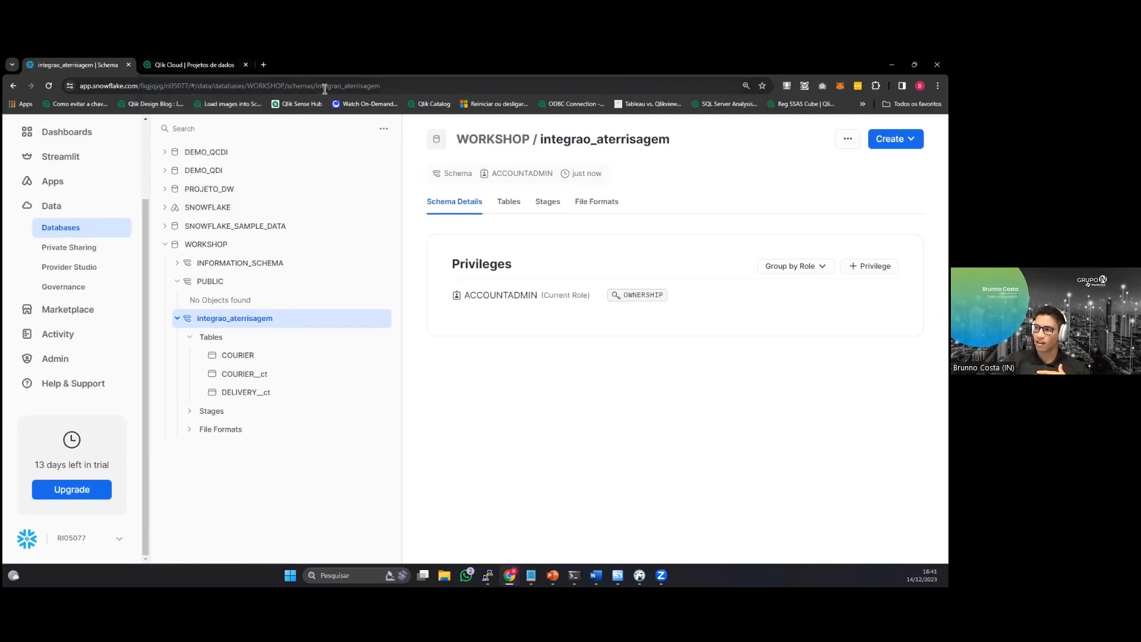
left_click(383, 129)
left_click(377, 155)
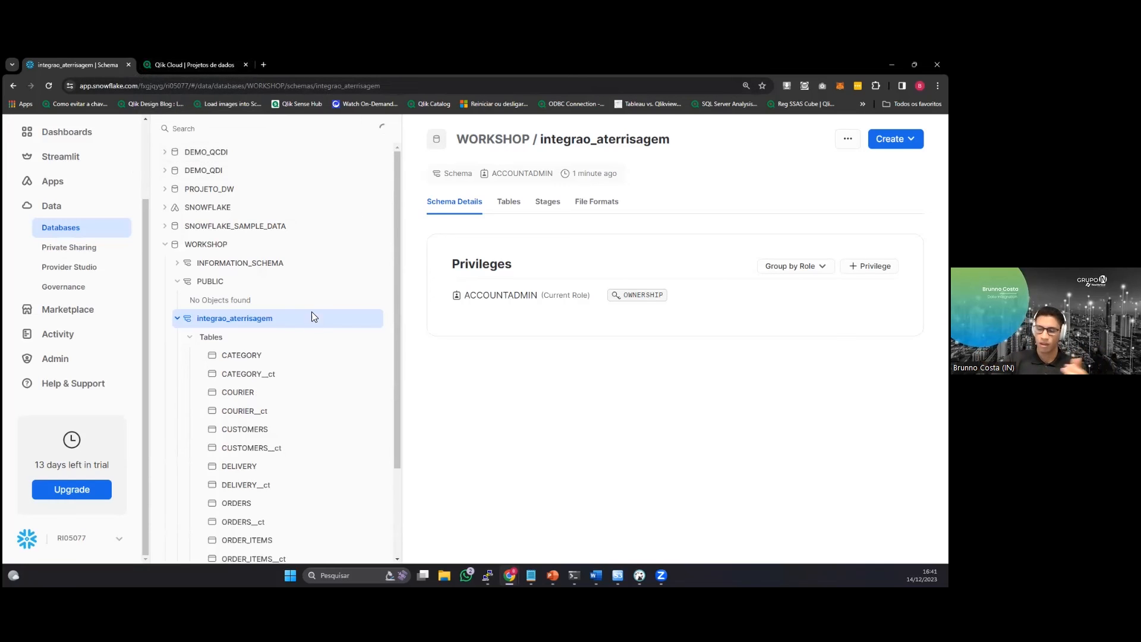
scroll(304, 347, "down", 2)
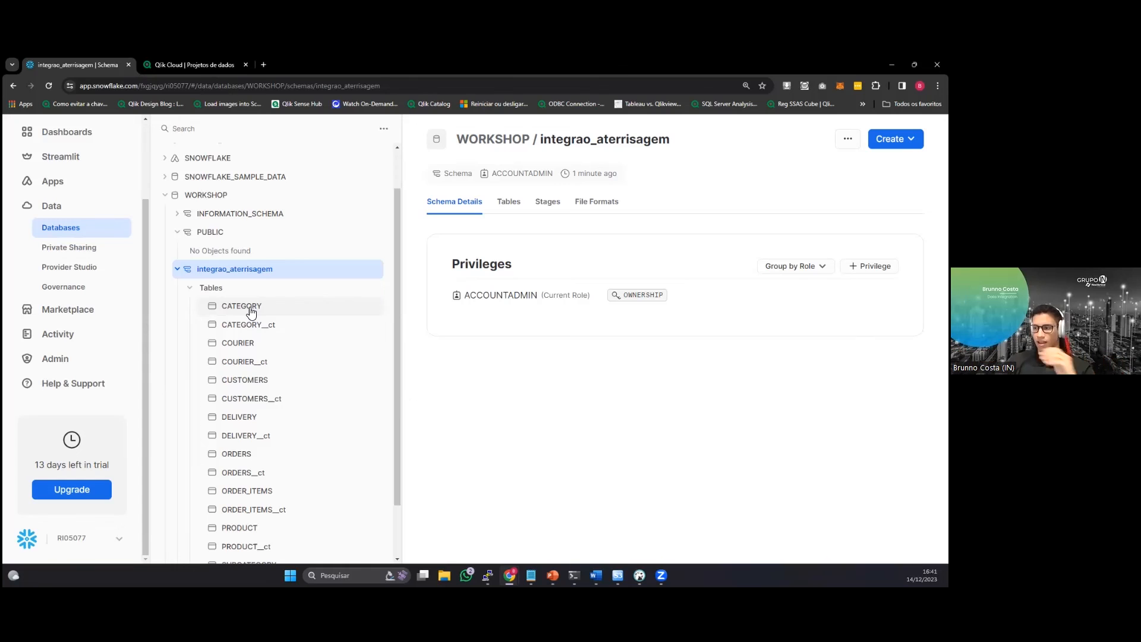
left_click(177, 269)
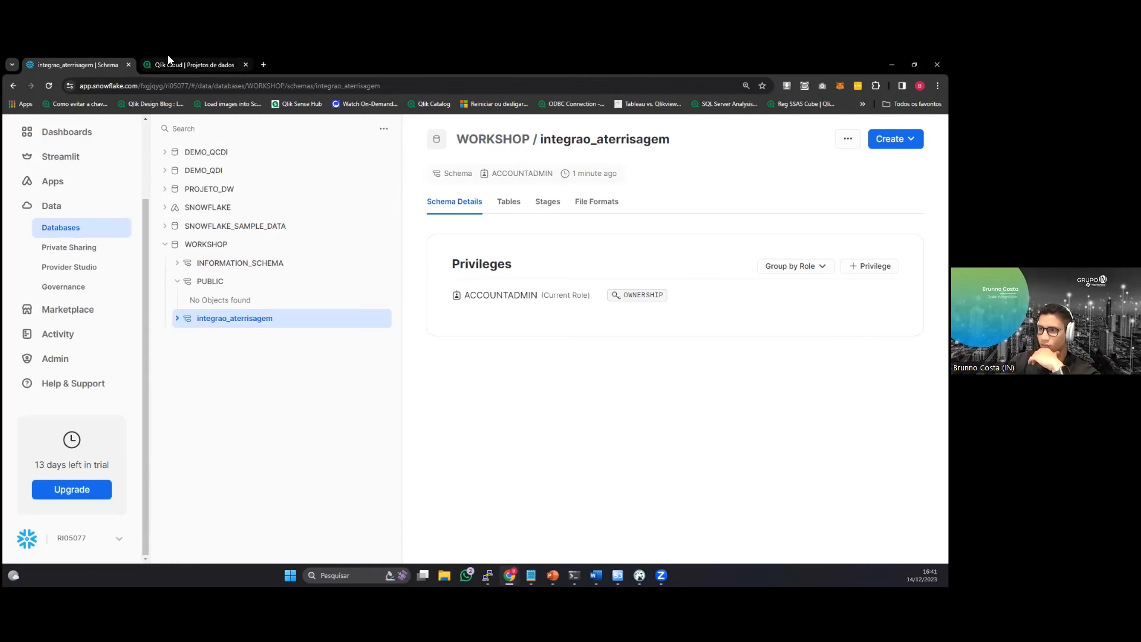
Switch to Qlik Cloud and run the prepared Integração_Aterrisagem landing task.
left_click(171, 61)
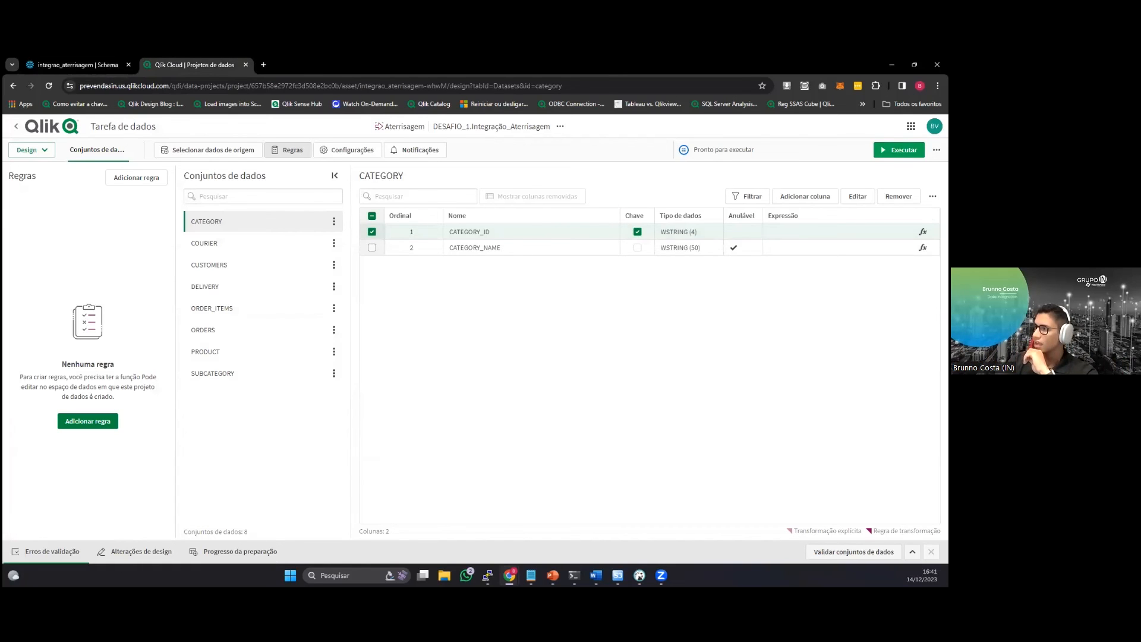
left_click(899, 149)
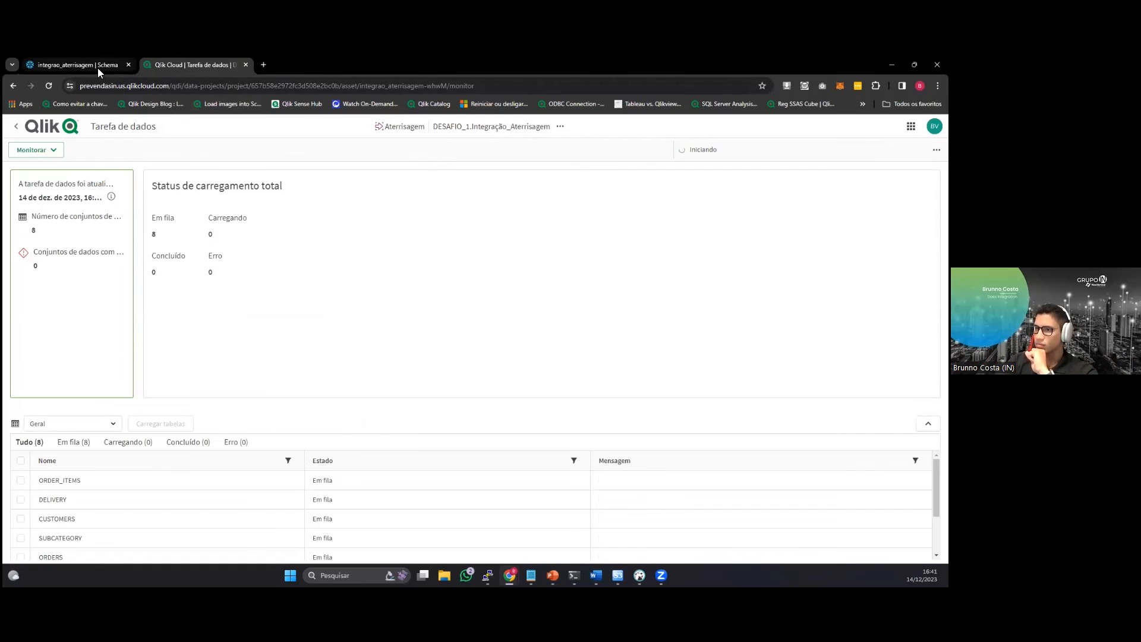
Switch to Snowflake and preview the data of the CATEGORY table in the integrao_aterrisagem schema.
left_click(97, 65)
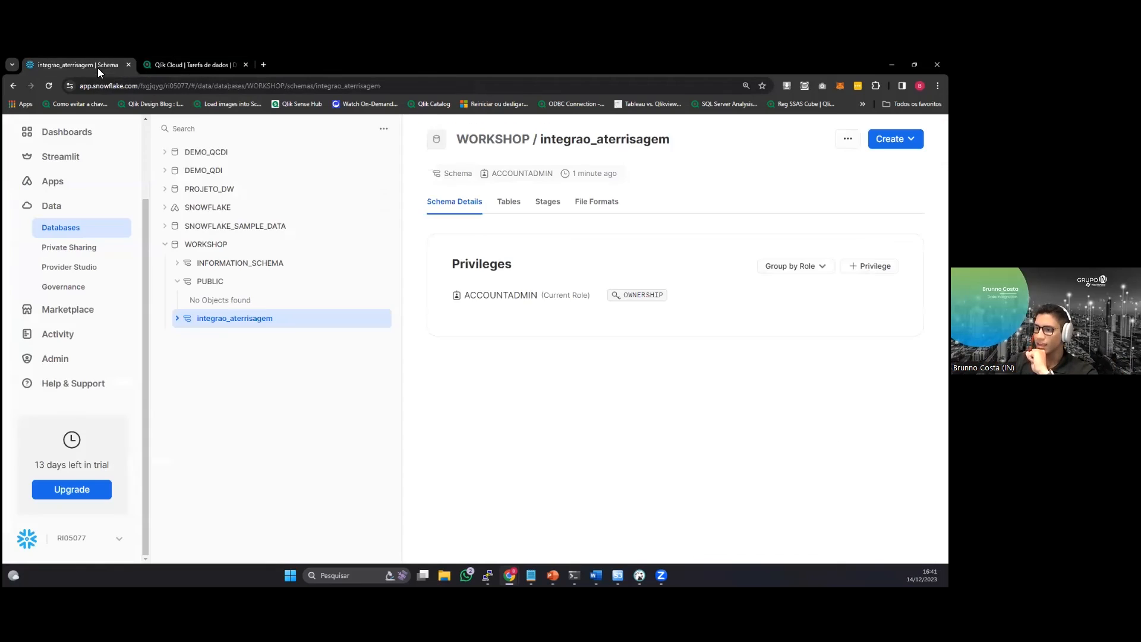
left_click(177, 319)
left_click(190, 336)
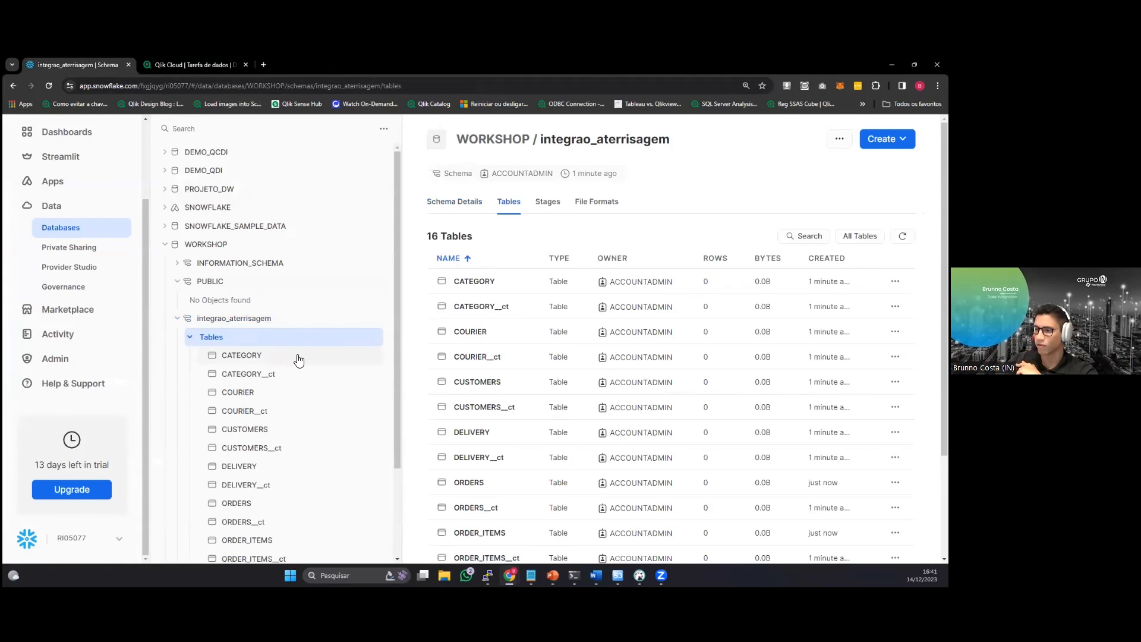
left_click(298, 359)
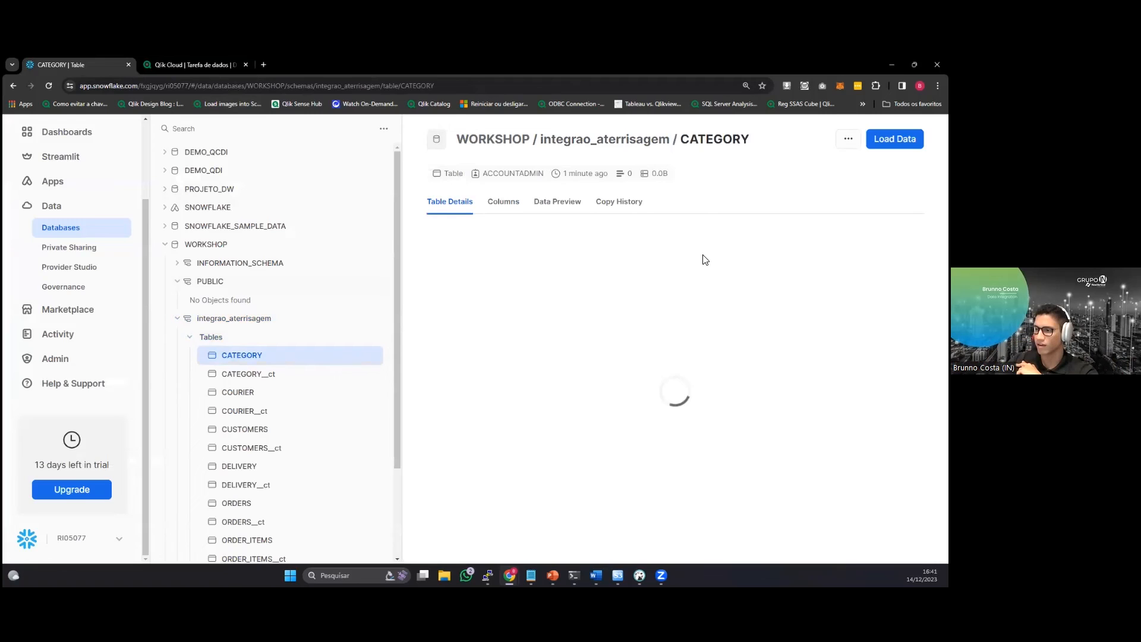
left_click(559, 206)
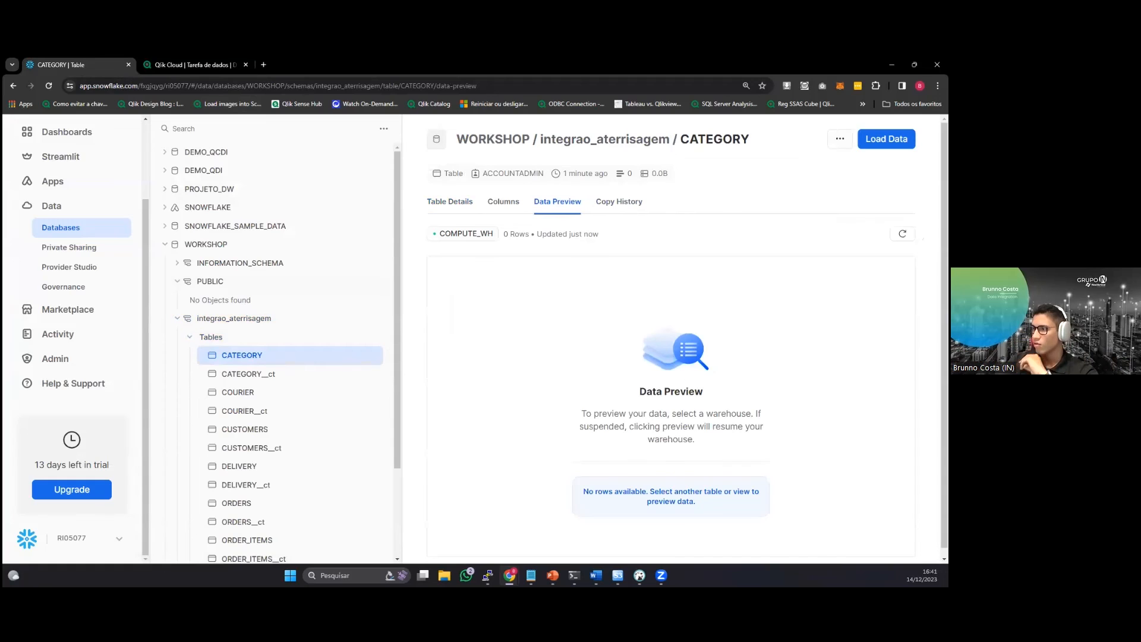
Check the landing task's load status in Qlik Cloud, and preview the DELIVERY table's data and columns in Snowflake.
left_click(200, 71)
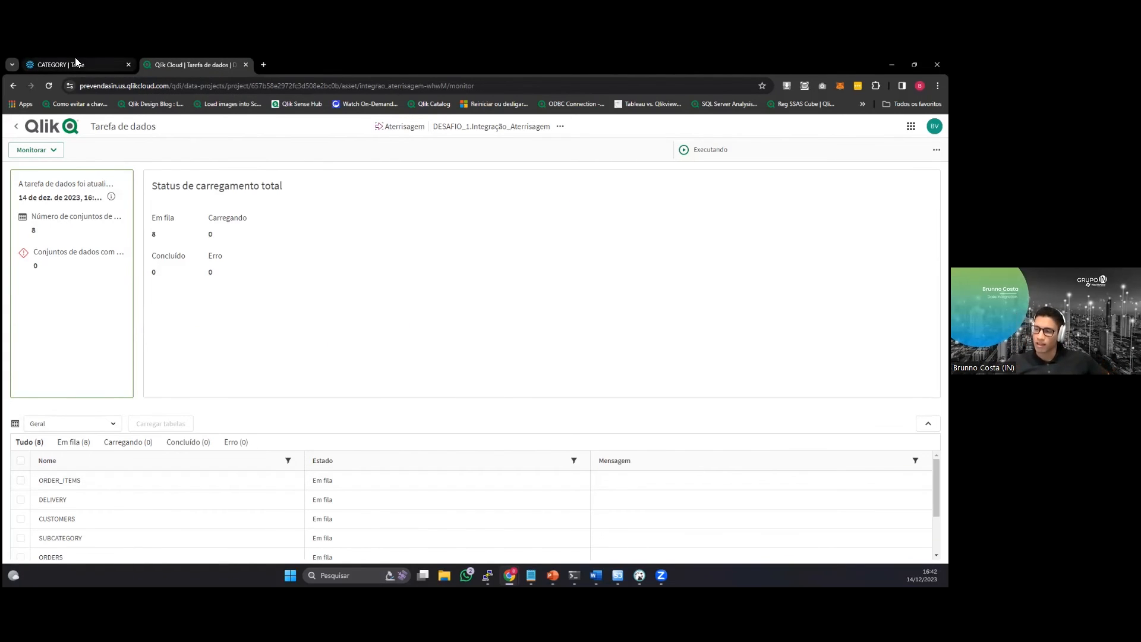
mouse_move(92, 63)
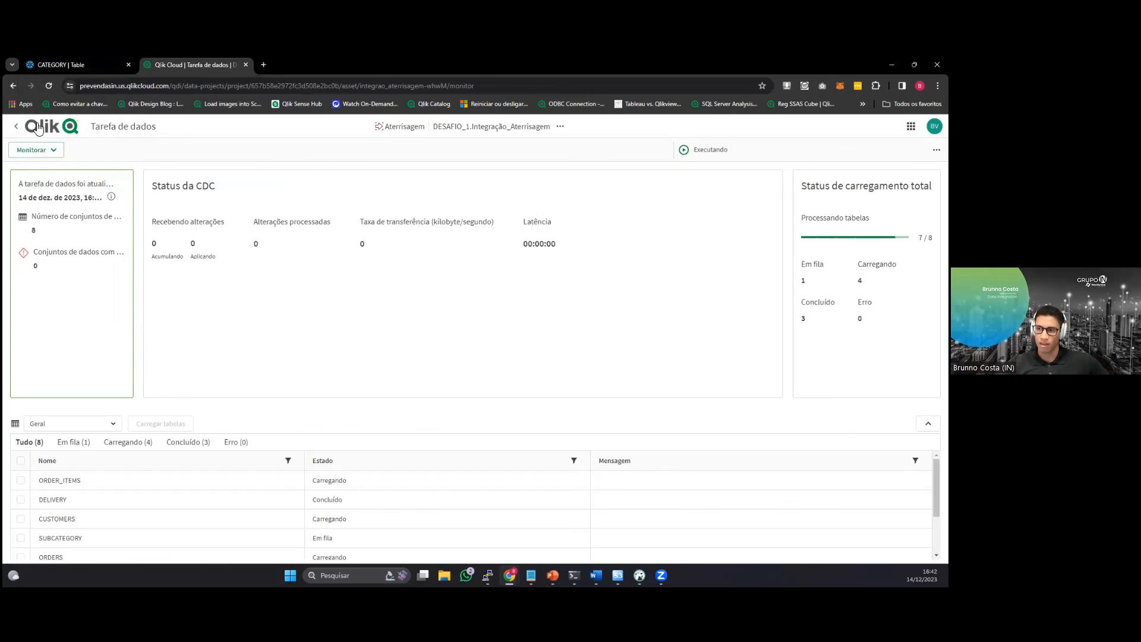
left_click(71, 66)
scroll(300, 438, "down", 2)
left_click(289, 419)
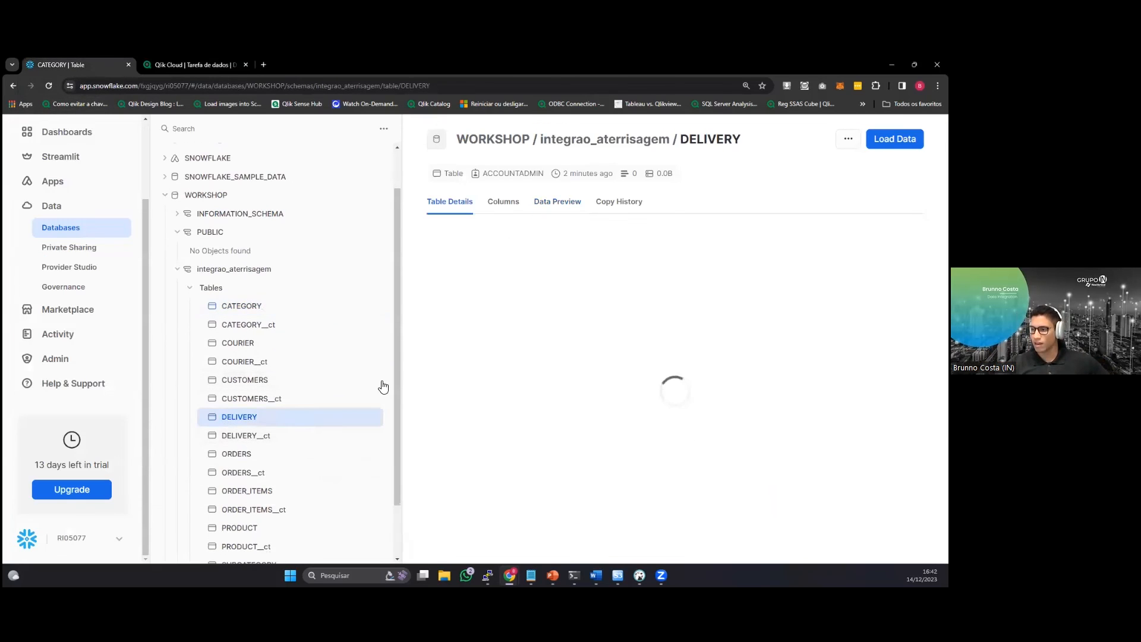
left_click(558, 202)
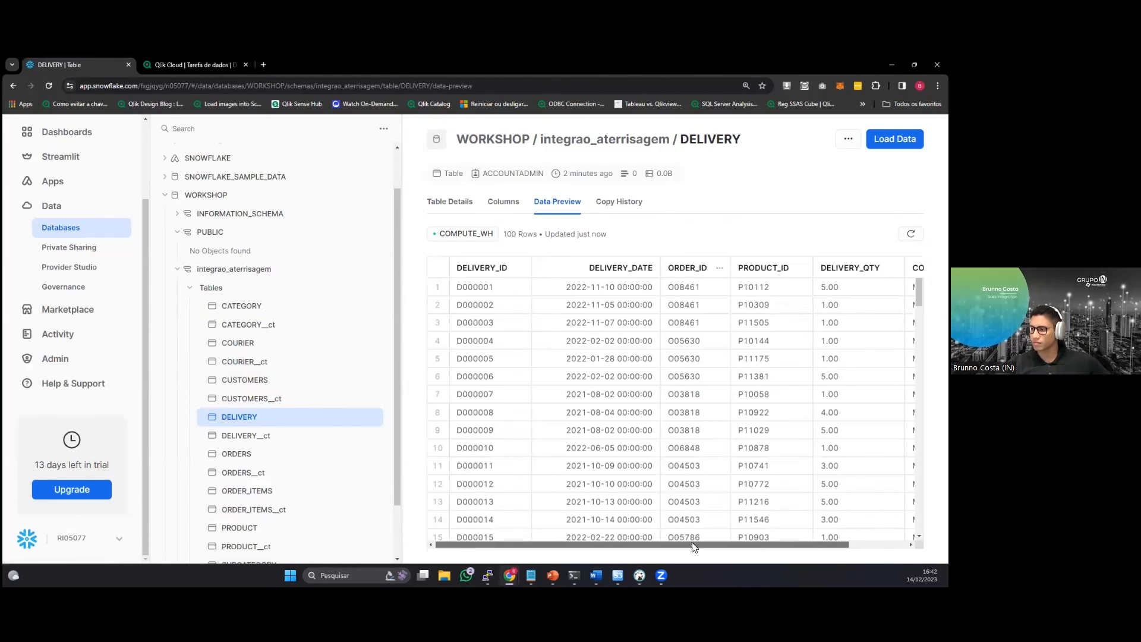
left_click_drag(694, 546, 753, 546)
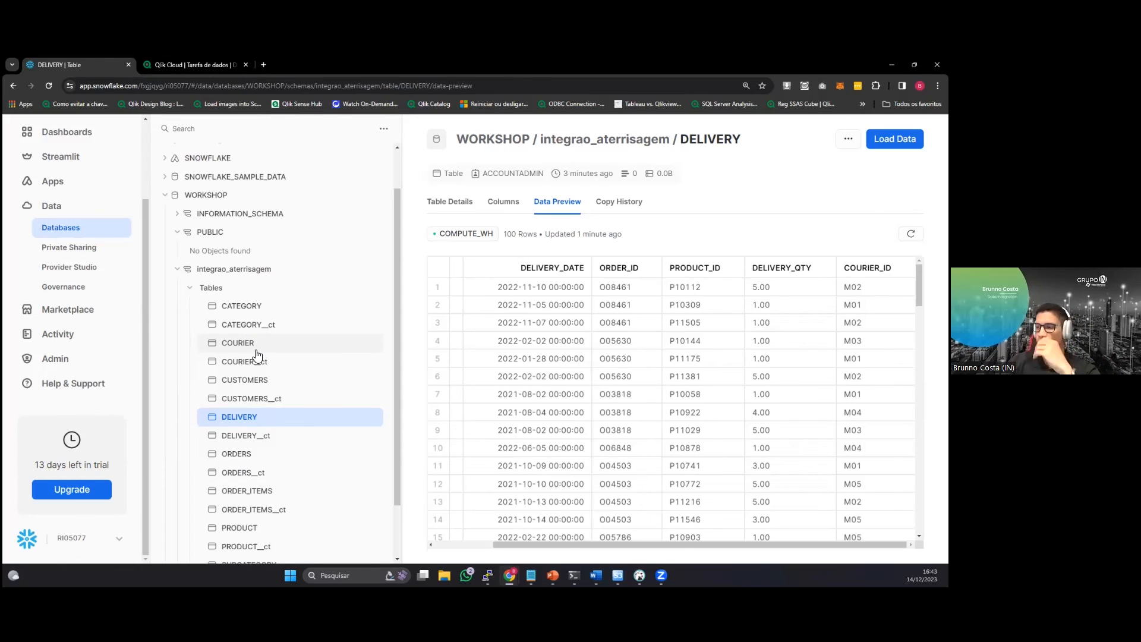
Switch to Qlik Cloud, return to the DESAFIO_1 project and prepare the Integração_Armazenamento storage task.
left_click(199, 64)
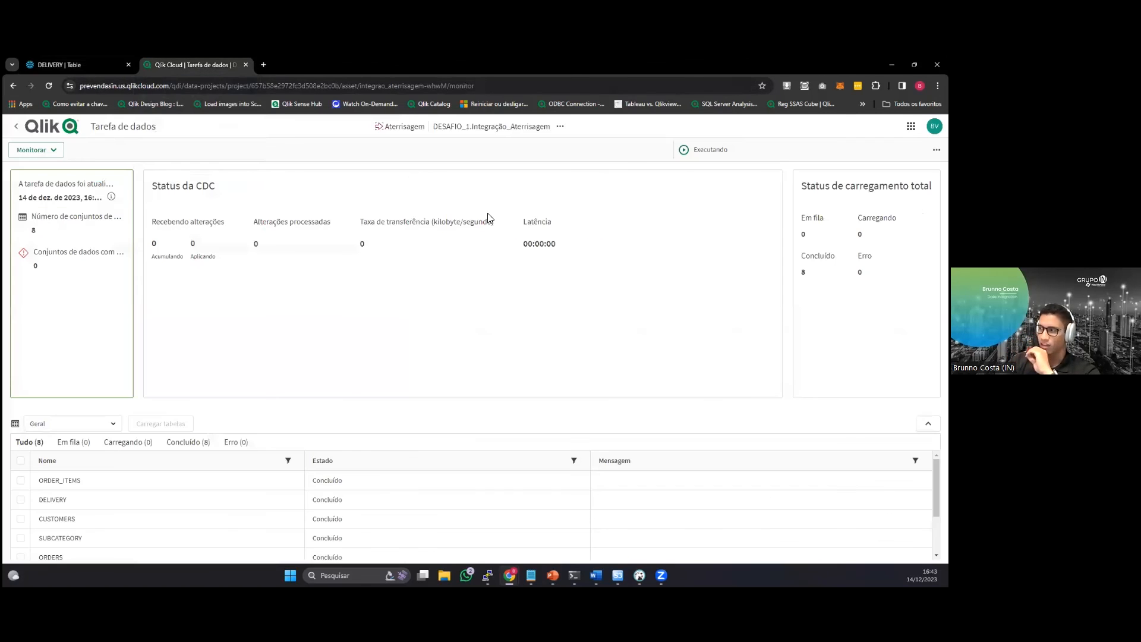
left_click(47, 123)
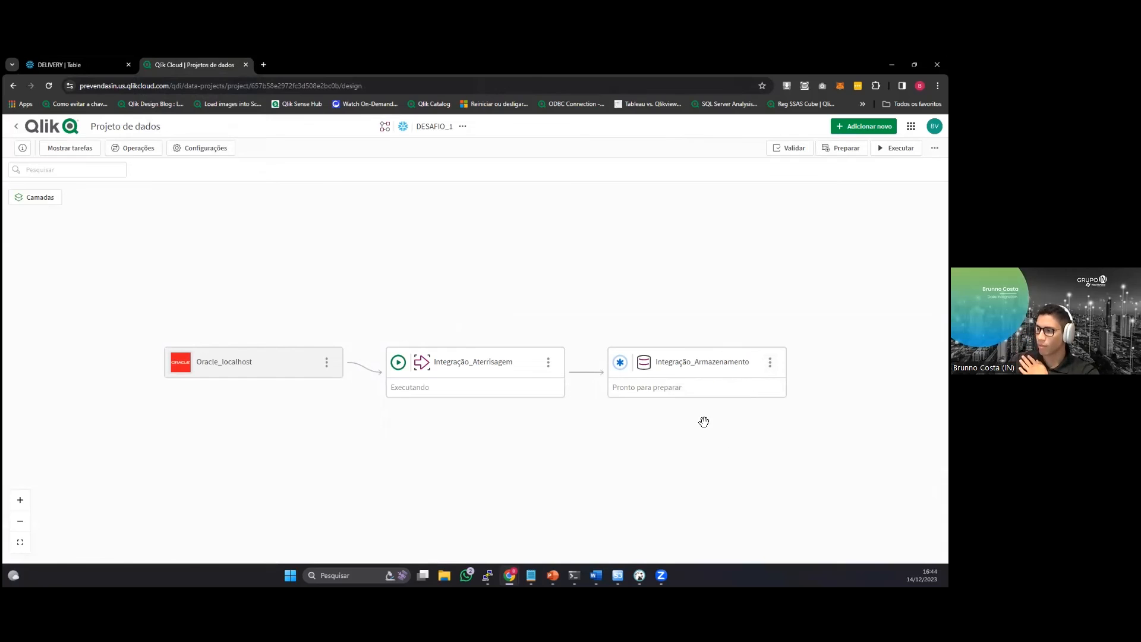
left_click(769, 364)
left_click(797, 434)
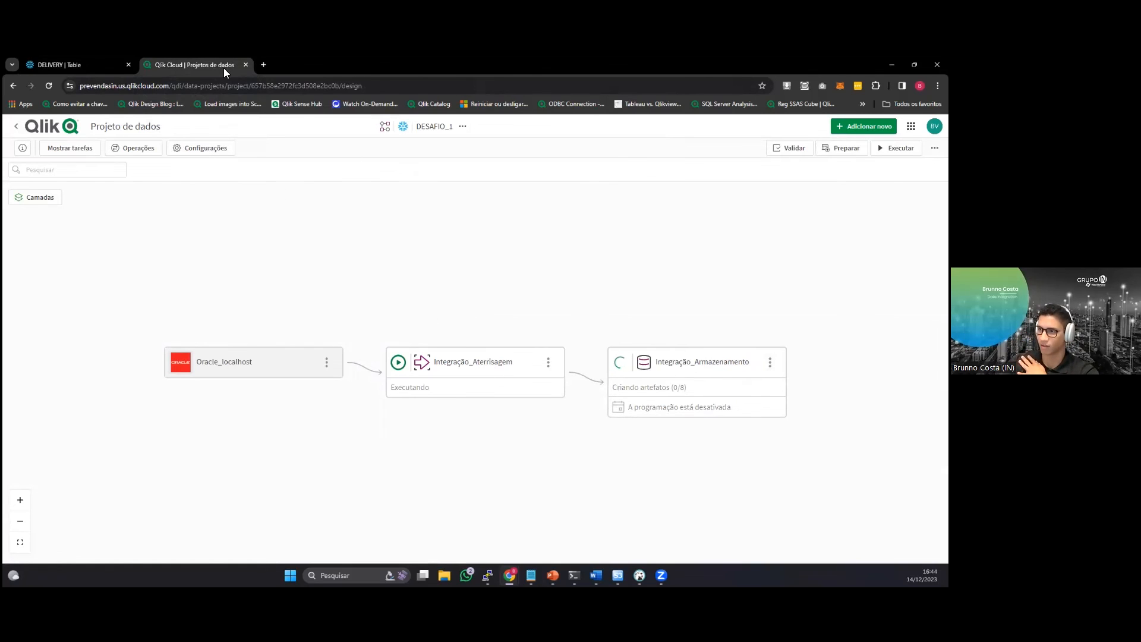
Switch to Snowflake, collapse the integrao_aterrisagem schema and refresh the database object list.
left_click(106, 64)
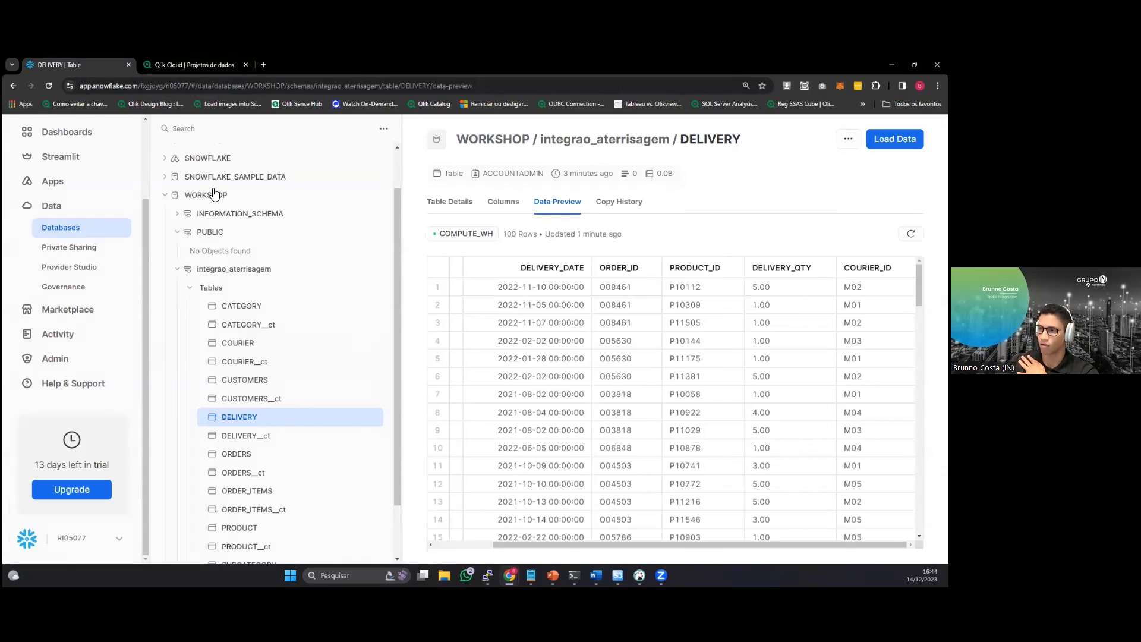
left_click(181, 270)
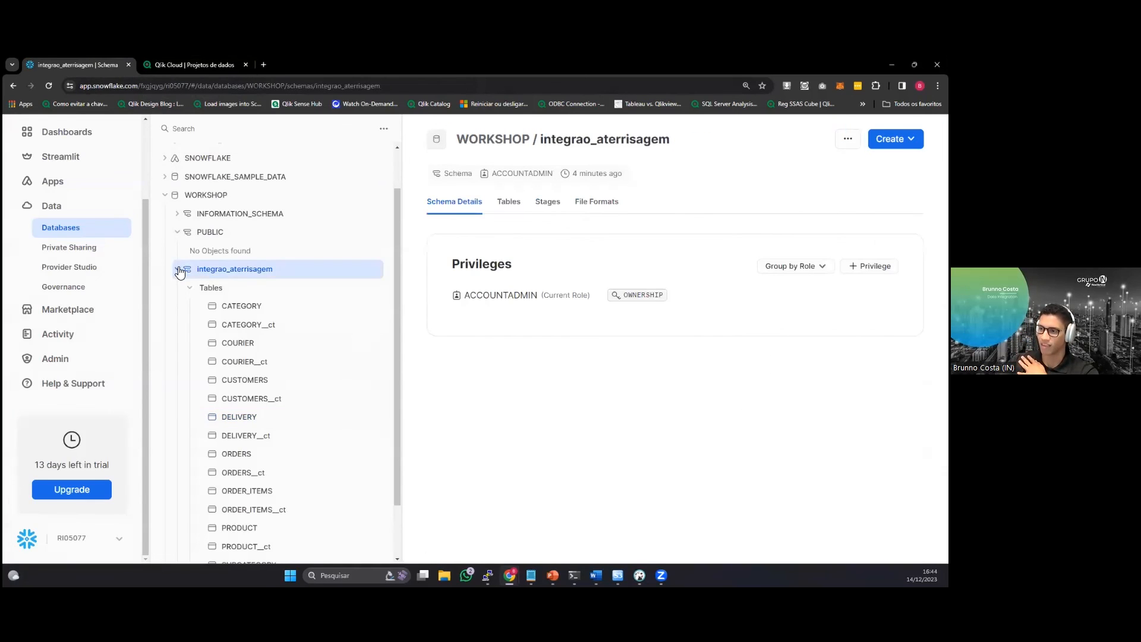
left_click(177, 269)
left_click(380, 130)
left_click(374, 163)
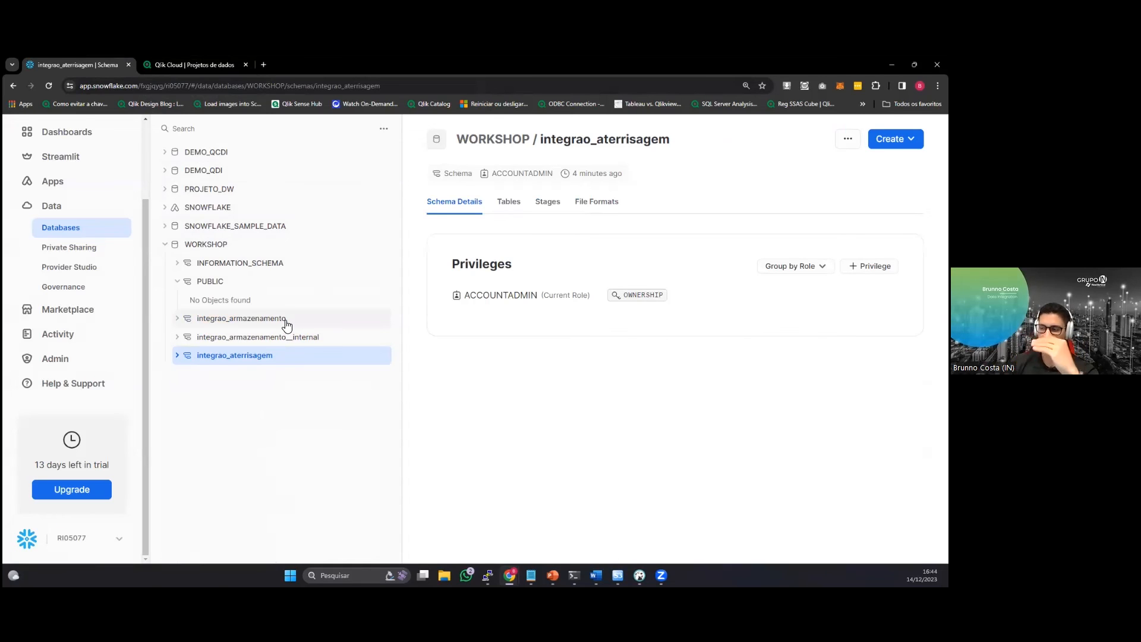
Switch to Qlik Cloud and run the prepared Integração_Armazenamento storage task.
left_click(191, 62)
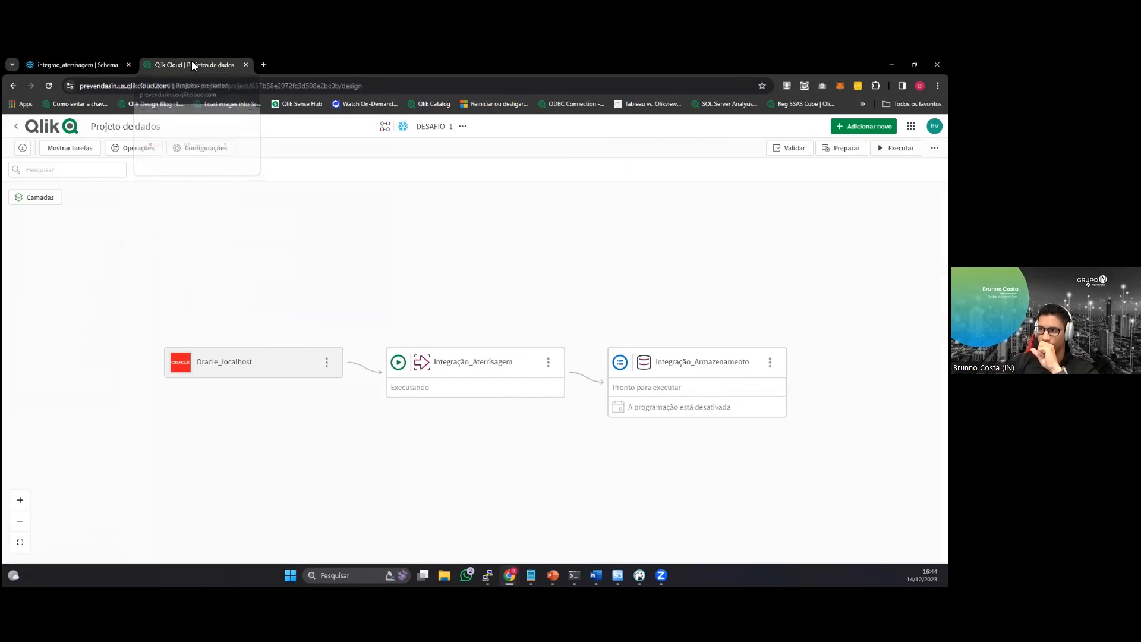
left_click(769, 363)
left_click(796, 412)
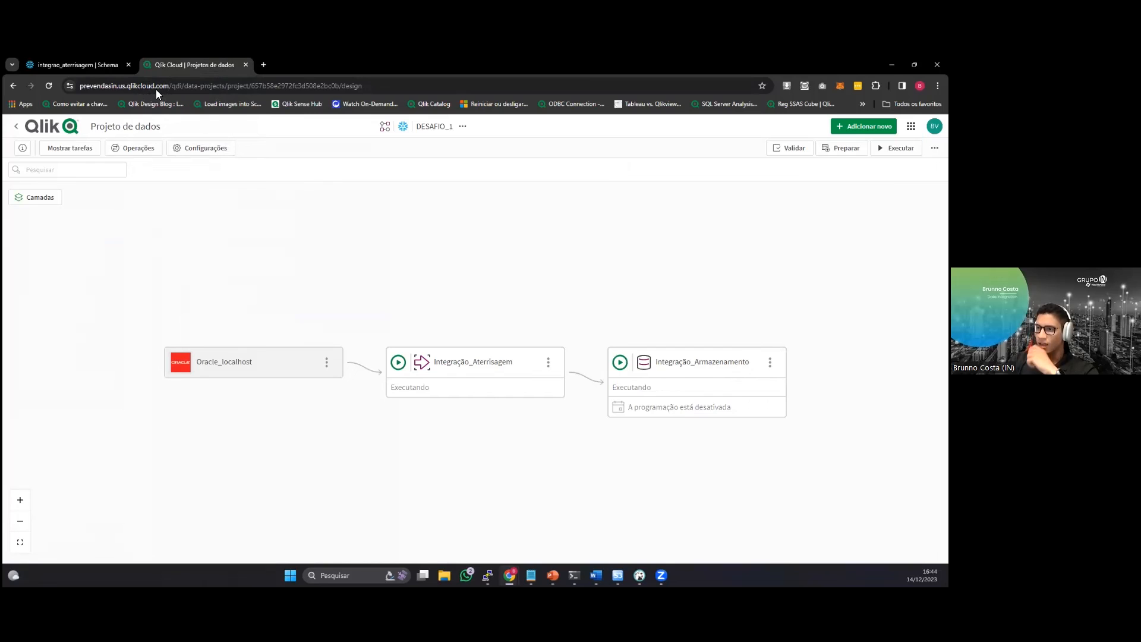
Switch to Snowflake and list the views of the integrao_armazenamento schema, enlarging the page to read their names.
left_click(83, 65)
left_click(209, 328)
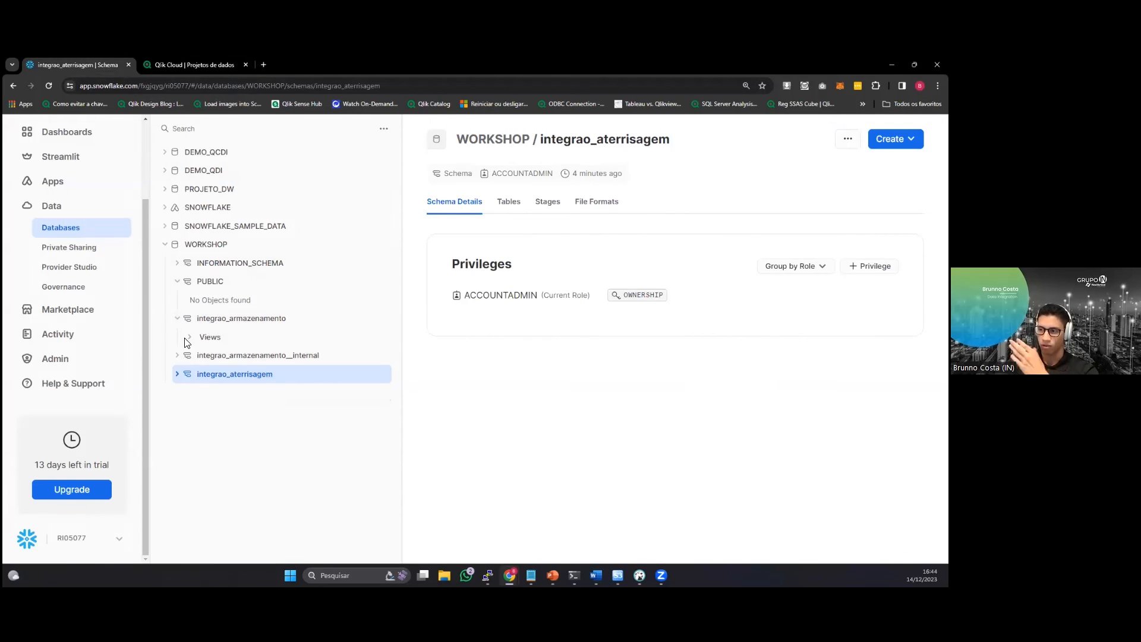
left_click(197, 337)
scroll(247, 375, "down", 1)
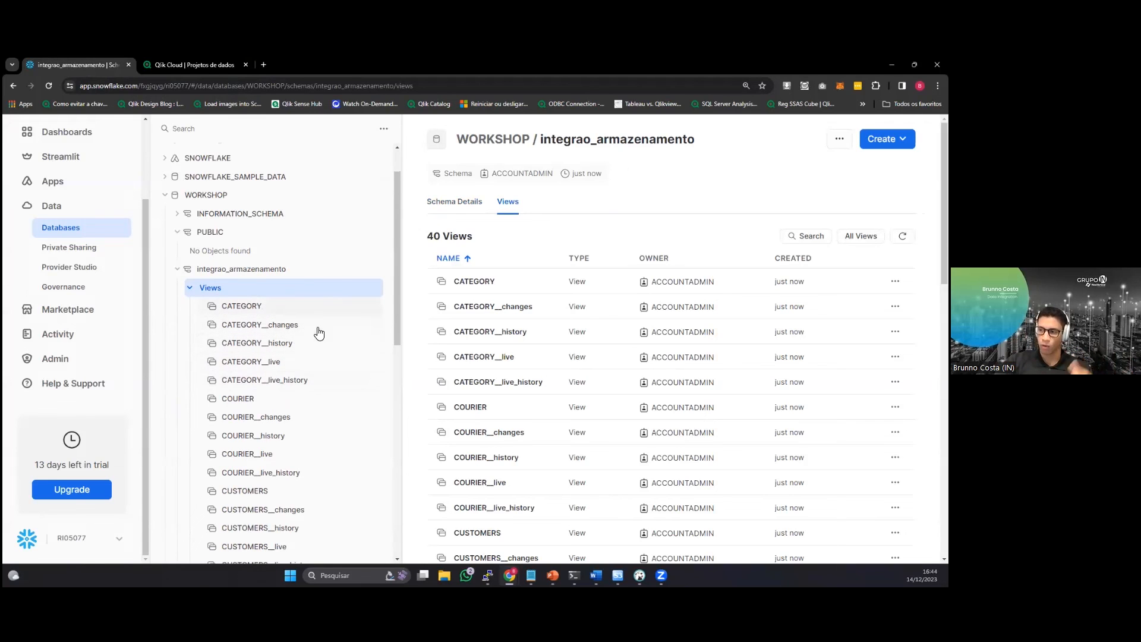
key("ctrl+plus")
key("ctrl+plus")
key("ctrl+plus")
scroll(398, 368, "down", 2)
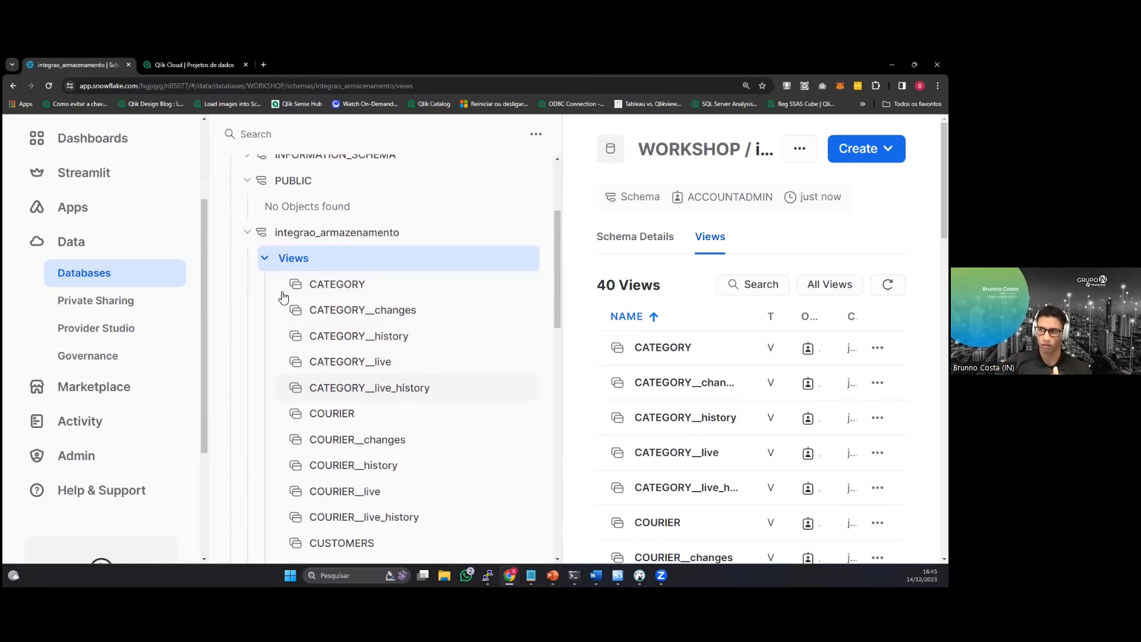
Compare the DESAFIO_1 pipeline's tasks in Qlik Cloud with the integrao_armazenamento views in Snowflake, finishing in Qlik Cloud.
left_click(196, 63)
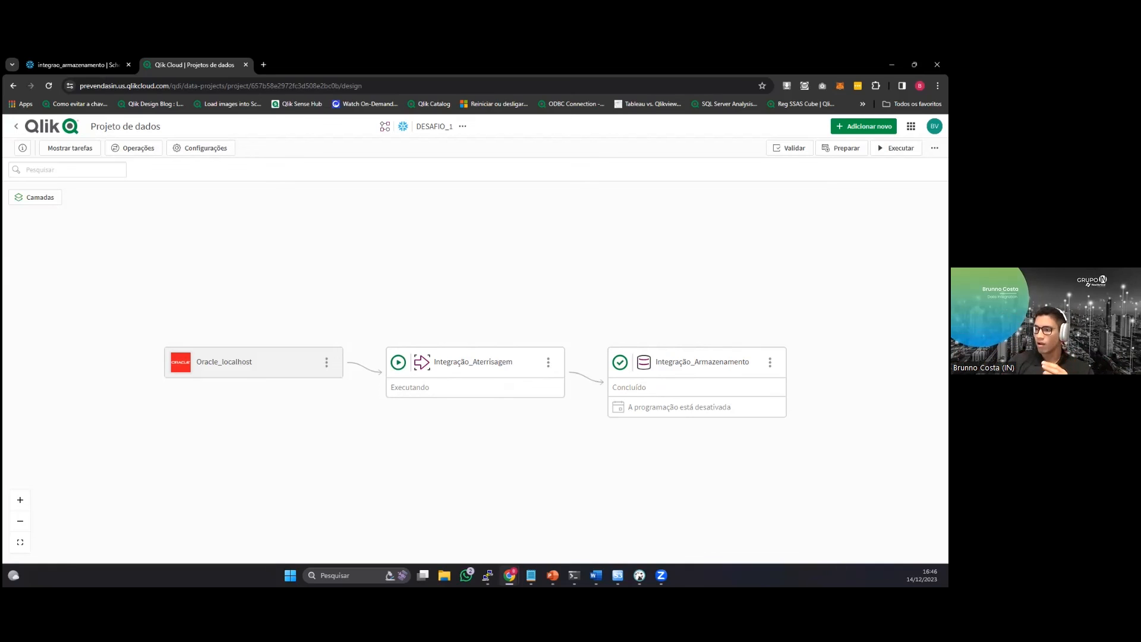
left_click_drag(578, 420, 481, 410)
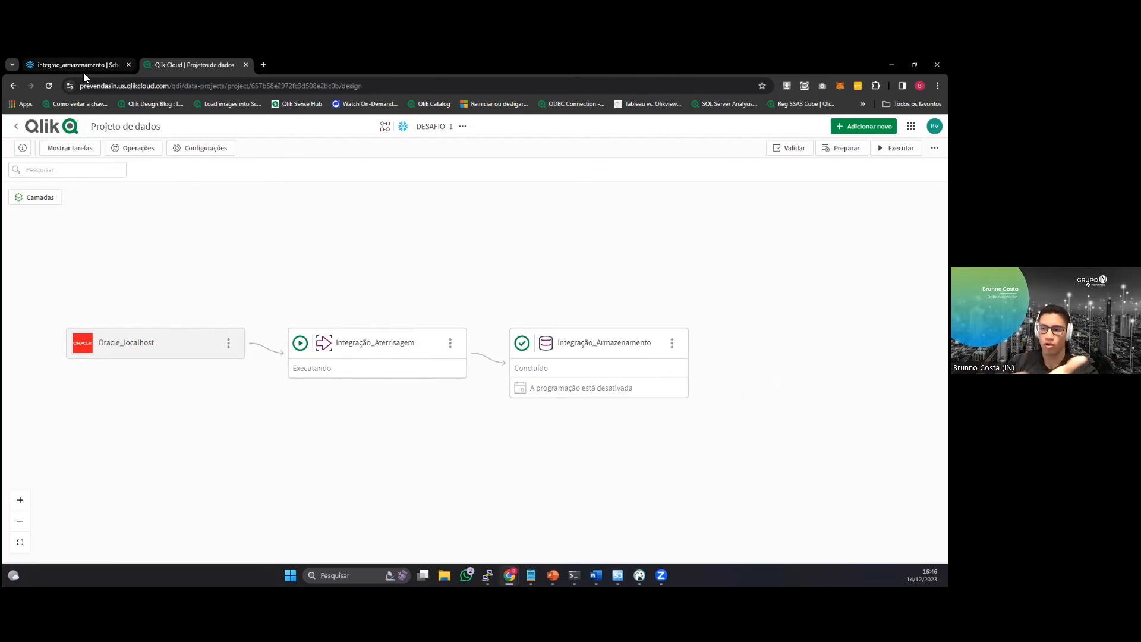
mouse_move(84, 71)
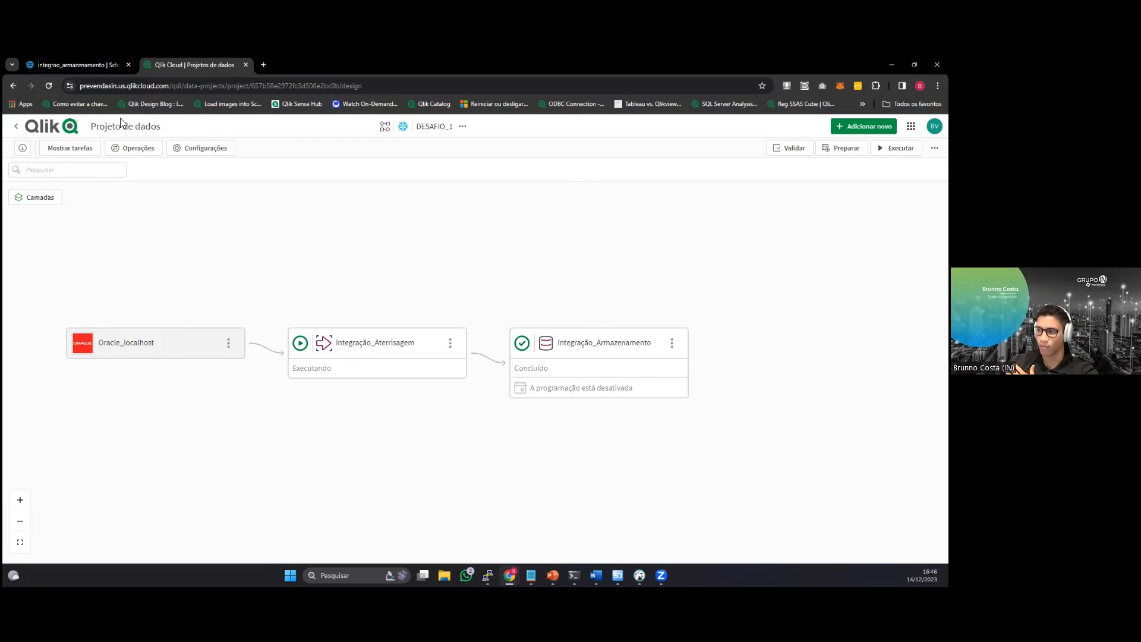
left_click(88, 69)
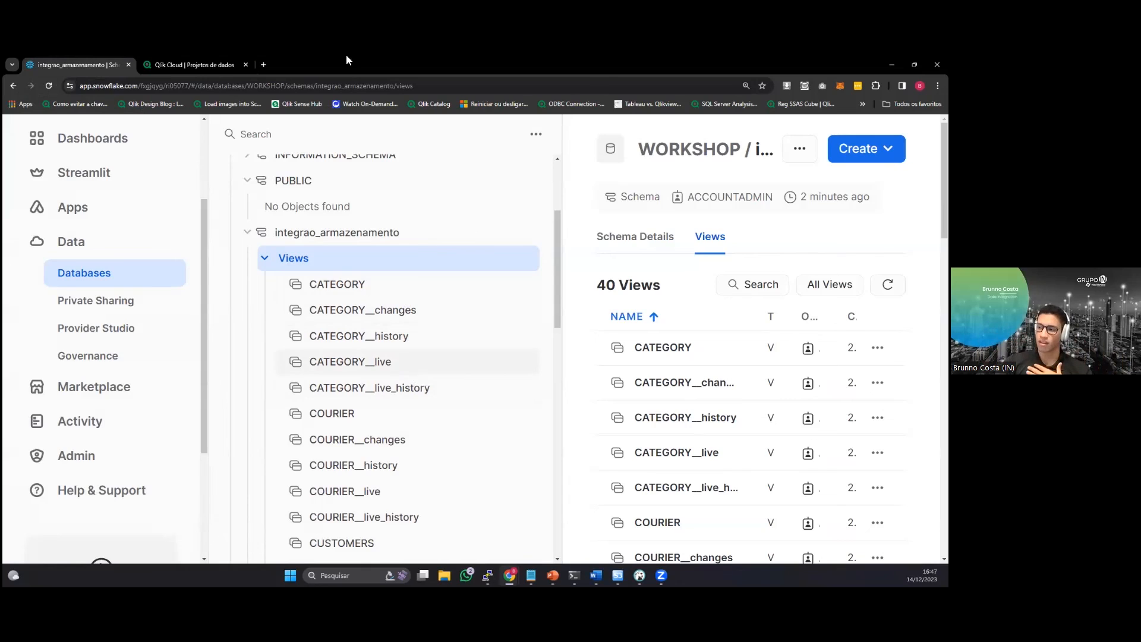
left_click(190, 64)
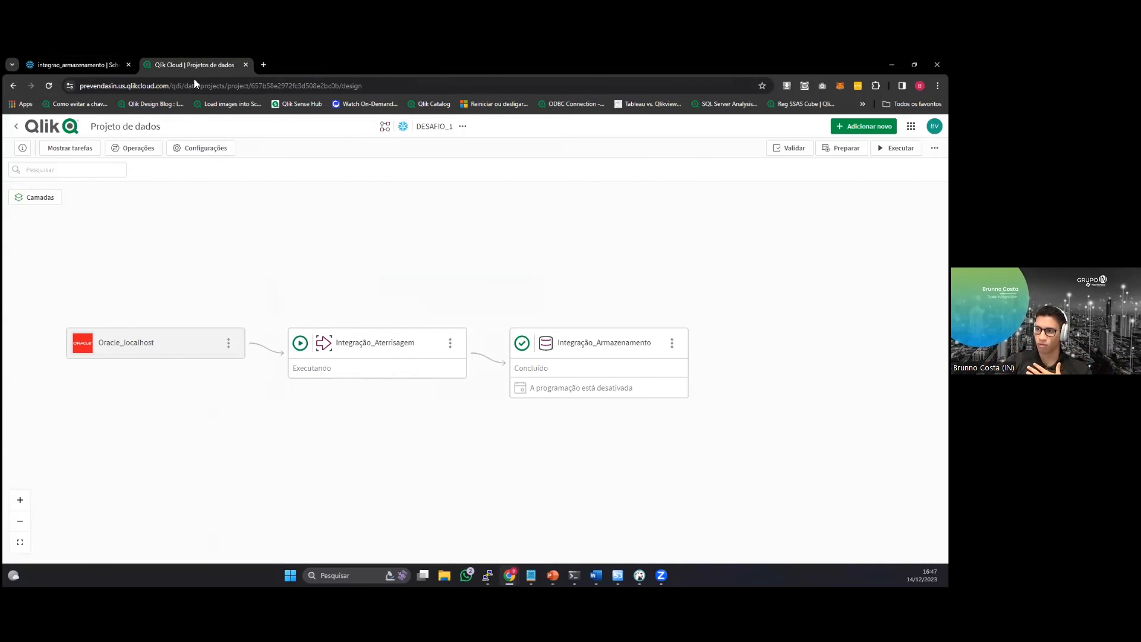
left_click(74, 64)
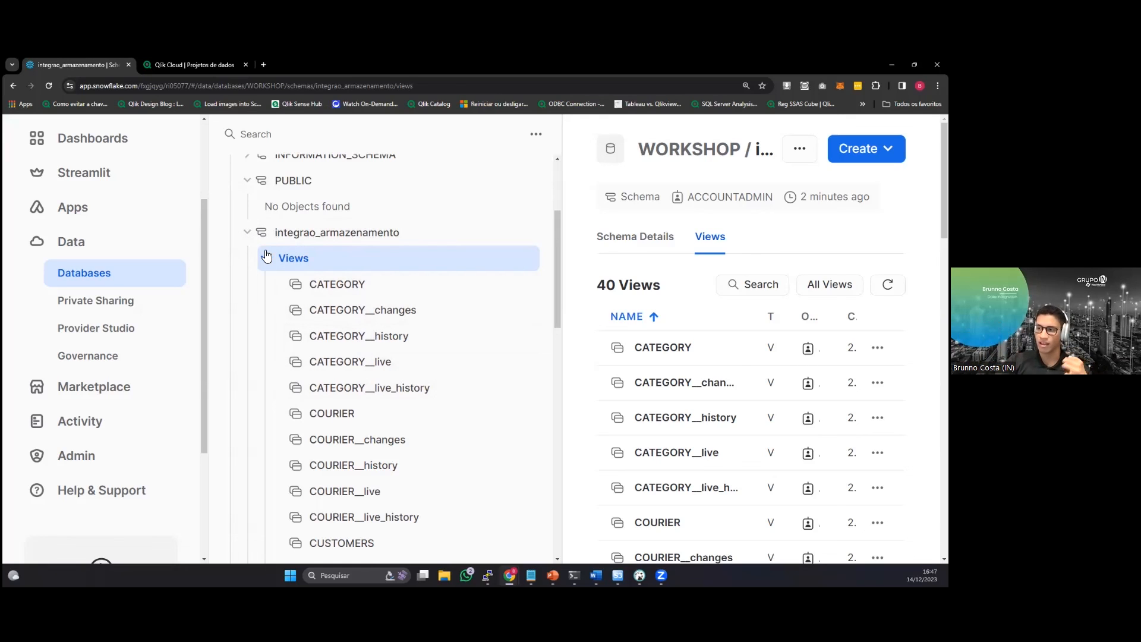
left_click(211, 61)
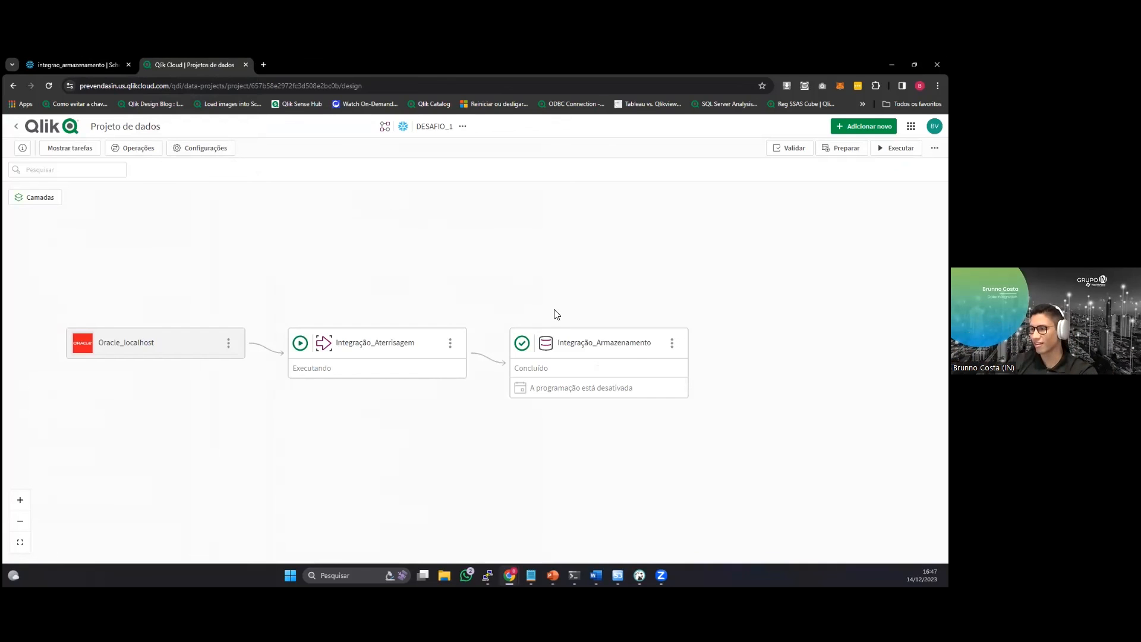
left_click_drag(716, 382, 611, 367)
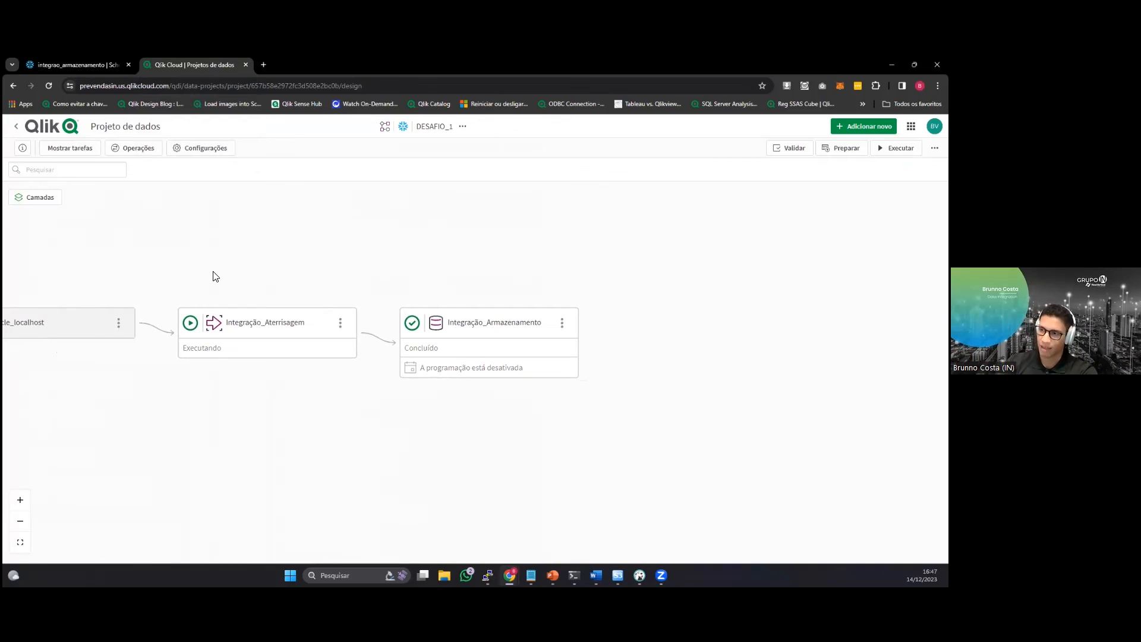
left_click_drag(272, 249, 318, 252)
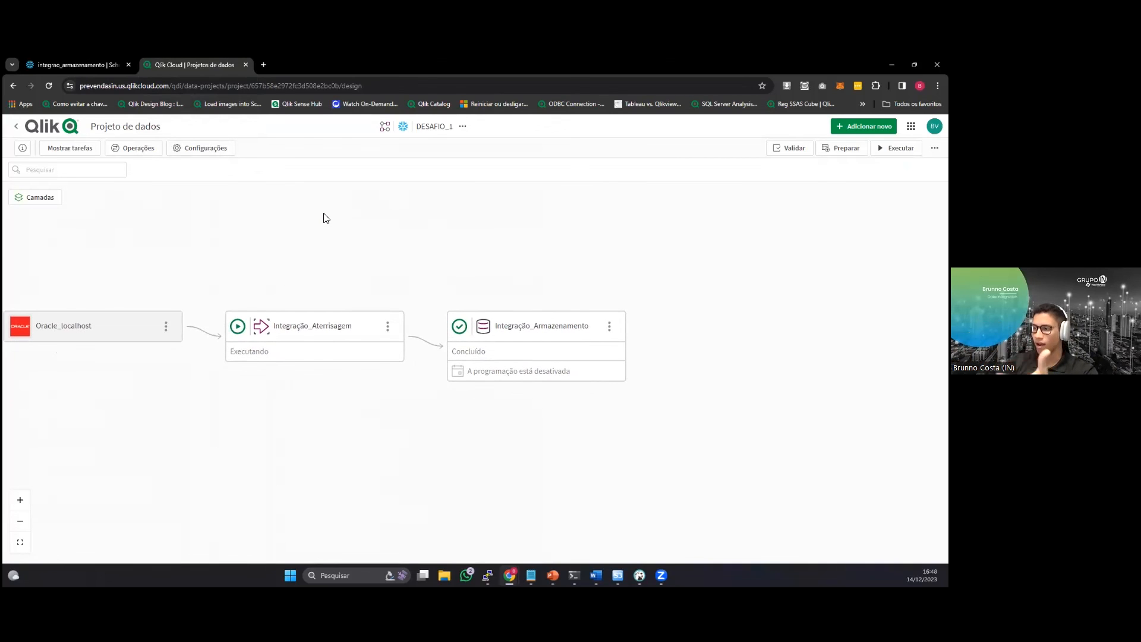
Leave DESAFIO_1, open the PROJETO_DW project and examine its Oracle and SQL Server landing and storage tasks.
left_click(29, 130)
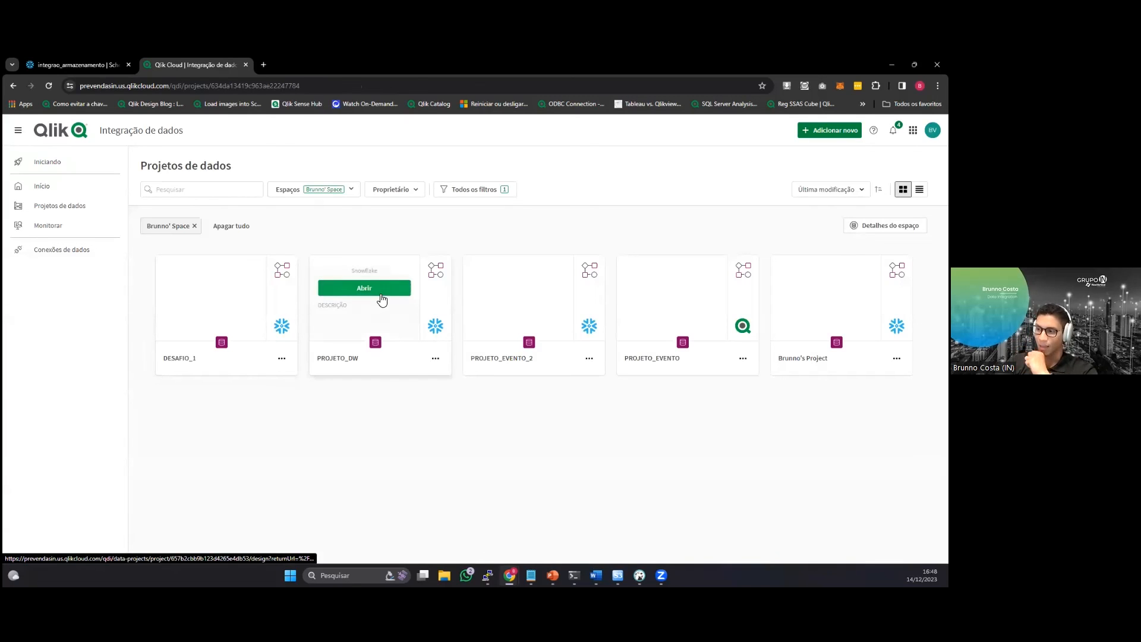
left_click(386, 290)
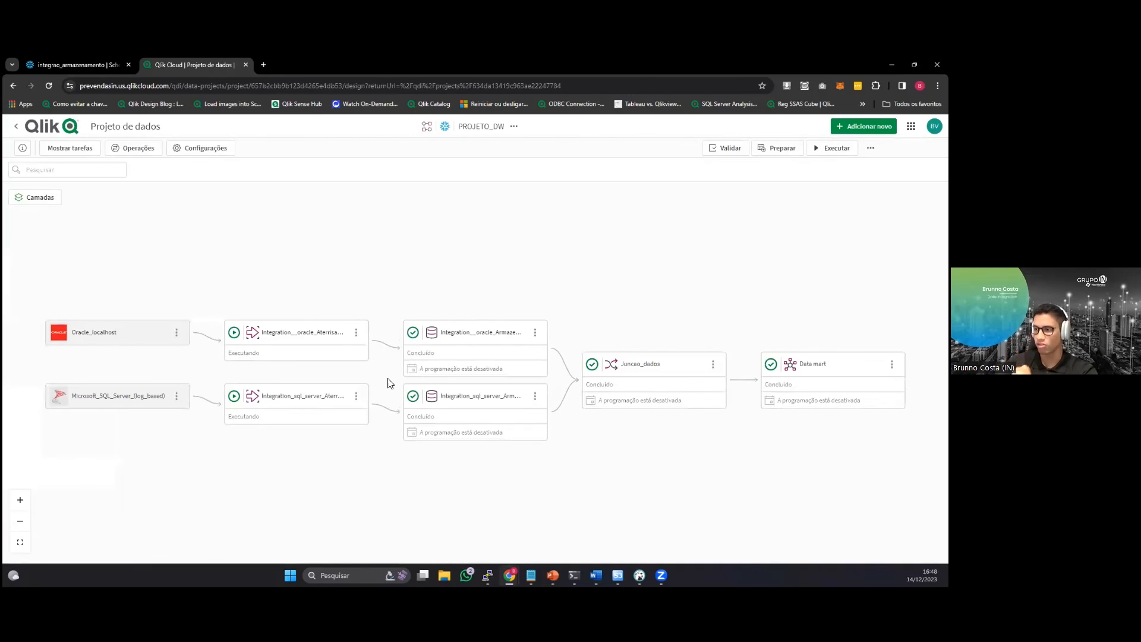
scroll(224, 454, "up", 3)
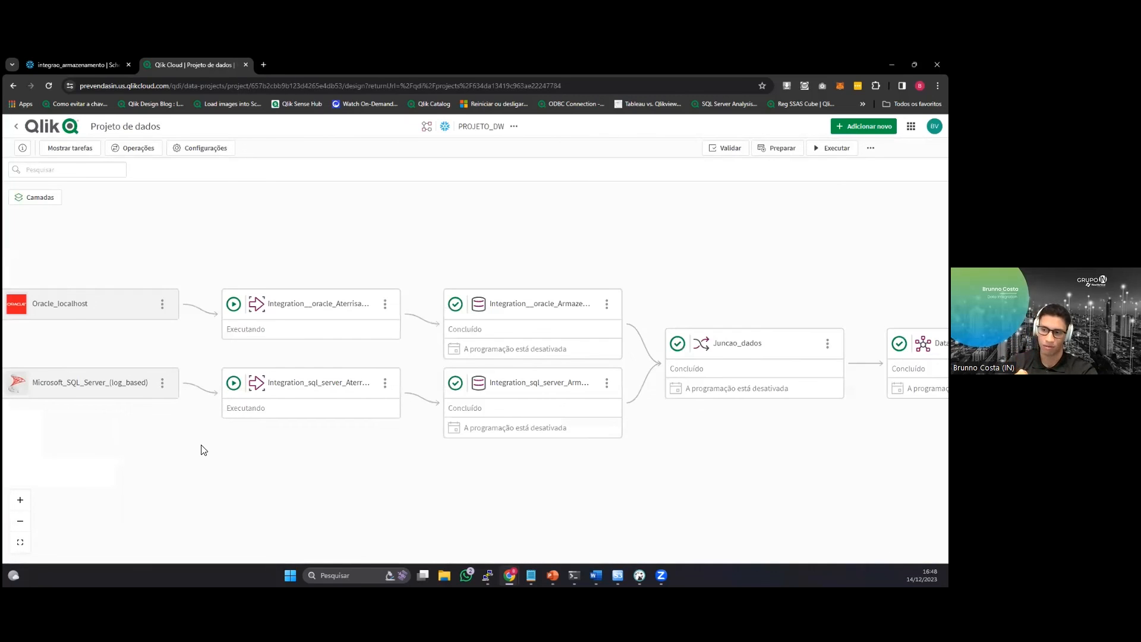
left_click_drag(199, 451, 239, 447)
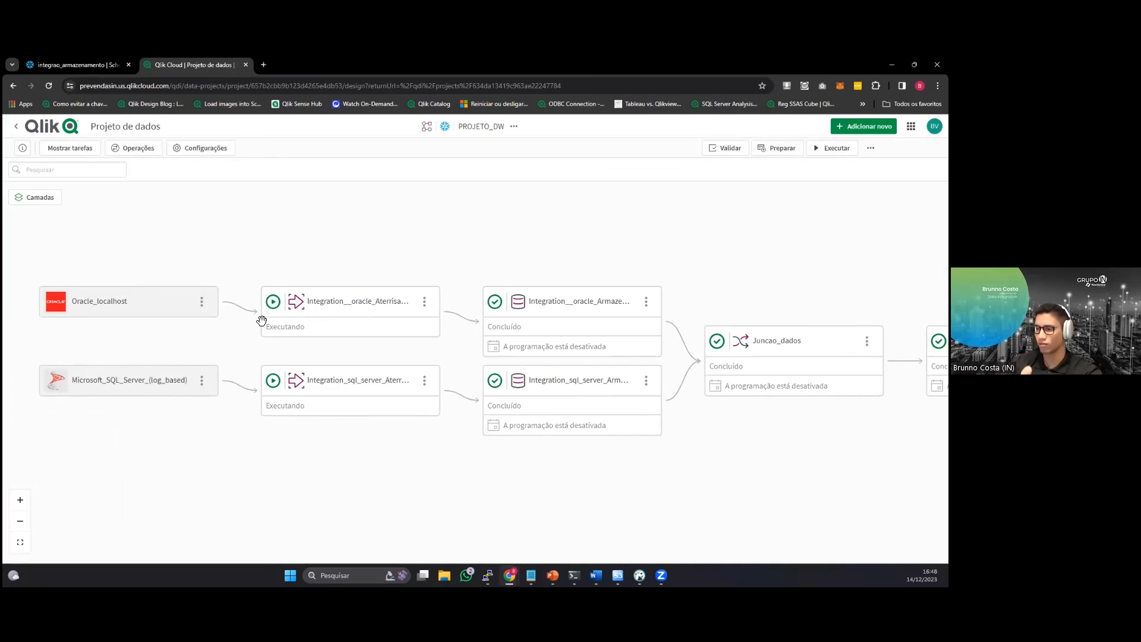
left_click_drag(779, 466, 627, 455)
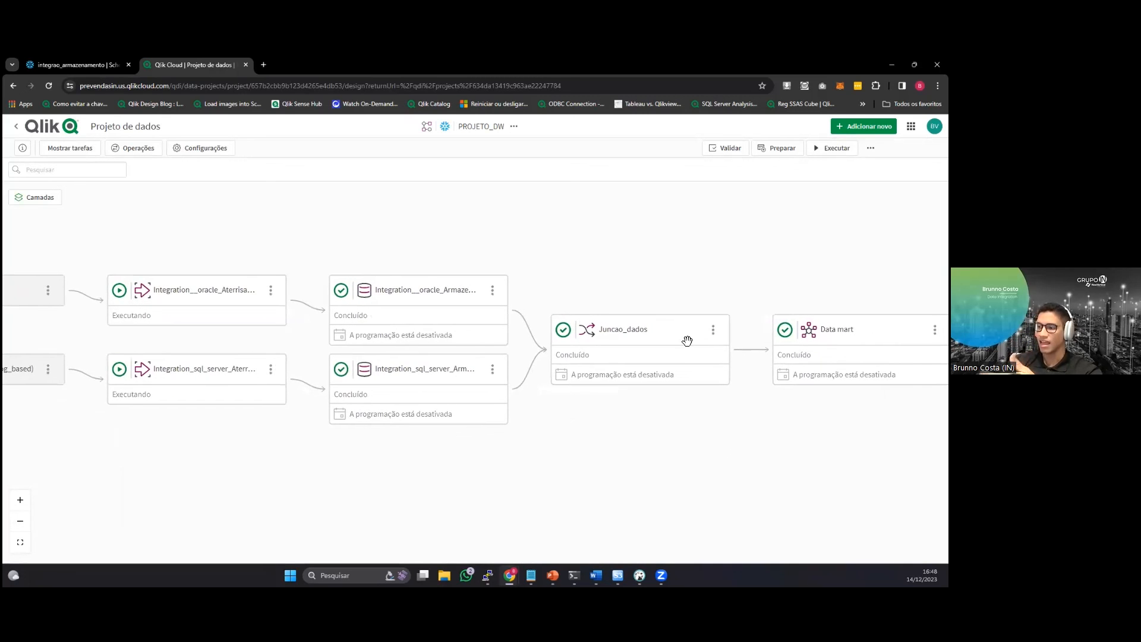
Open the Data mart task of PROJETO_DW to view the FT_DELIVERY star schema.
left_click_drag(713, 374, 601, 373)
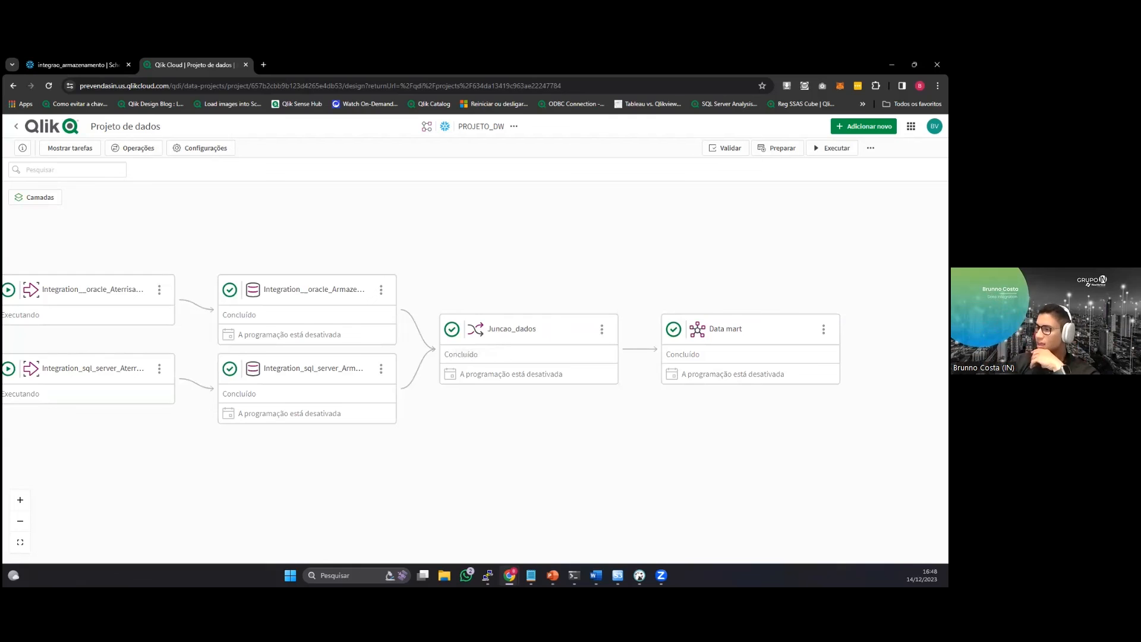
left_click_drag(726, 422, 614, 406)
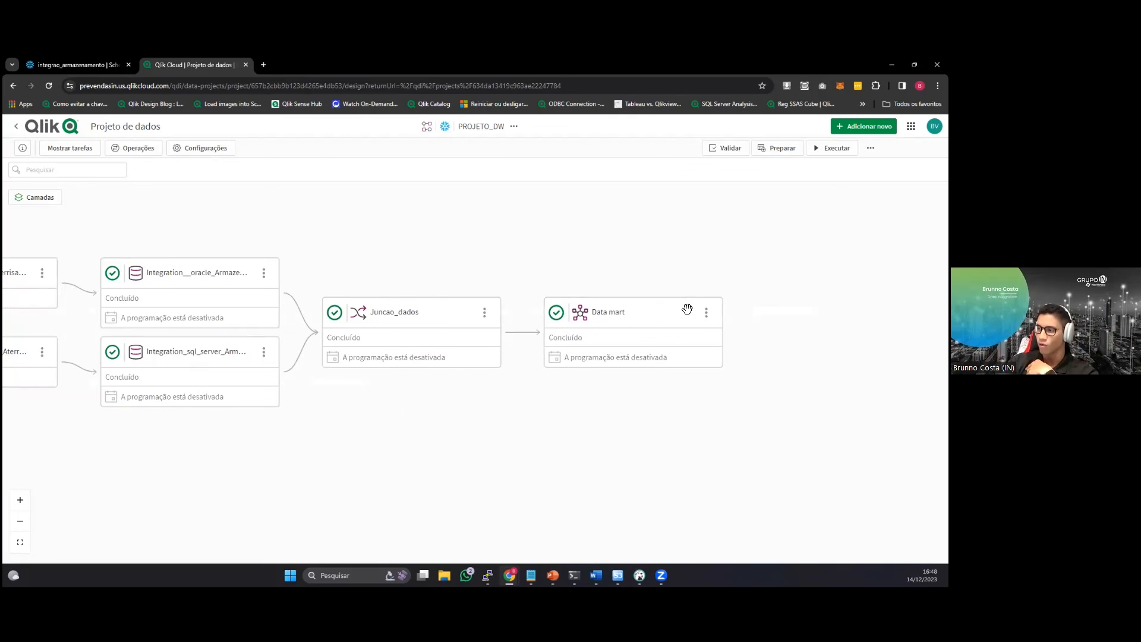
left_click(707, 313)
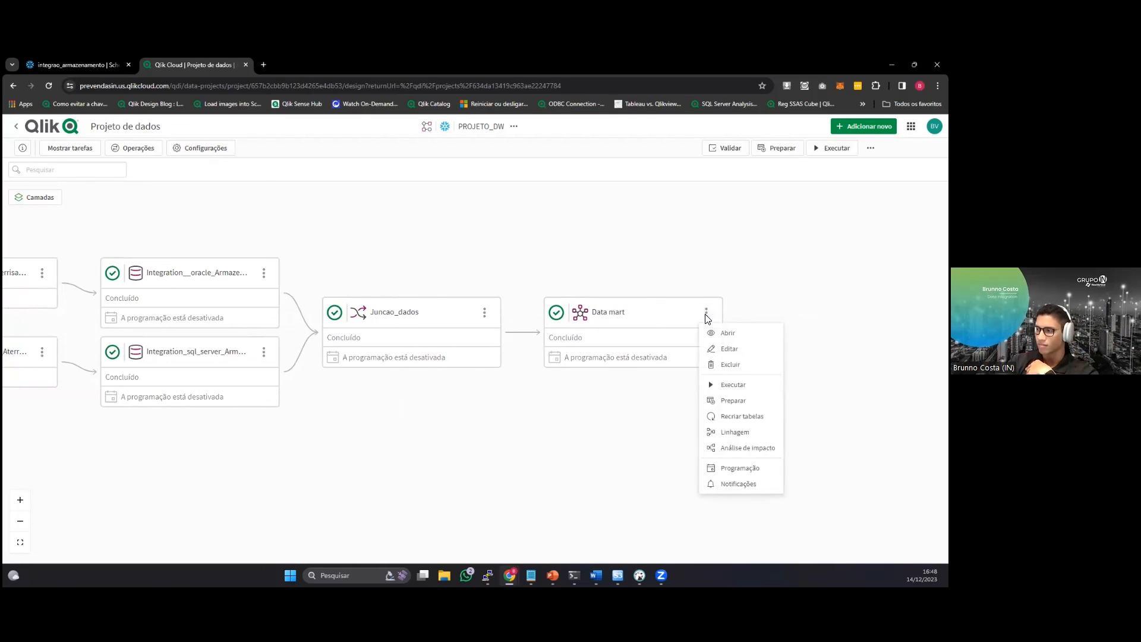
left_click(655, 321)
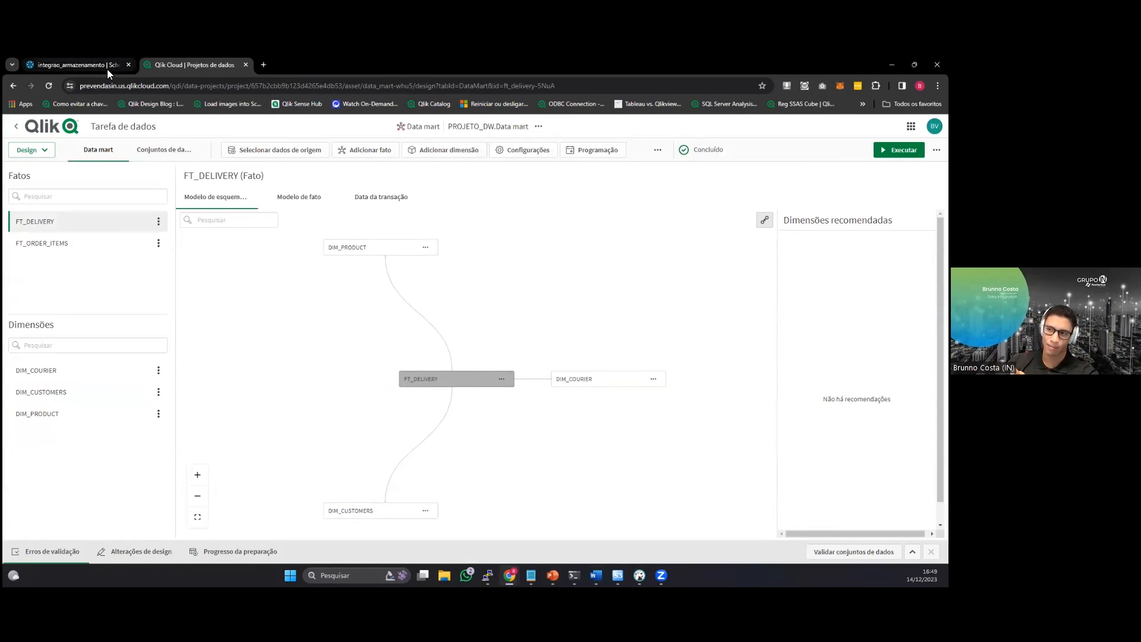
Switch to Snowflake and list the views of the data_mart schema in the PROJETO_DW database.
mouse_move(107, 69)
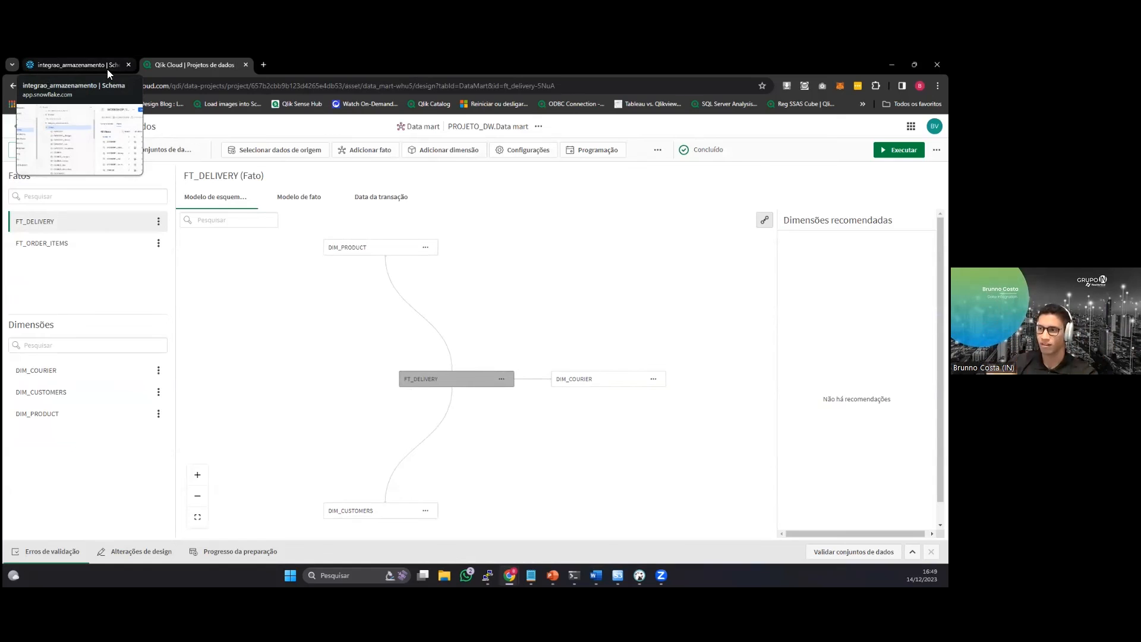
left_click(107, 69)
scroll(289, 227, "up", 3)
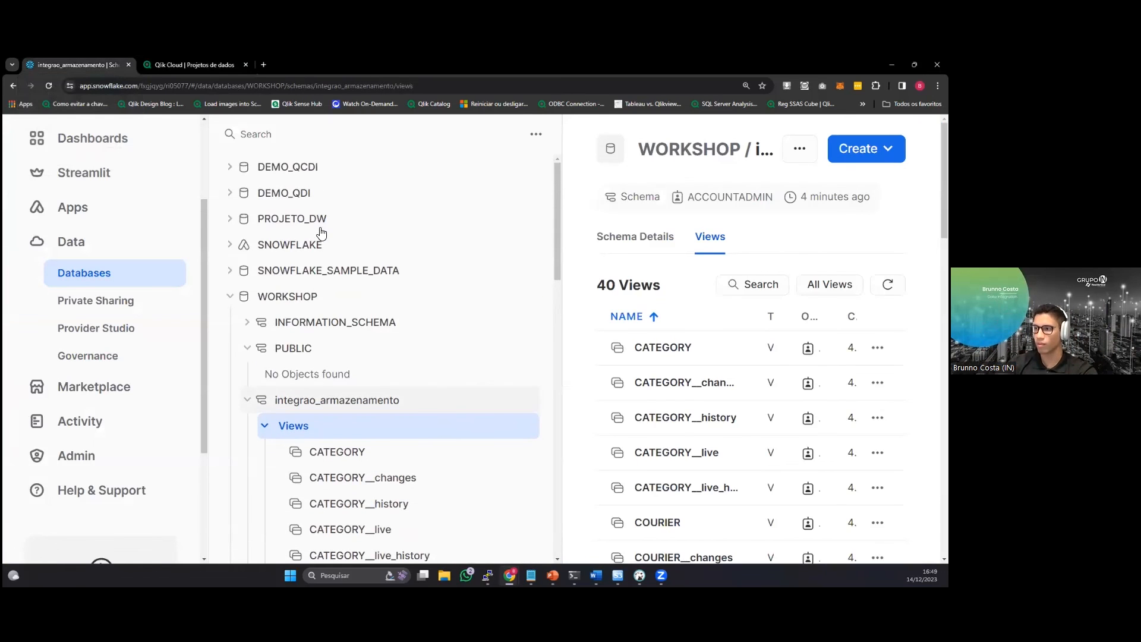
left_click(231, 221)
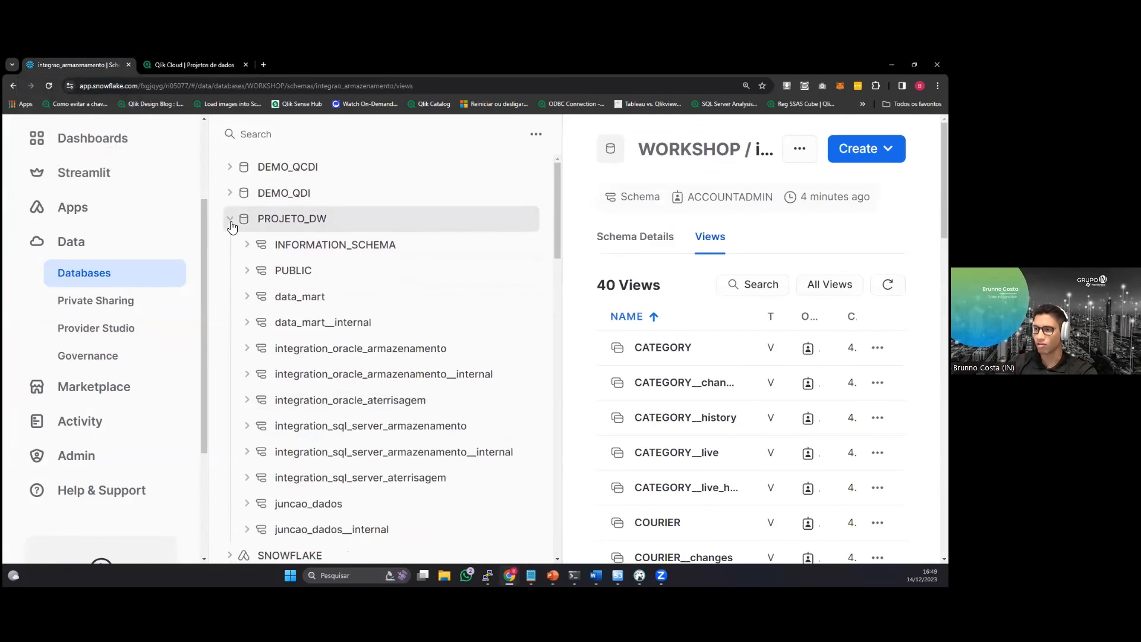
left_click(248, 297)
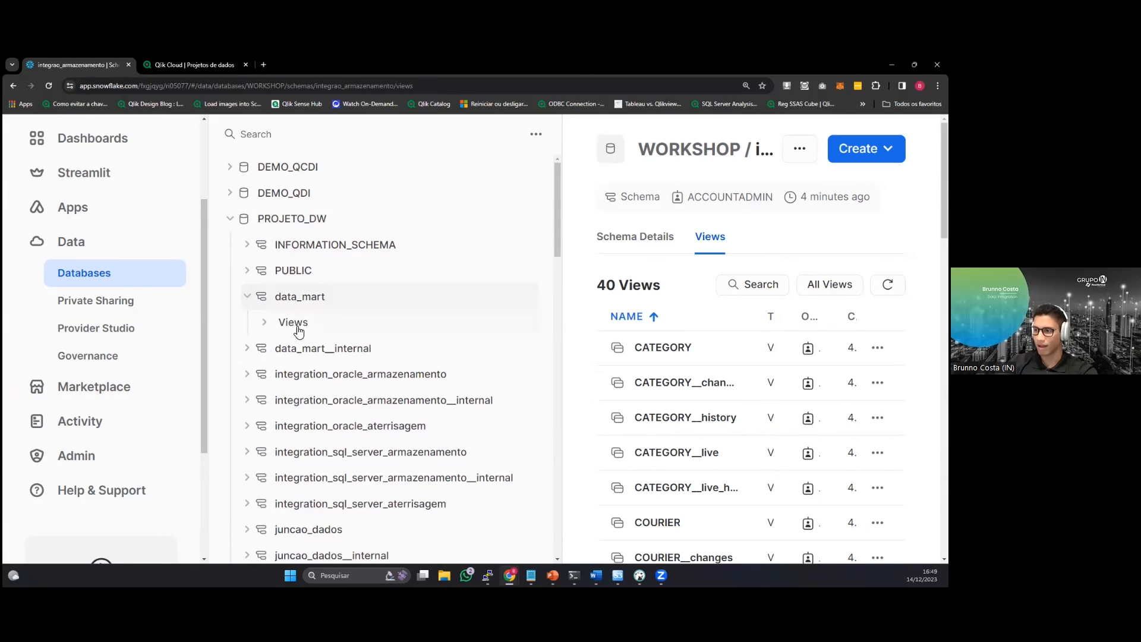
left_click(265, 326)
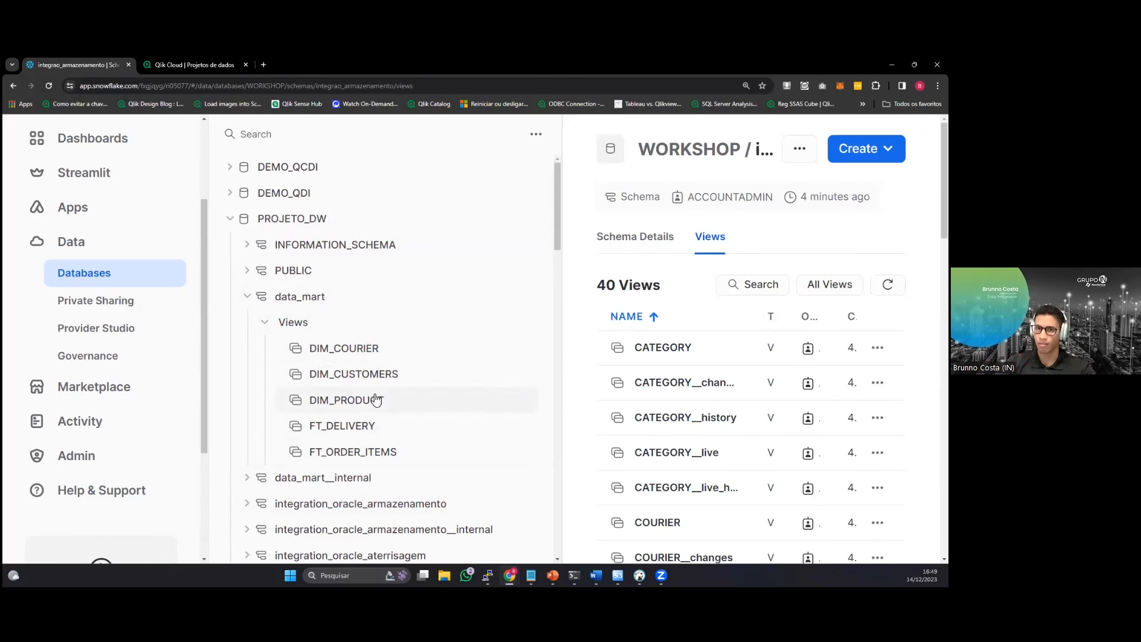
scroll(377, 295, "down", 1)
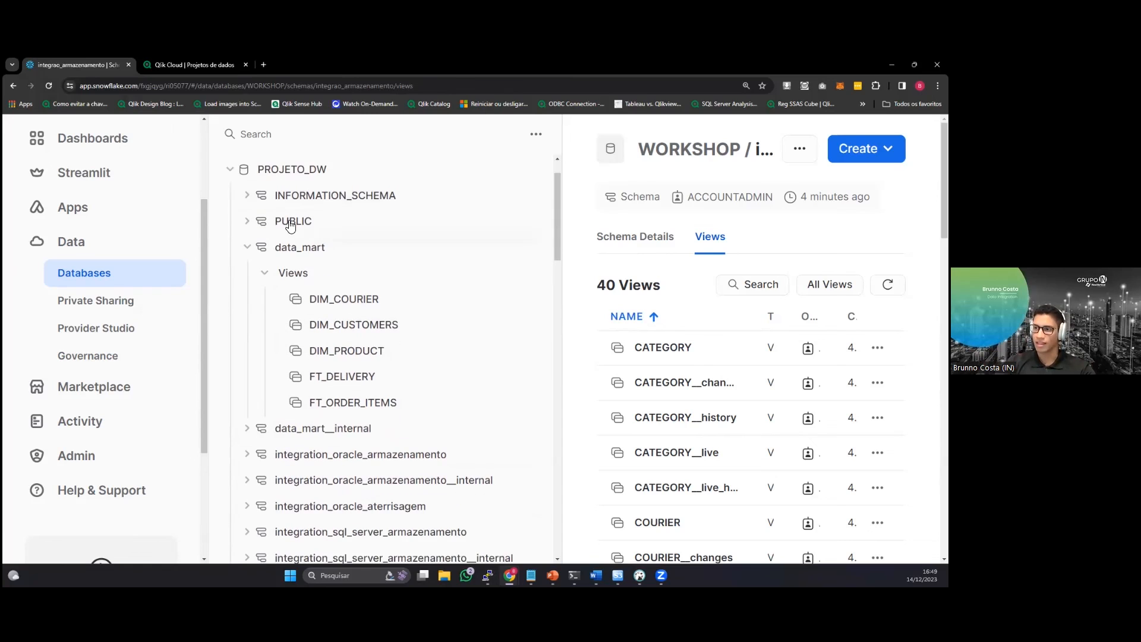
Switch to Qlik Cloud, return to the PROJETO_DW pipeline and bring the Demo Databases page into the same browser window.
left_click(181, 61)
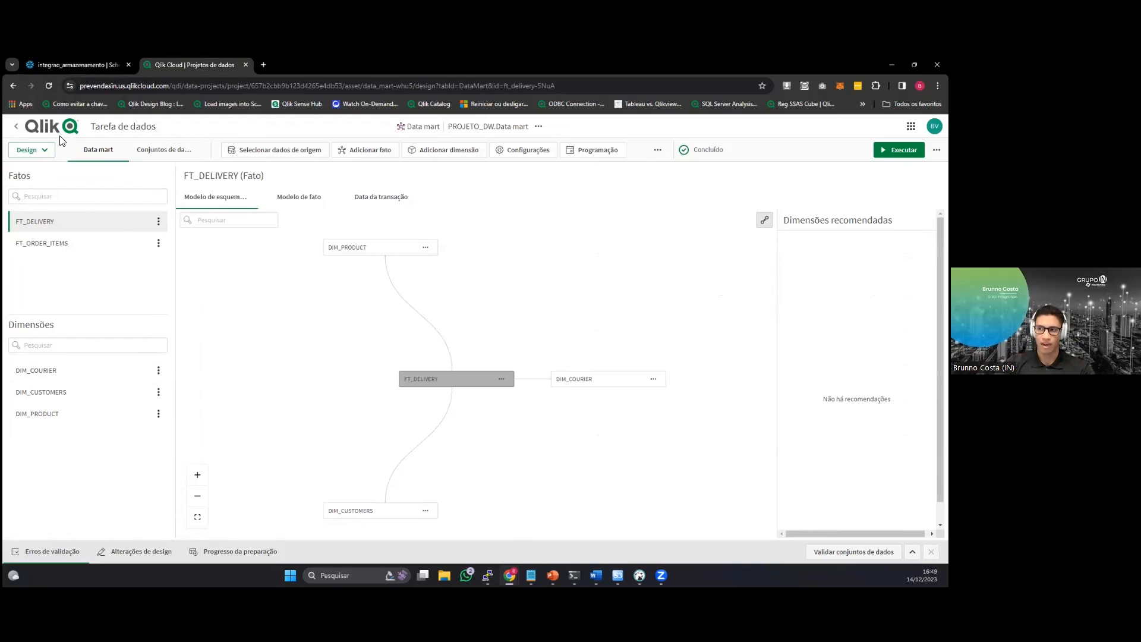
left_click(45, 131)
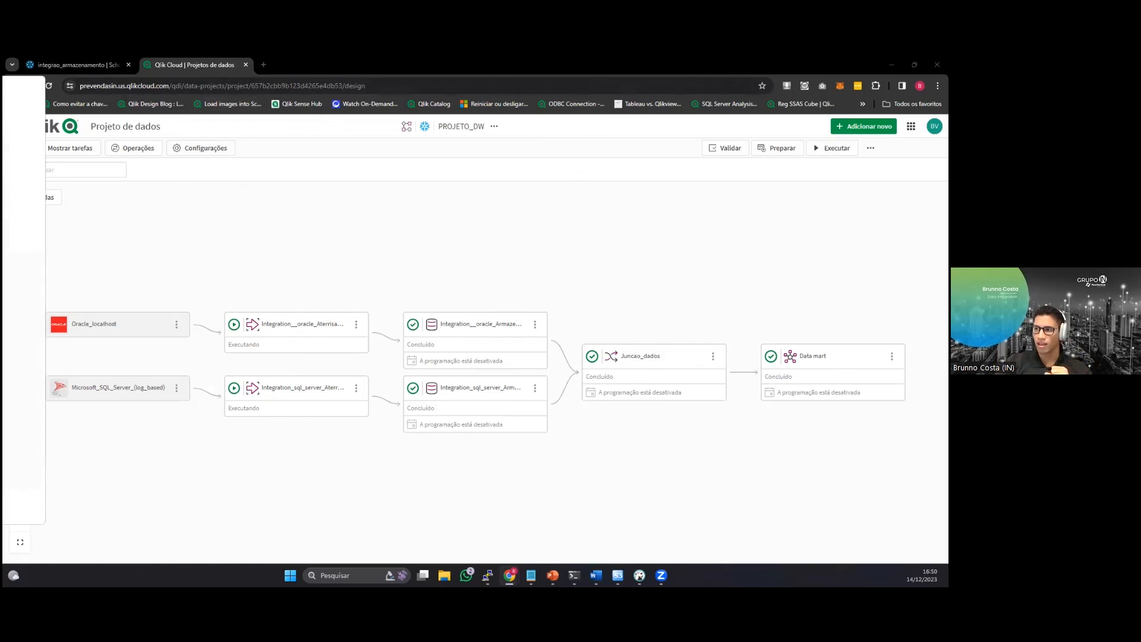
left_click_drag(2, 67, 320, 60)
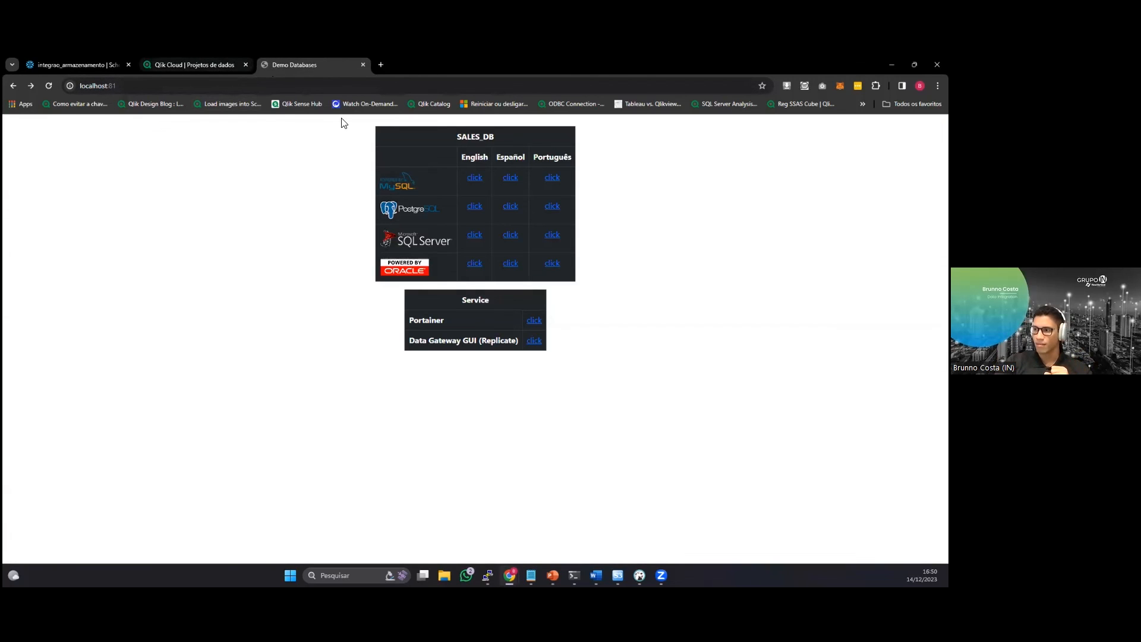
Open the Portuguese Oracle sales database and add an order dated 14-12-2023 for the third customer in the list.
left_click(551, 263)
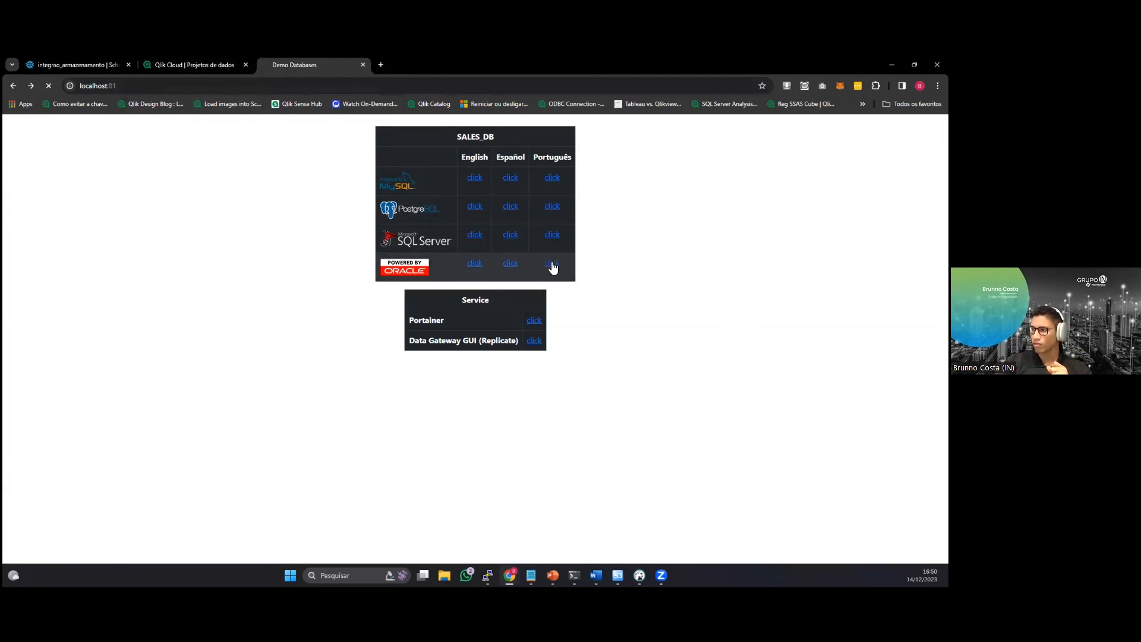
scroll(115, 170, "down", 1)
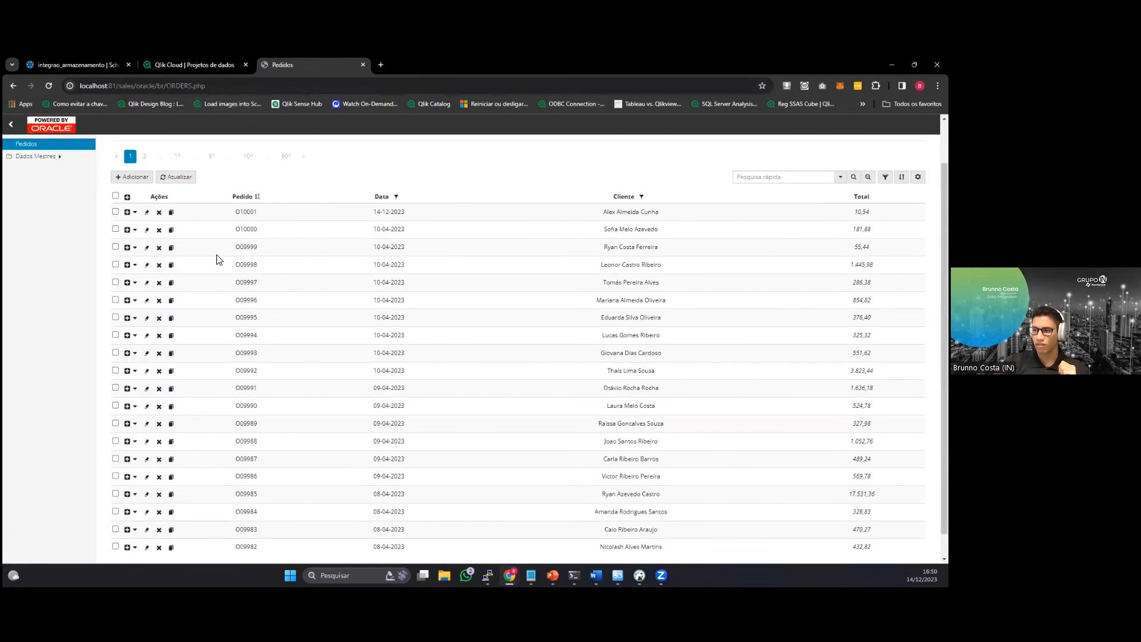
left_click(132, 176)
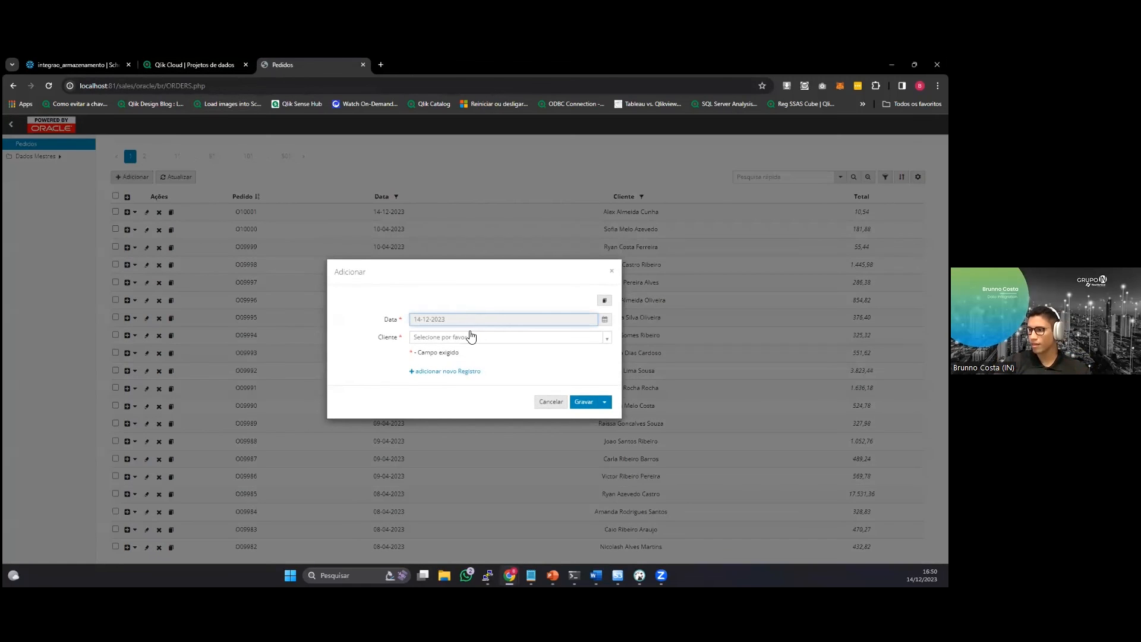
left_click(469, 334)
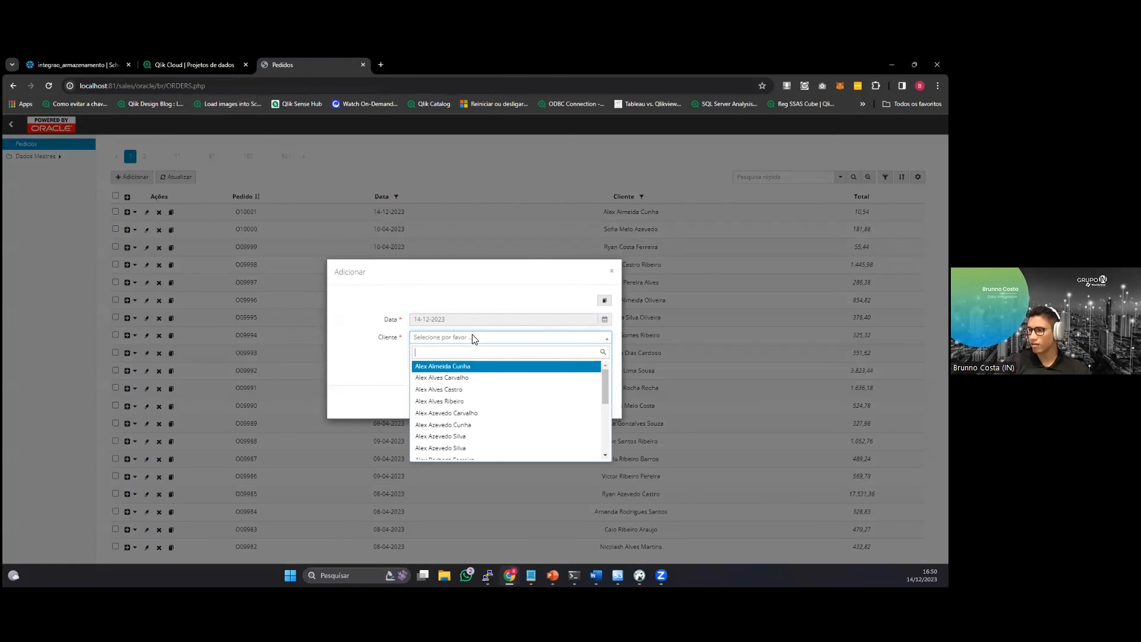
left_click(475, 391)
left_click(580, 402)
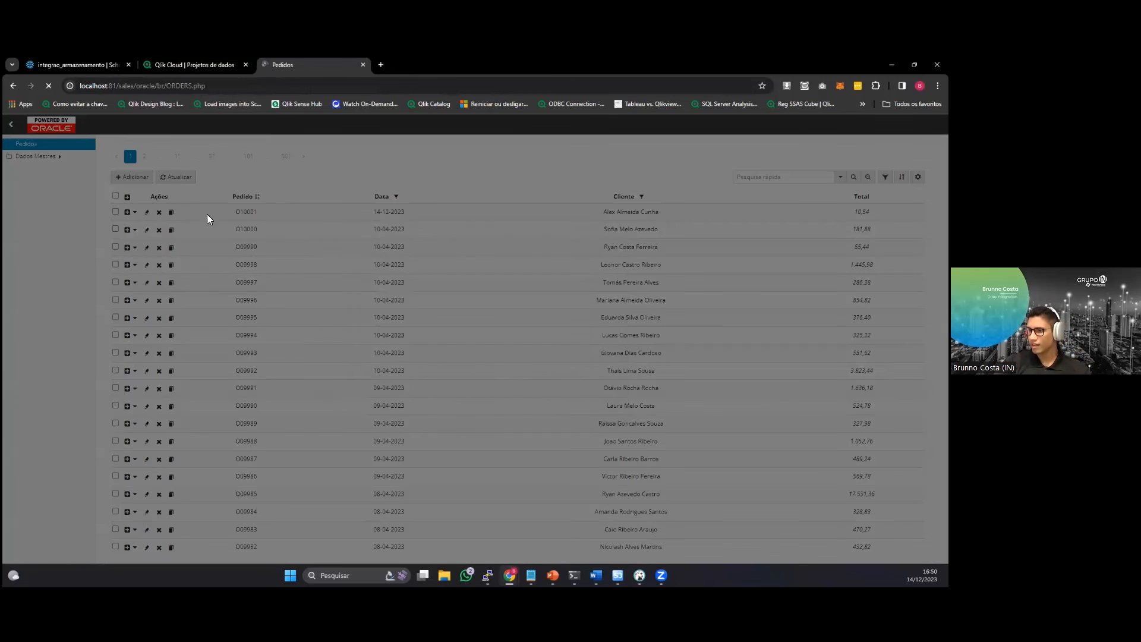
Add the product Acelga Matsusako with quantity 2 to the newly created order.
left_click(135, 212)
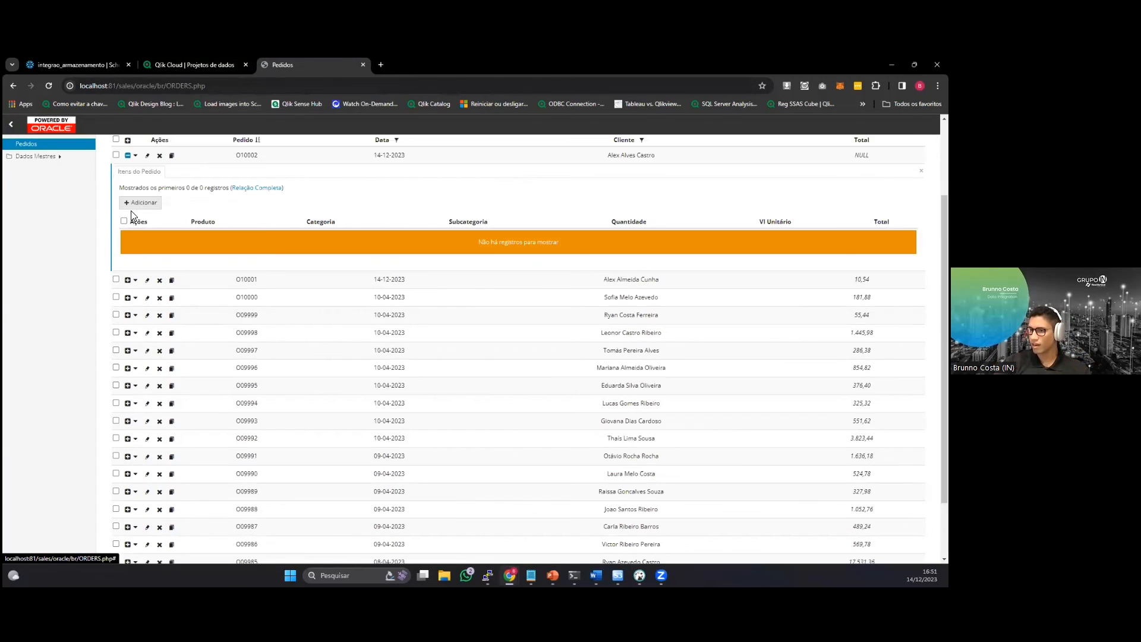
left_click(141, 202)
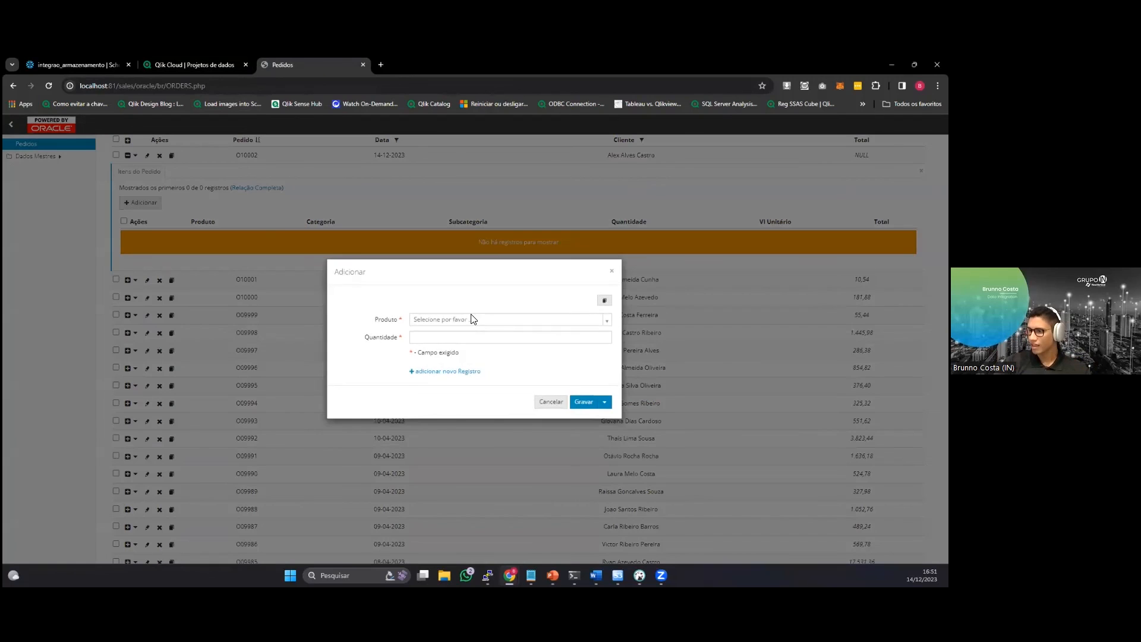
left_click(469, 319)
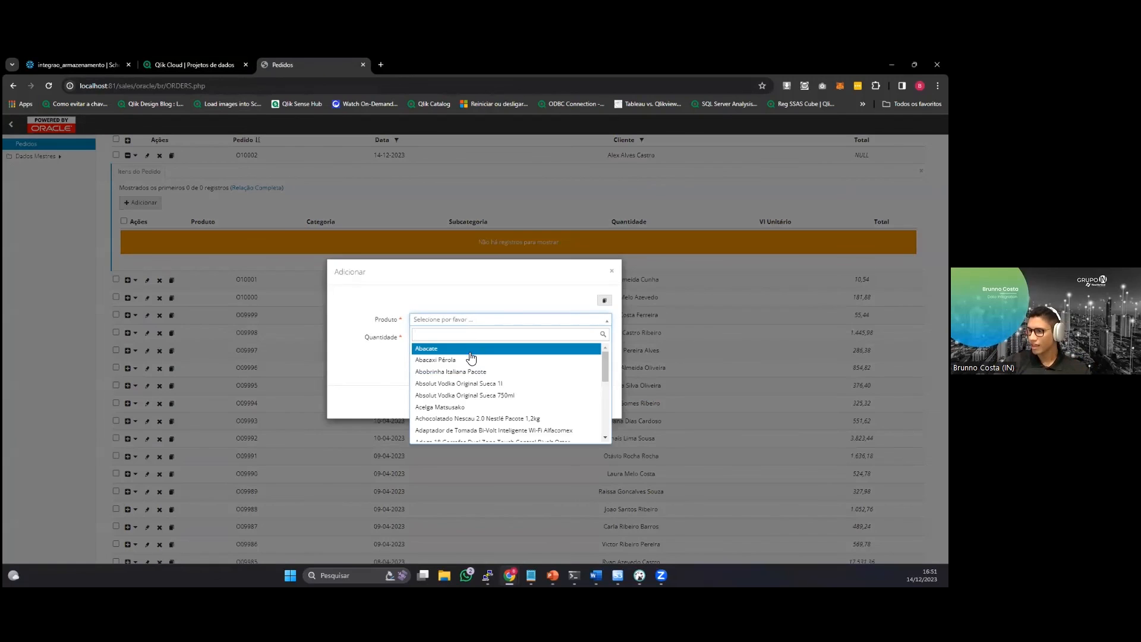
left_click(484, 407)
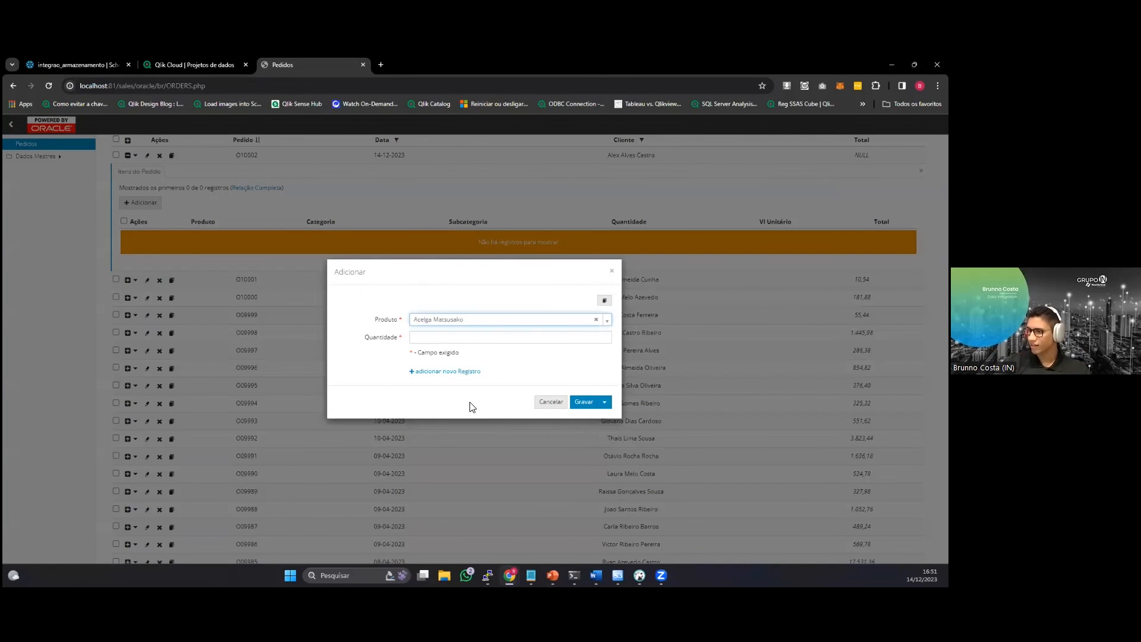
left_click(483, 337)
left_click(484, 359)
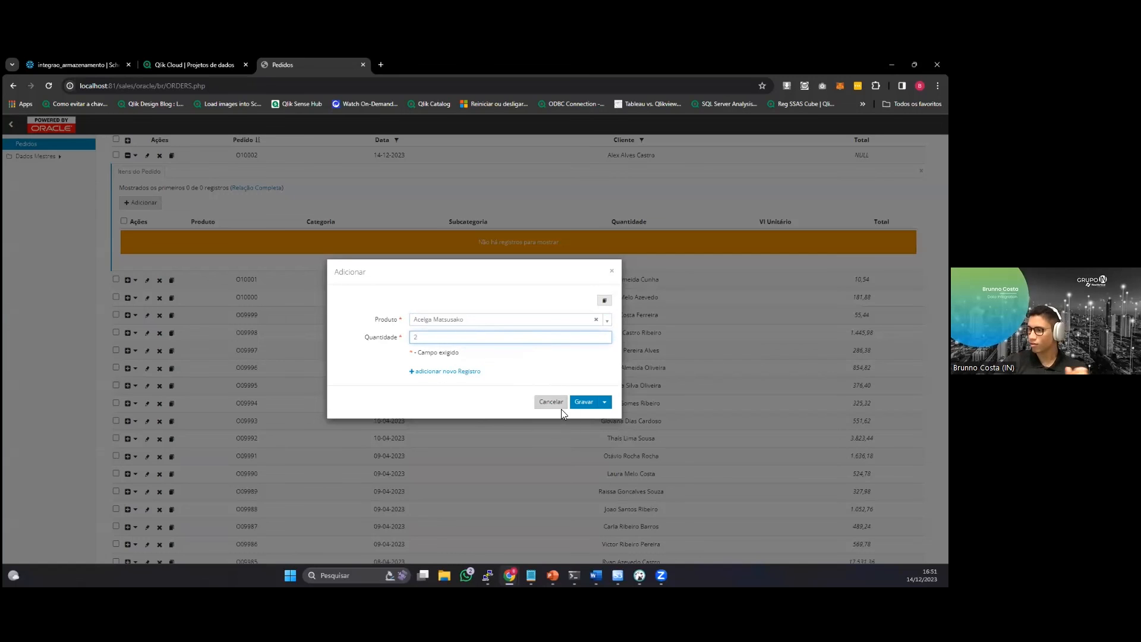
left_click(589, 402)
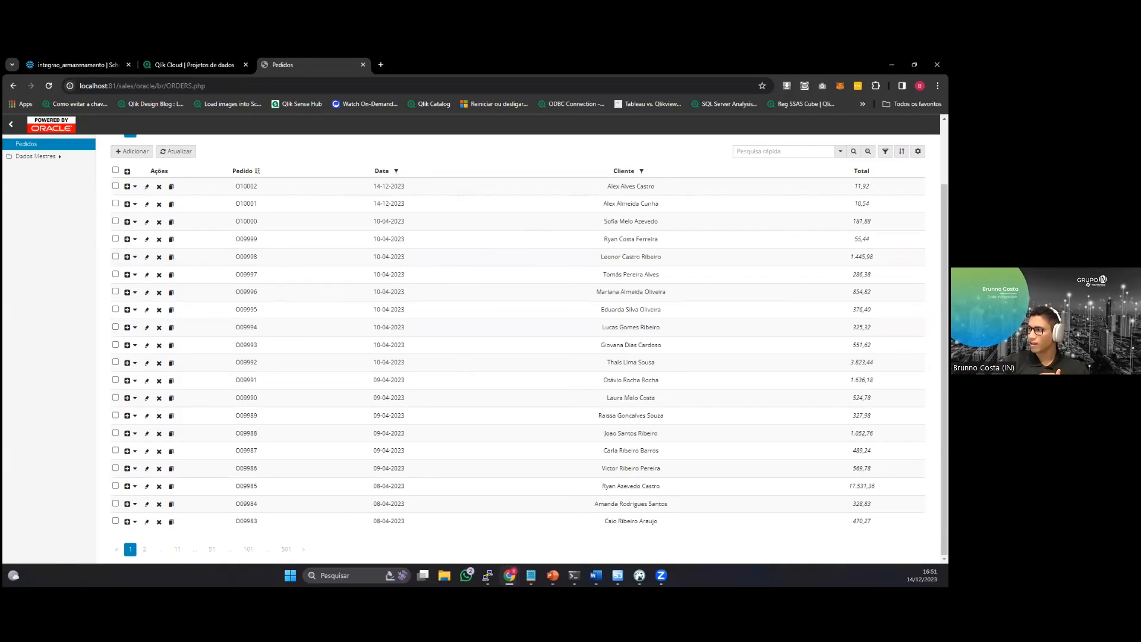
Delete the older of the two orders dated 14-12-2023 and confirm the removal.
left_click(160, 204)
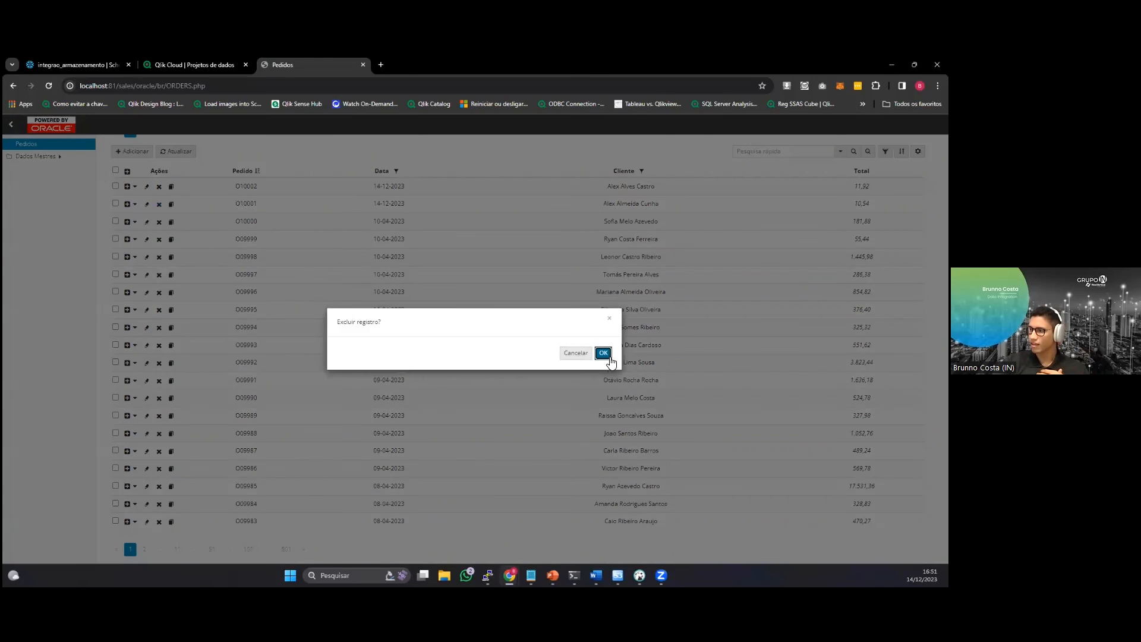
left_click(603, 354)
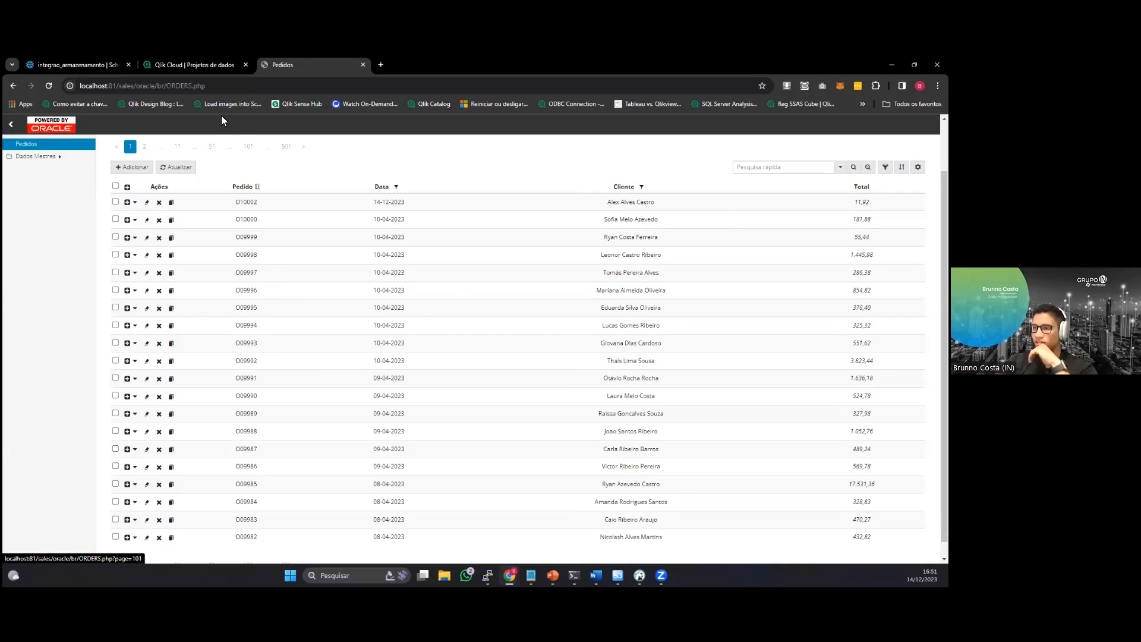
Switch to Qlik Cloud, open the Integração_Aterrisagem task of DESAFIO_1 and examine the CDC status of its tables.
left_click(195, 61)
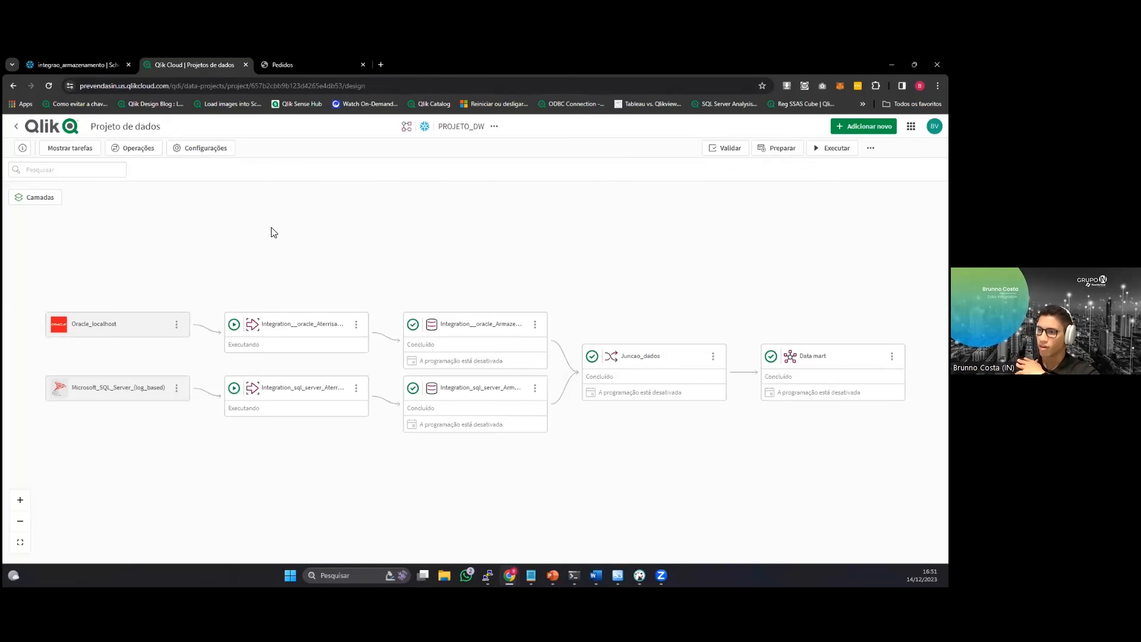
left_click(38, 134)
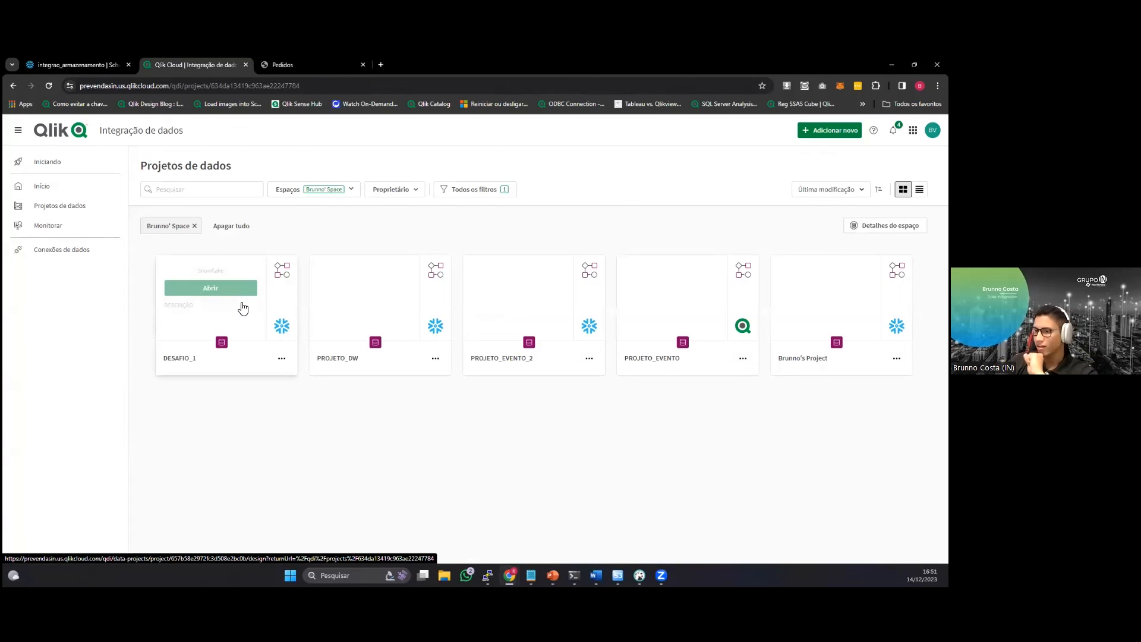
left_click(237, 299)
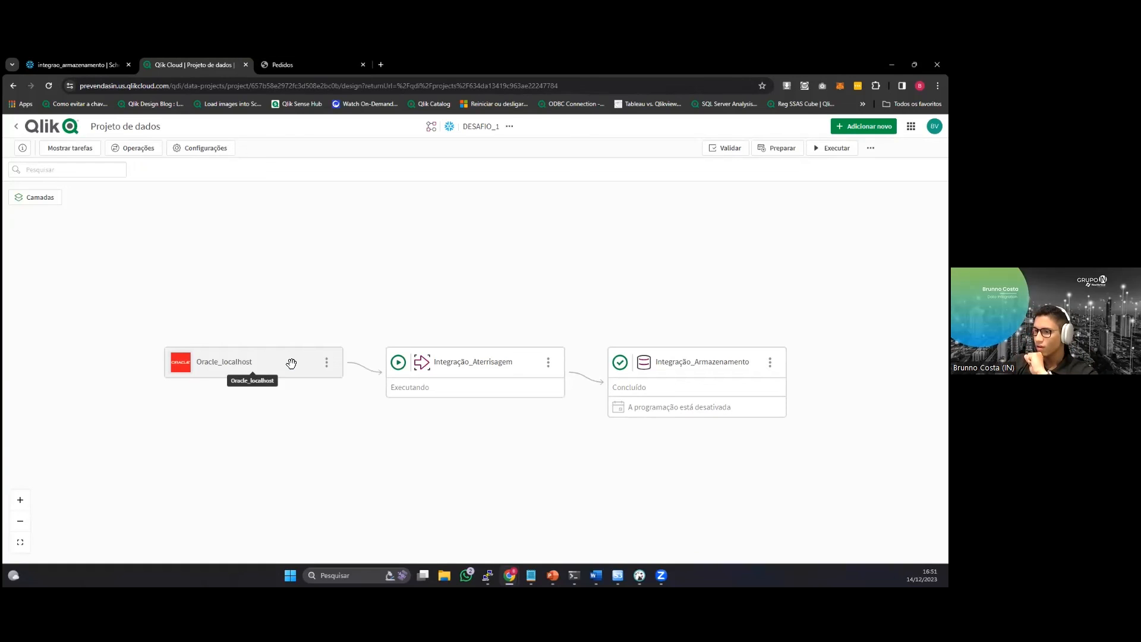
left_click(453, 363)
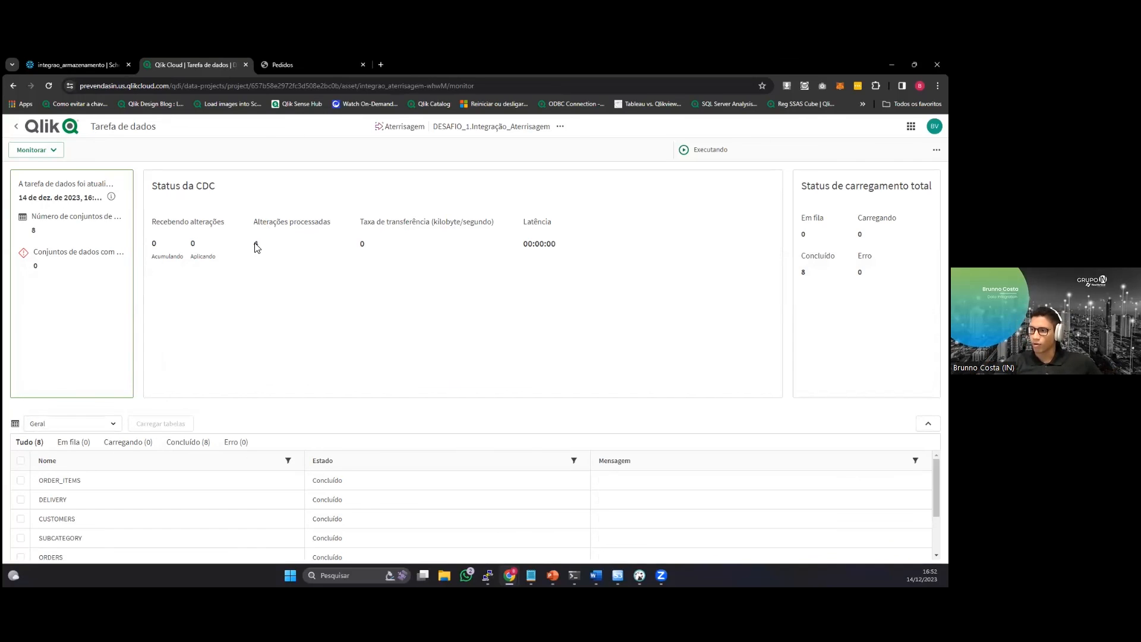
left_click(255, 244)
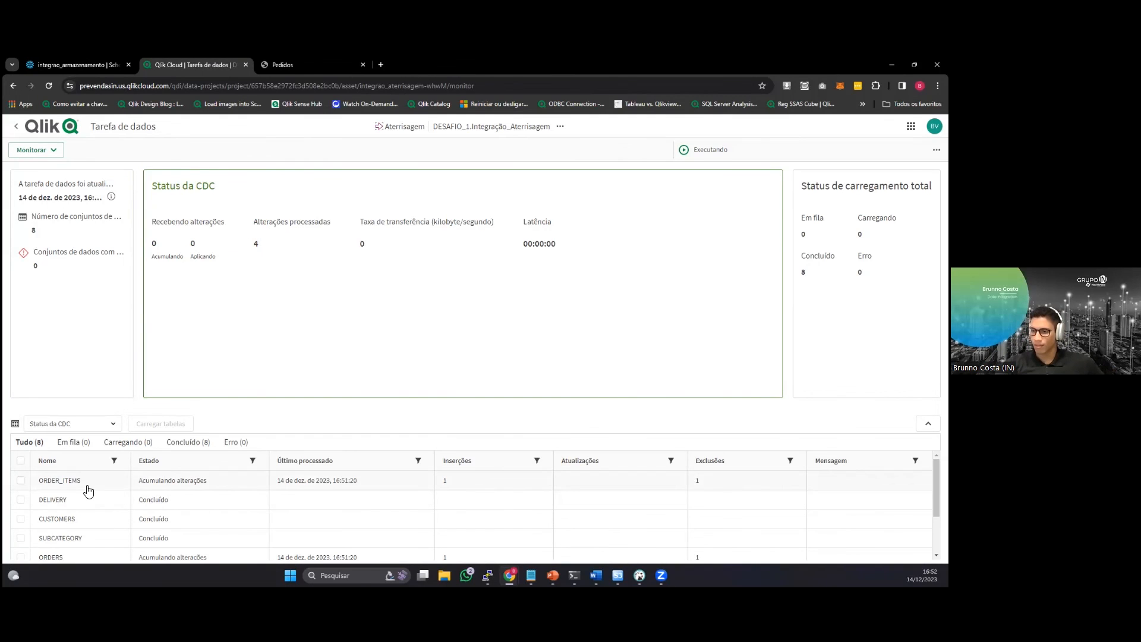
scroll(119, 555, "down", 1)
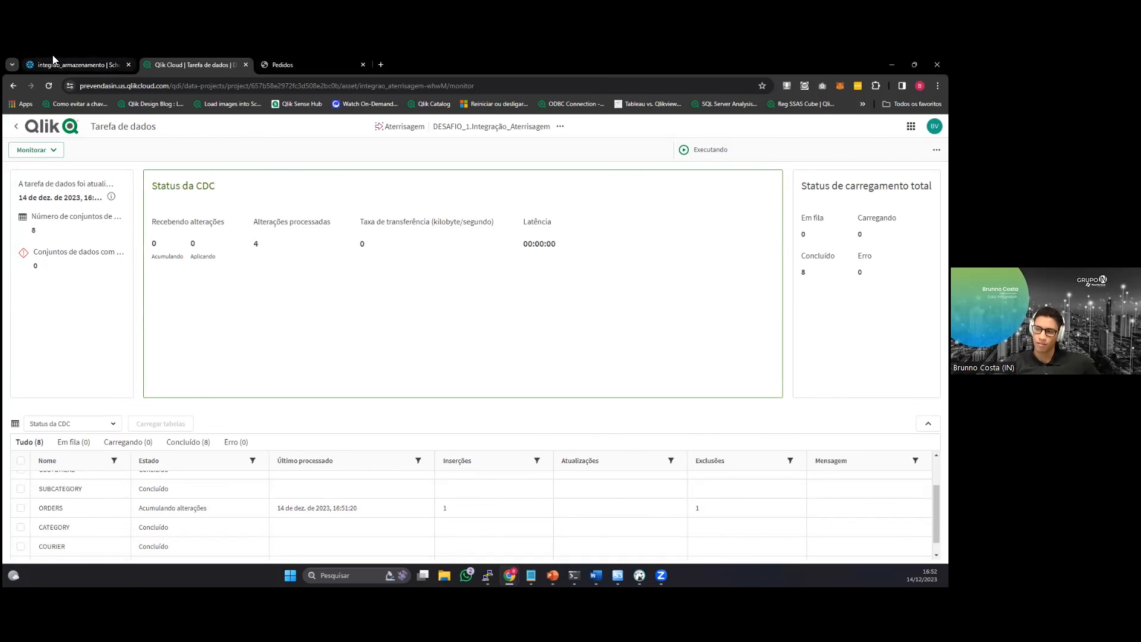
Switch to Snowflake and list the tables of the integrao_aterrisagem schema in the WORKSHOP database.
left_click(75, 63)
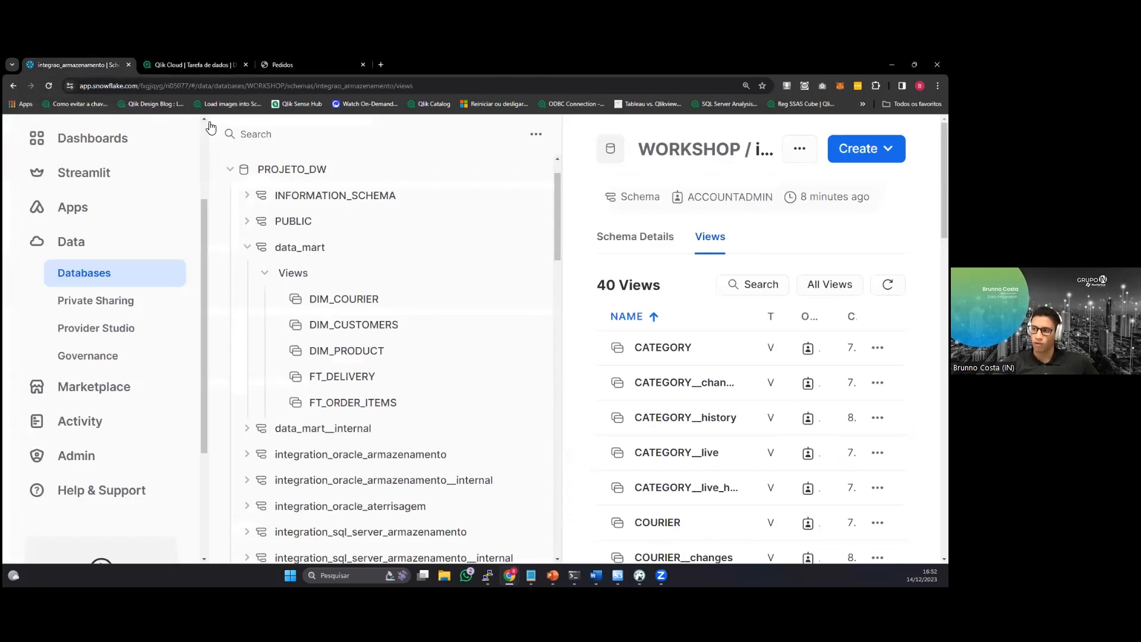
left_click(237, 168)
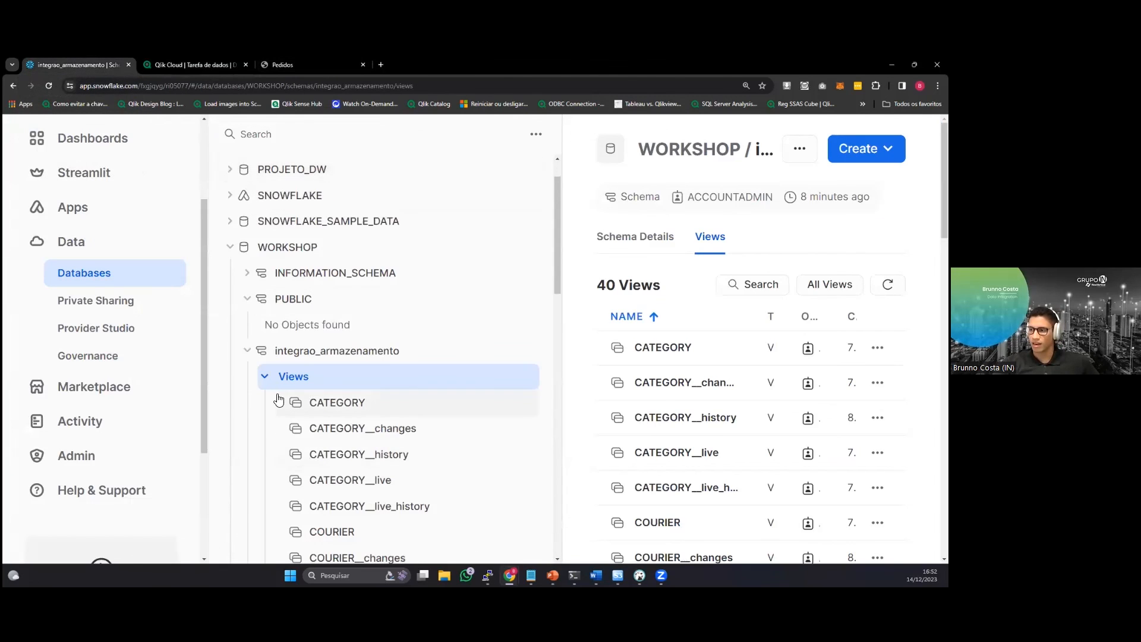
scroll(315, 266, "down", 1)
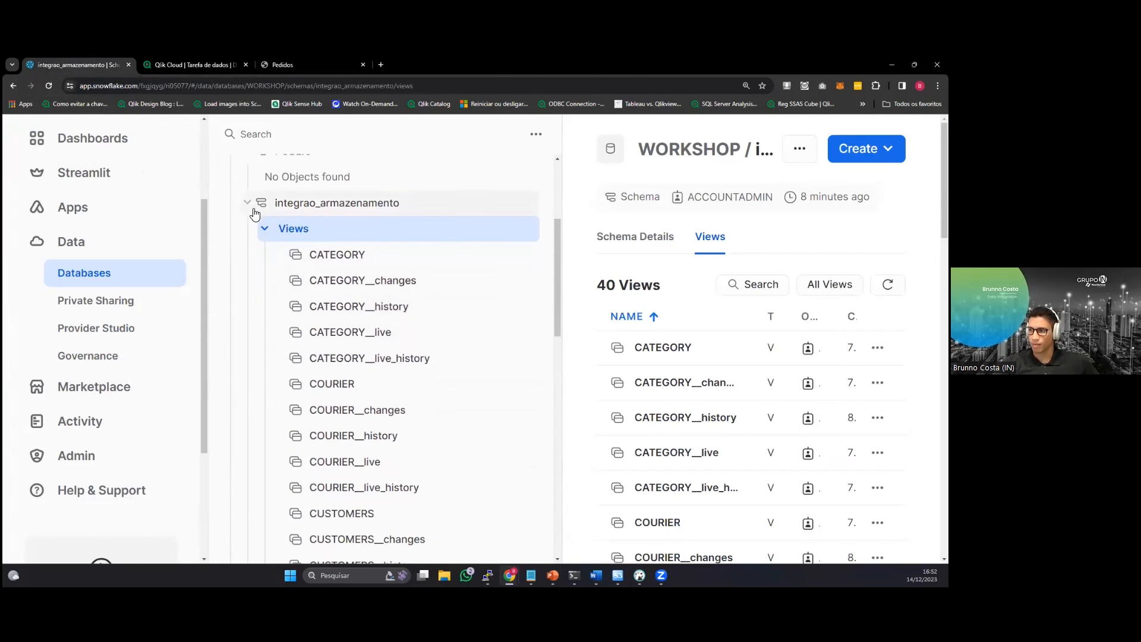
scroll(252, 205, "up", 1)
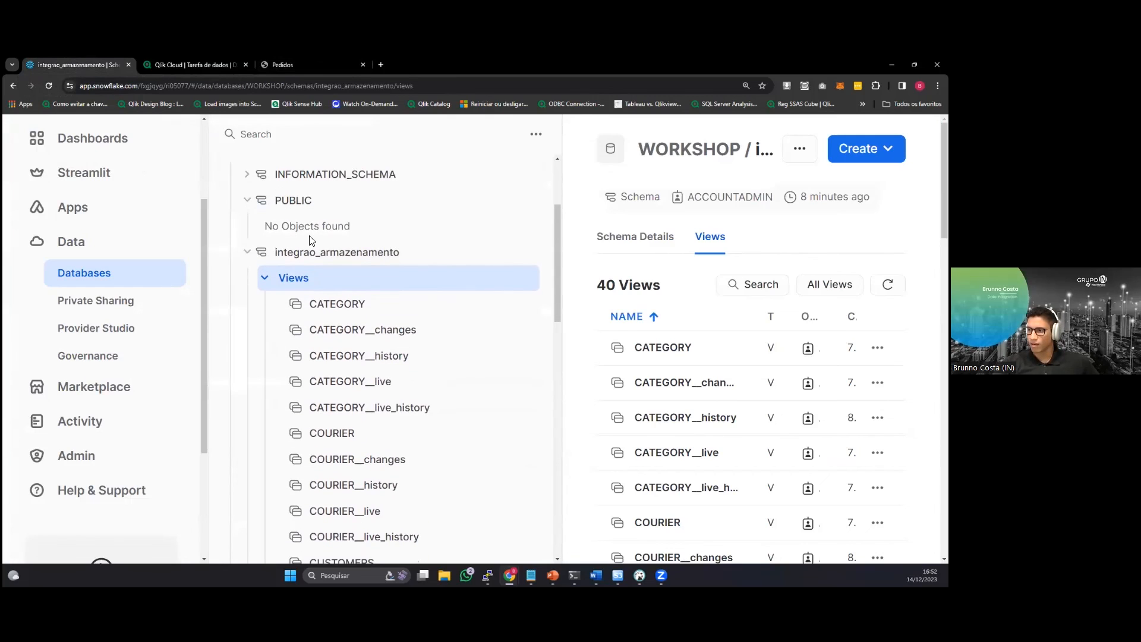
left_click(247, 254)
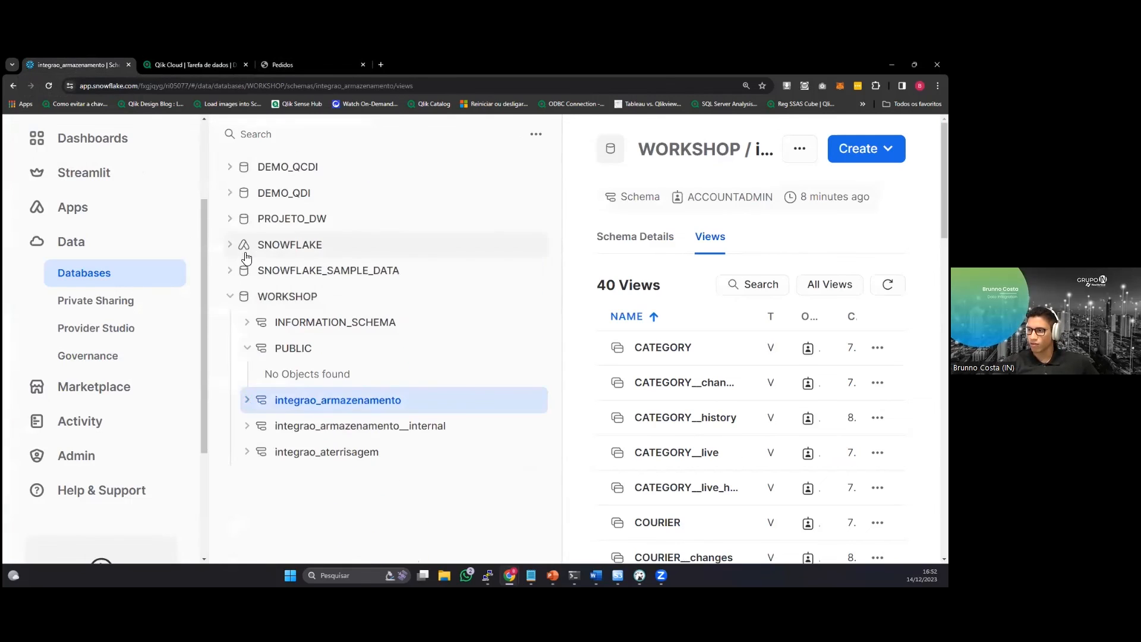
left_click(247, 451)
left_click(264, 478)
scroll(333, 433, "down", 5)
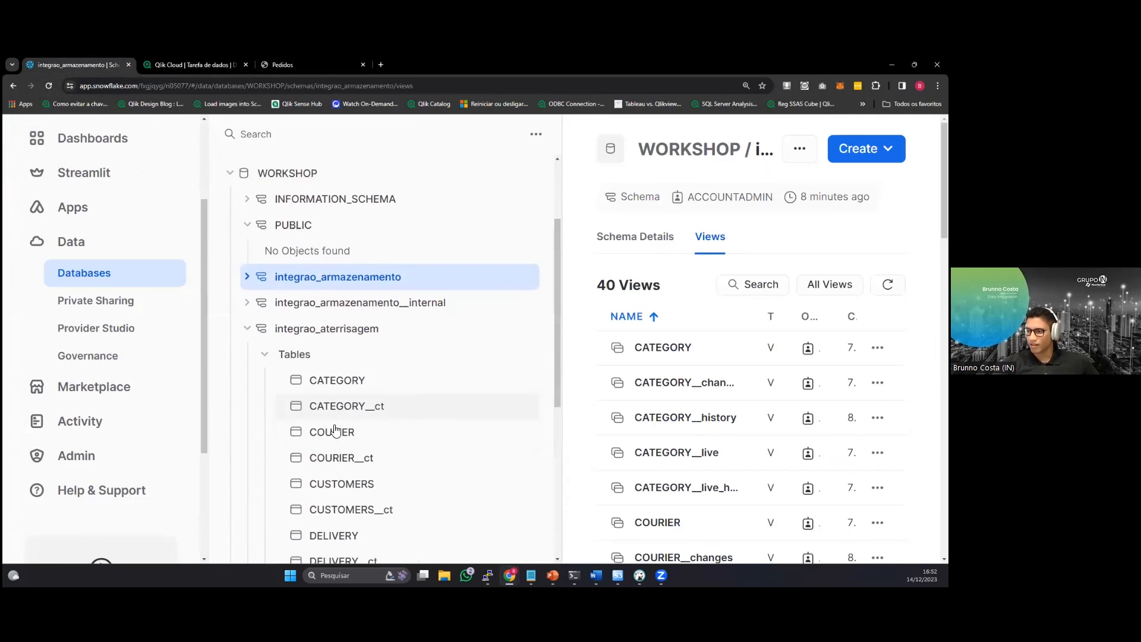
Preview the data of the ORDERS__ct table and examine its change operation, timestamp and order columns.
left_click(386, 463)
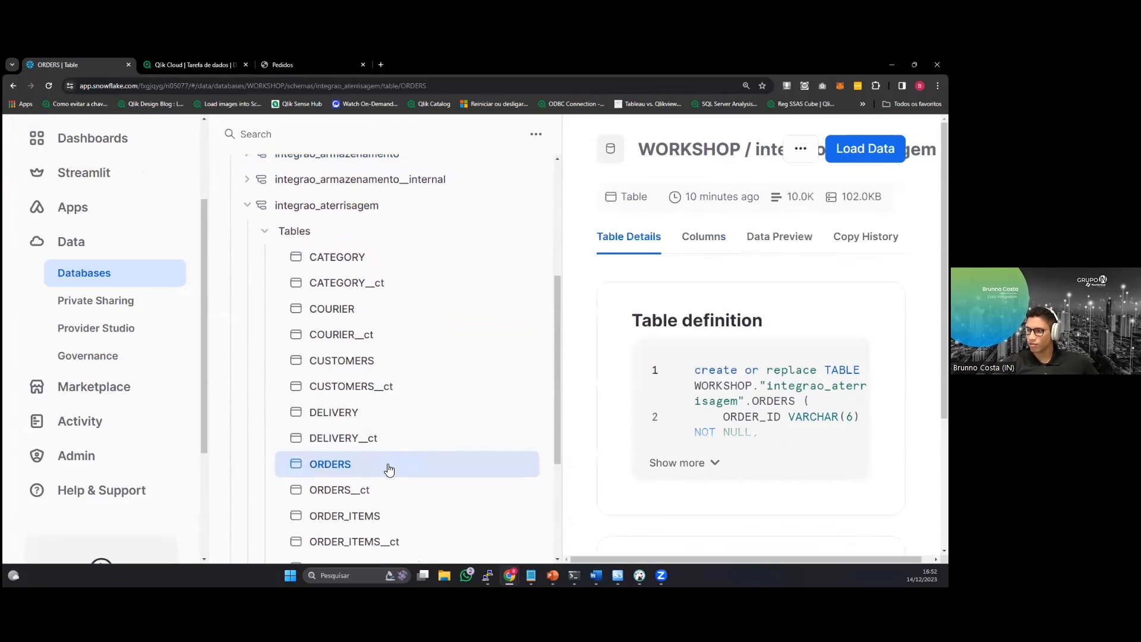
left_click(369, 490)
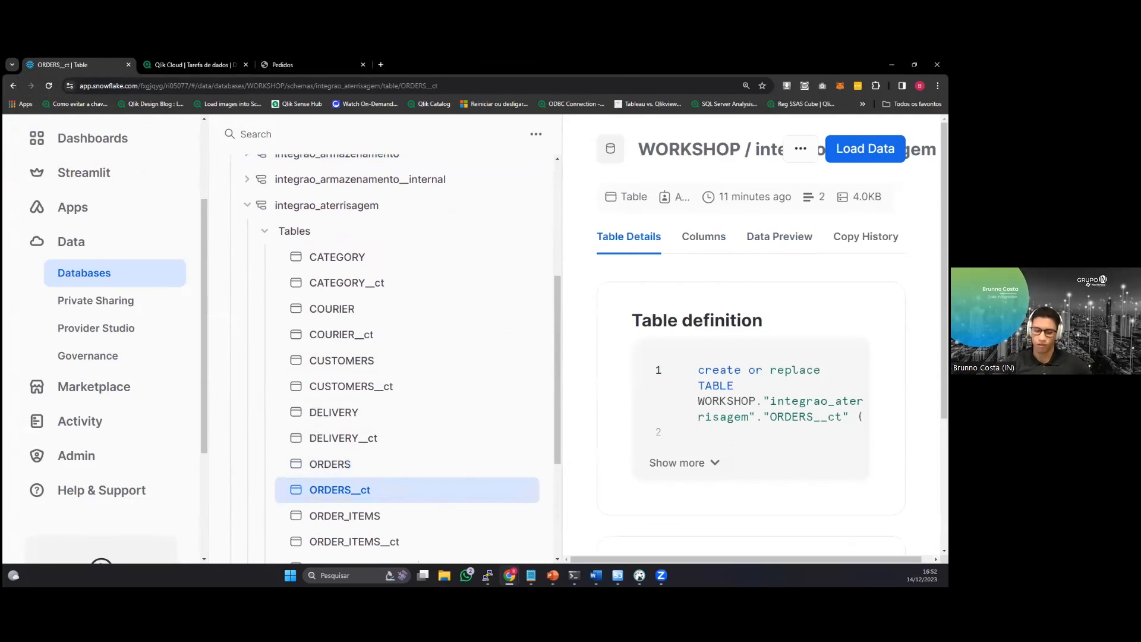
key("ctrl+minus")
key("ctrl+minus")
left_click(545, 202)
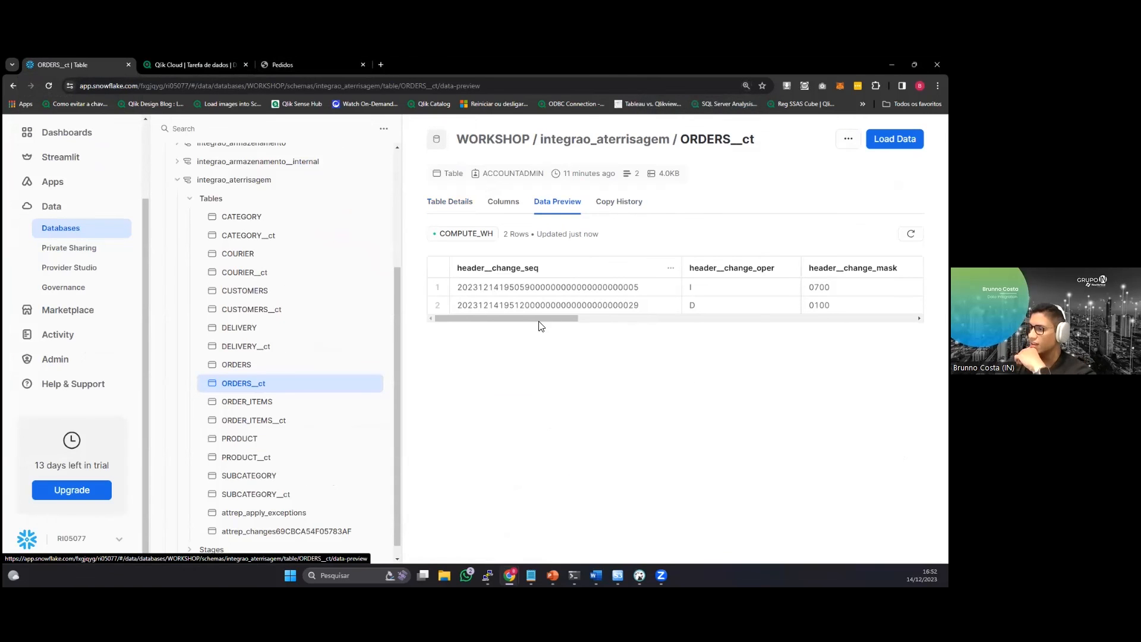
left_click_drag(540, 319, 861, 309)
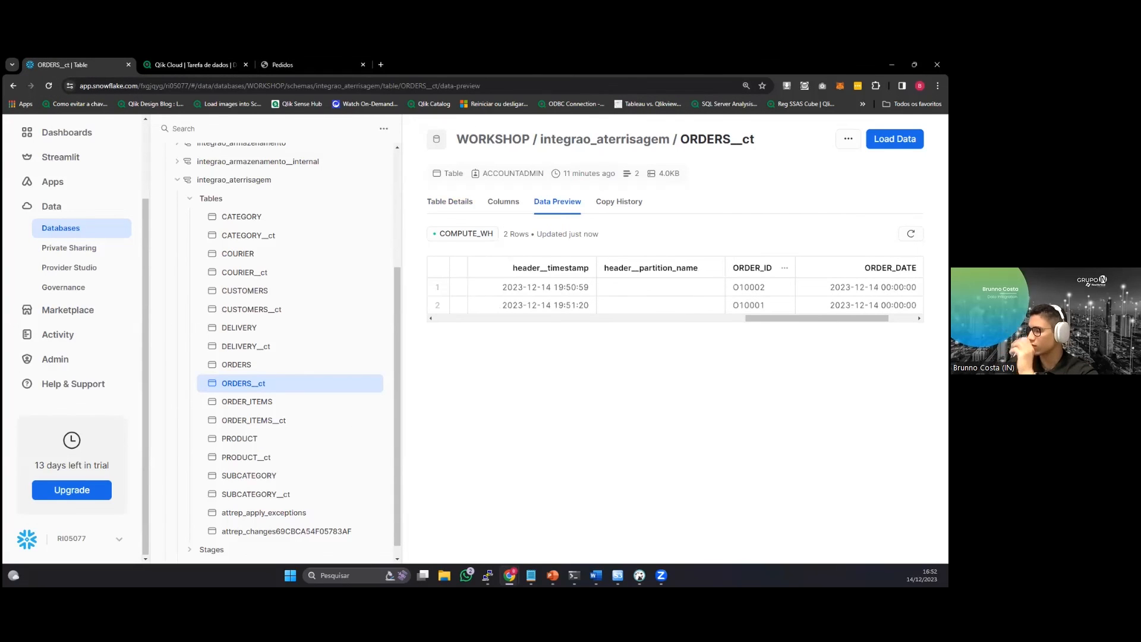
mouse_move(794, 318)
left_mouse_down()
mouse_move(636, 324)
mouse_move(801, 324)
left_mouse_up()
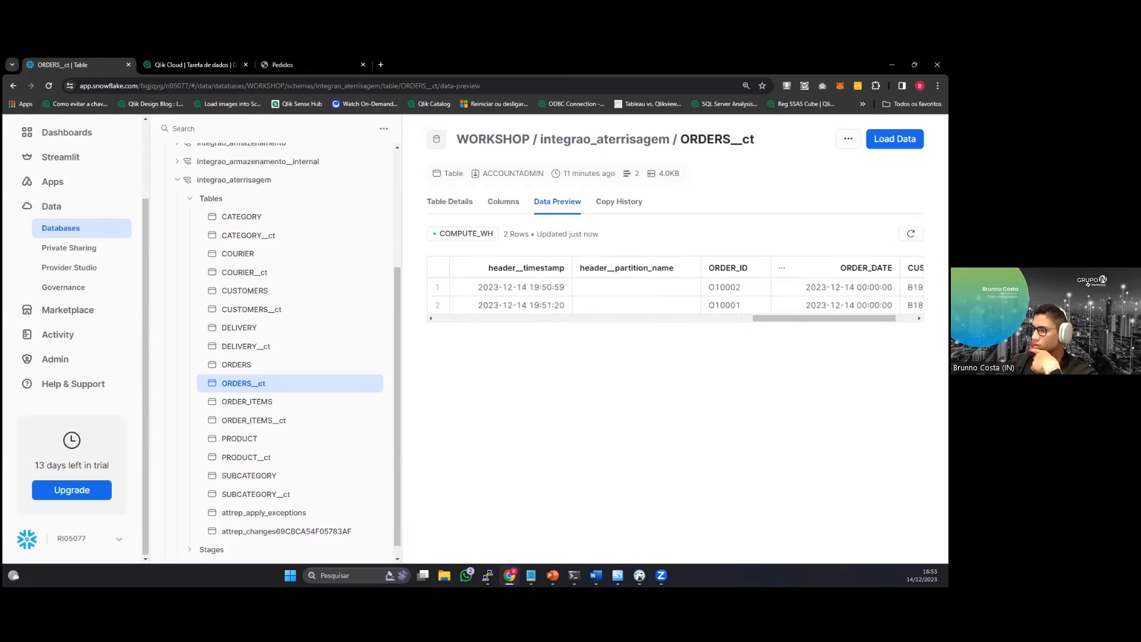
left_click_drag(762, 318, 384, 302)
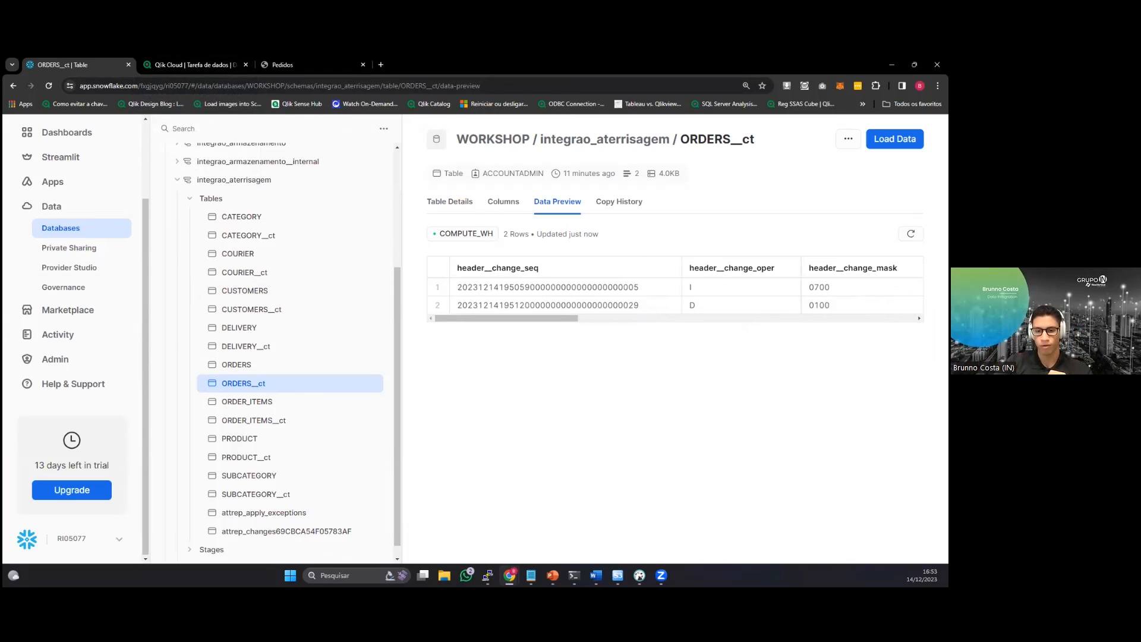
Switch back to Qlik Cloud and leave the DESAFIO_1 landing task for the data projects list.
key("alt+Tab")
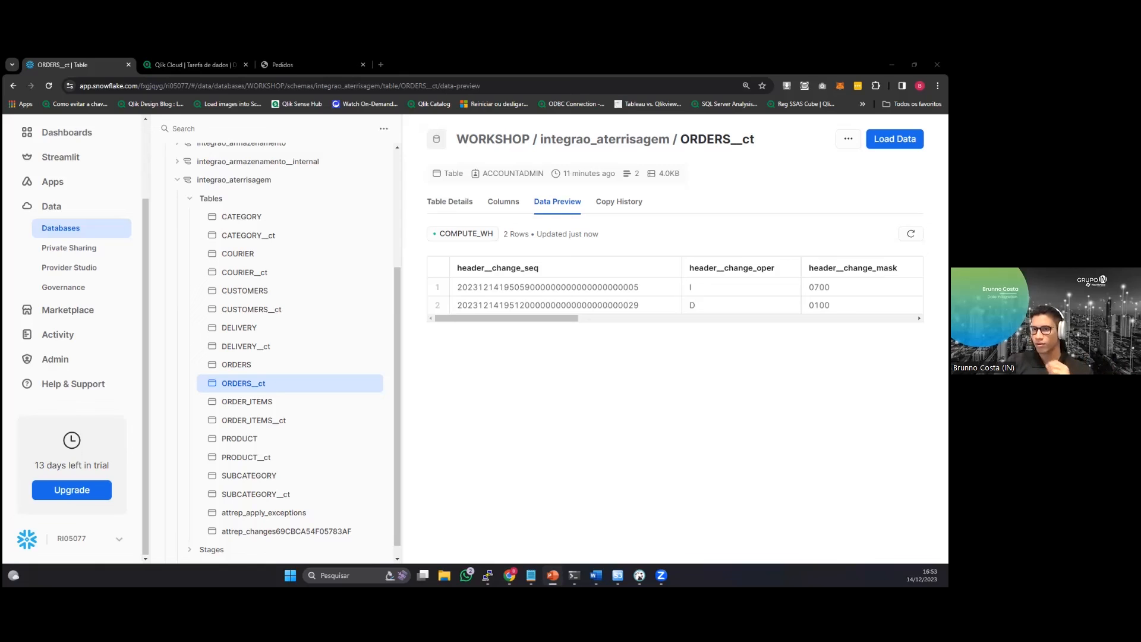
scroll(268, 374, "up", 2)
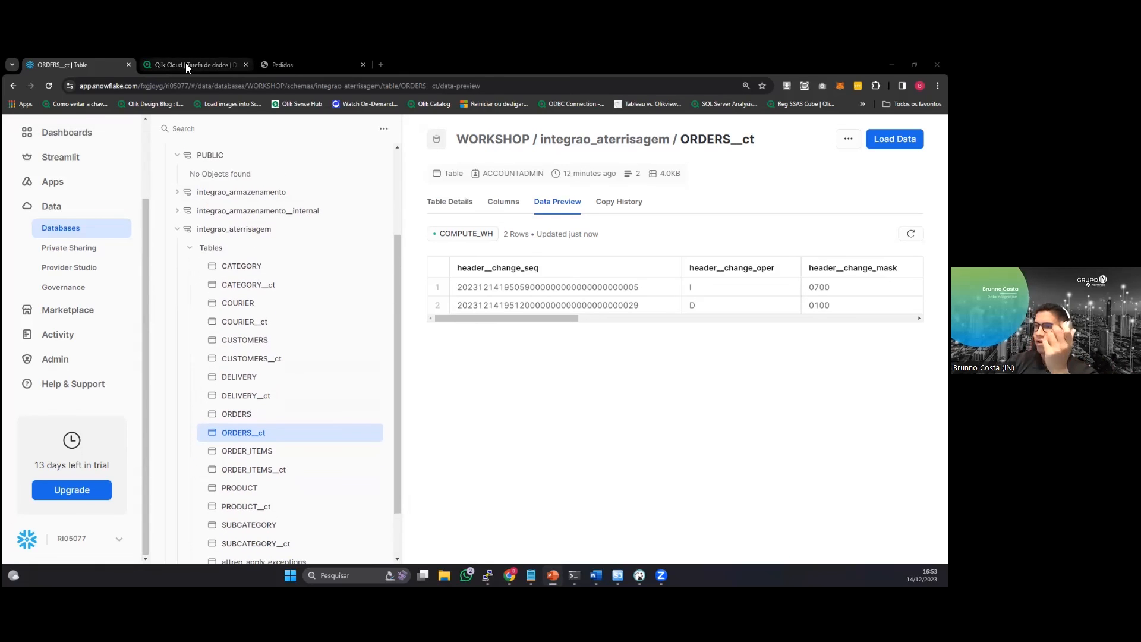
left_click(167, 65)
left_click(39, 126)
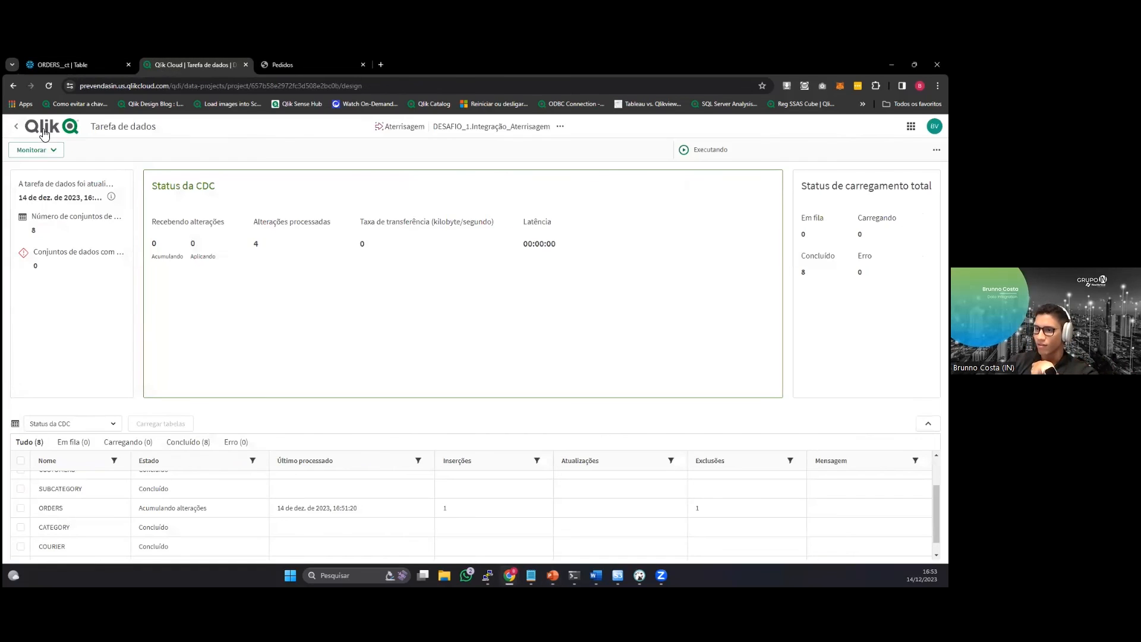
left_click(16, 127)
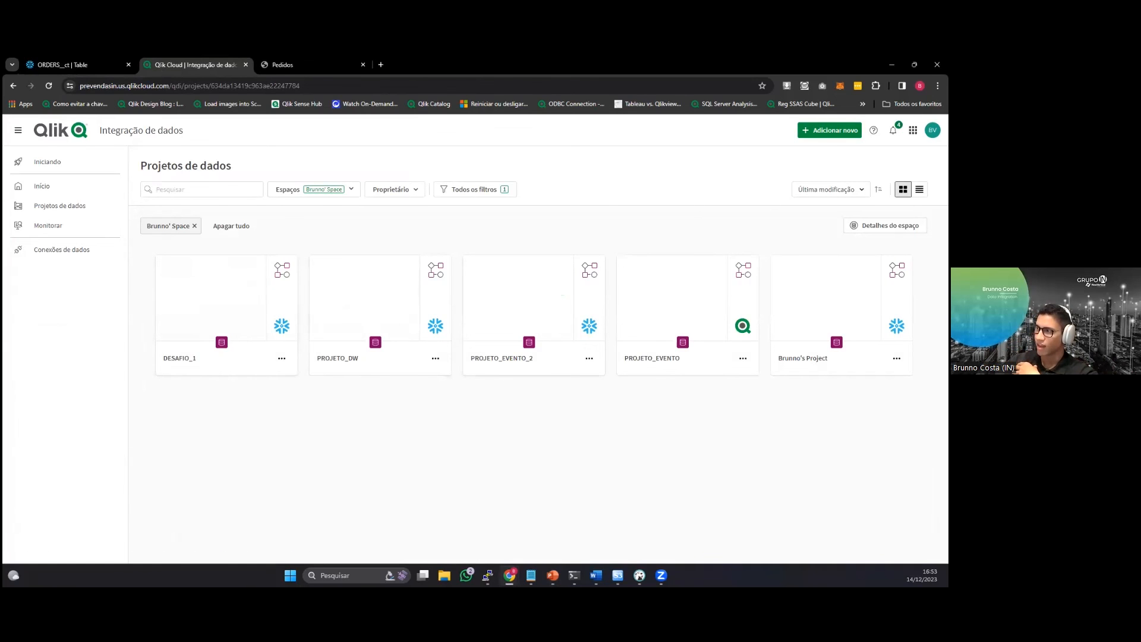
Start a new data project and name it DESAFIO_2.
left_click(830, 130)
left_click(757, 174)
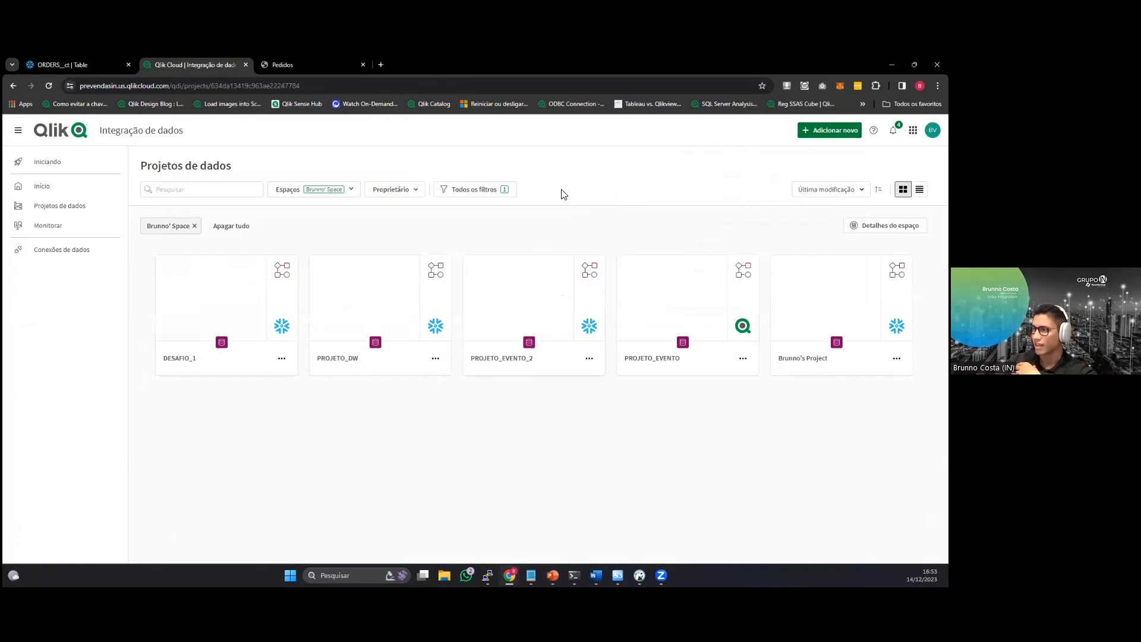
type("DE")
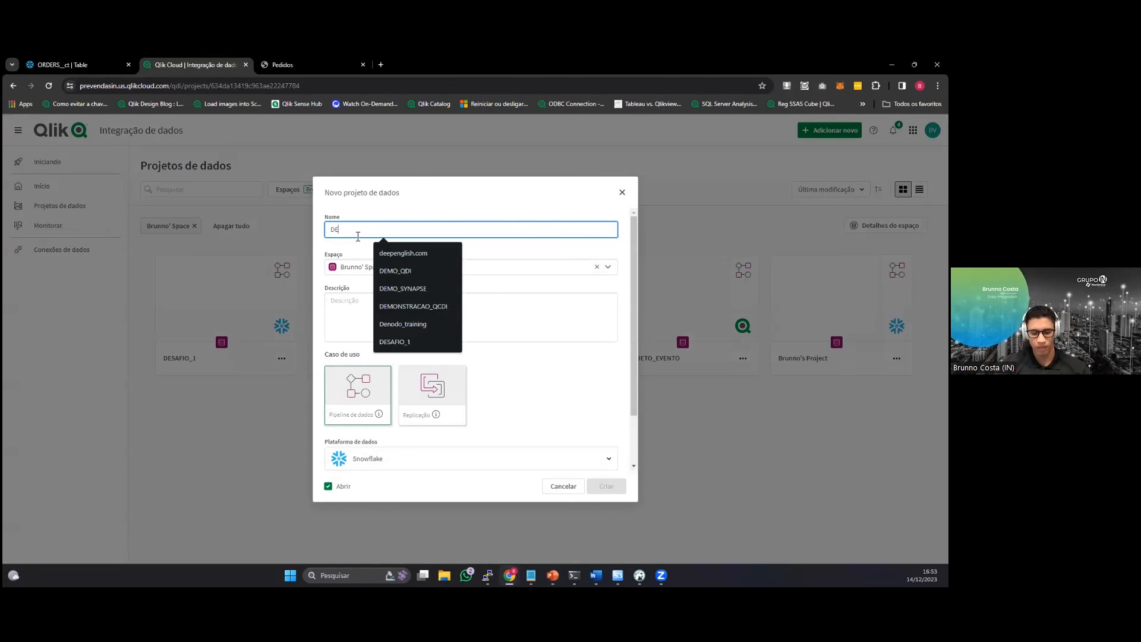
type("SAFIO_@")
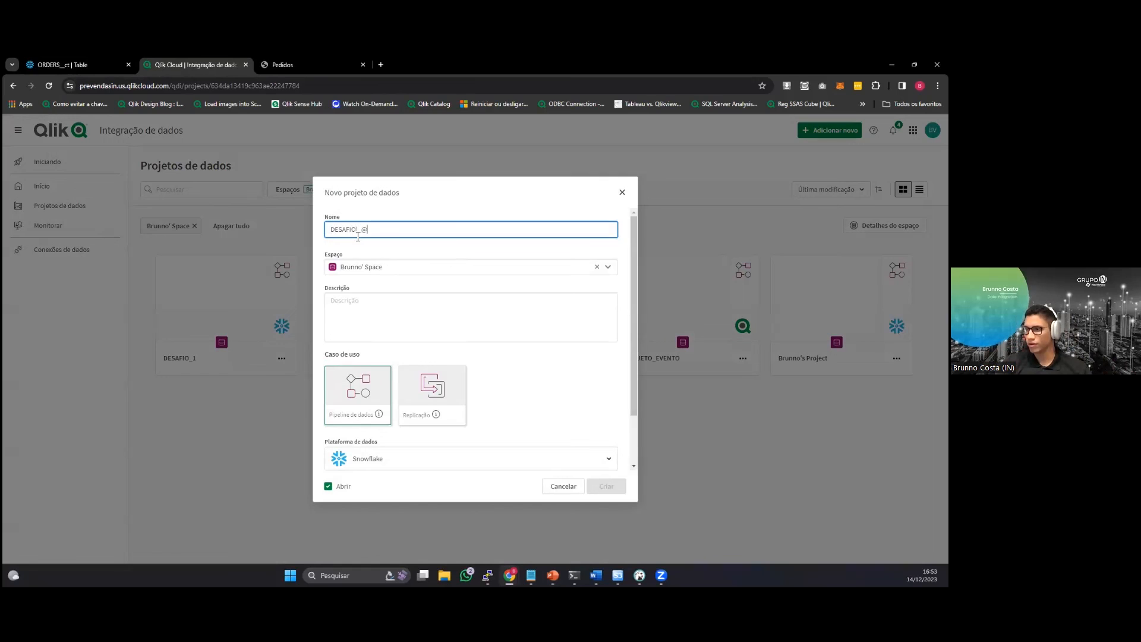
key("BackSpace")
type("2")
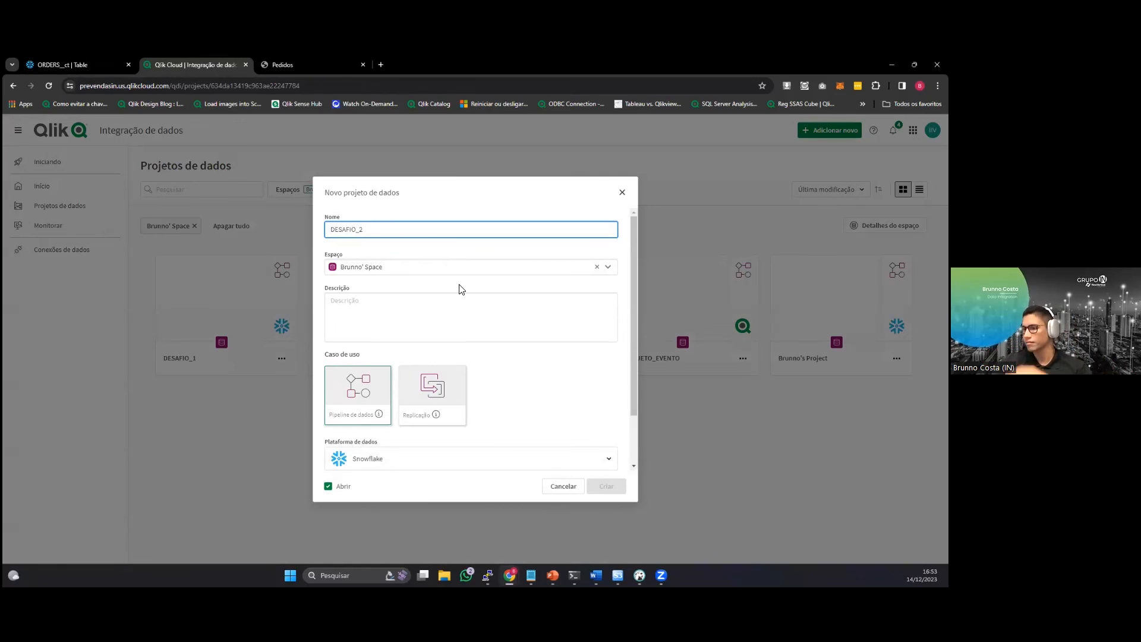
Create the project as a data pipeline on the Qlik Cloud platform with Amazon_S3 as its staging area connection.
left_click(555, 458)
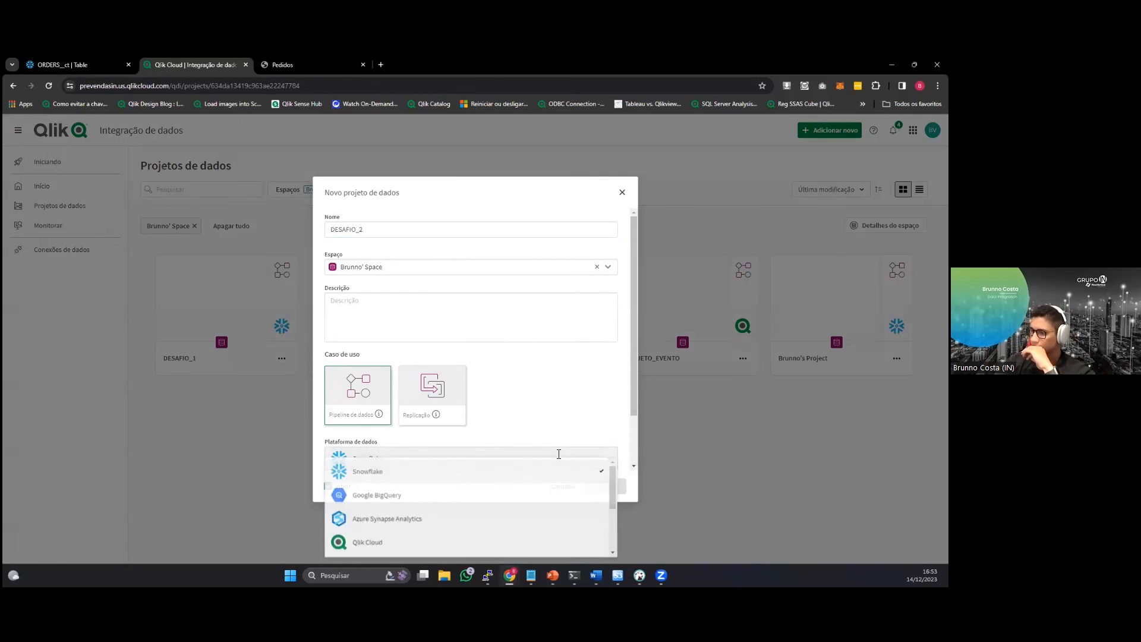
left_click(479, 540)
left_click(355, 389)
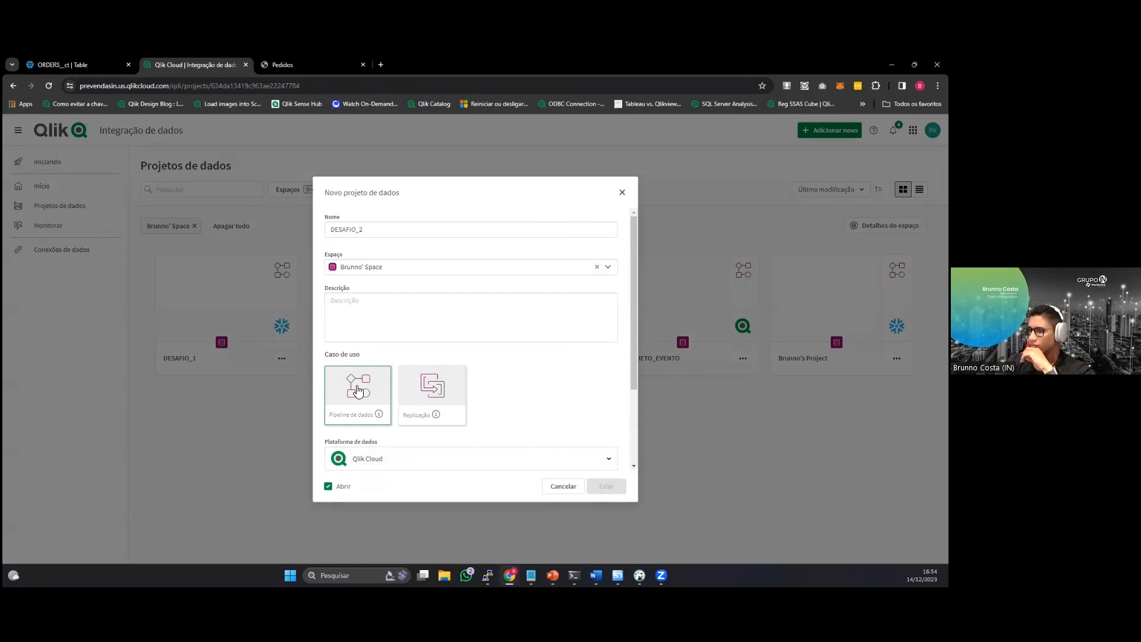
scroll(612, 446, "down", 2)
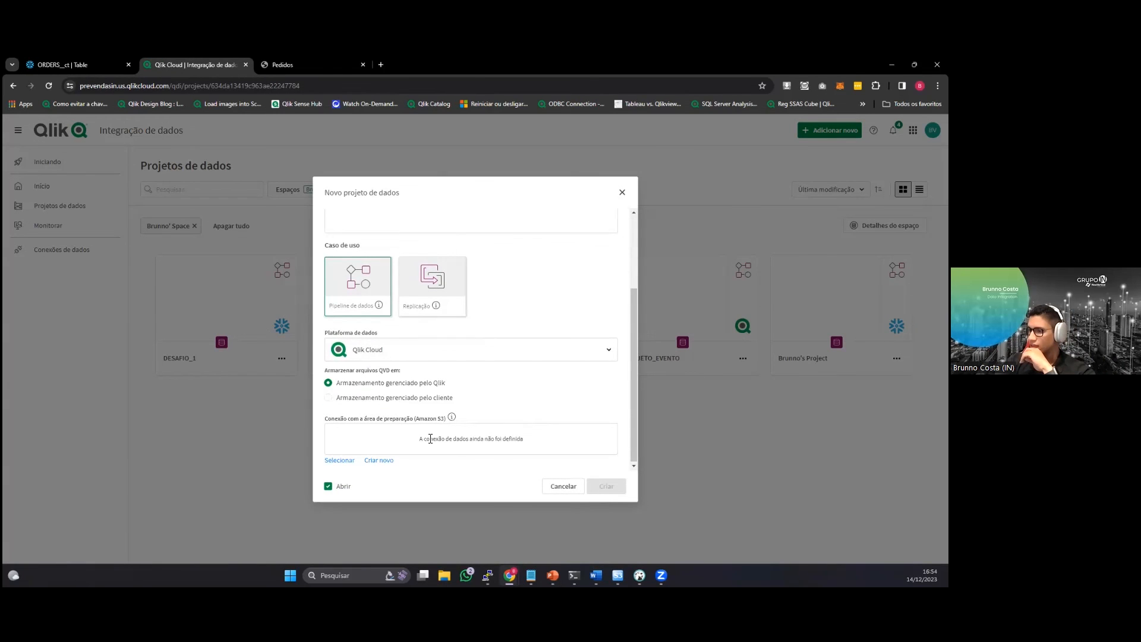
left_click(347, 461)
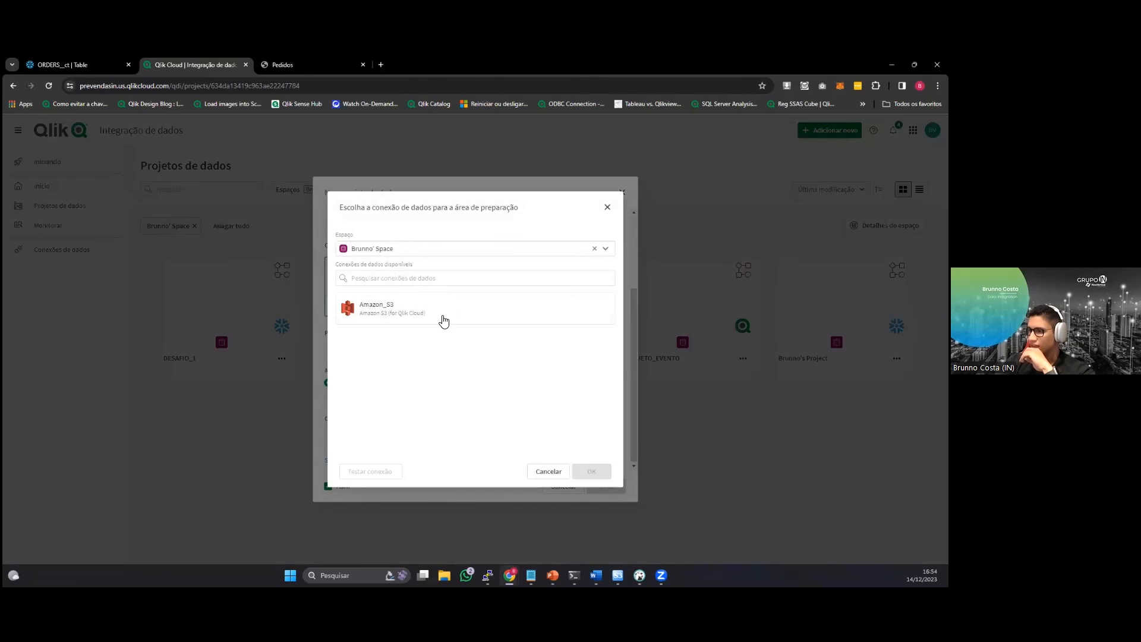
left_click(469, 306)
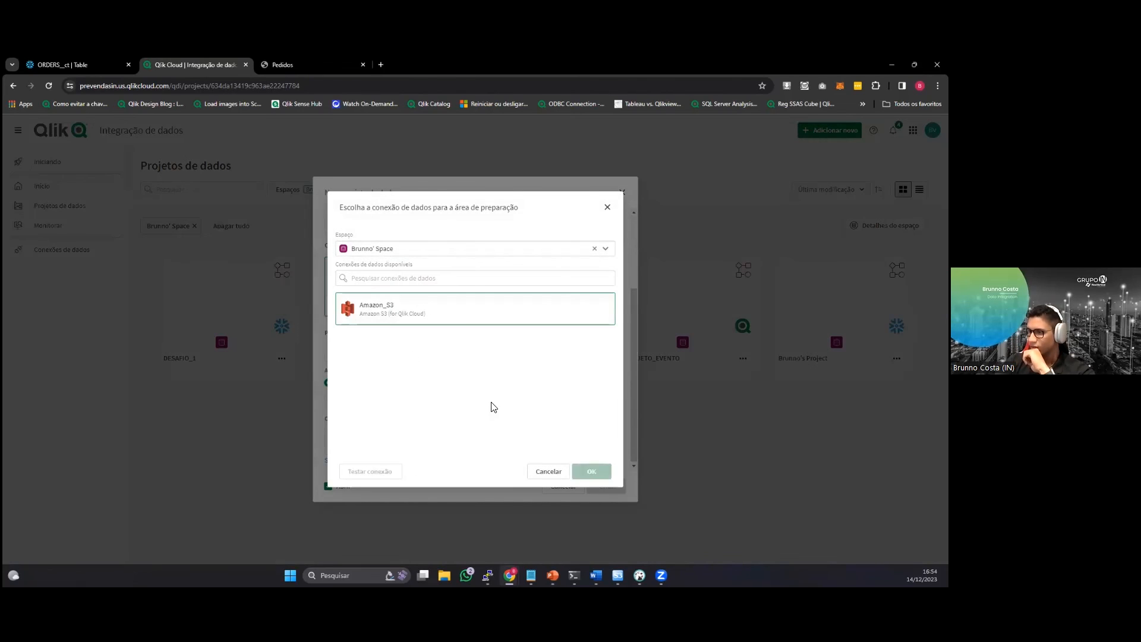
left_click(581, 471)
left_click(593, 491)
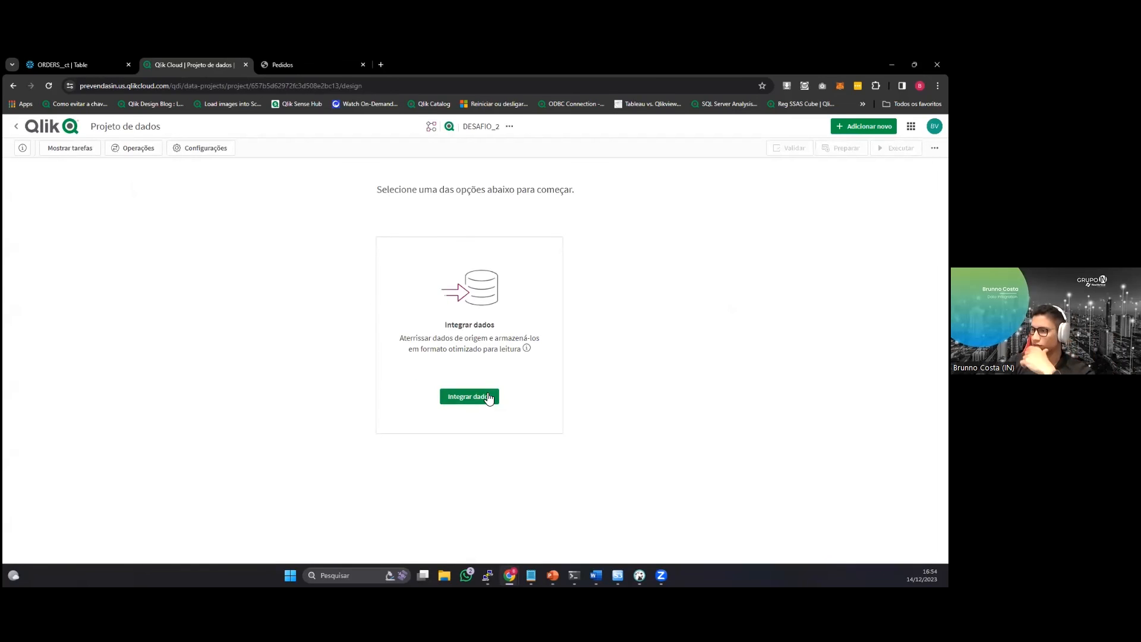
Start integrating data into DESAFIO_2 with Oracle_localhost as the source connection.
left_click(470, 396)
left_click(900, 525)
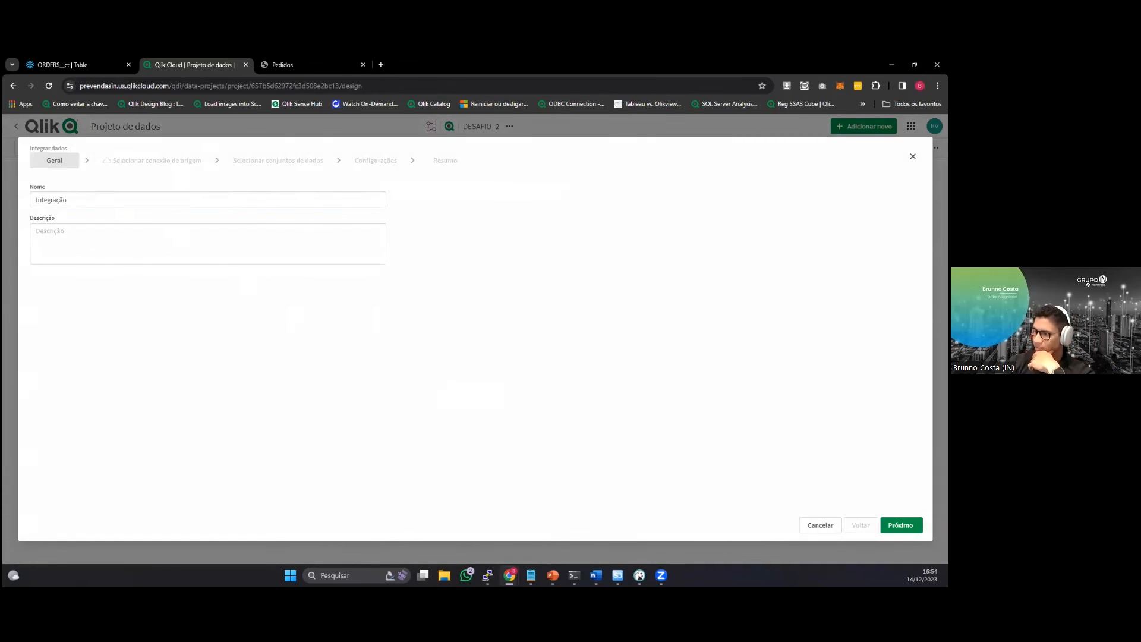
left_click(189, 339)
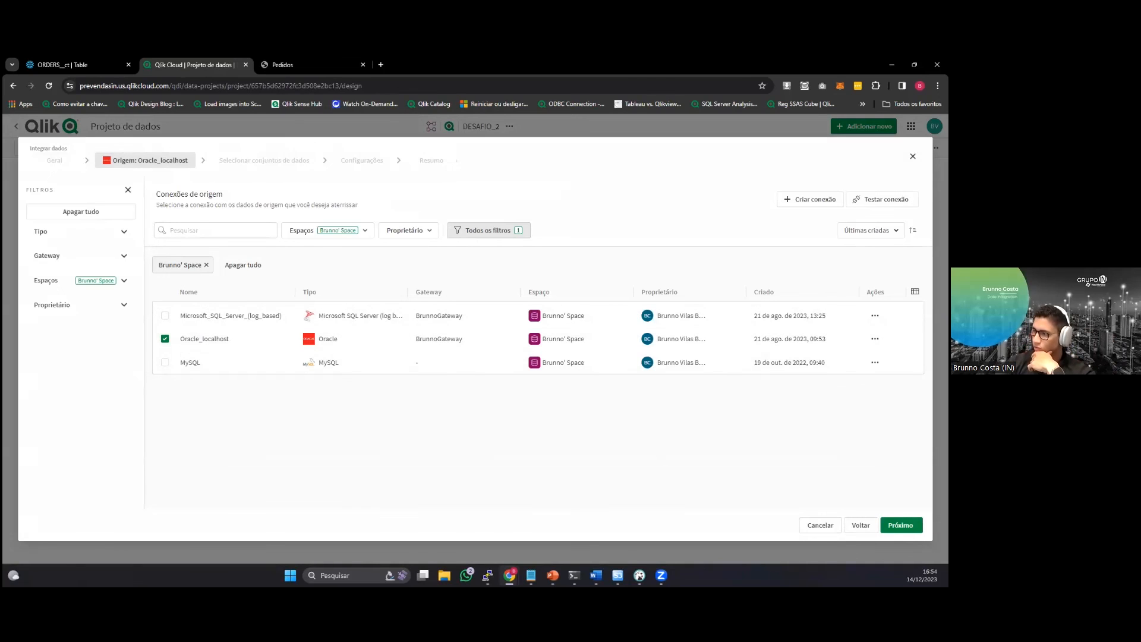
left_click(900, 524)
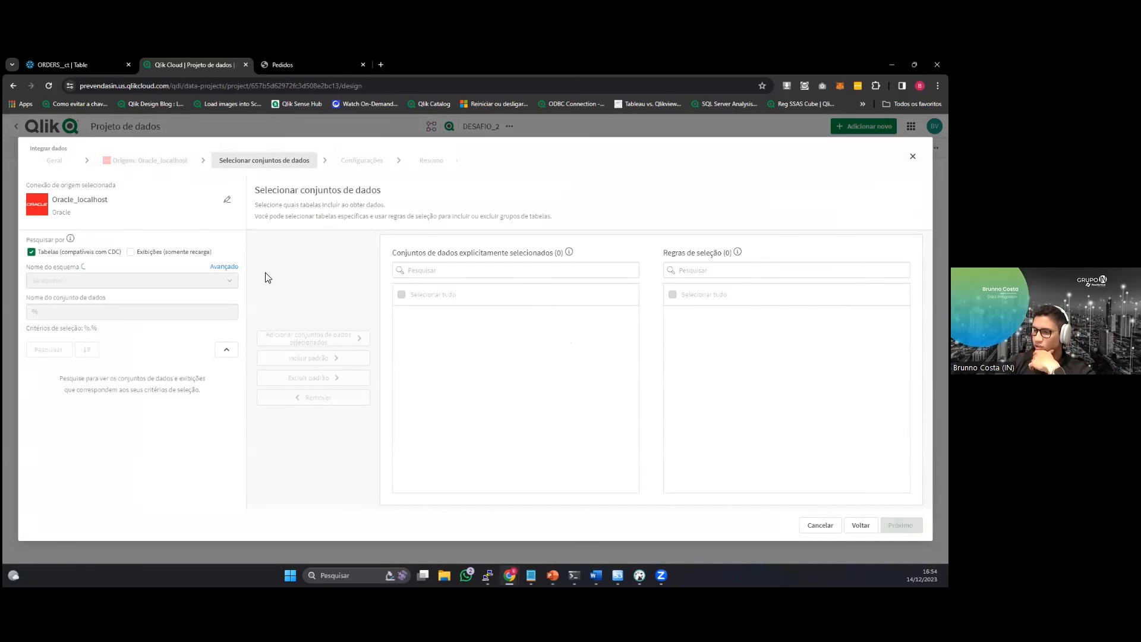
Find the CDC tables of the DELIVERY_BR schema and add both COURIER and DELIVERY as source datasets.
left_click(122, 282)
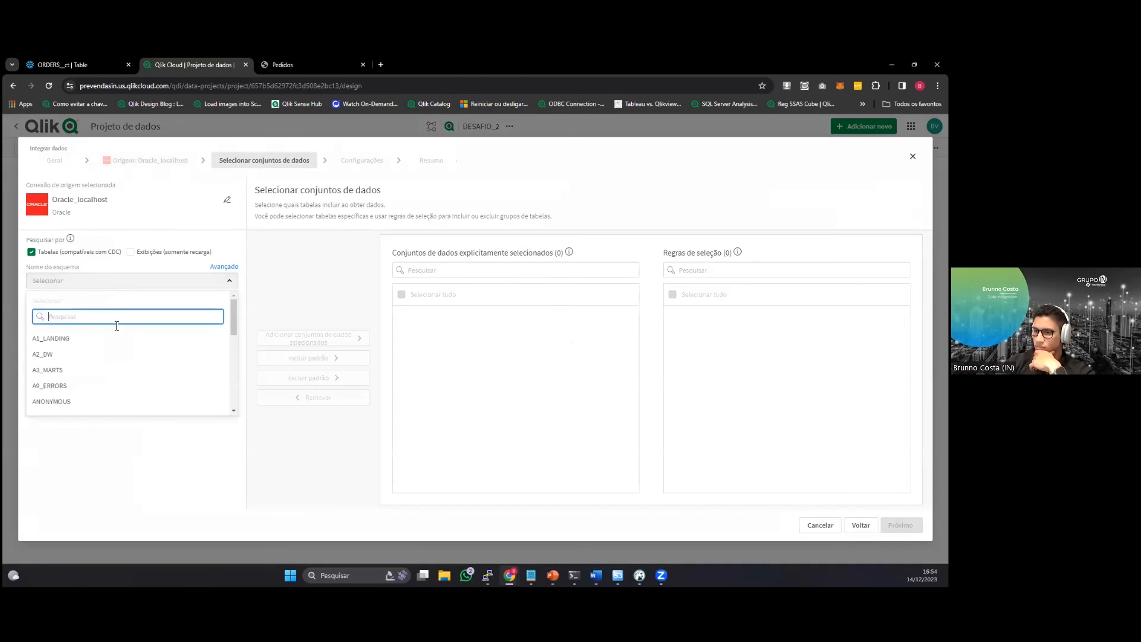
scroll(102, 368, "down", 1)
scroll(101, 373, "down", 6)
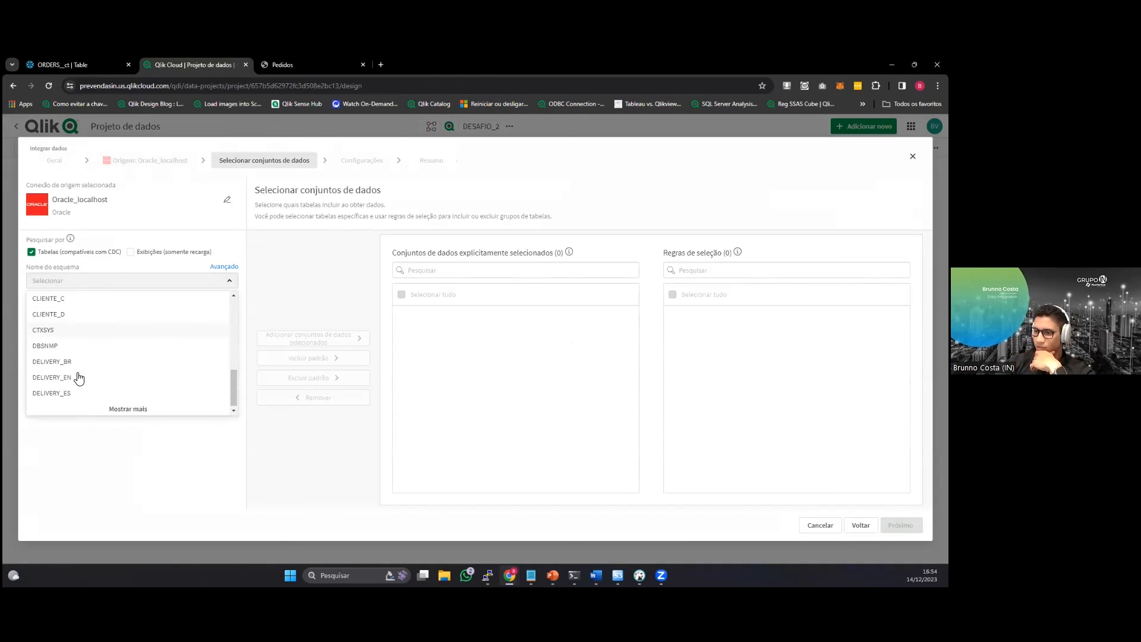
left_click(80, 359)
left_click(43, 353)
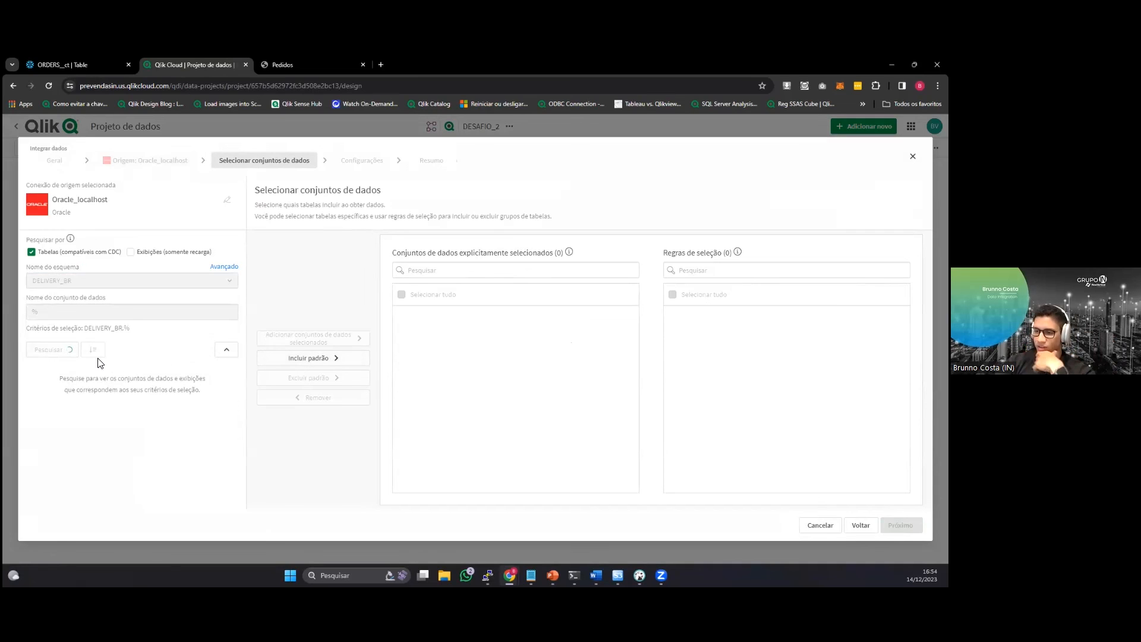
left_click(71, 374)
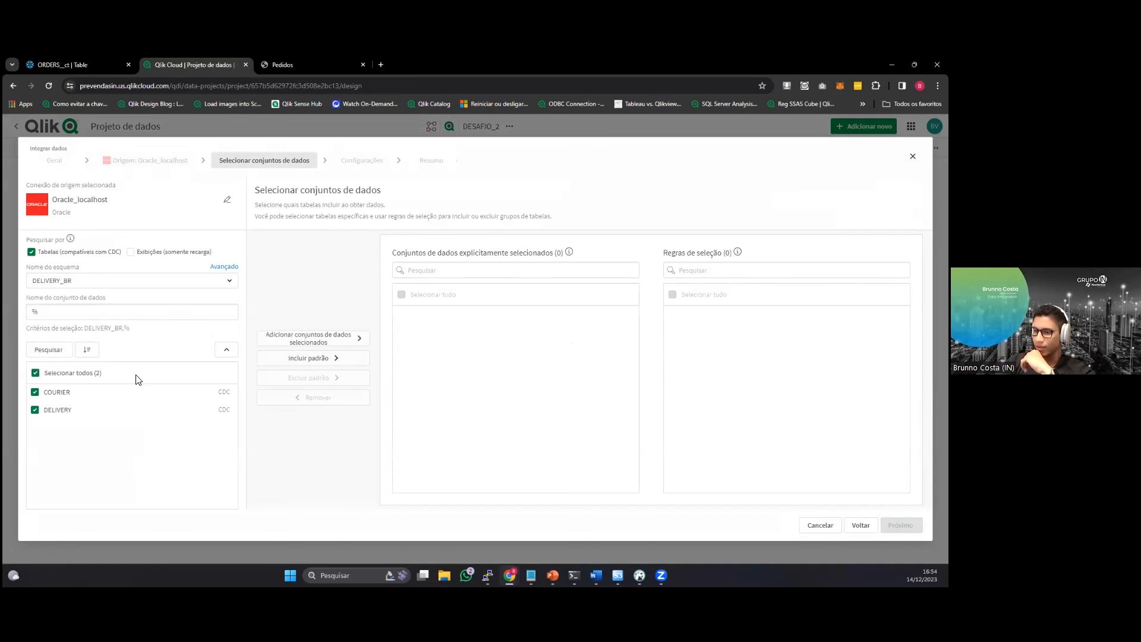
left_click(315, 343)
left_click(900, 524)
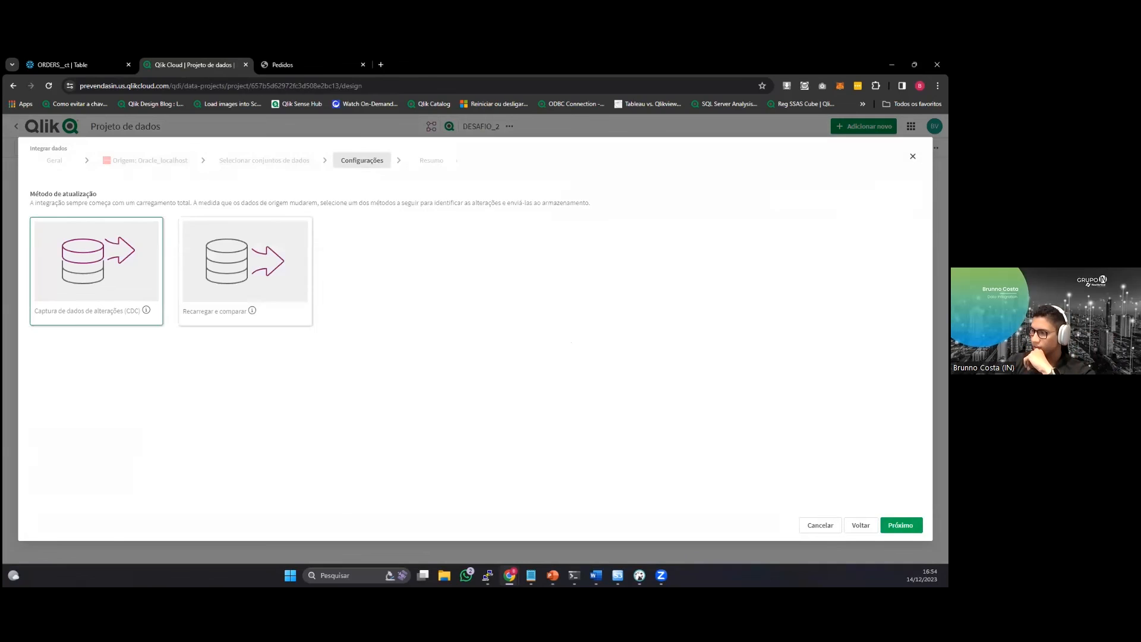
Keep change data capture as the update method and create the pipeline so that its landing task opens.
left_click(900, 524)
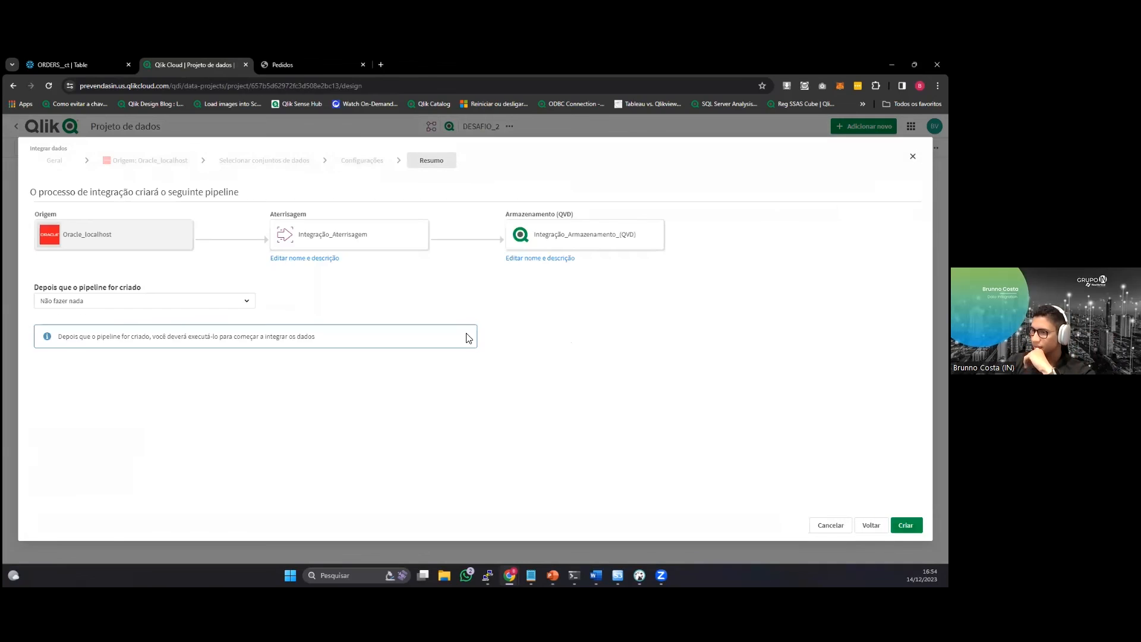
left_click(239, 306)
left_click(215, 326)
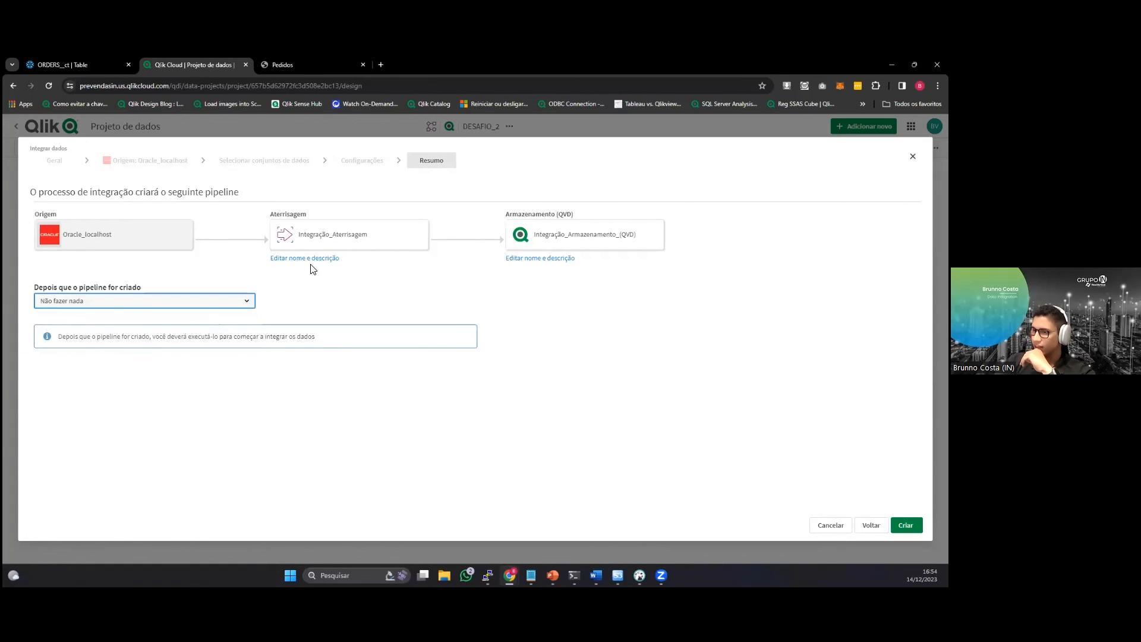
left_click(243, 300)
left_click(250, 345)
left_click(903, 524)
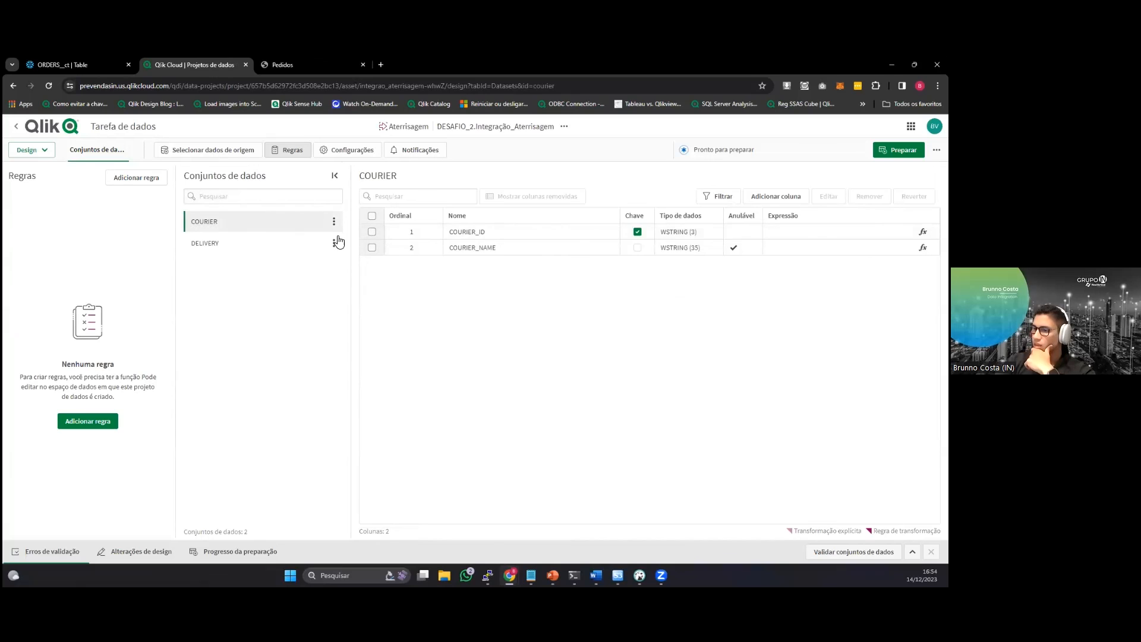
Prepare the Integração_Aterrisagem task, return to the DESAFIO_2 project and run the landing task.
left_click(899, 149)
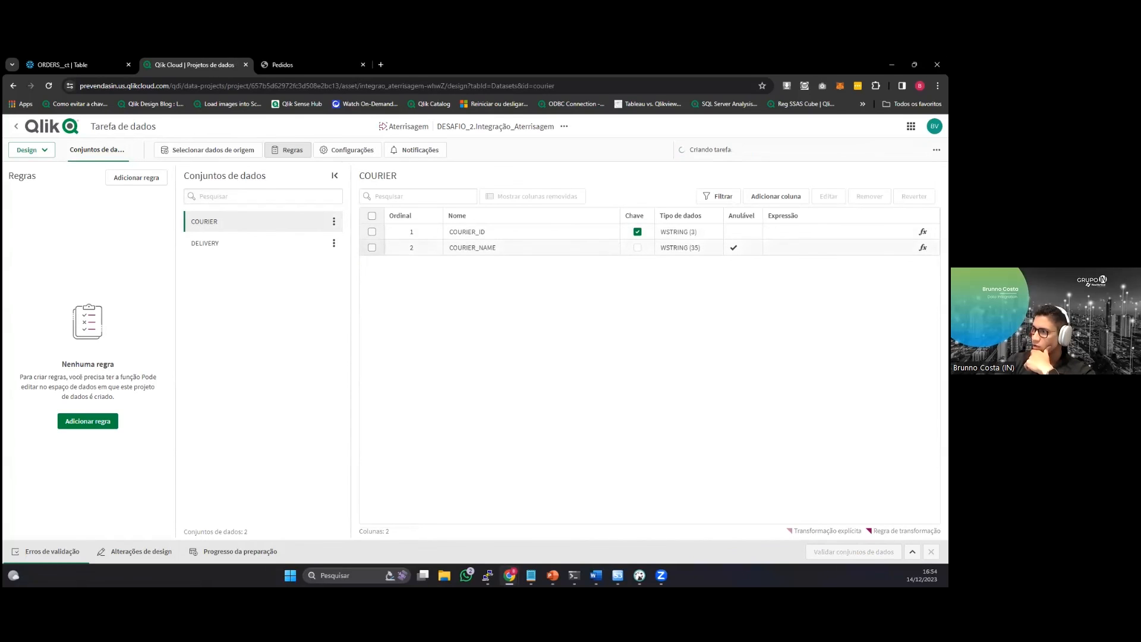
left_click(33, 134)
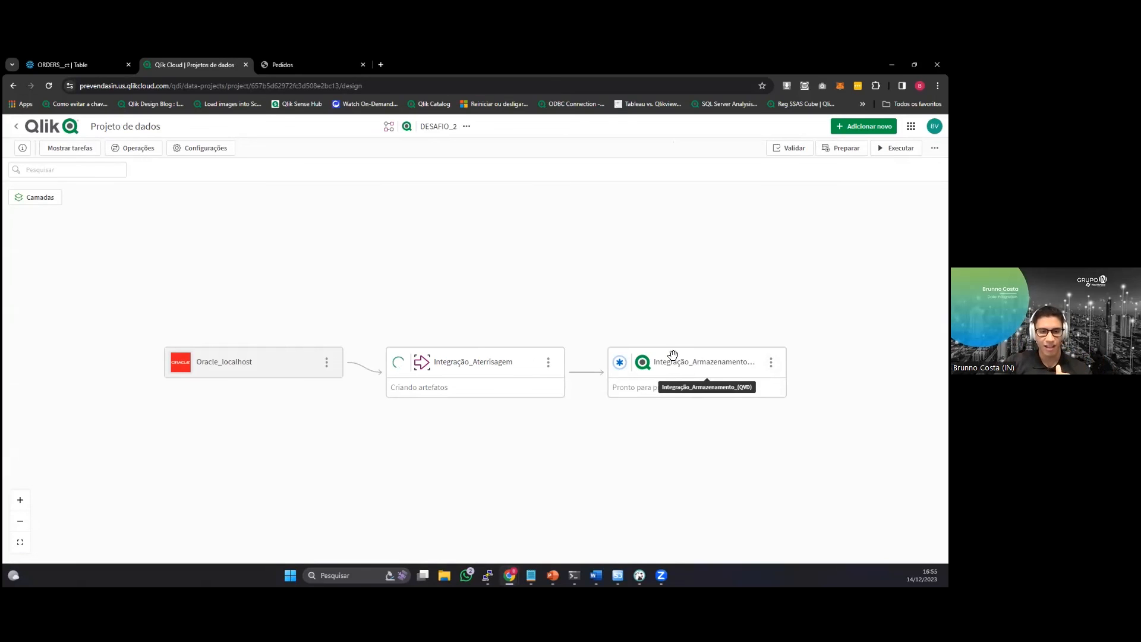
left_click(548, 361)
left_click(574, 429)
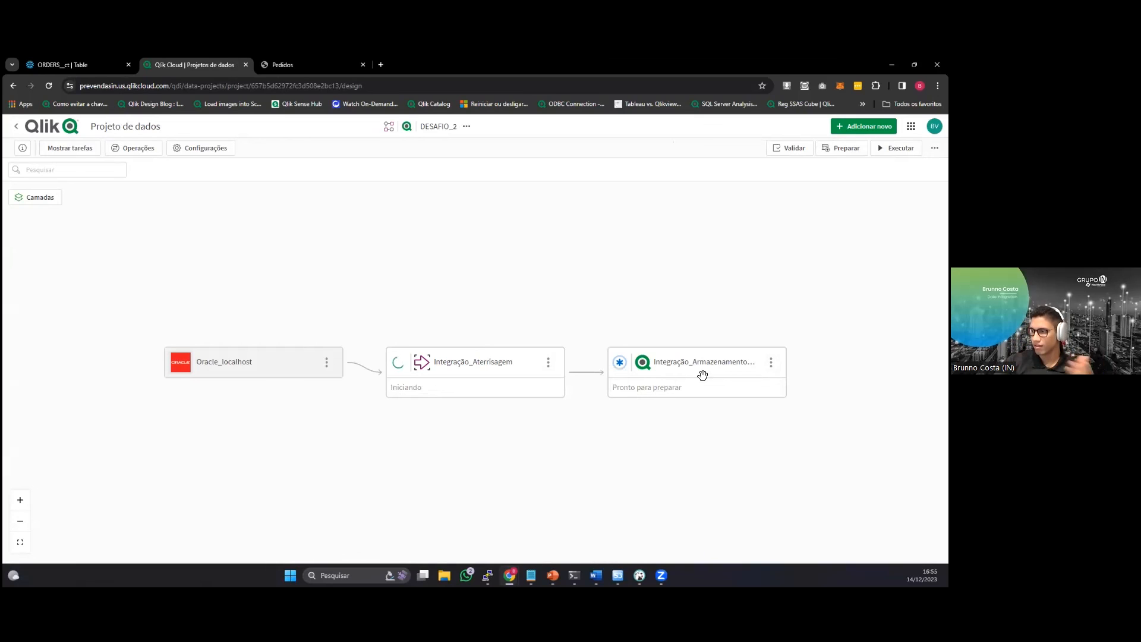
Prepare and run the QVD storage task of the DESAFIO_2 pipeline.
left_click(770, 362)
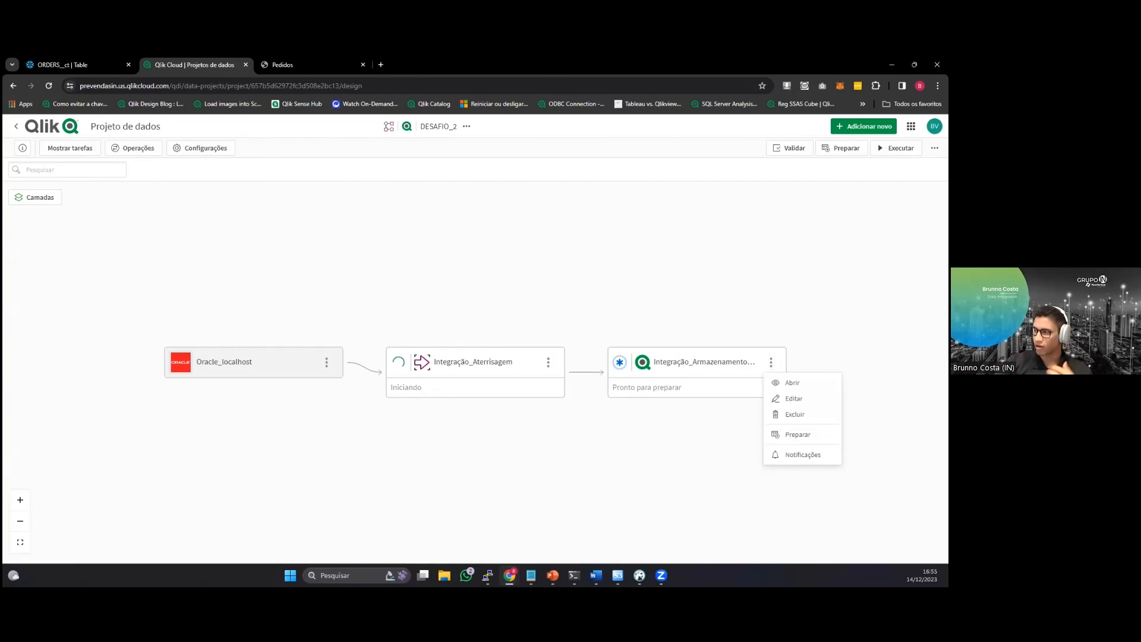
left_click(798, 435)
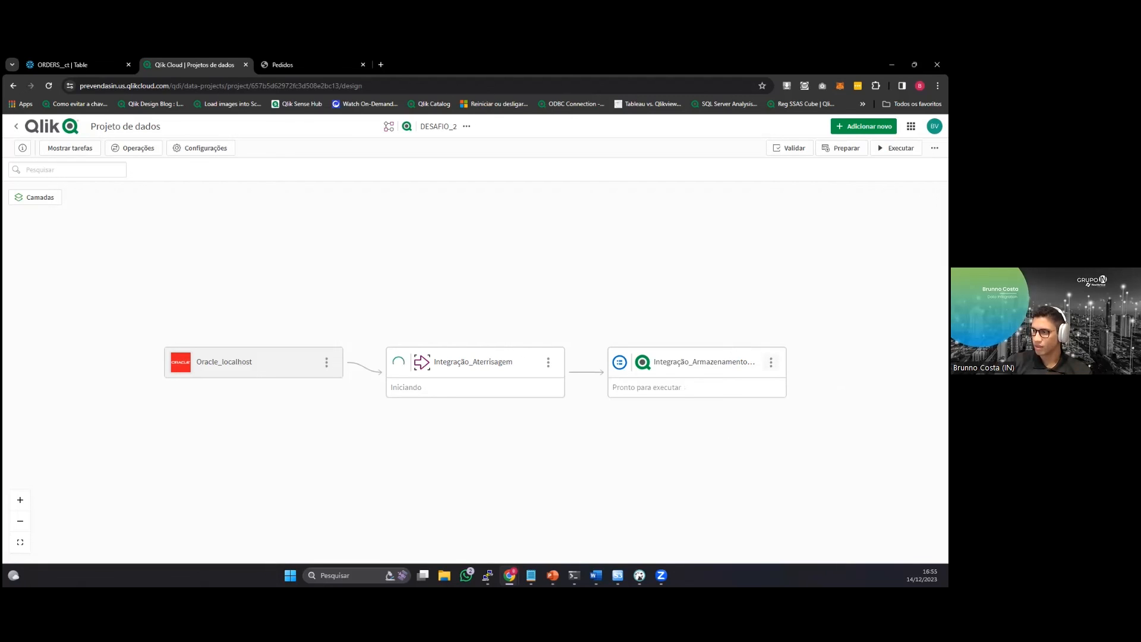
left_click(771, 362)
left_click(798, 435)
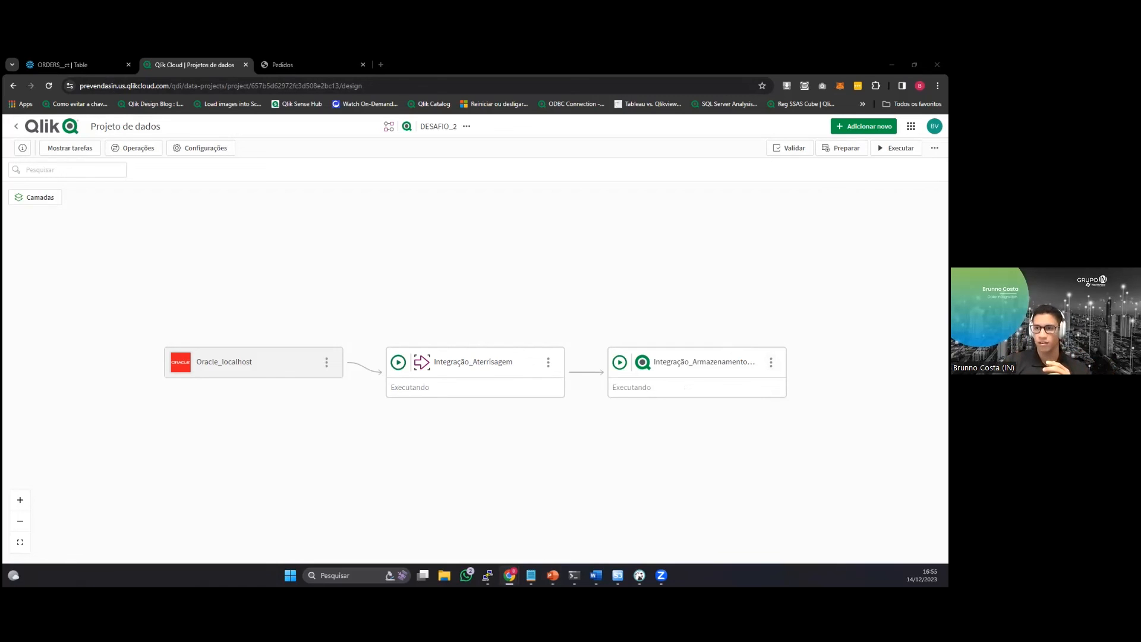
Open the Qlik Cloud analytics home in a new browser tab and calculate the profile of the COURIER.qvd dataset.
left_click(381, 64)
type("prevendasin.us.qlikcloud.com")
key("Return")
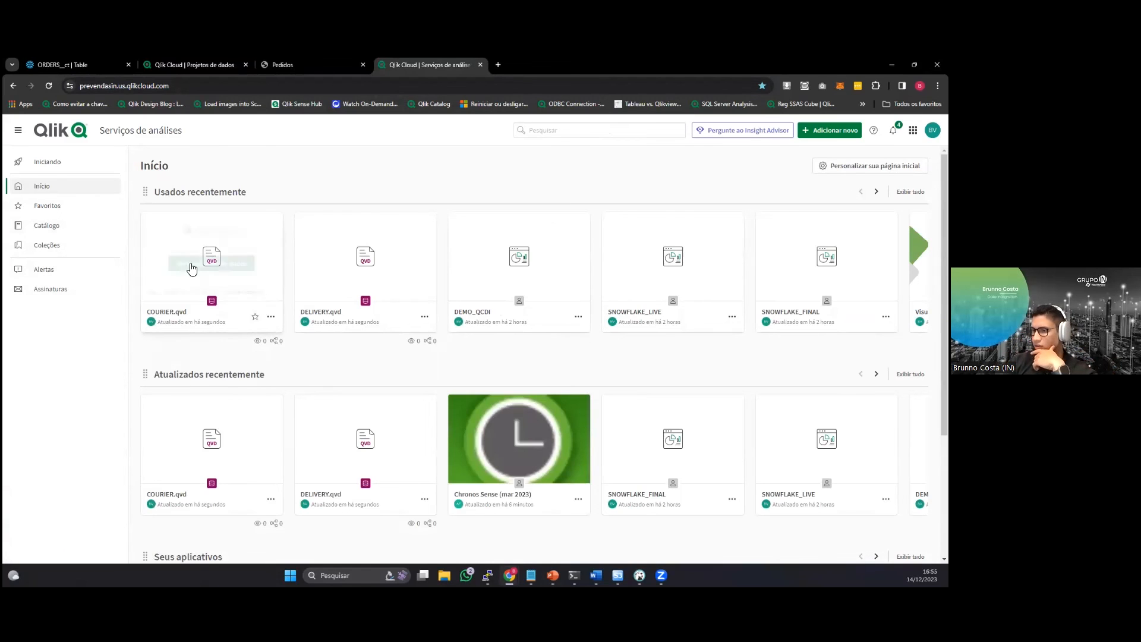
mouse_move(171, 283)
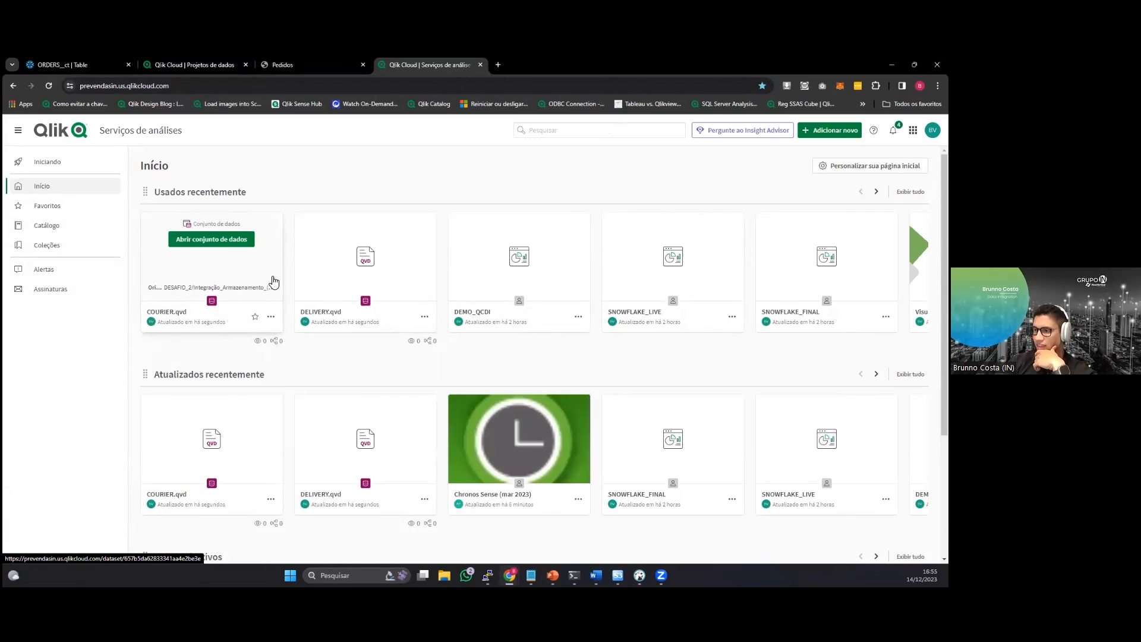
left_click(193, 240)
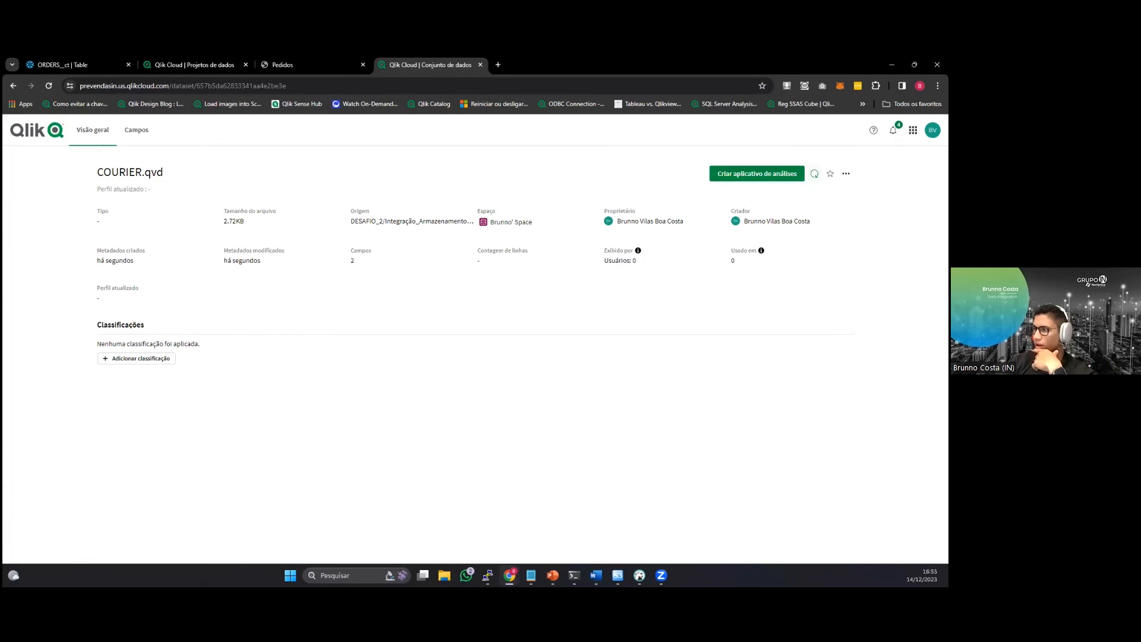
left_click(814, 173)
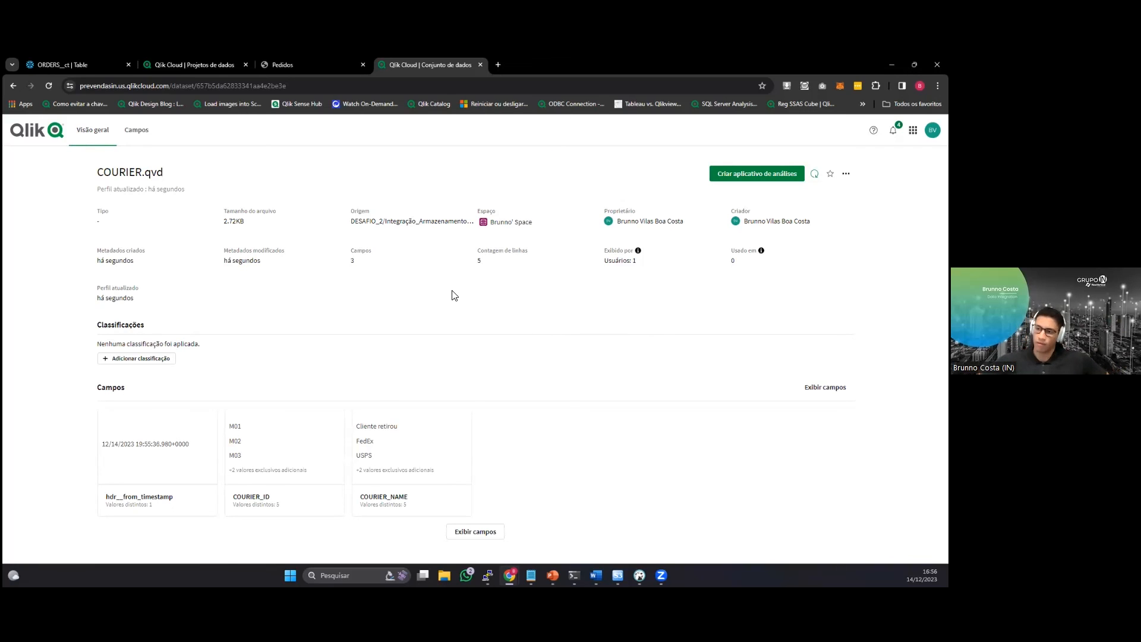
Return to DESAFIO_2 and examine the change processing interval options in the runtime settings of the Integração_Aterrisagem task.
left_click(309, 55)
left_click(222, 55)
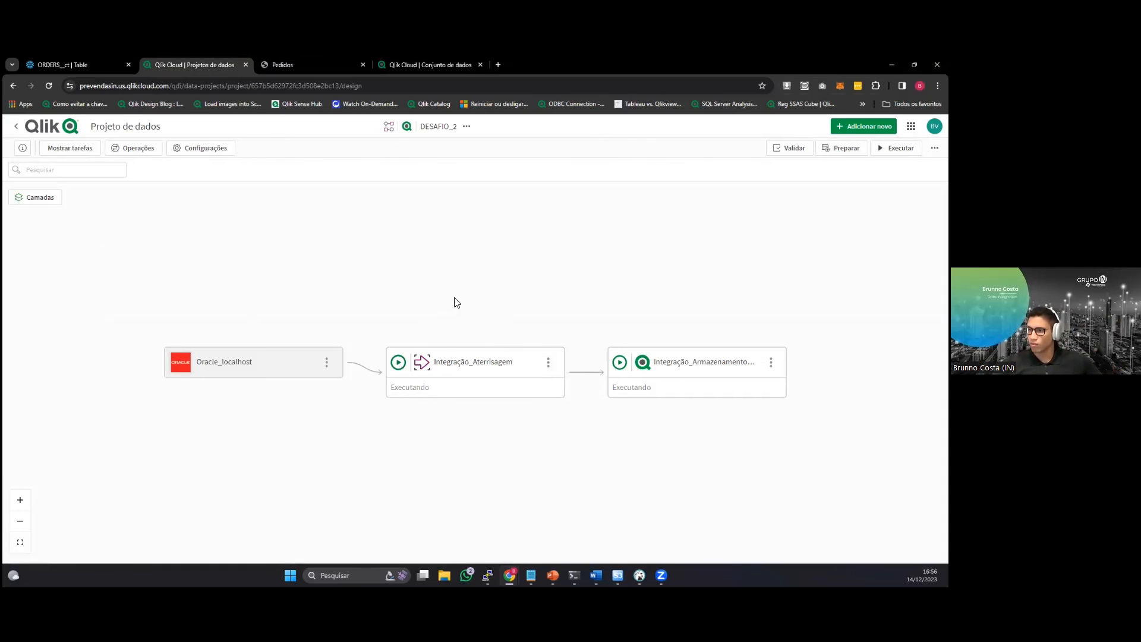
left_click(514, 360)
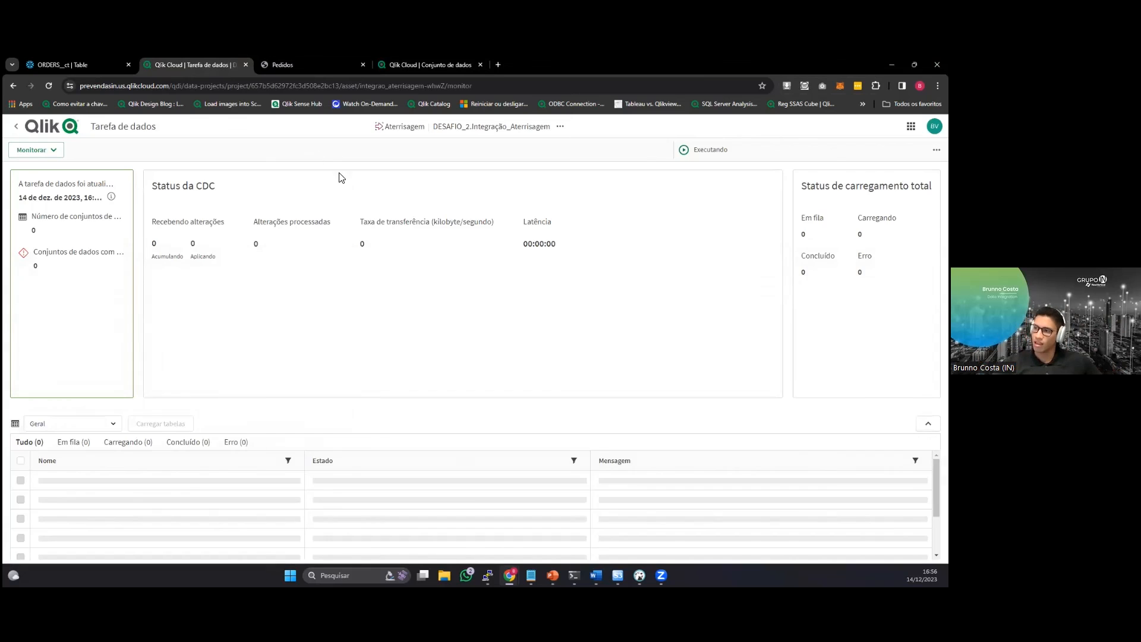
left_click(36, 149)
left_click(48, 174)
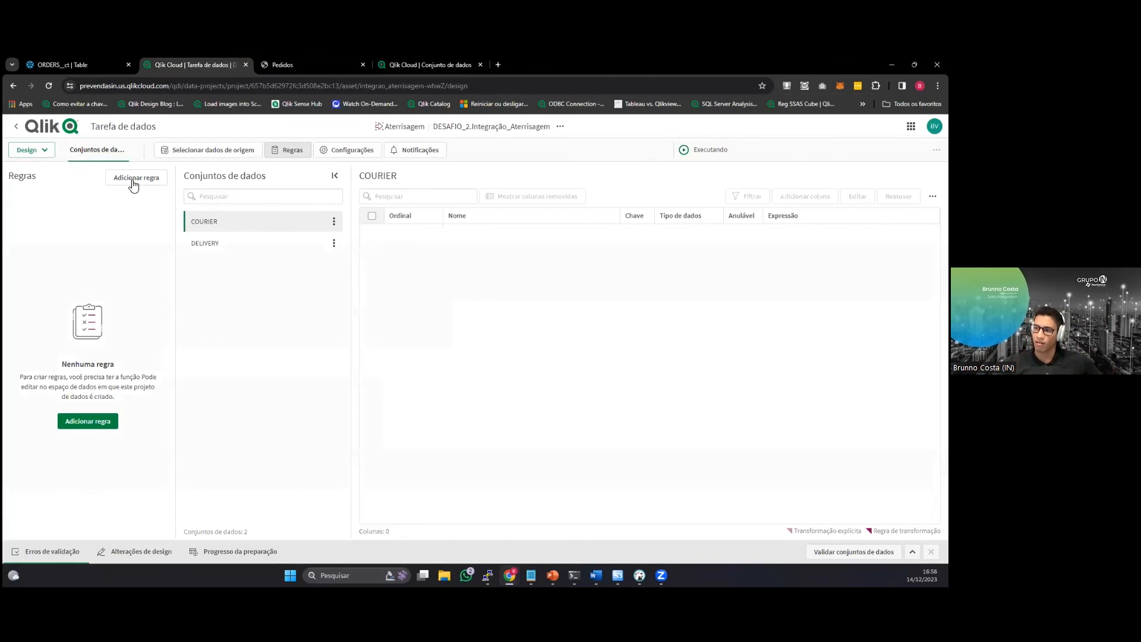
left_click(359, 149)
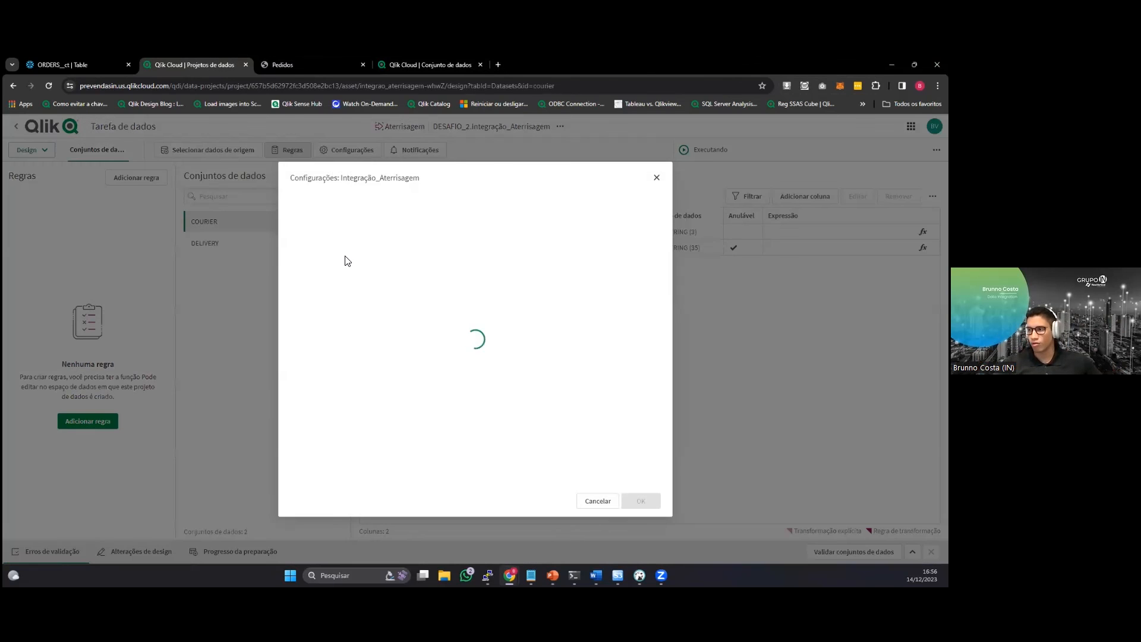
left_click(348, 222)
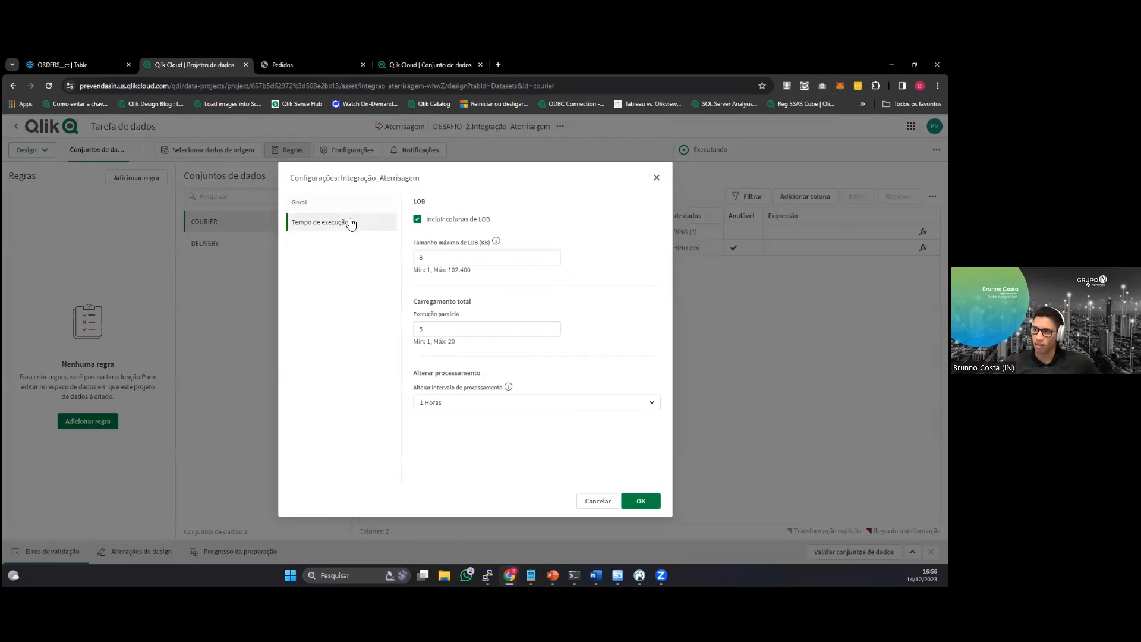
left_click(502, 402)
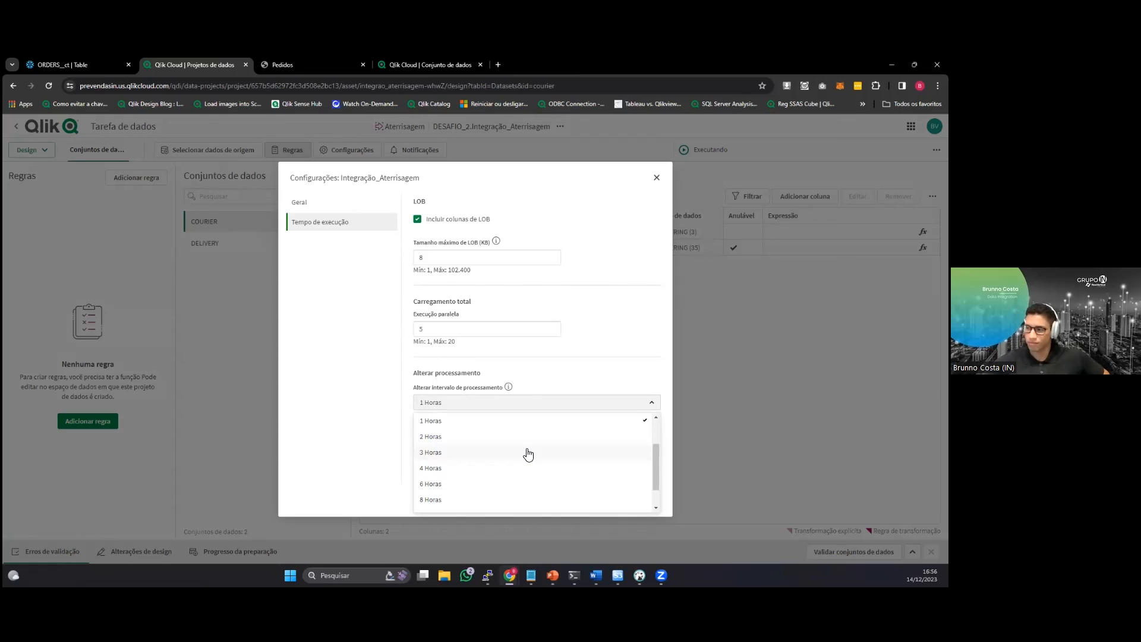
left_click(553, 575)
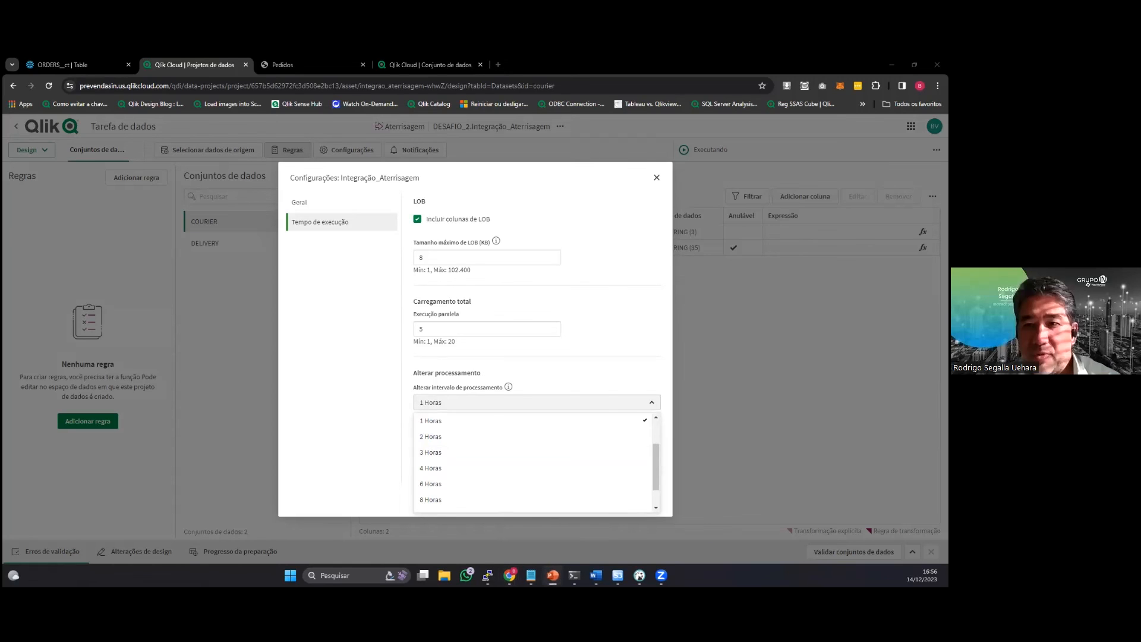